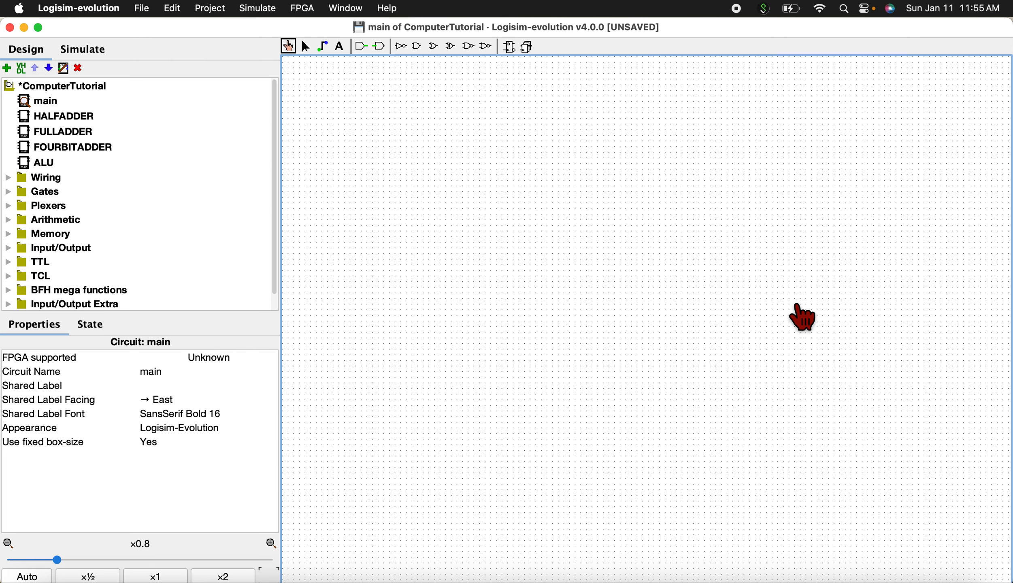
# Add a new circuit named SRLATCH to the ComputerTutorial project.
pyautogui.click(794, 302)
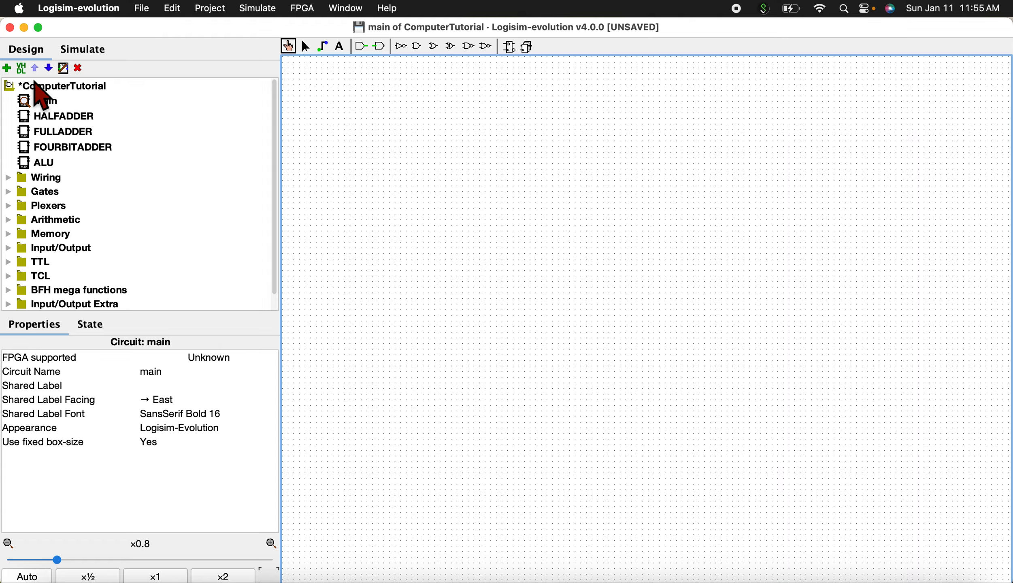
pyautogui.click(7, 69)
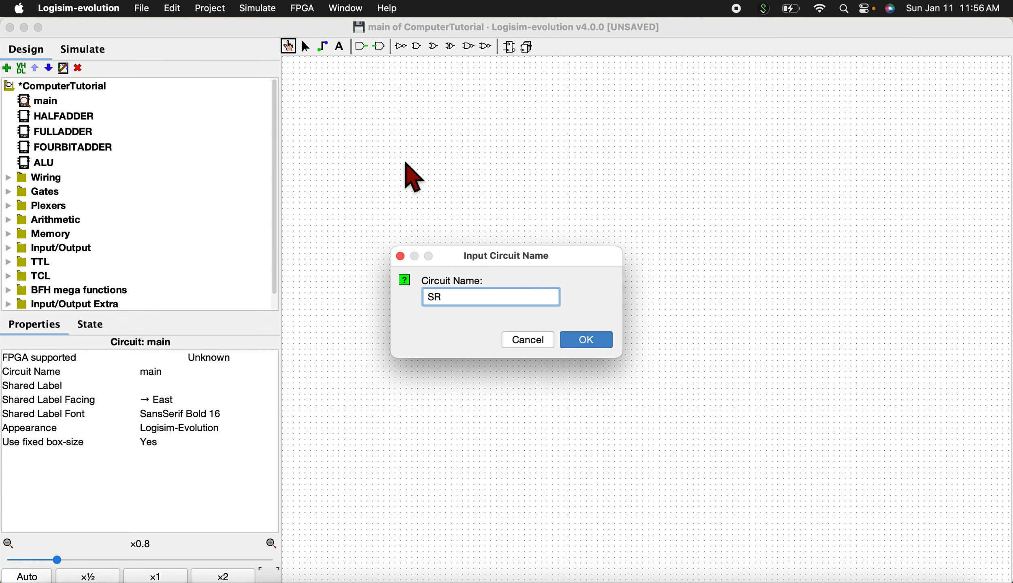
pyautogui.write('SRLATCH')
pyautogui.press('Return')
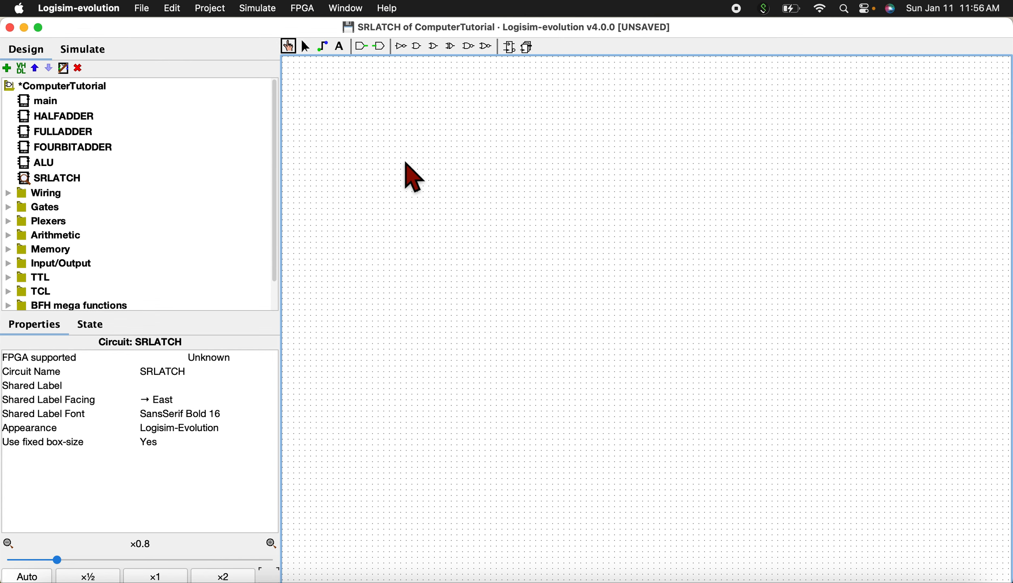
pyautogui.click(32, 180)
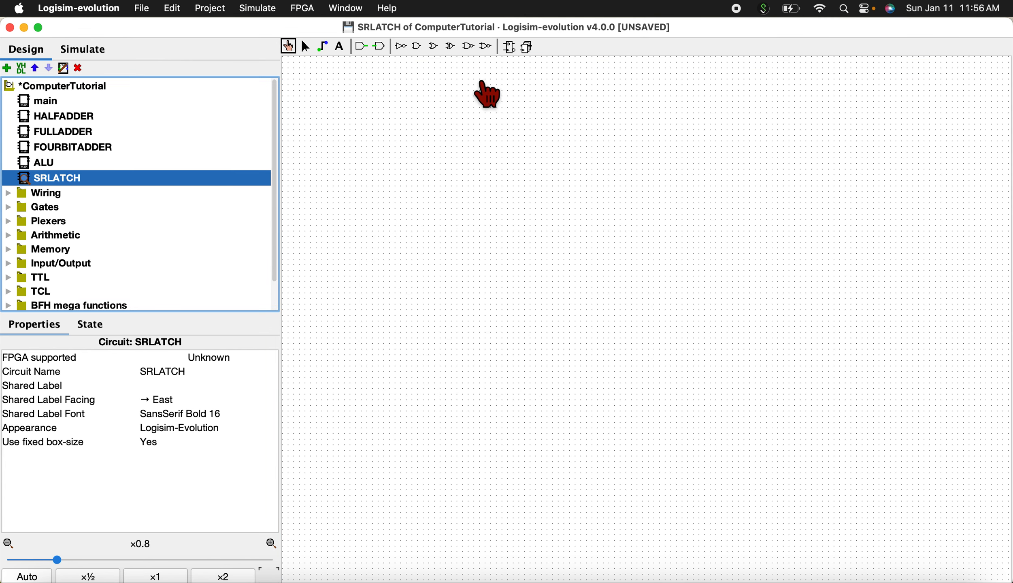
# Place two two-input NOR gates in the SRLATCH circuit, one directly below the other.
pyautogui.click(485, 46)
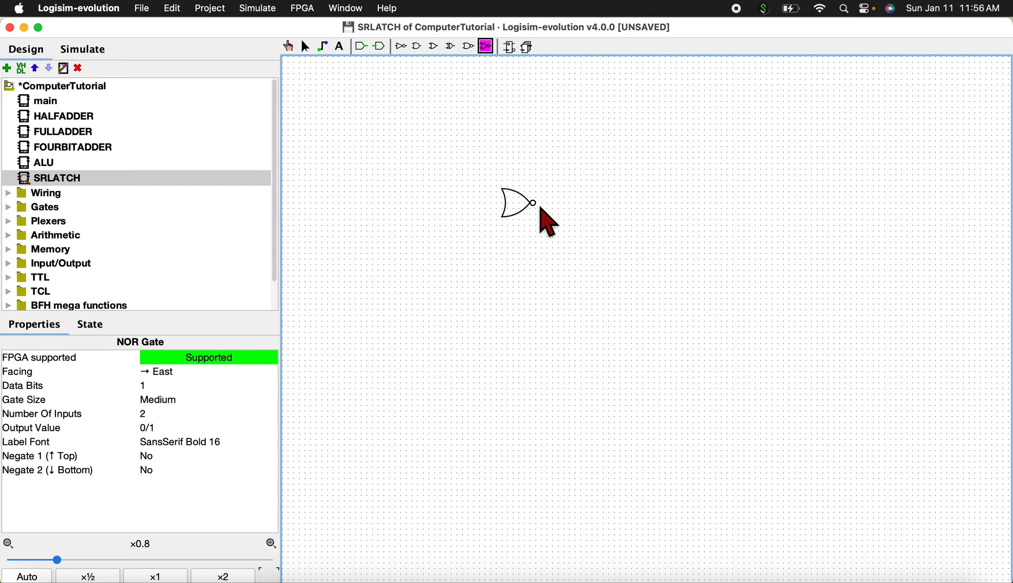
pyautogui.click(534, 204)
pyautogui.click(534, 282)
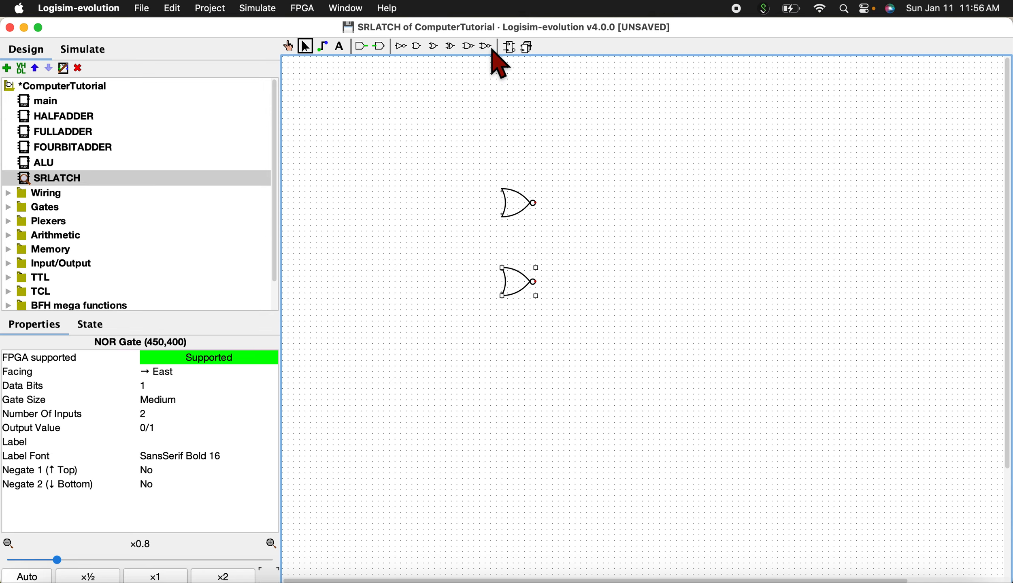
# Place two input pins to the left of the NOR gates, one above the other.
pyautogui.click(361, 46)
pyautogui.click(347, 172)
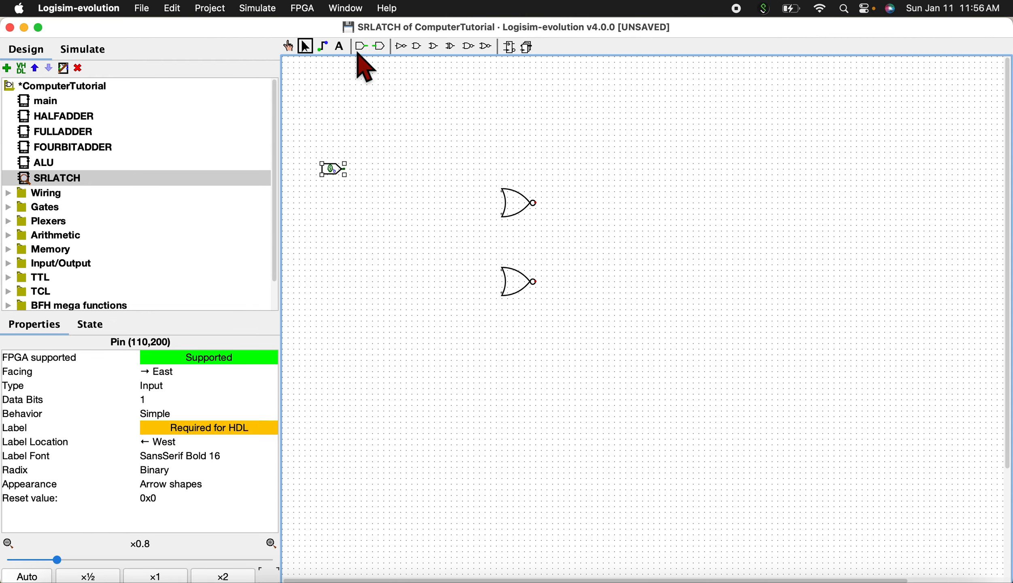
pyautogui.click(361, 46)
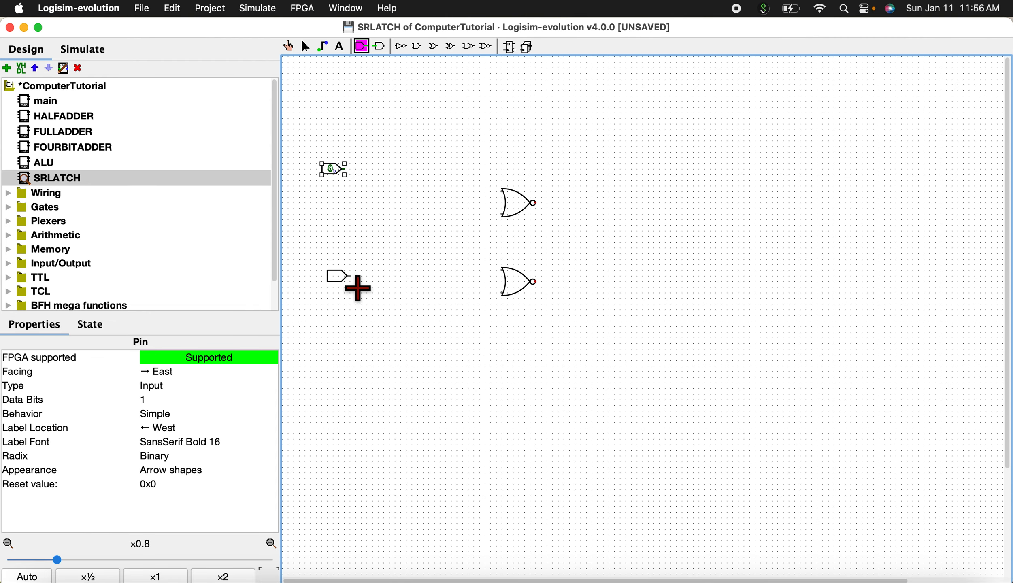
pyautogui.click(351, 277)
# Label the upper input pin R and the lower input pin S.
pyautogui.click(333, 183)
pyautogui.doubleClick(333, 173)
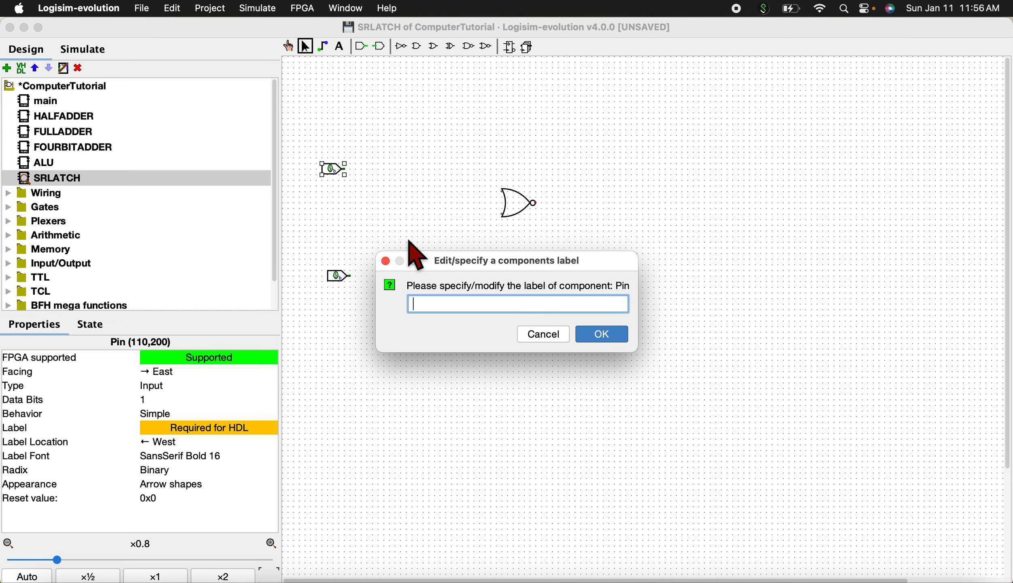
pyautogui.press('Return')
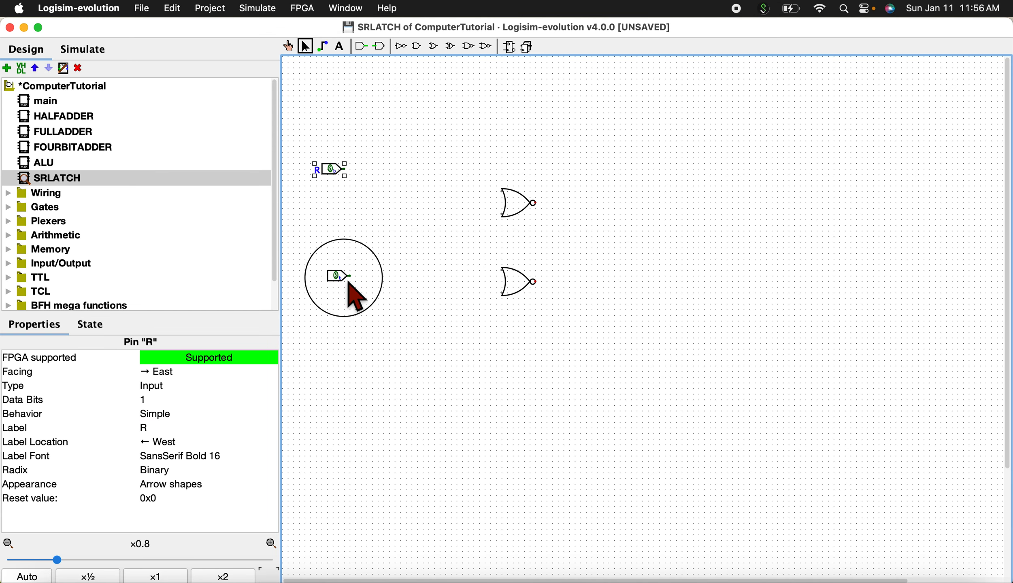
pyautogui.doubleClick(348, 281)
pyautogui.write('S')
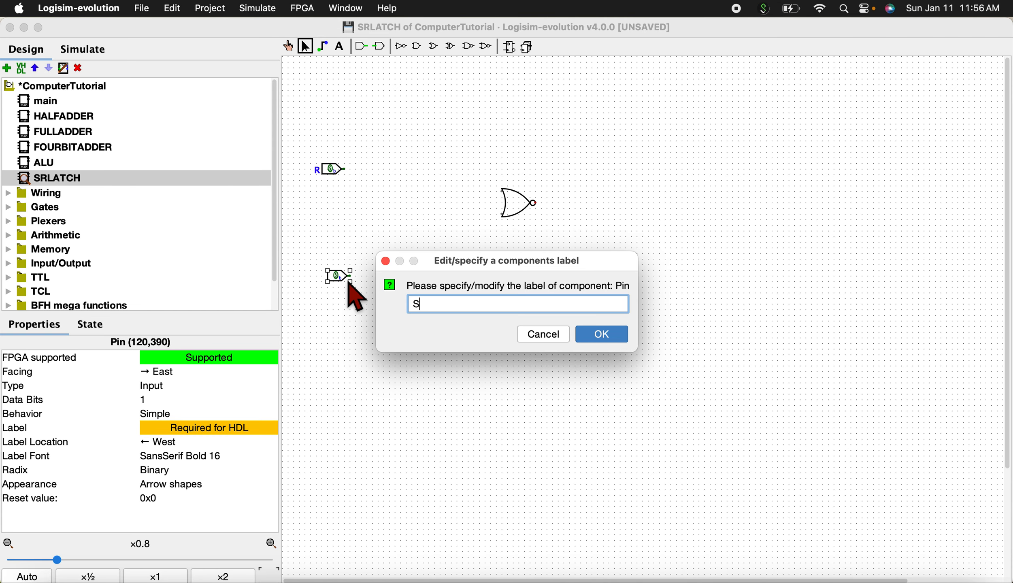
pyautogui.press('Return')
# Align pins R and S and wire R to the upper NOR gate's top input and S to the lower gate's bottom input.
pyautogui.click(347, 174)
pyautogui.moveTo(375, 189); pyautogui.dragTo(330, 196)
pyautogui.moveTo(344, 276); pyautogui.dragTo(328, 292)
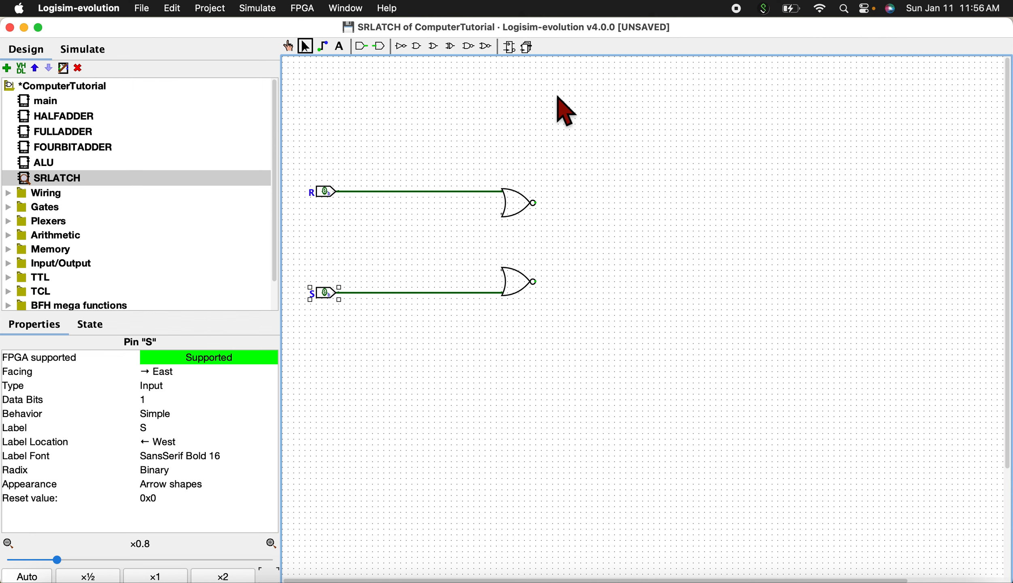
# Place two output pins to the right of the NOR gates, one for each gate.
pyautogui.click(380, 46)
pyautogui.click(619, 210)
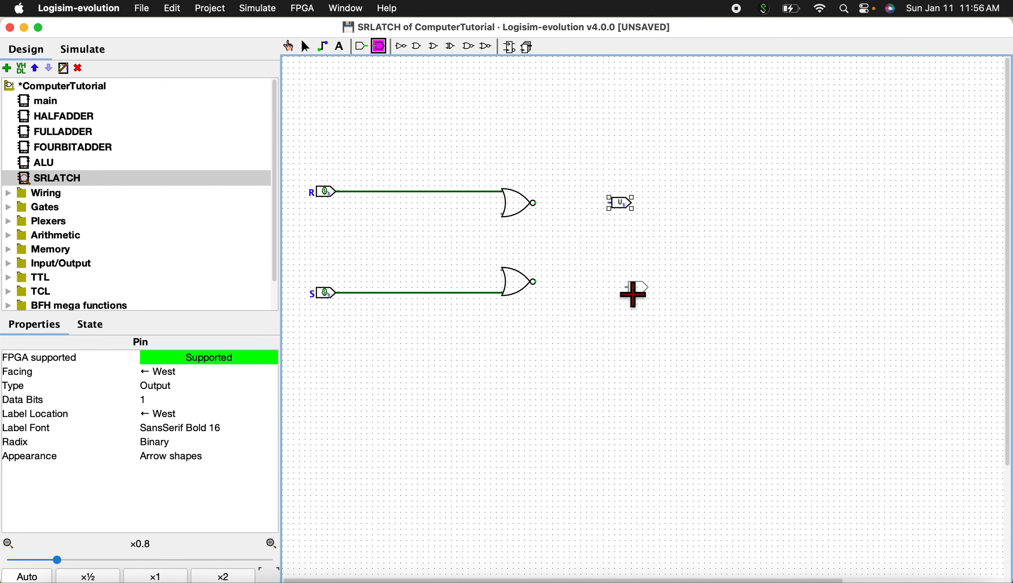
pyautogui.click(628, 286)
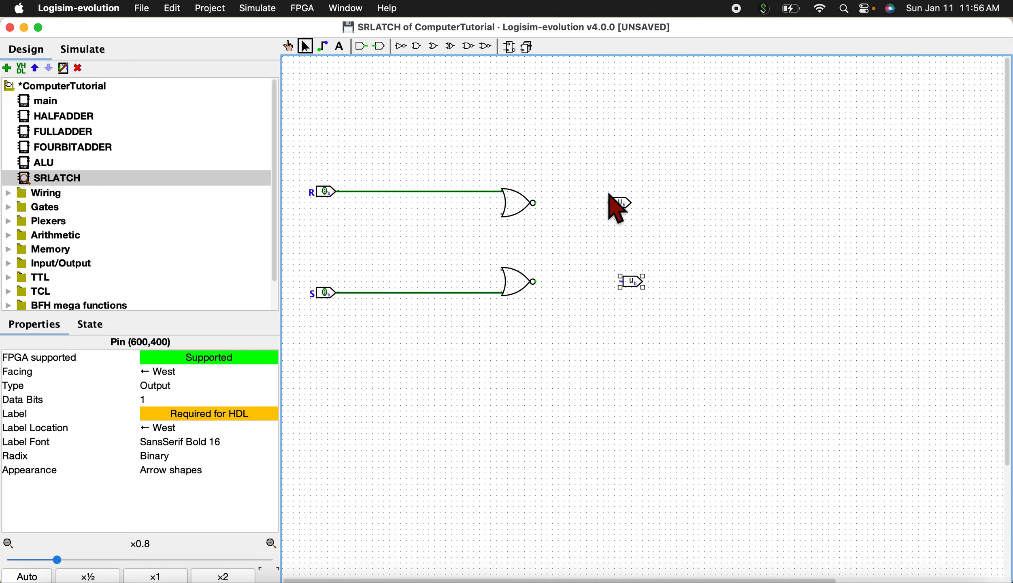
# Label the upper output pin Q and the lower output pin nQ.
pyautogui.doubleClick(622, 207)
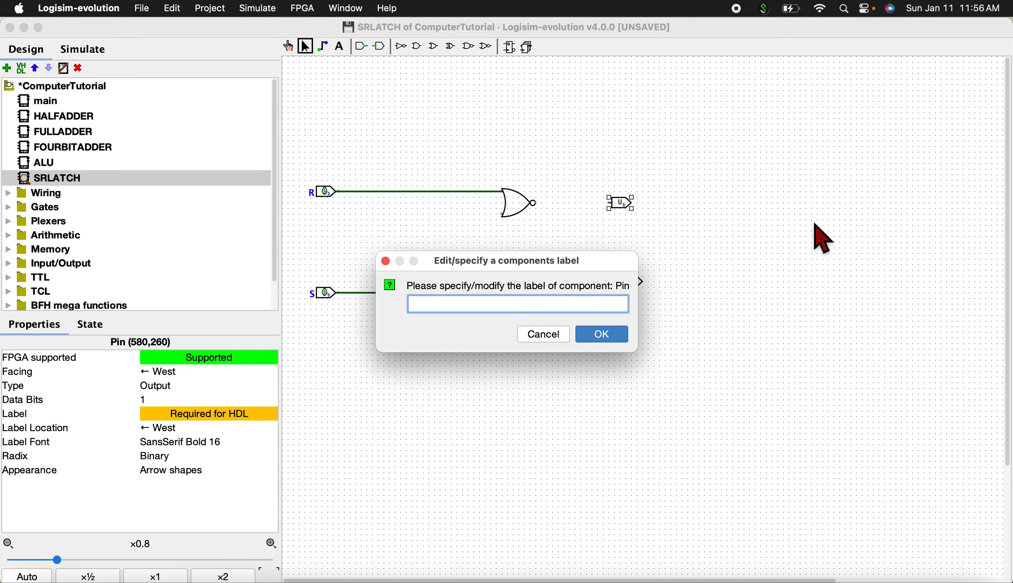
pyautogui.press('Return')
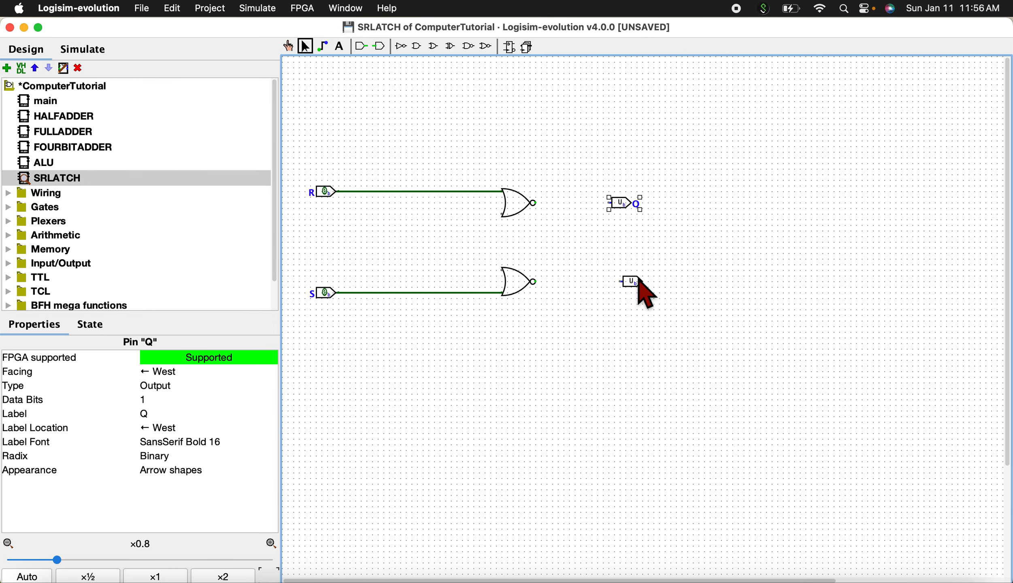
pyautogui.click(639, 282)
pyautogui.doubleClick(634, 282)
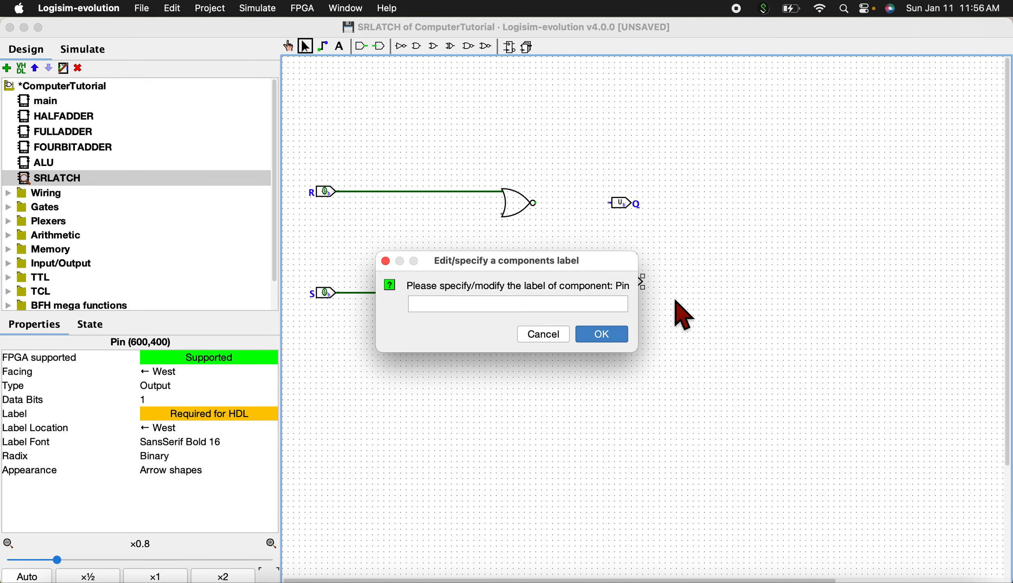
pyautogui.write('nQ')
pyautogui.press('Return')
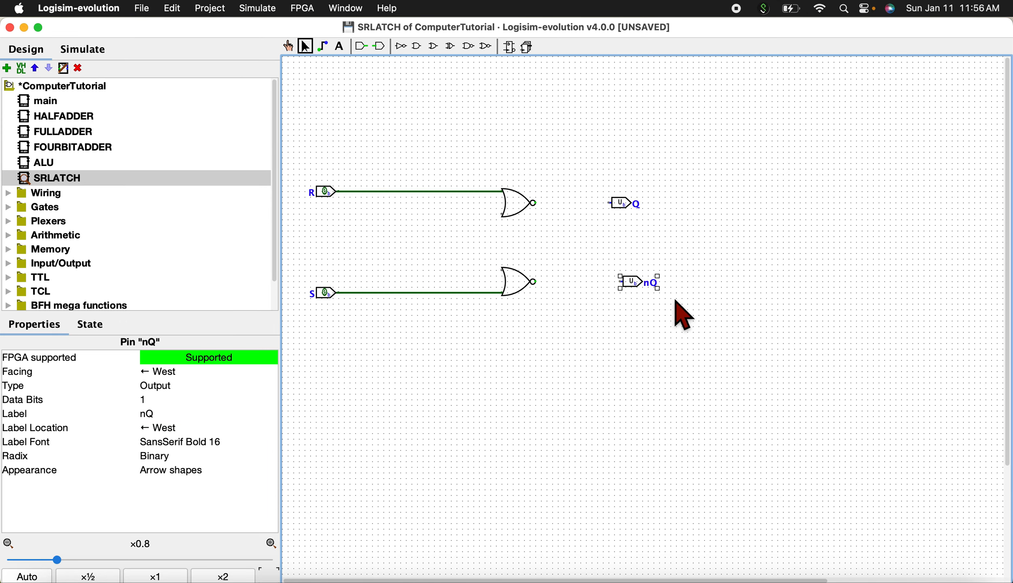
# Wire the NOR outputs to the aligned pins Q and nQ, and cross-couple each output to the other gate's free input.
pyautogui.moveTo(639, 290)
pyautogui.mouseDown()
pyautogui.moveTo(548, 289)
pyautogui.moveTo(629, 293)
pyautogui.moveTo(628, 283)
pyautogui.mouseUp()
pyautogui.moveTo(626, 206)
pyautogui.mouseDown()
pyautogui.moveTo(545, 208)
pyautogui.moveTo(638, 214)
pyautogui.moveTo(627, 208)
pyautogui.moveTo(565, 248)
pyautogui.moveTo(502, 245)
pyautogui.moveTo(479, 264)
pyautogui.moveTo(480, 272)
pyautogui.moveTo(502, 271)
pyautogui.mouseUp()
pyautogui.moveTo(572, 285); pyautogui.dragTo(503, 214)
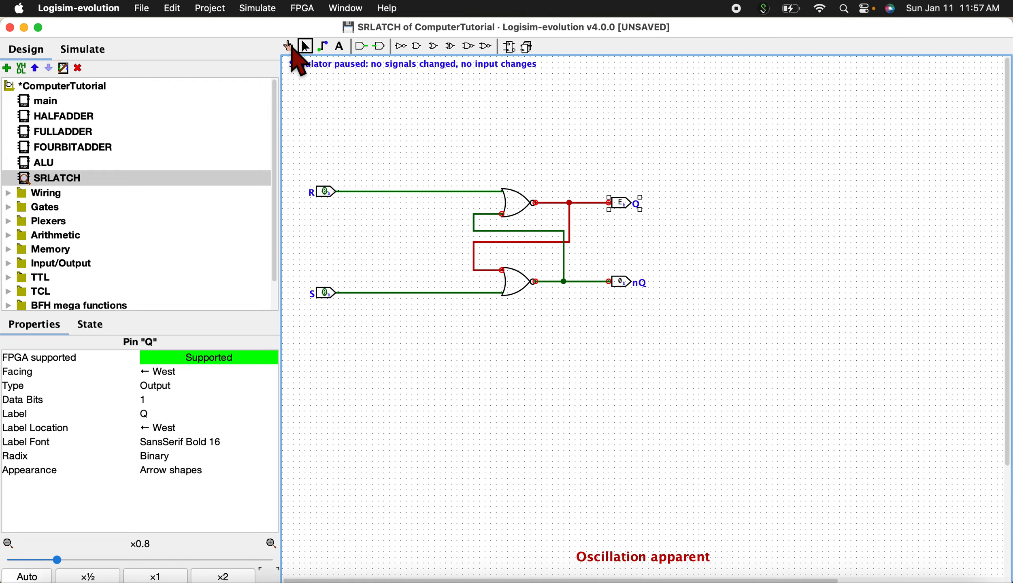
# Set input R to 1 and resume the paused simulation, returning to the project's circuit list.
pyautogui.click(324, 191)
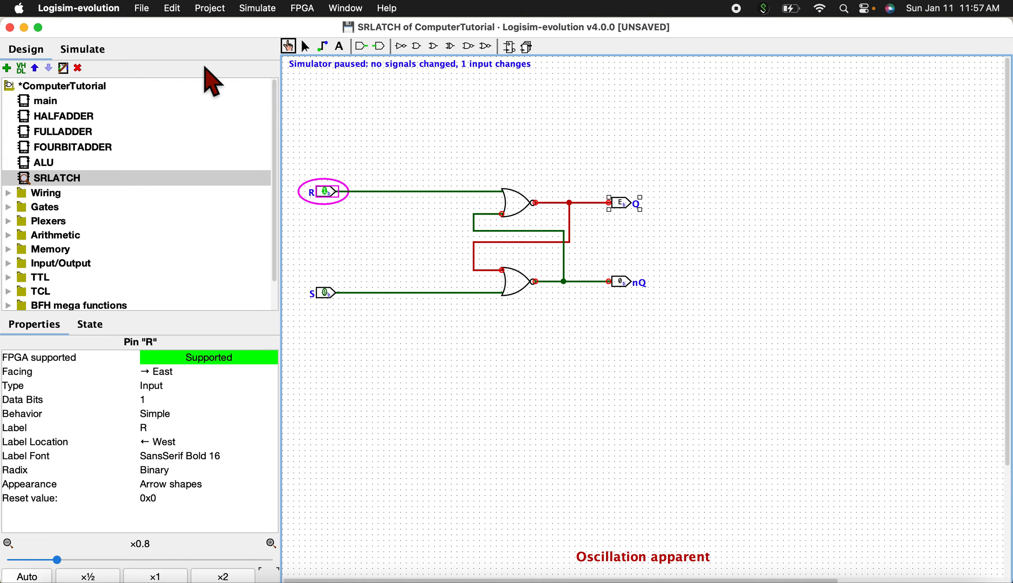
pyautogui.click(93, 53)
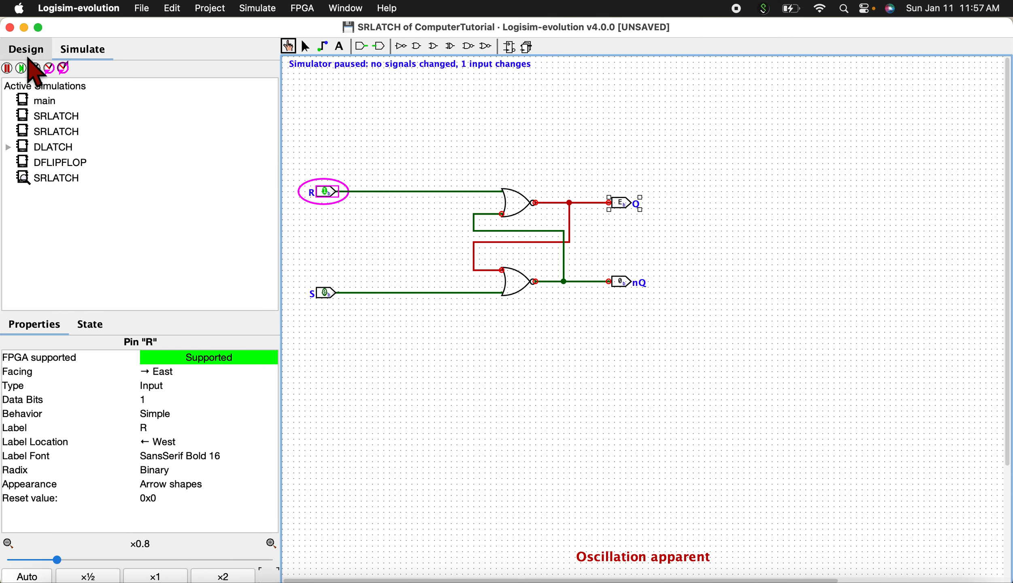
pyautogui.click(7, 68)
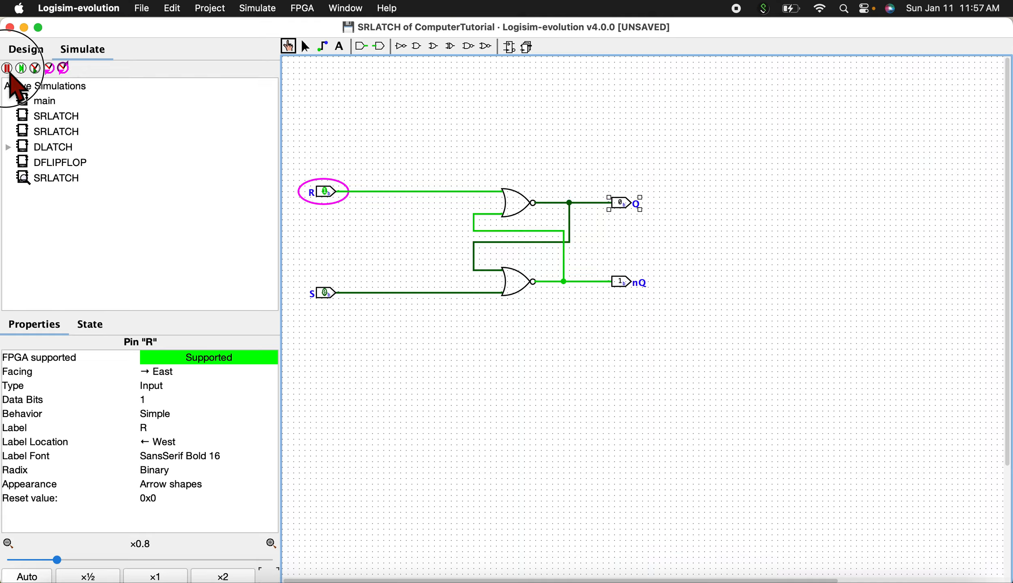
pyautogui.click(35, 49)
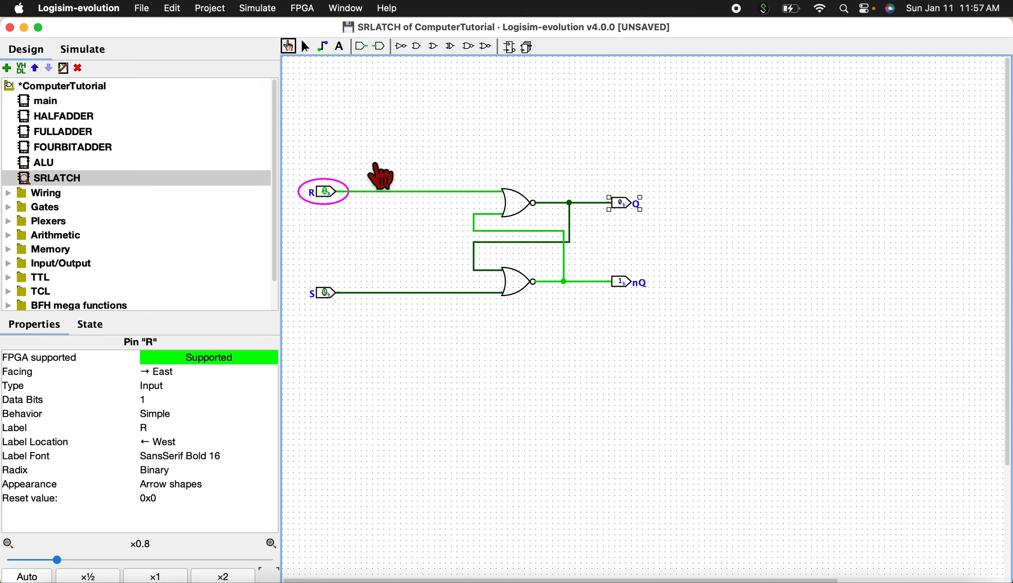
# Test the SR latch by switching inputs R and S between 0 and 1, finishing with both at 0.
pyautogui.click(326, 193)
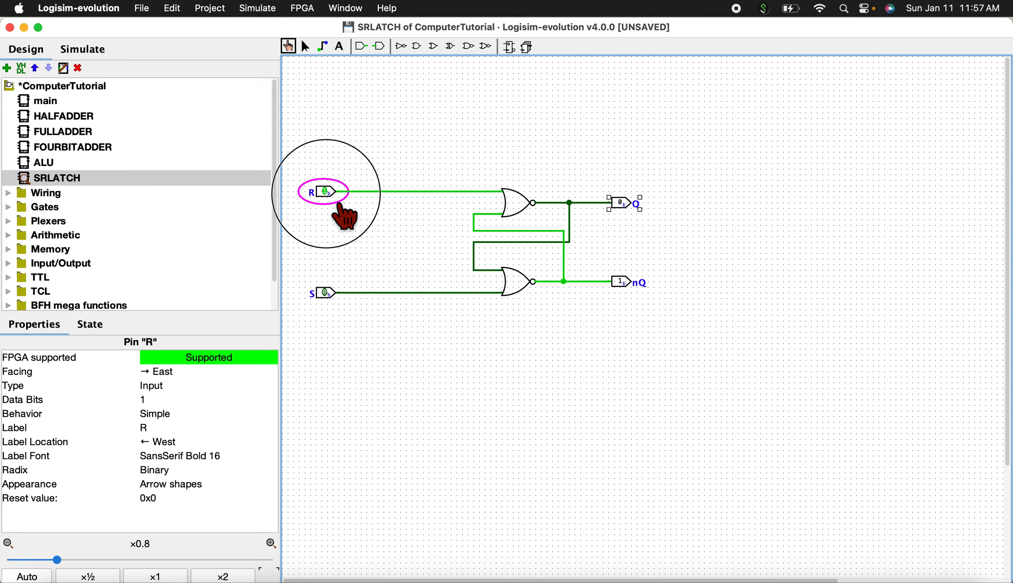
pyautogui.click(326, 193)
pyautogui.click(326, 193)
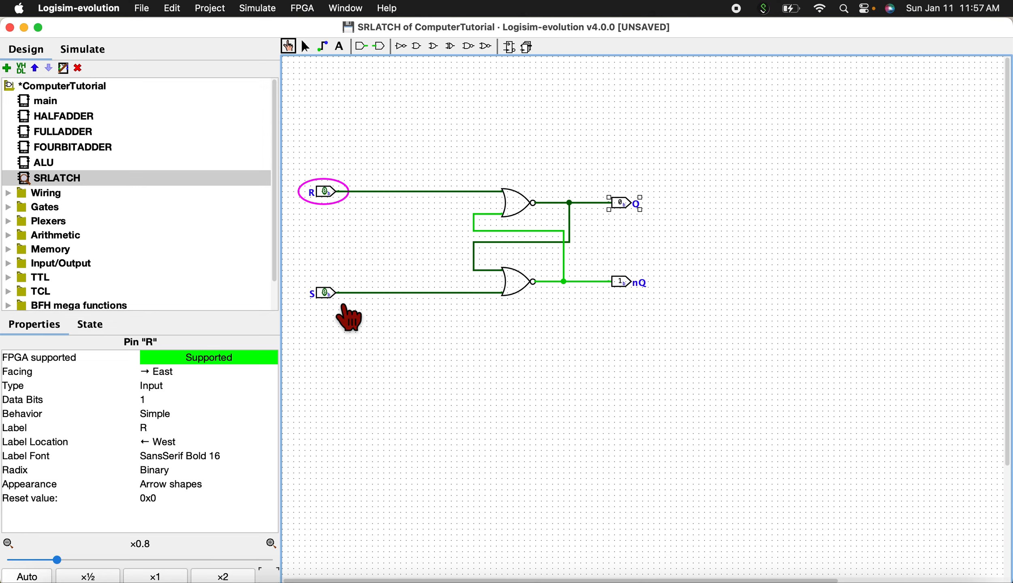
pyautogui.click(326, 294)
pyautogui.click(326, 293)
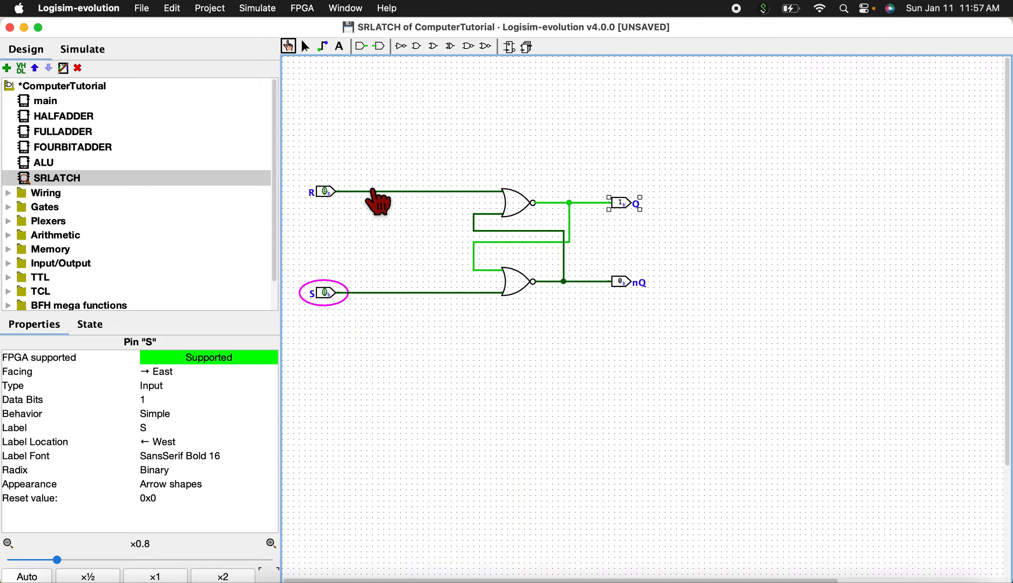
pyautogui.click(328, 193)
pyautogui.click(329, 293)
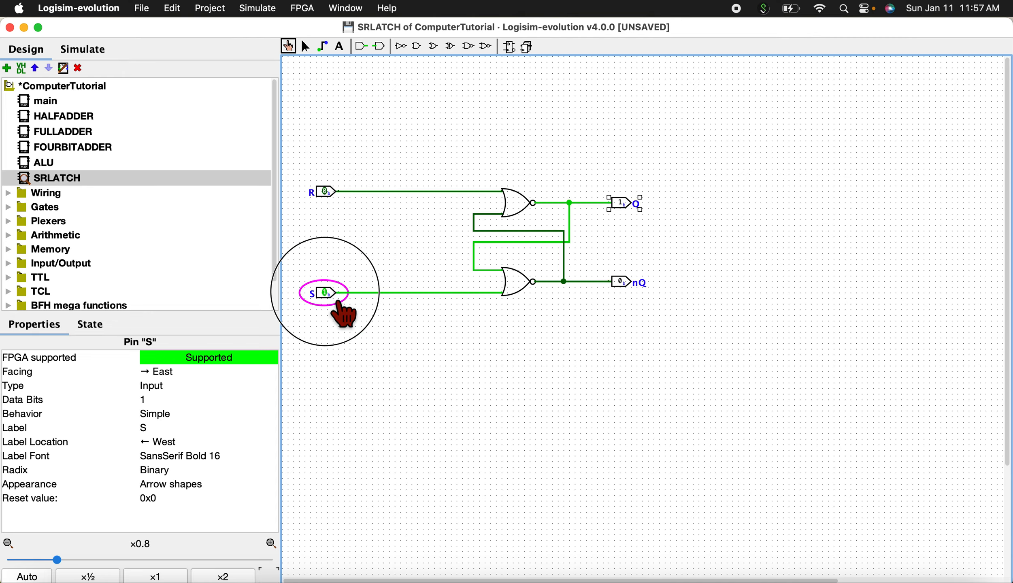
pyautogui.click(326, 293)
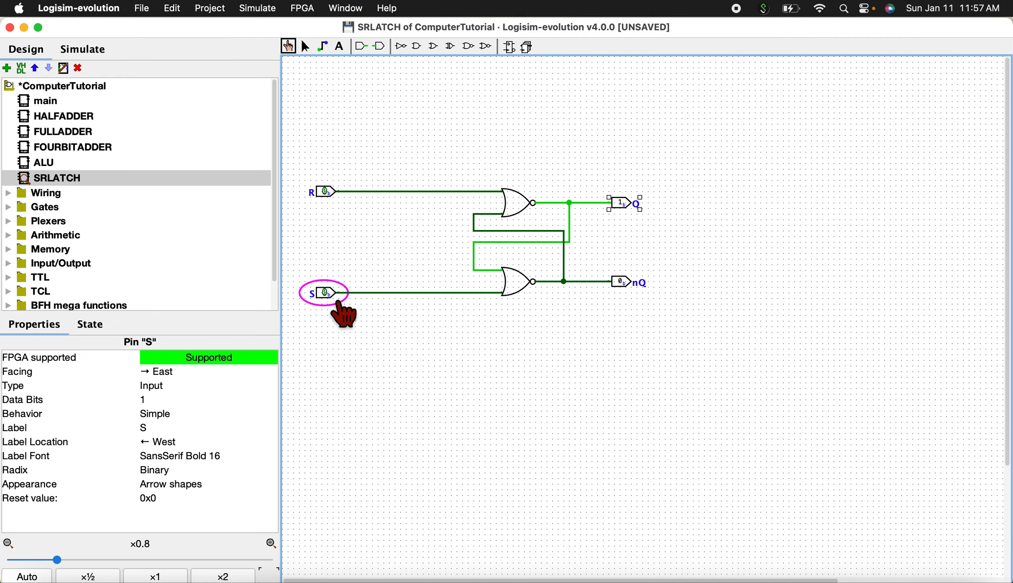
# Save the project and add a new circuit named DLATCH.
pyautogui.press('super+s')
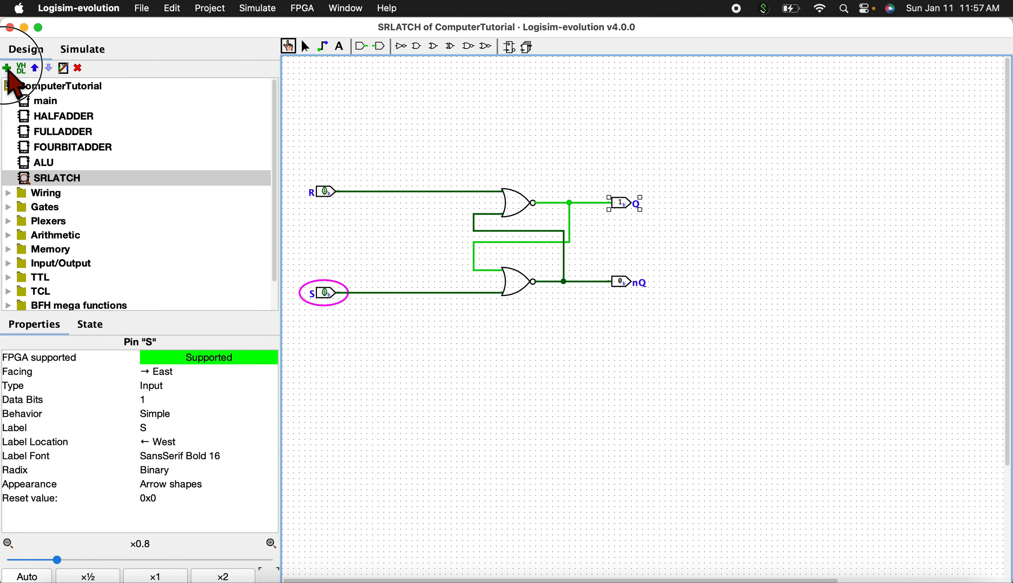
pyautogui.click(7, 69)
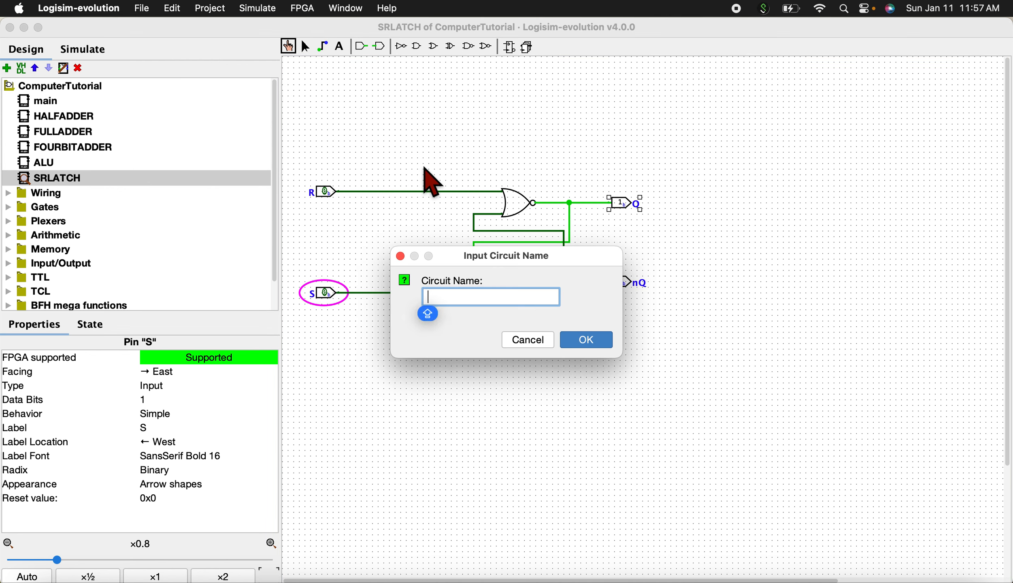
pyautogui.press('Return')
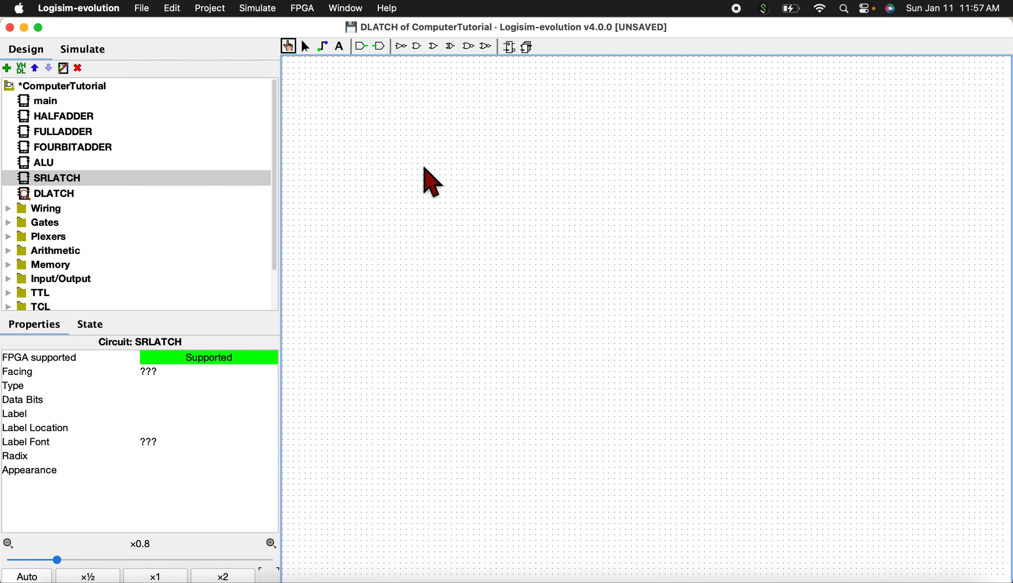
# Place an SRLATCH subcircuit in the DLATCH circuit and two input pins, one above the other, to its left.
pyautogui.click(110, 181)
pyautogui.click(783, 292)
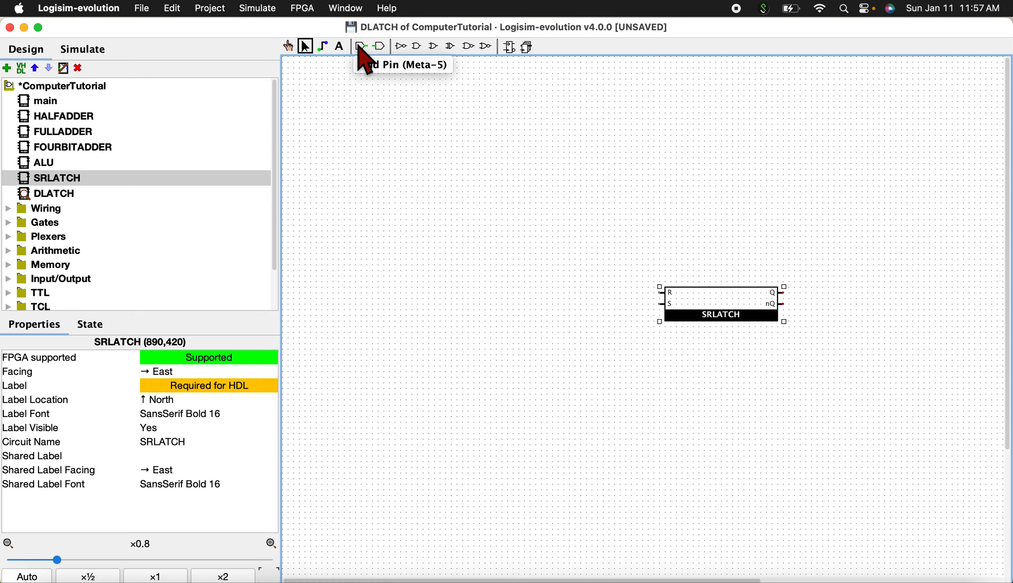
pyautogui.click(359, 47)
pyautogui.click(357, 226)
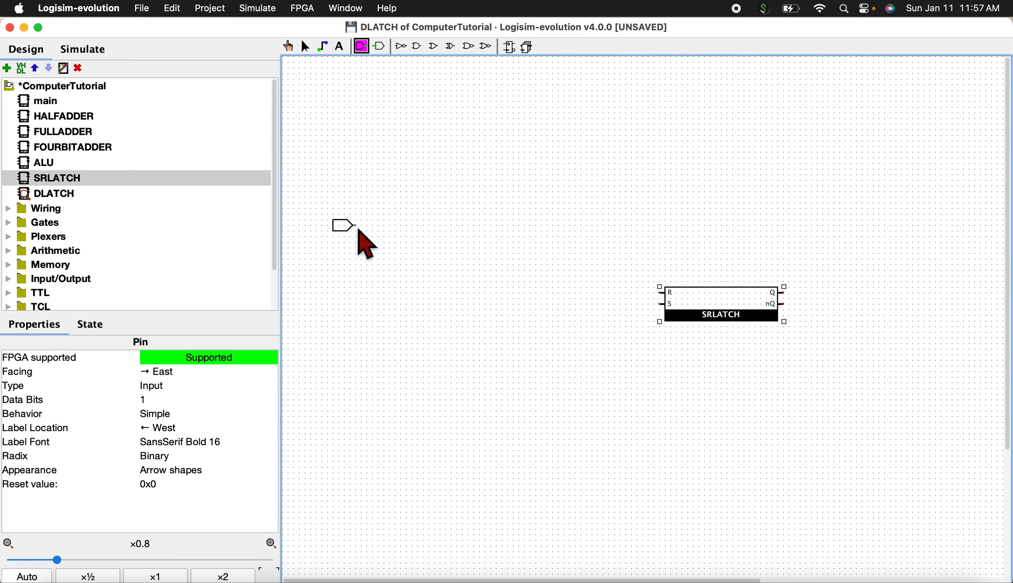
pyautogui.click(362, 47)
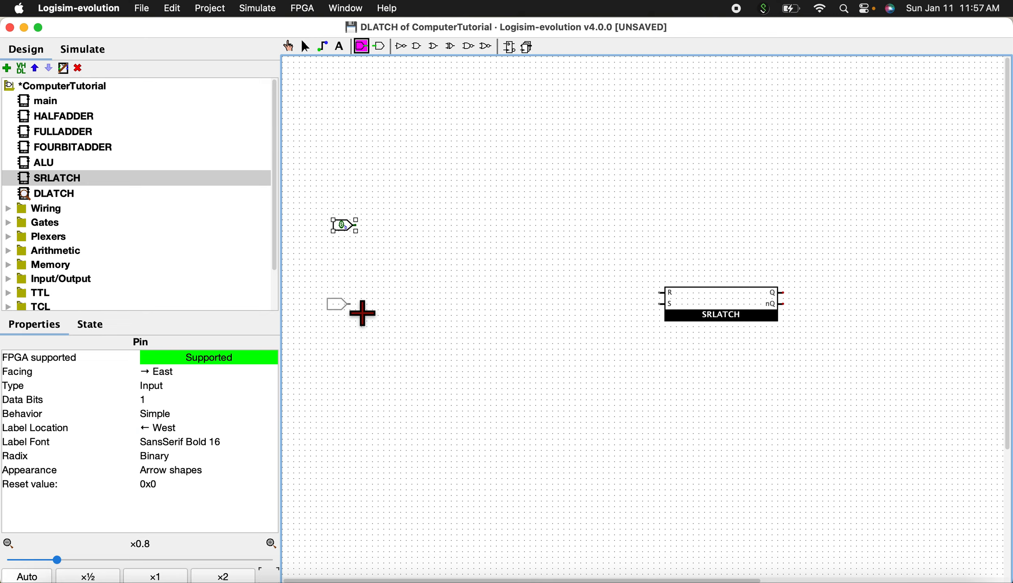
pyautogui.click(362, 313)
# Label the upper input pin D and the lower input pin ENABLE.
pyautogui.doubleClick(341, 230)
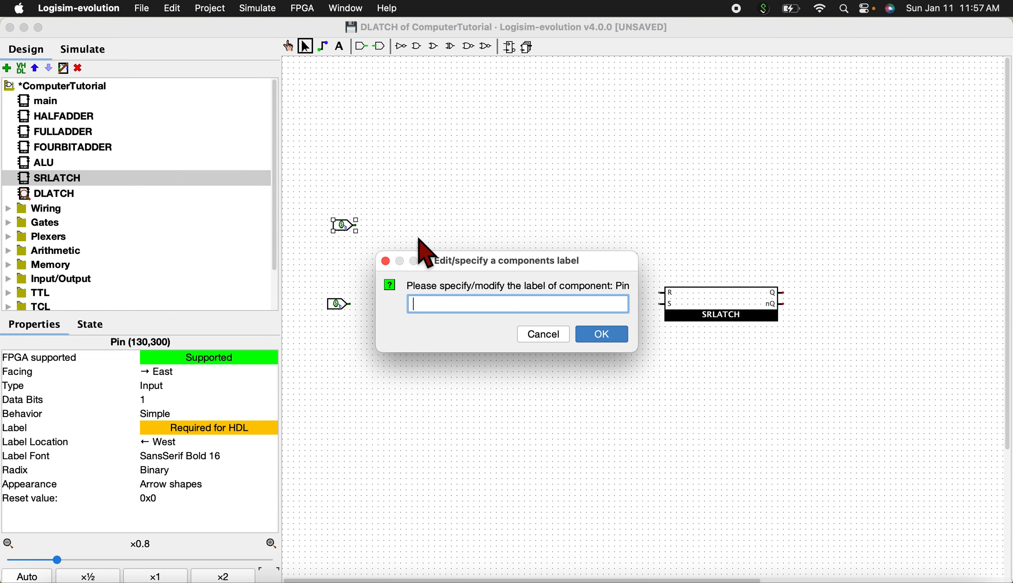
pyautogui.write('D')
pyautogui.press('Return')
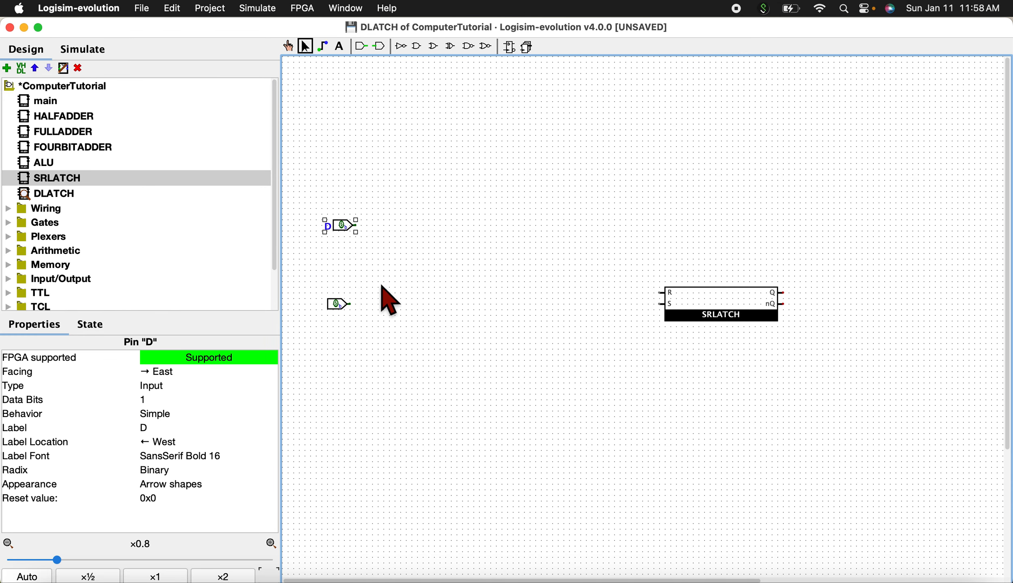
pyautogui.doubleClick(346, 309)
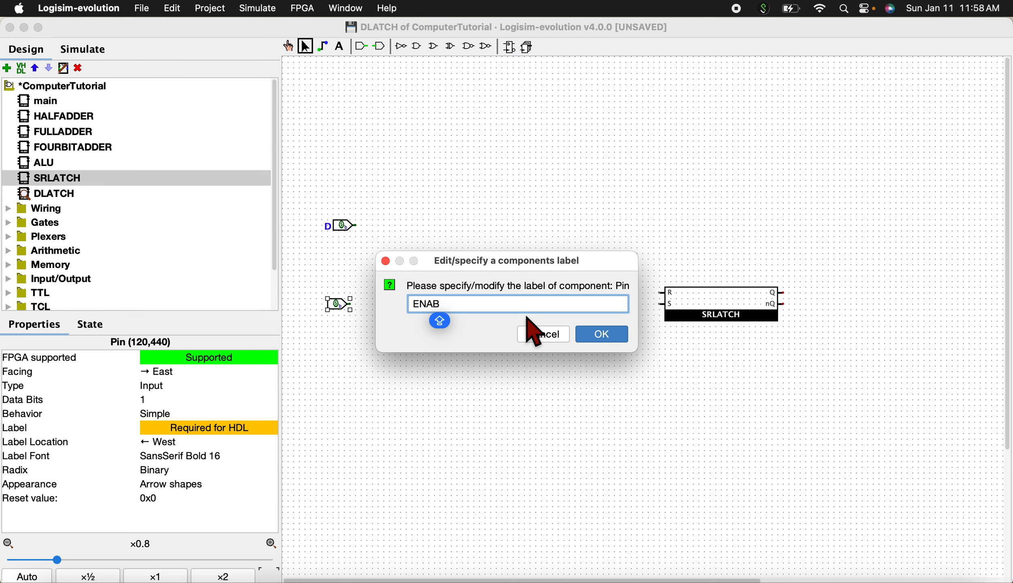
pyautogui.write('ENABLE')
pyautogui.press('Return')
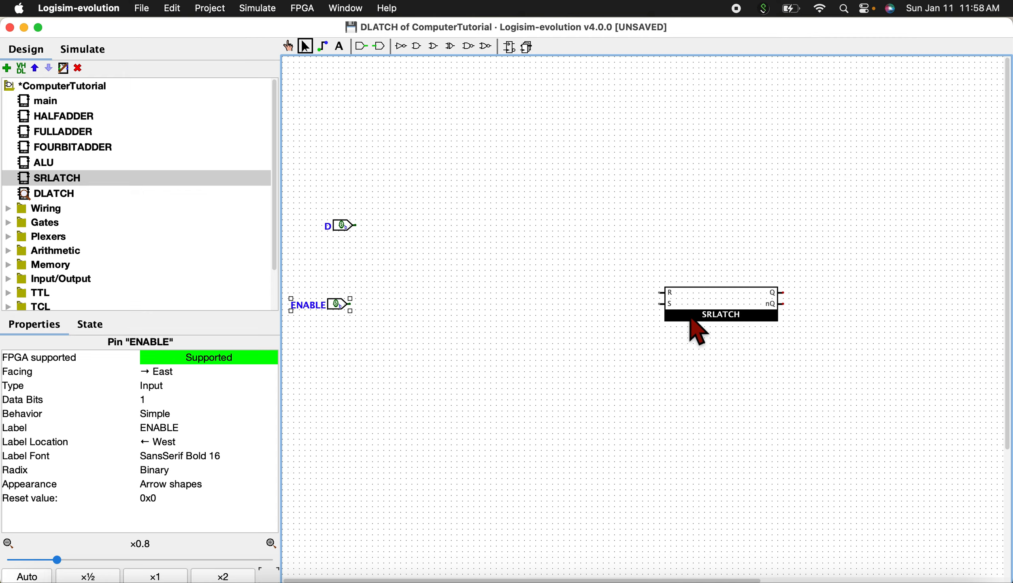
# Move the SRLATCH subcircuit up and closer to the input pins, and align the ENABLE pin directly below D.
pyautogui.moveTo(698, 330)
pyautogui.mouseDown()
pyautogui.moveTo(684, 300)
pyautogui.moveTo(585, 280)
pyautogui.moveTo(587, 245)
pyautogui.mouseUp()
pyautogui.click(342, 305)
pyautogui.click(592, 256)
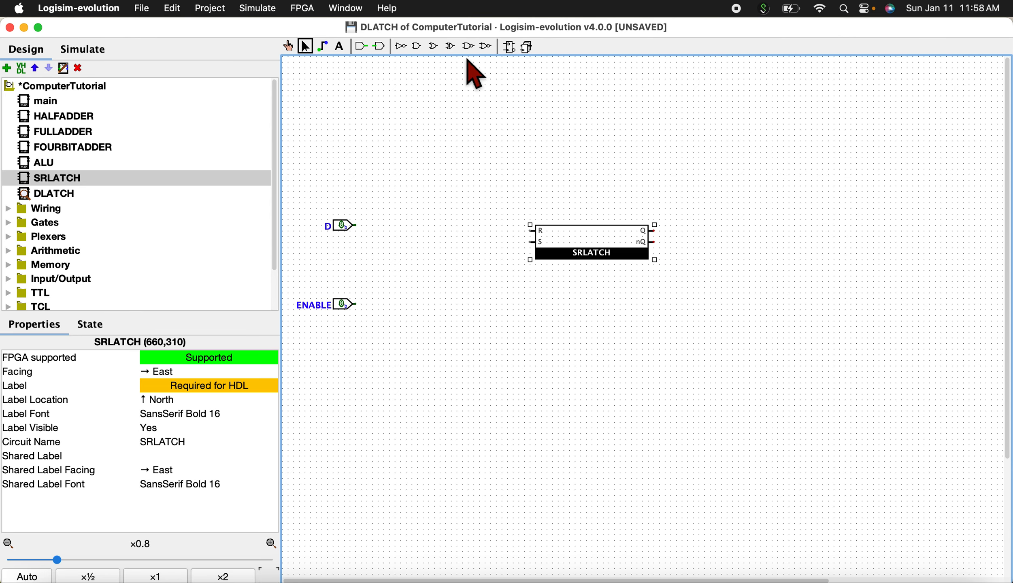
# Place two stacked AND gates between the pins and the SRLATCH, wiring the upper gate's output to R and the lower one's to S.
pyautogui.click(417, 46)
pyautogui.click(468, 233)
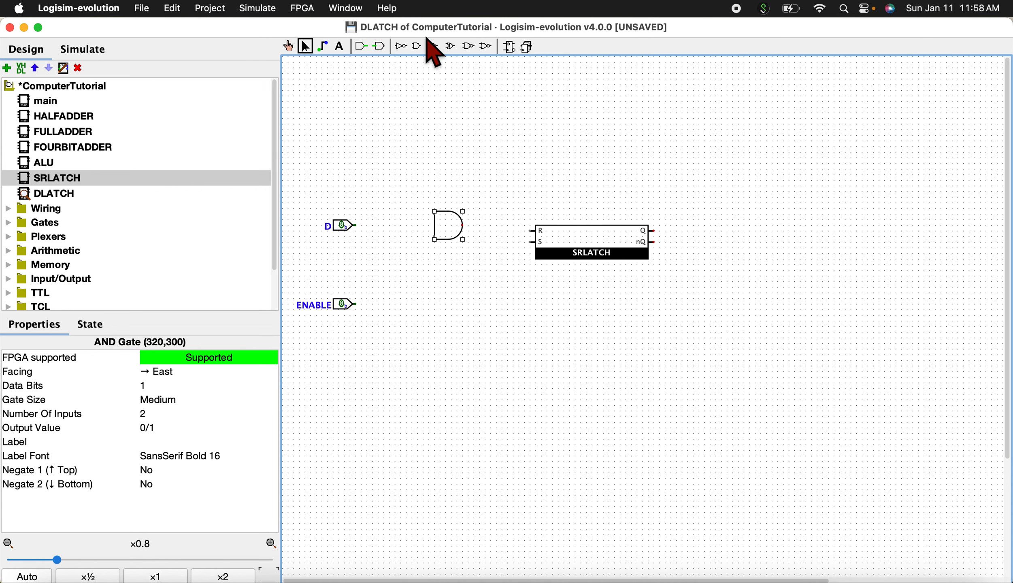
pyautogui.click(418, 46)
pyautogui.click(477, 299)
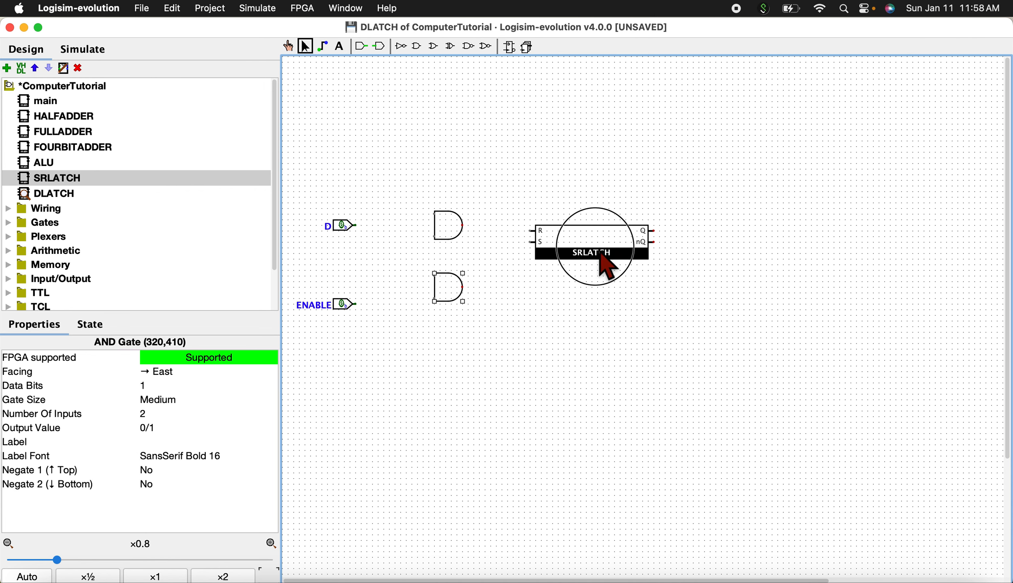
pyautogui.moveTo(598, 244); pyautogui.dragTo(598, 267)
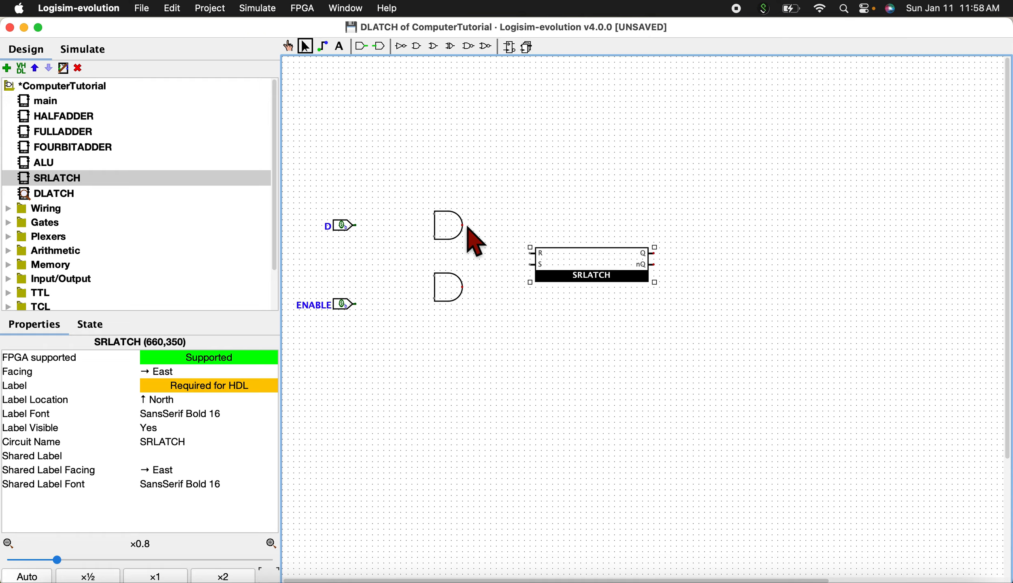
pyautogui.moveTo(462, 225)
pyautogui.mouseDown()
pyautogui.moveTo(506, 235)
pyautogui.moveTo(530, 255)
pyautogui.mouseUp()
pyautogui.moveTo(469, 292); pyautogui.dragTo(536, 273)
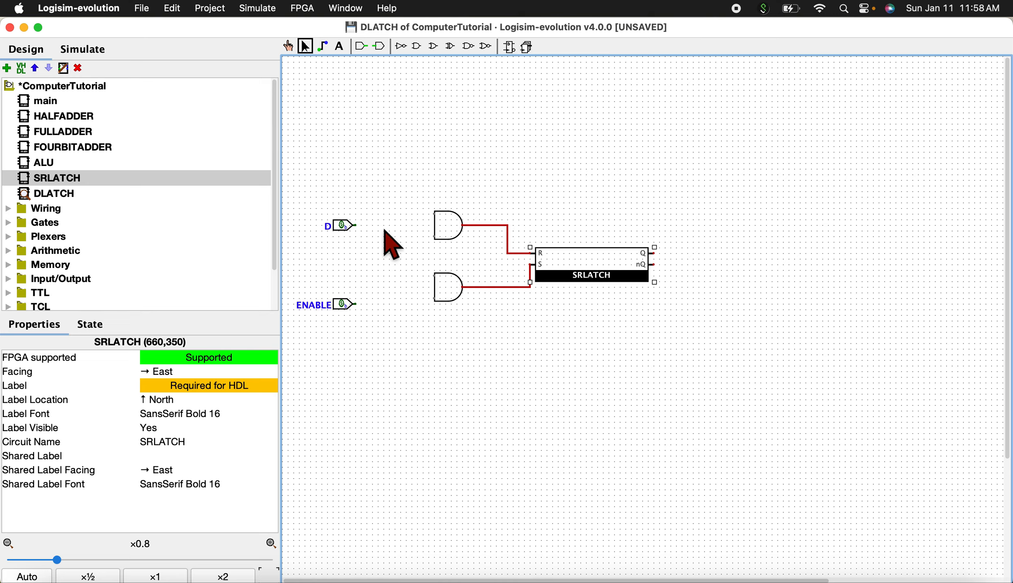
# Add a NOT gate at the upper AND gate's top input and connect the D pin to the NOT gate's input.
pyautogui.moveTo(351, 229); pyautogui.dragTo(351, 213)
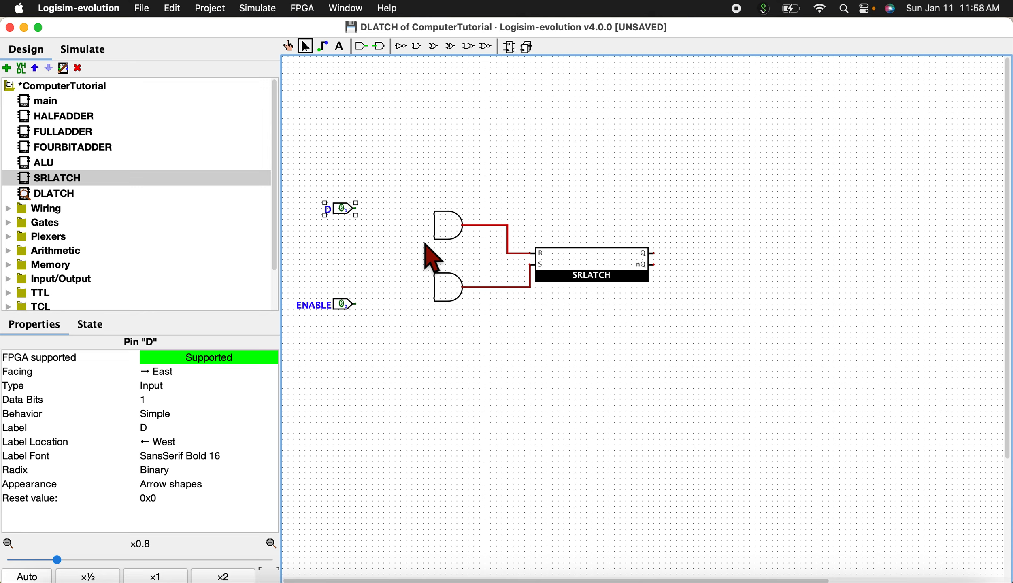
pyautogui.click(403, 47)
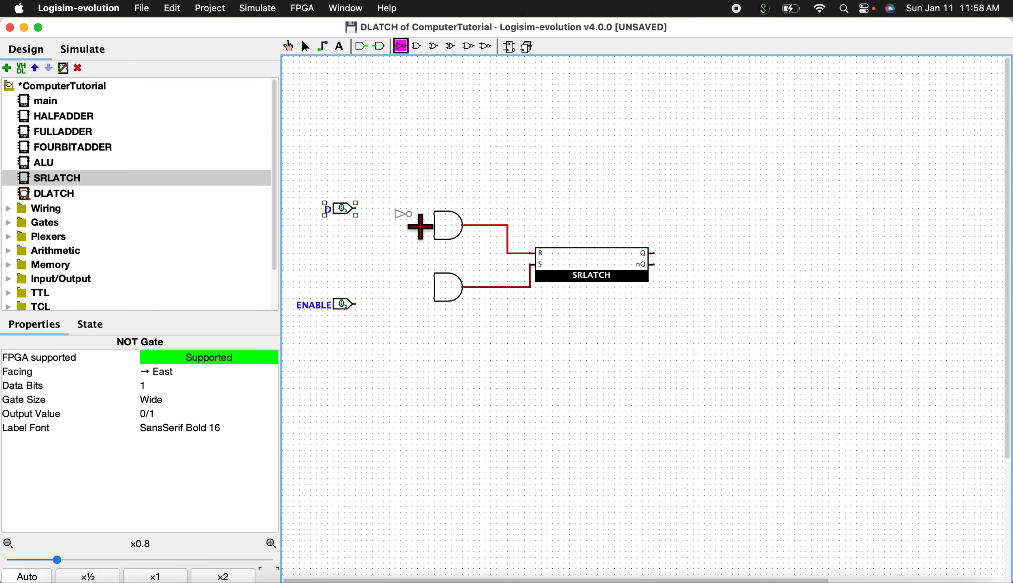
pyautogui.click(413, 214)
pyautogui.moveTo(354, 215); pyautogui.dragTo(377, 219)
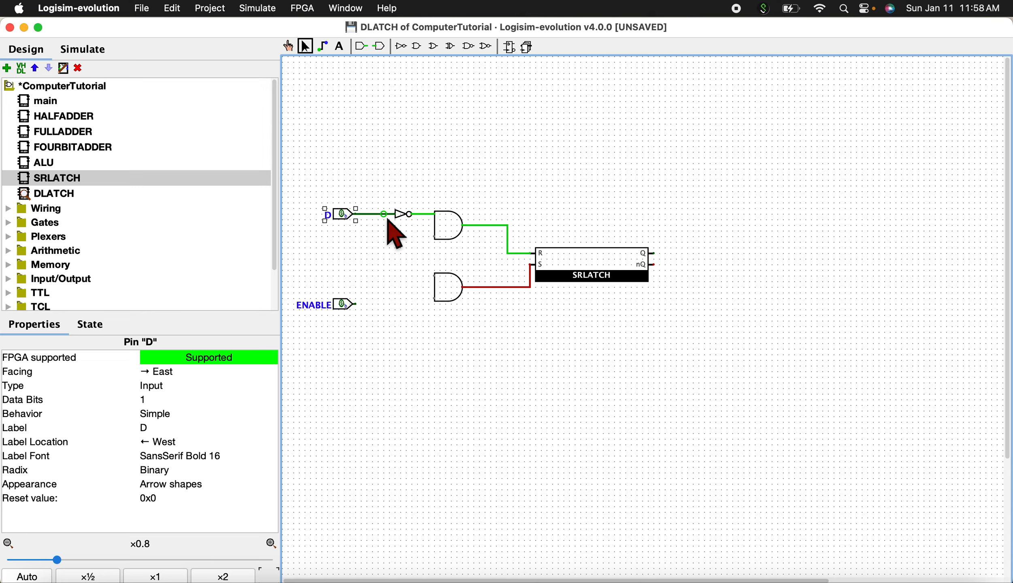
# Branch D to the lower AND gate's bottom input, and connect ENABLE to the remaining input of both AND gates.
pyautogui.moveTo(388, 222)
pyautogui.mouseDown()
pyautogui.moveTo(395, 255)
pyautogui.moveTo(439, 303)
pyautogui.mouseUp()
pyautogui.moveTo(434, 237)
pyautogui.mouseDown()
pyautogui.moveTo(424, 237)
pyautogui.moveTo(434, 277)
pyautogui.mouseUp()
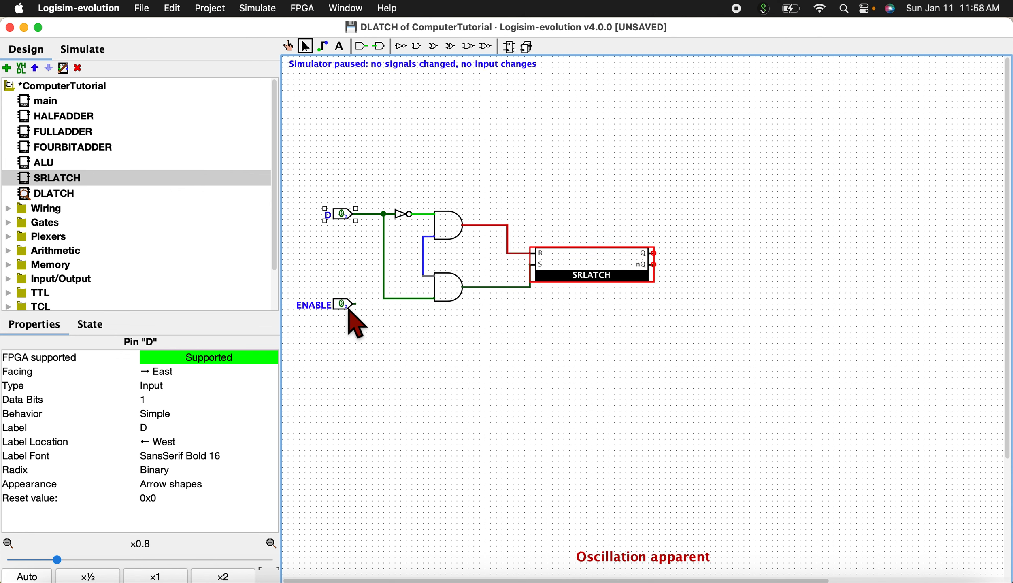
pyautogui.moveTo(350, 309); pyautogui.dragTo(349, 262)
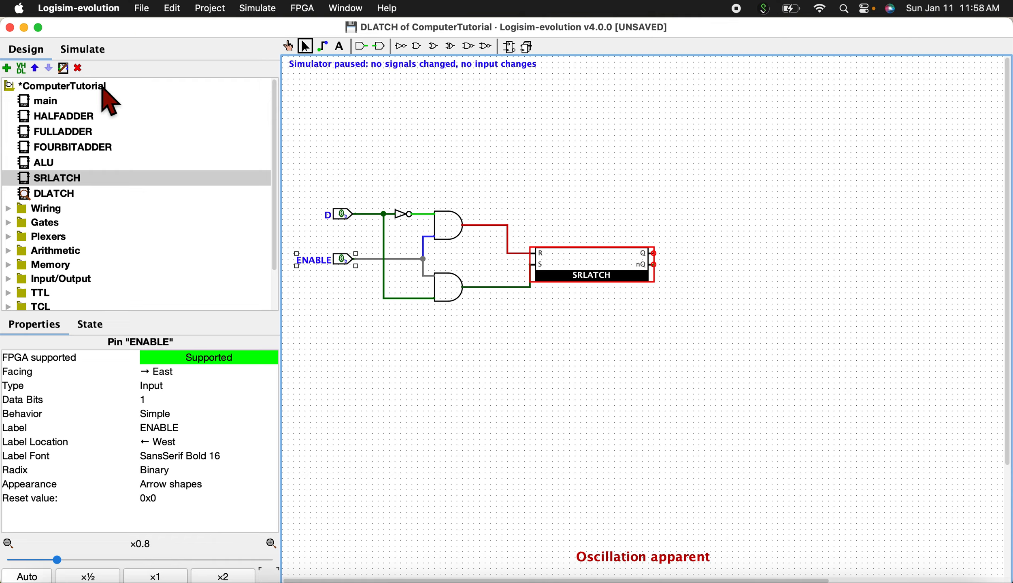
# Set input ENABLE to 1 and resume the paused simulation, returning to the project's circuit list.
pyautogui.click(288, 46)
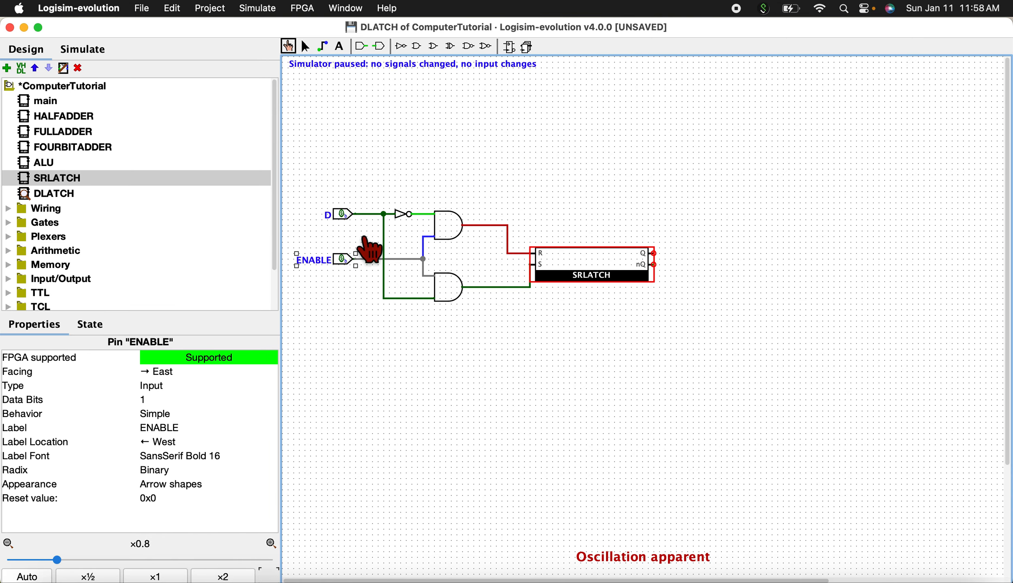
pyautogui.click(347, 260)
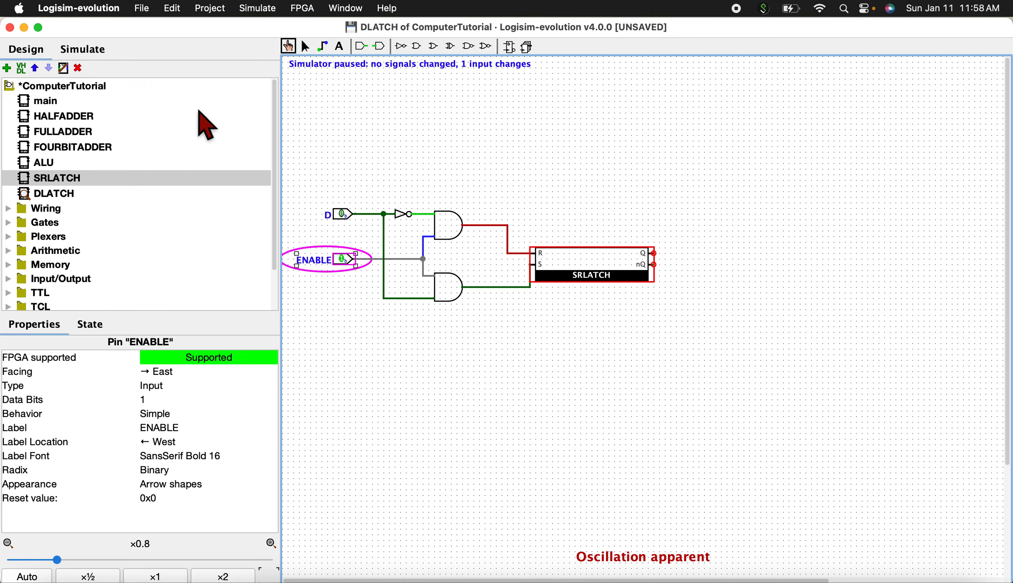
pyautogui.click(84, 49)
pyautogui.click(7, 68)
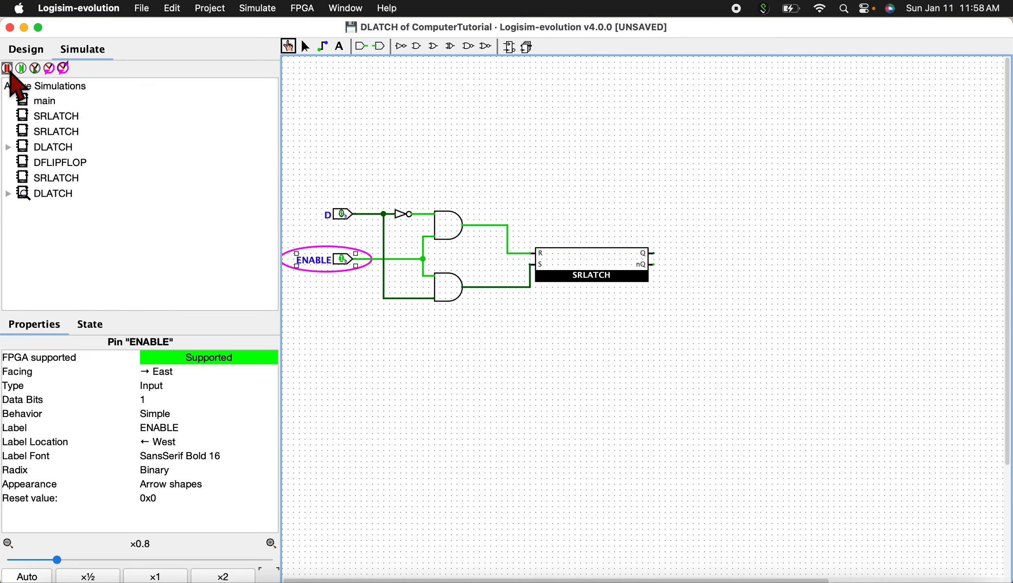
pyautogui.click(26, 49)
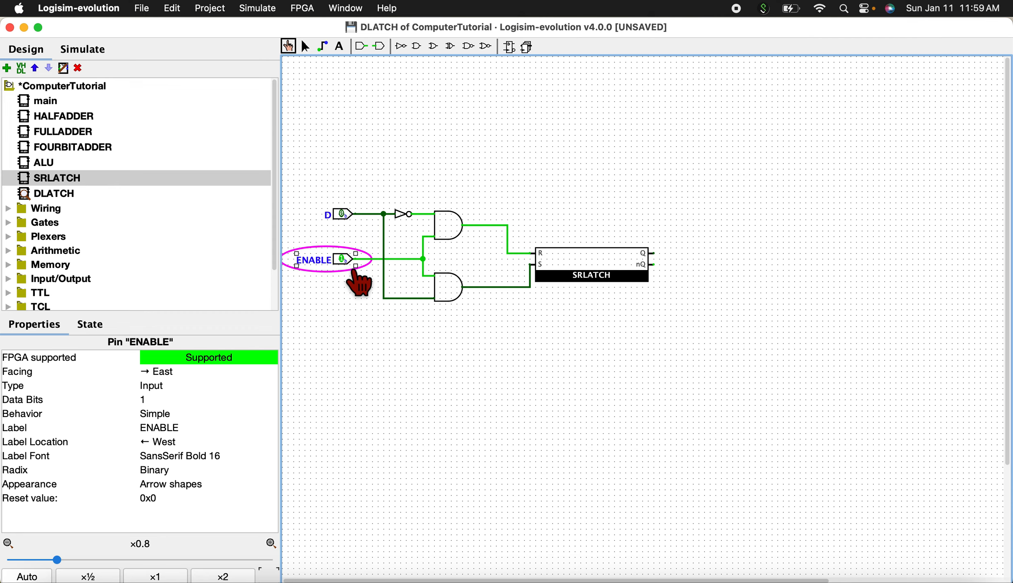
# Add two stacked output pins beside the SRLATCH, wired to its Q and nQ outputs.
pyautogui.click(381, 47)
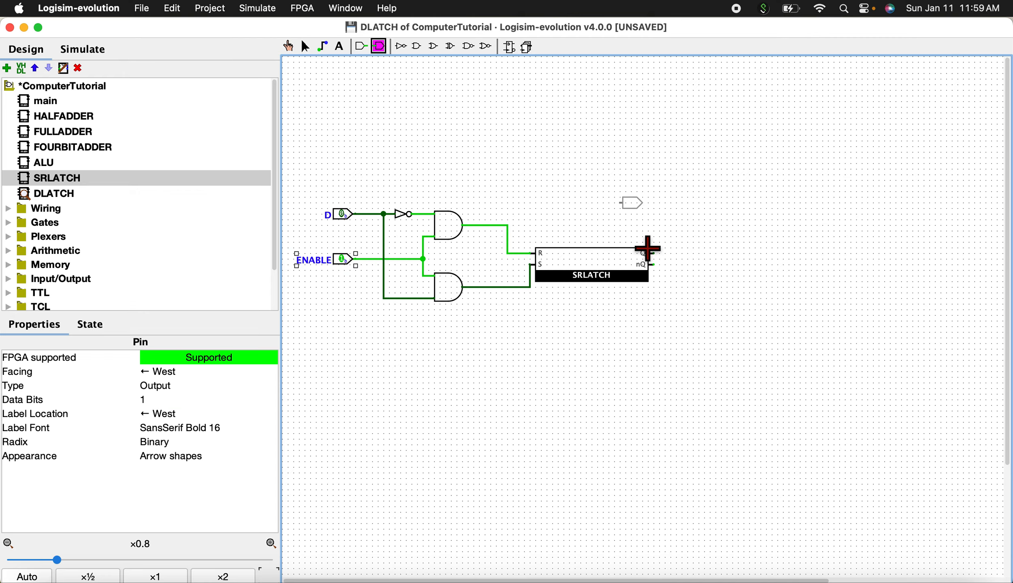
pyautogui.click(672, 265)
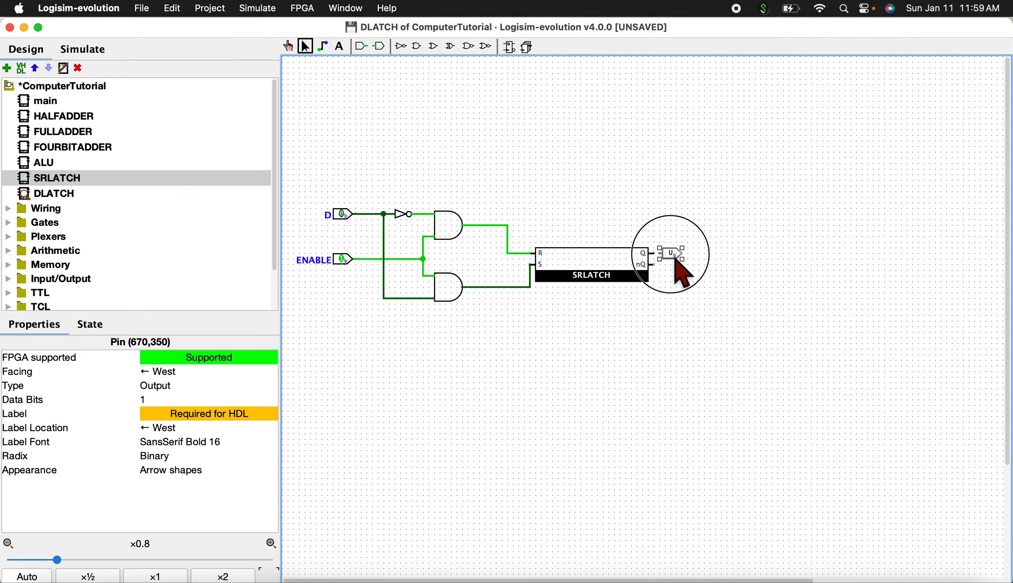
pyautogui.moveTo(711, 275); pyautogui.dragTo(717, 272)
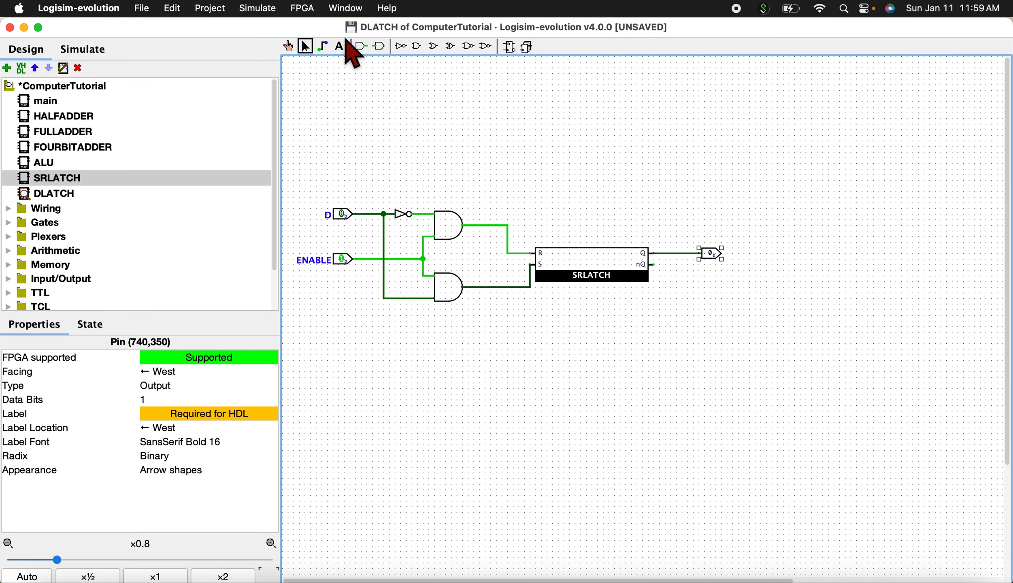
pyautogui.click(381, 48)
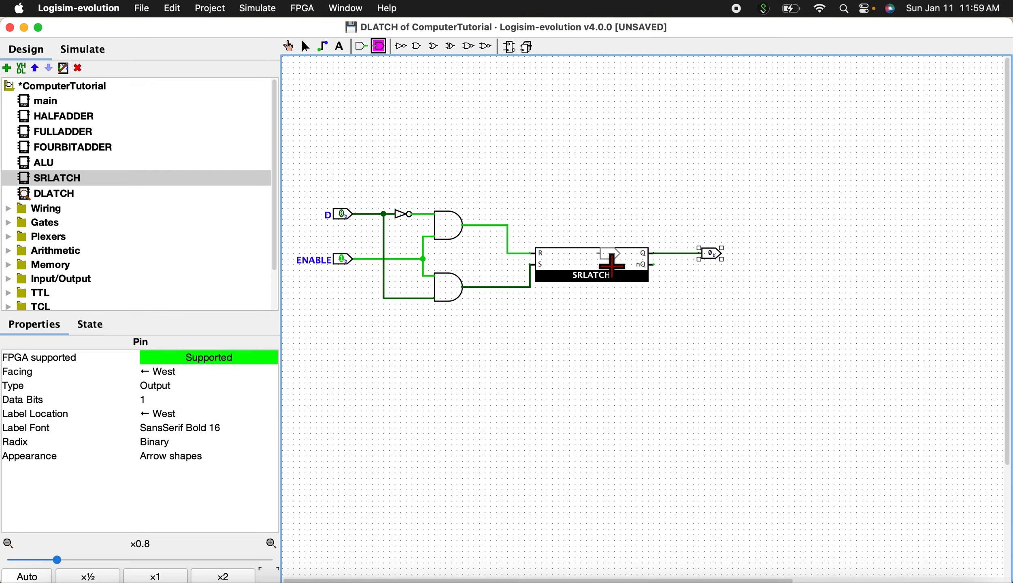
pyautogui.click(670, 277)
pyautogui.moveTo(673, 279); pyautogui.dragTo(714, 256)
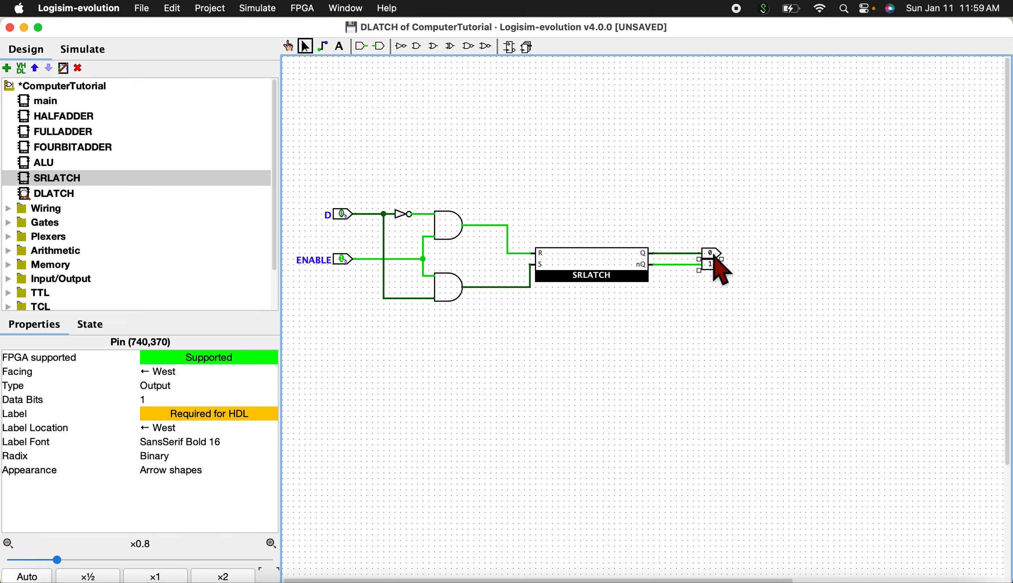
# Label the upper output pin Q and the lower output pin NQ.
pyautogui.doubleClick(715, 256)
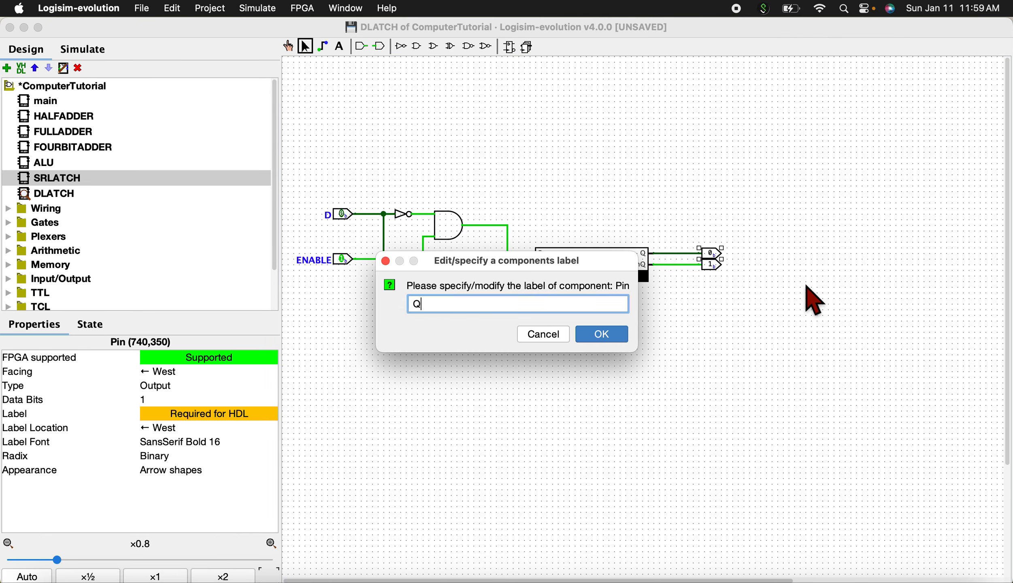
pyautogui.write('Q')
pyautogui.press('Return')
pyautogui.doubleClick(717, 268)
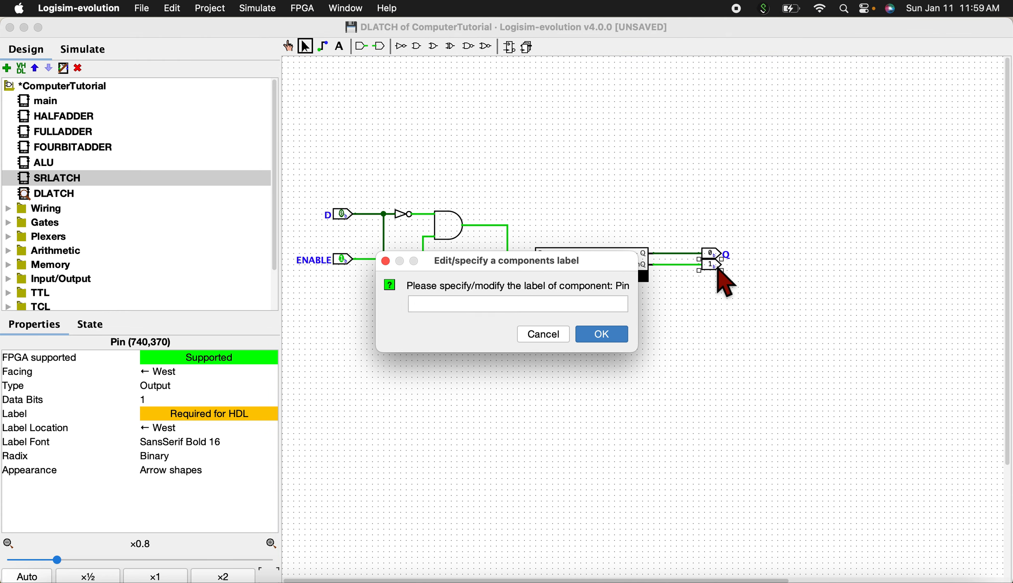
pyautogui.press('Return')
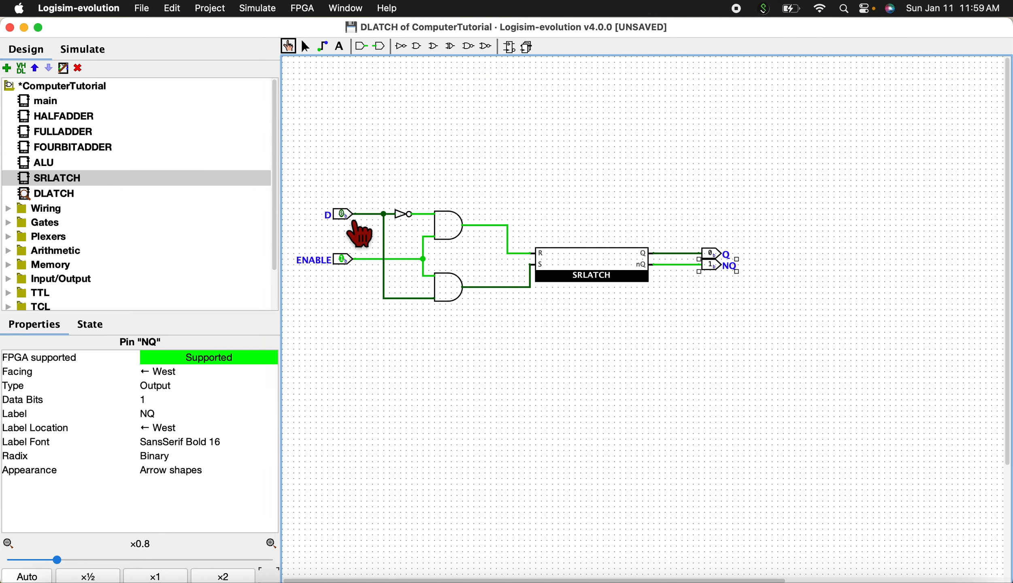
# Set ENABLE to 0 and test the D latch by switching D to 1 and back to 0.
pyautogui.click(344, 259)
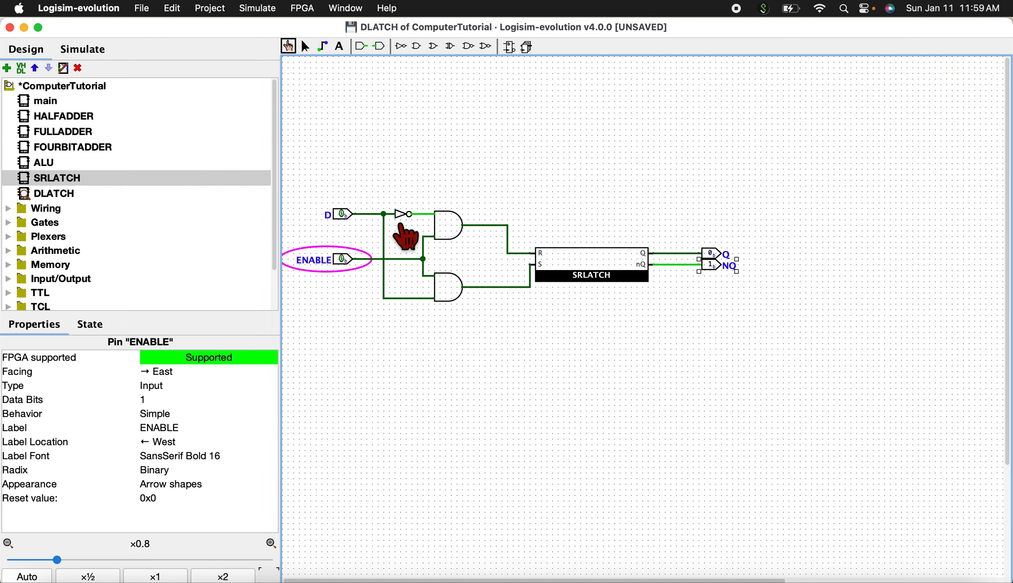
pyautogui.click(338, 216)
pyautogui.click(338, 217)
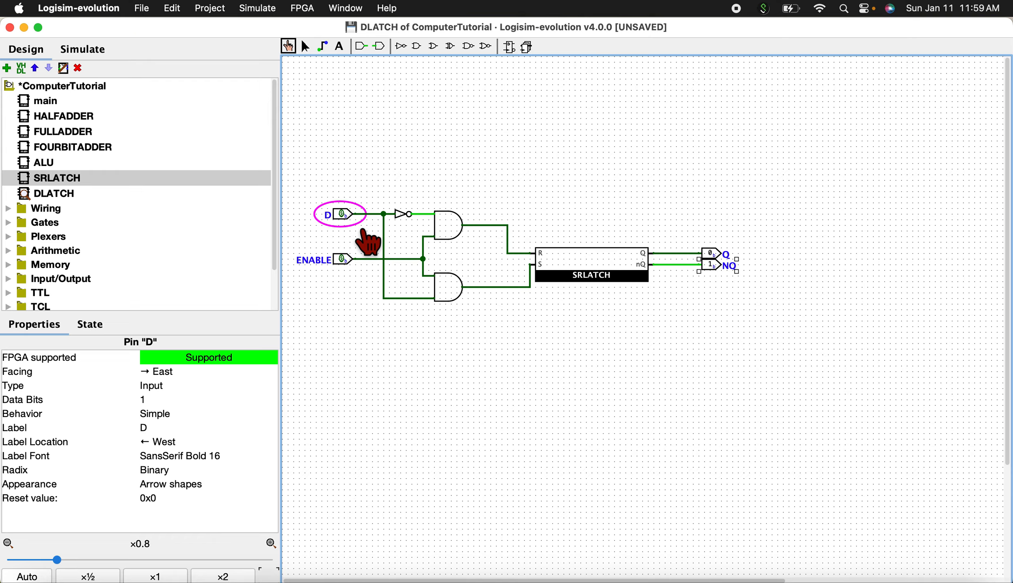
# Set ENABLE to 1 and test the D latch by toggling D repeatedly, finishing with ENABLE and D both at 0.
pyautogui.click(344, 259)
pyautogui.click(342, 214)
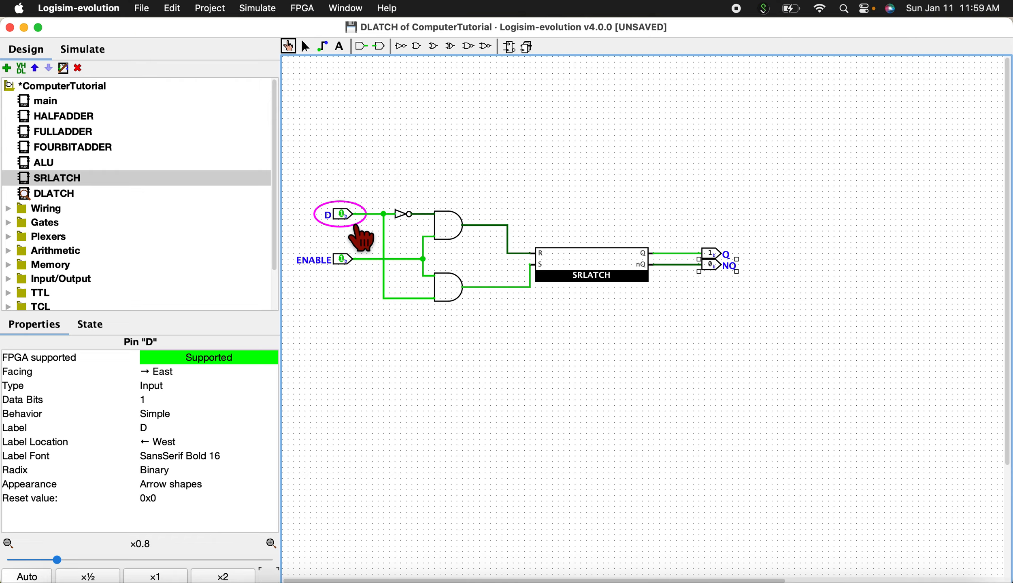
pyautogui.click(342, 214)
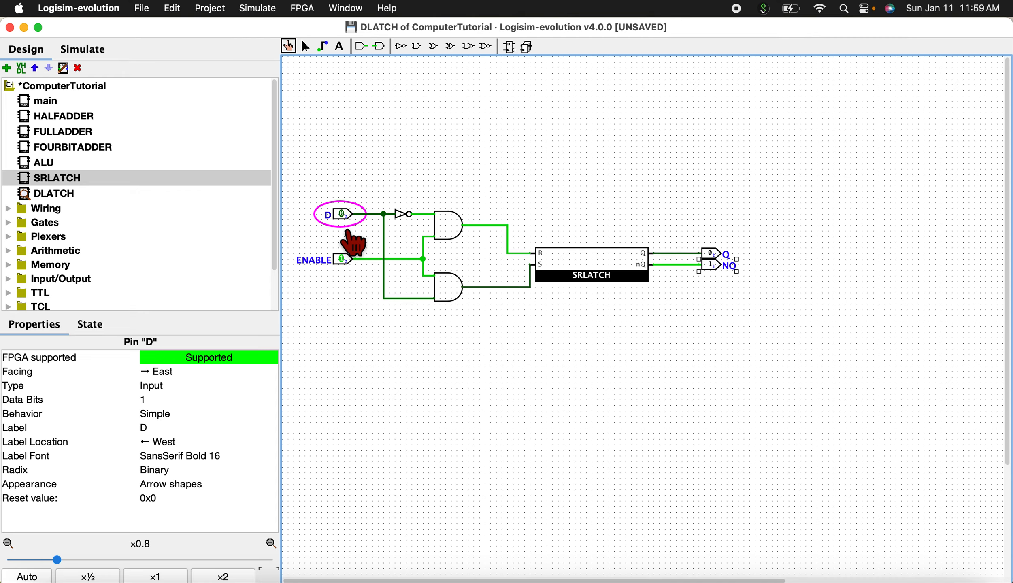
pyautogui.click(342, 214)
pyautogui.click(342, 214)
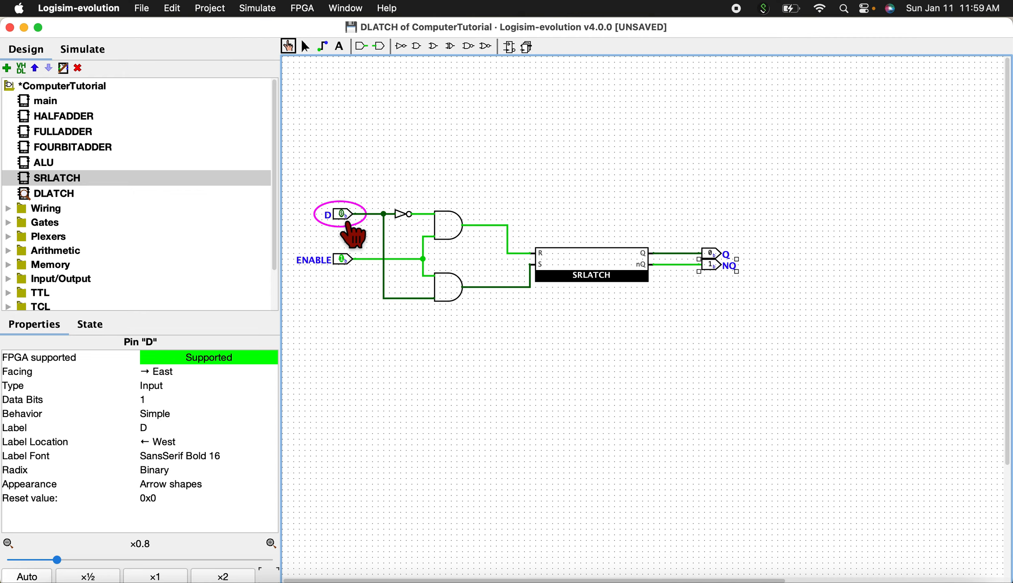
pyautogui.click(342, 214)
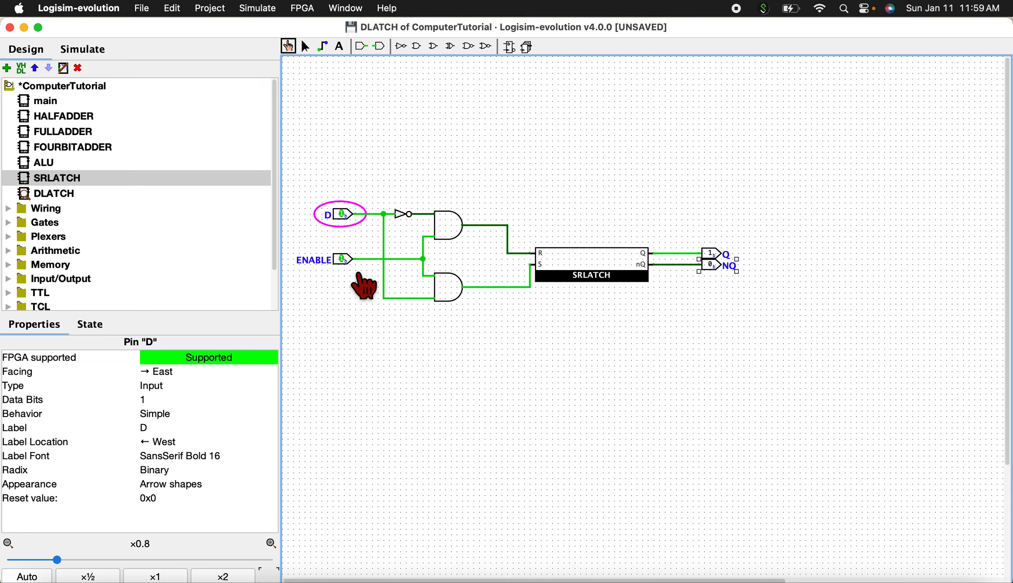
pyautogui.click(340, 216)
pyautogui.click(340, 216)
pyautogui.click(342, 214)
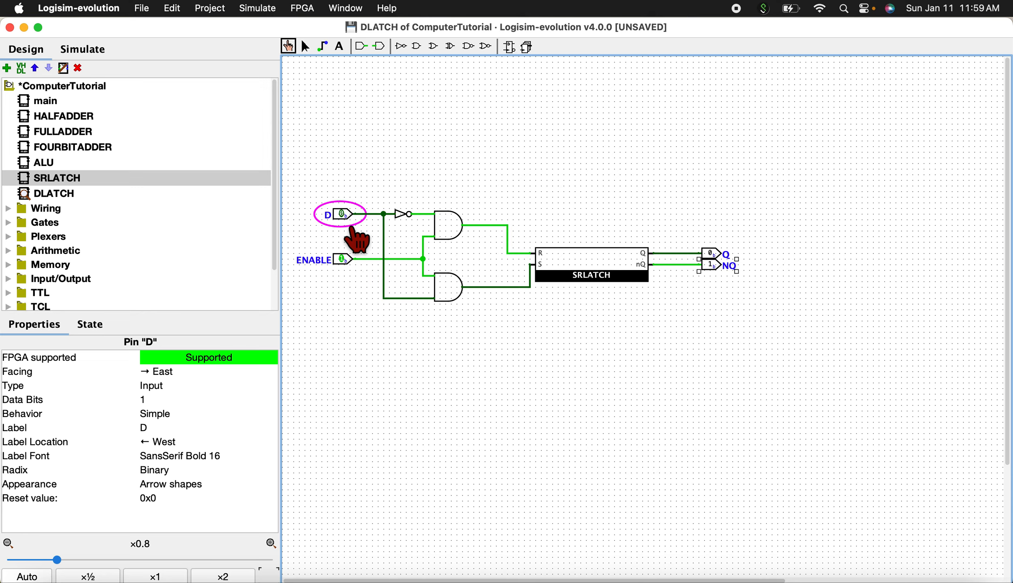
pyautogui.click(342, 214)
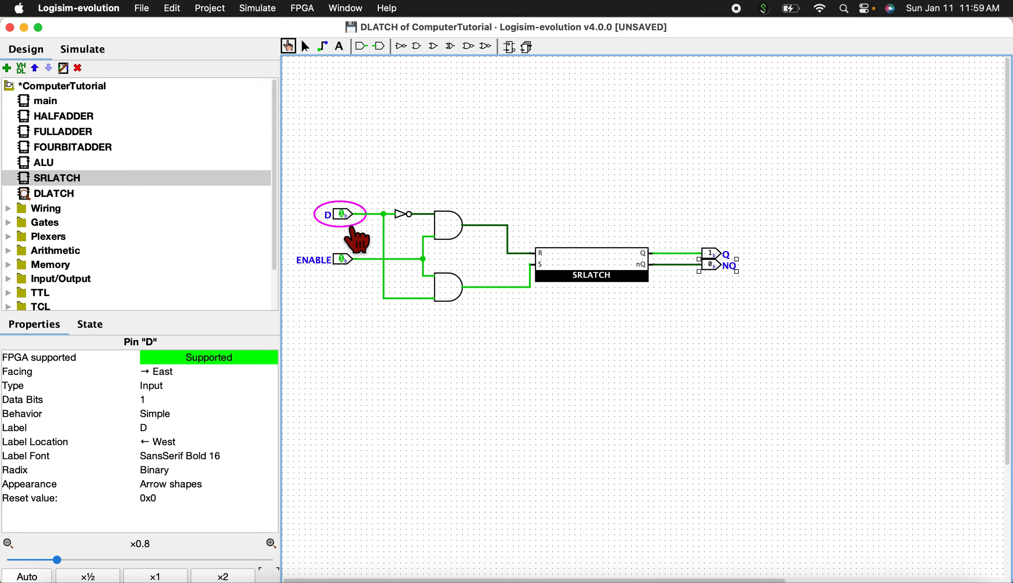
pyautogui.click(343, 260)
pyautogui.click(343, 214)
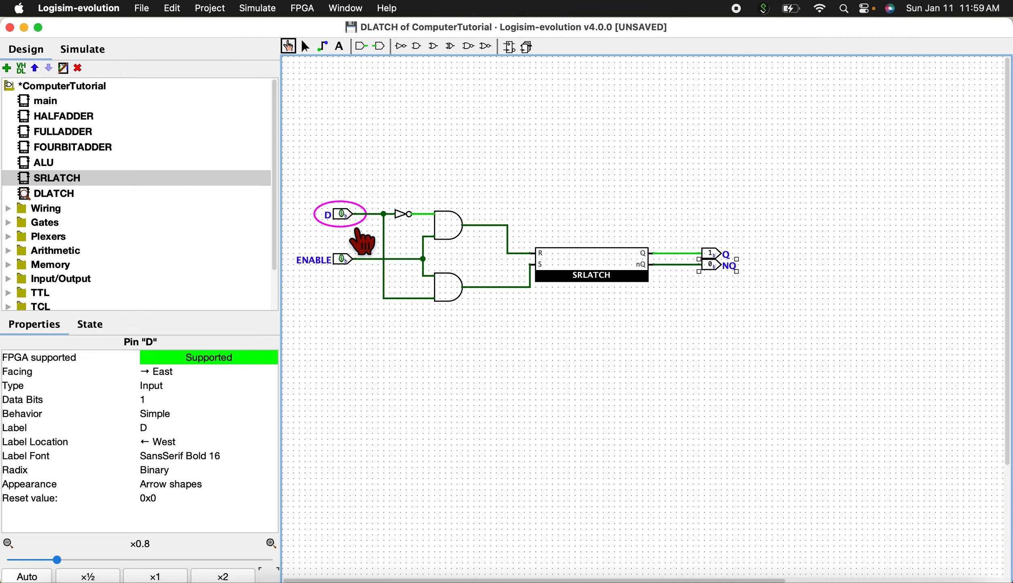
# Test the D latch by setting D and ENABLE to 1, and switch ENABLE back to 0 before returning D to 0.
pyautogui.click(343, 259)
pyautogui.click(344, 214)
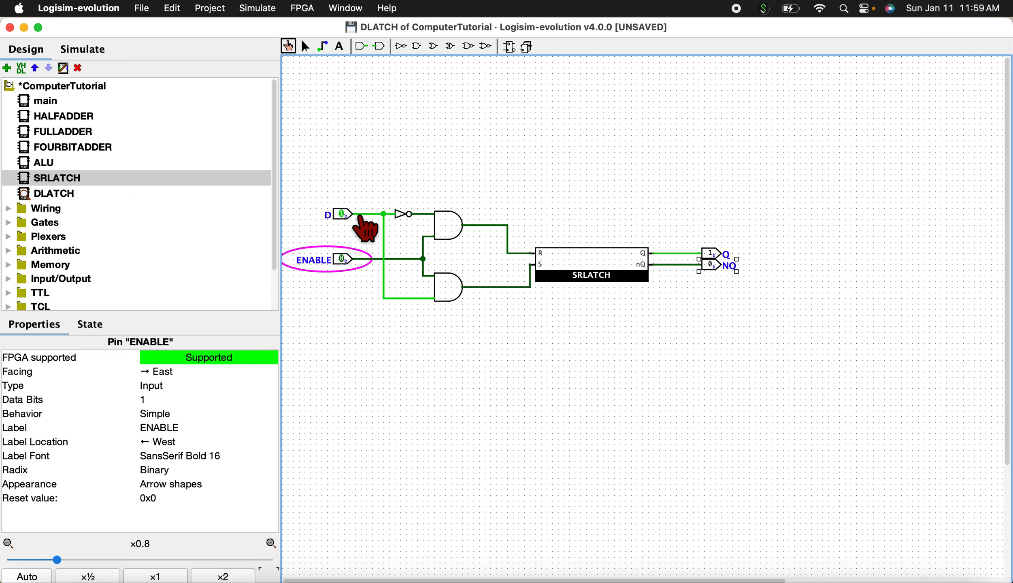
pyautogui.click(344, 214)
pyautogui.click(343, 214)
pyautogui.click(343, 259)
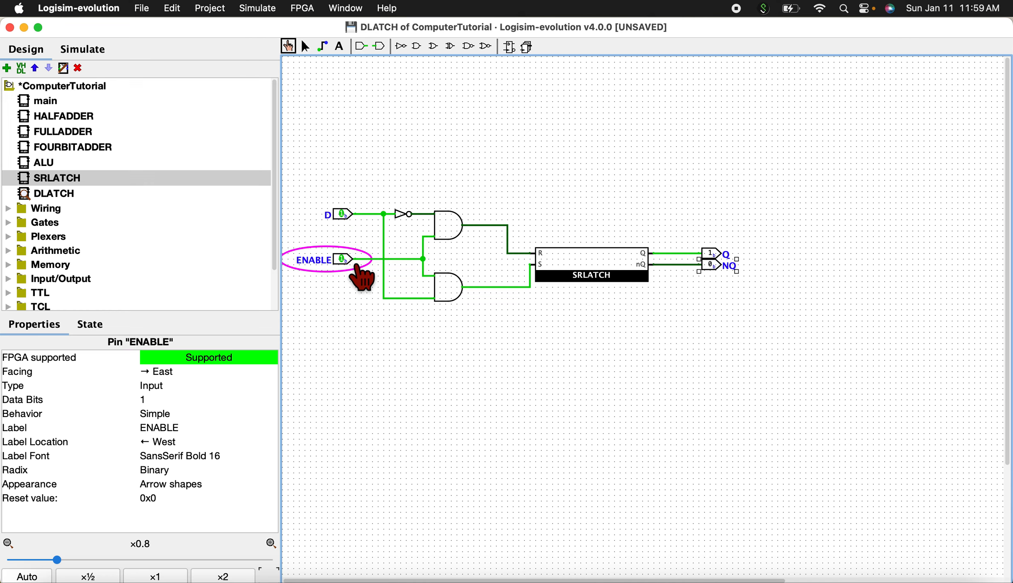
pyautogui.click(343, 214)
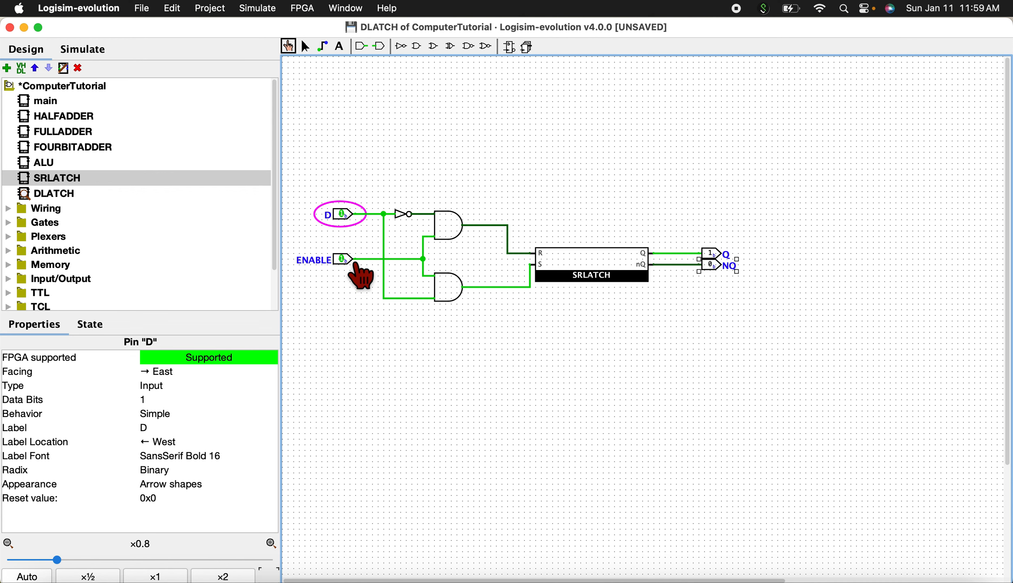
pyautogui.click(343, 259)
pyautogui.click(344, 214)
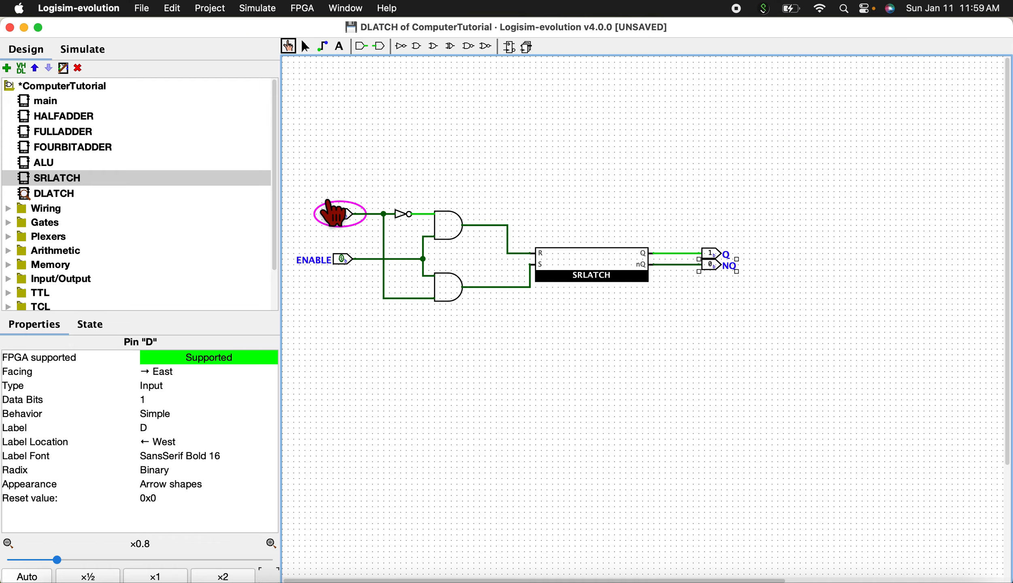
# Pulse ENABLE to 1 and back with D at 0, repeat with D at 1, and return D to 0.
pyautogui.click(343, 258)
pyautogui.click(344, 258)
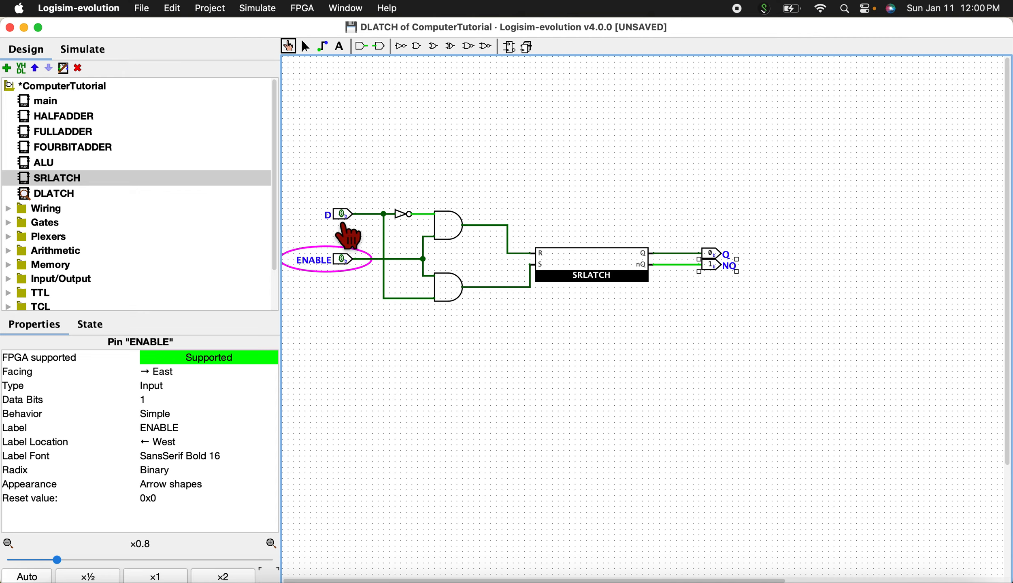
pyautogui.click(349, 216)
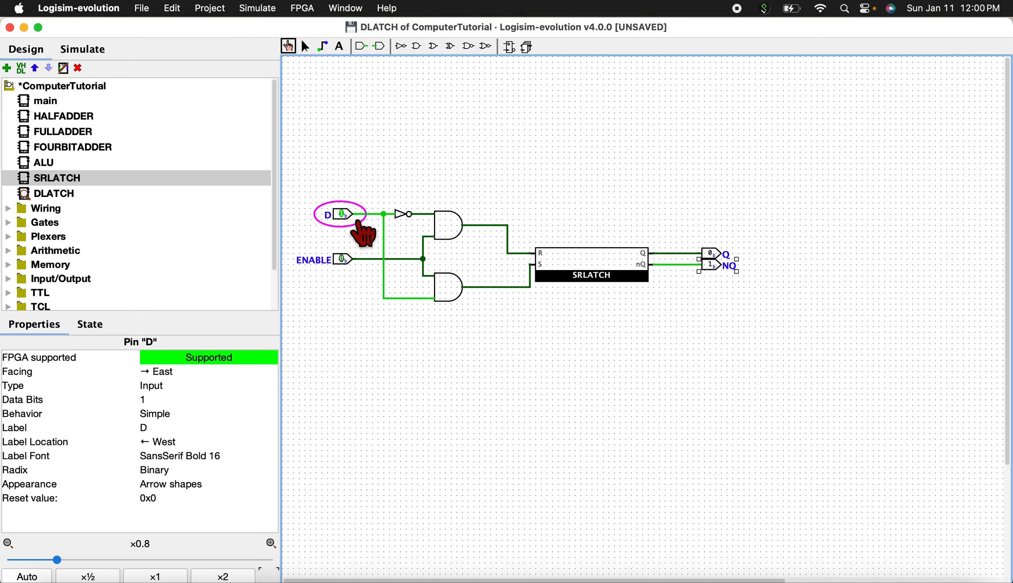
pyautogui.click(350, 262)
pyautogui.click(349, 263)
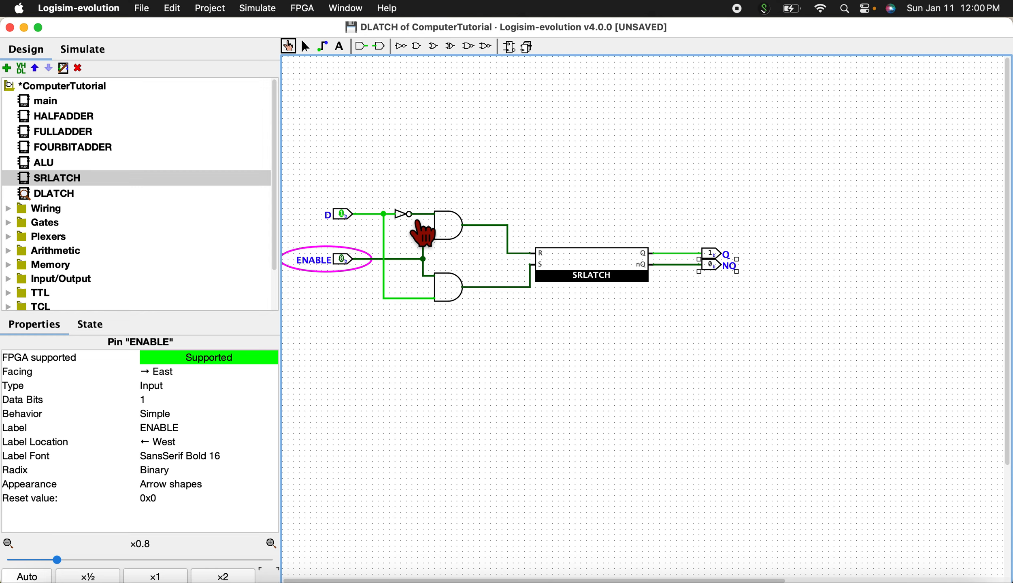
pyautogui.click(345, 215)
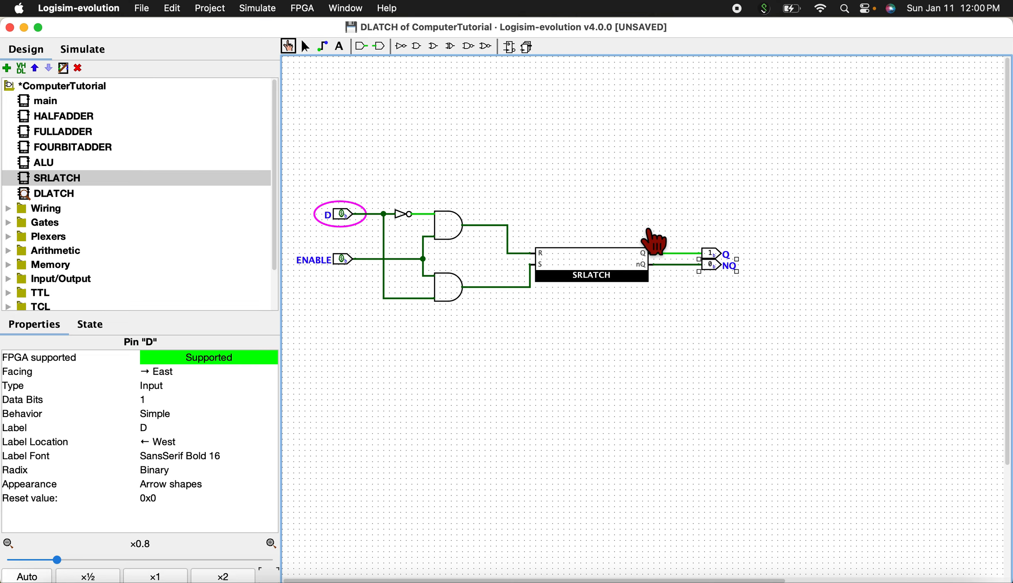
# Save the project and add a new circuit named DFLIPFLOP.
pyautogui.press('super+s')
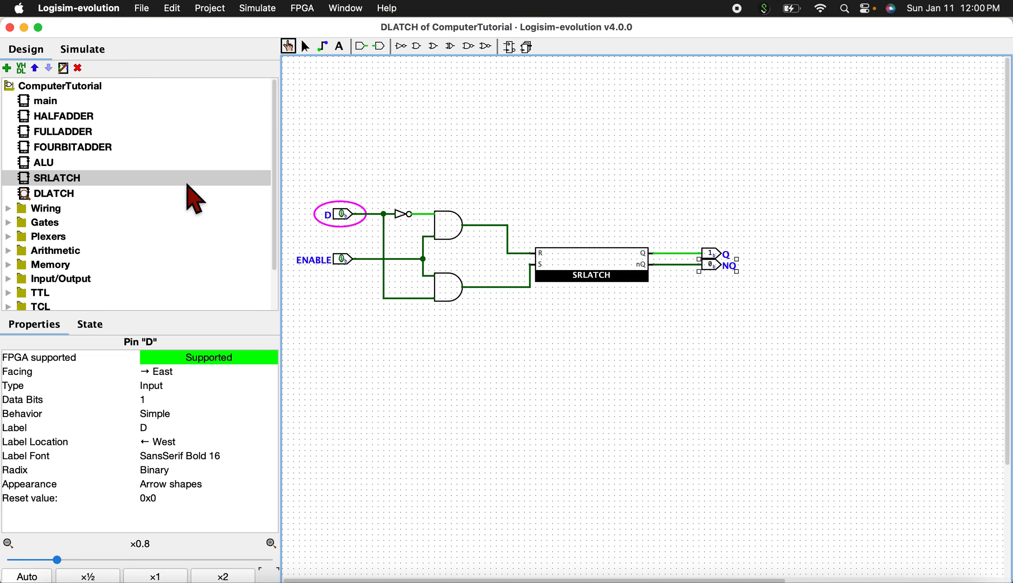
pyautogui.click(7, 67)
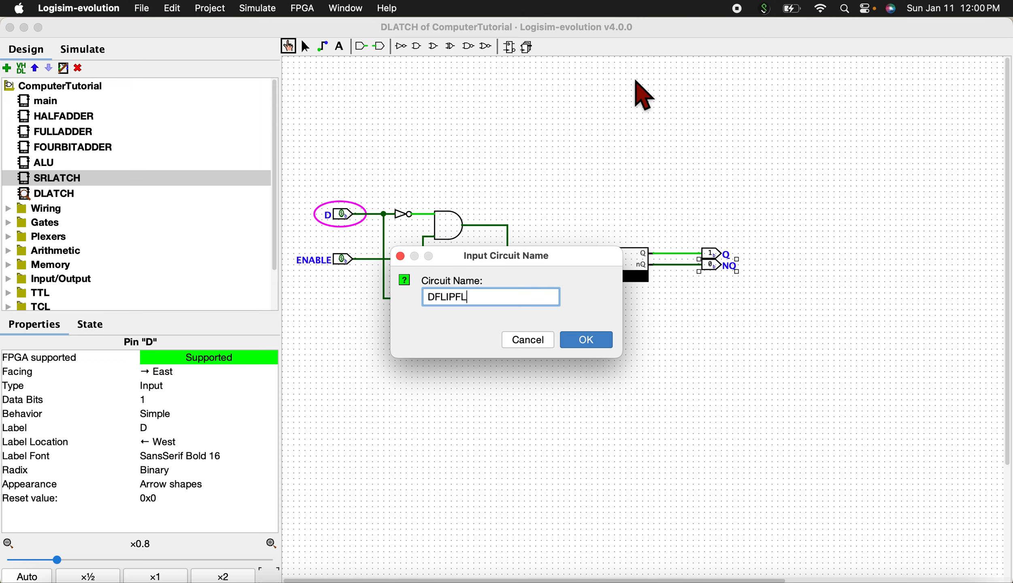
pyautogui.press('Return')
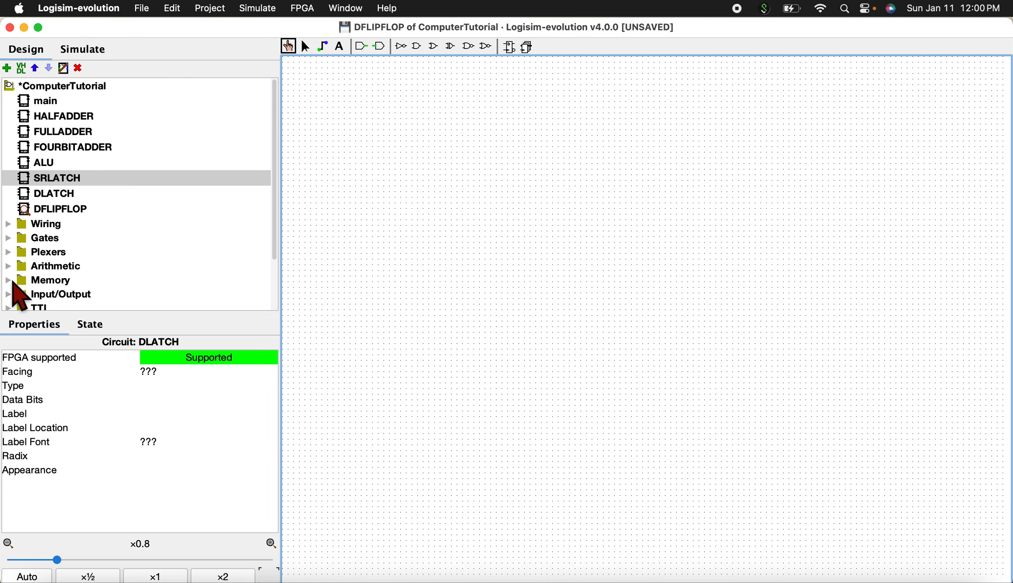
# Place two DLATCH subcircuits side by side in the DFLIPFLOP circuit.
pyautogui.click(61, 194)
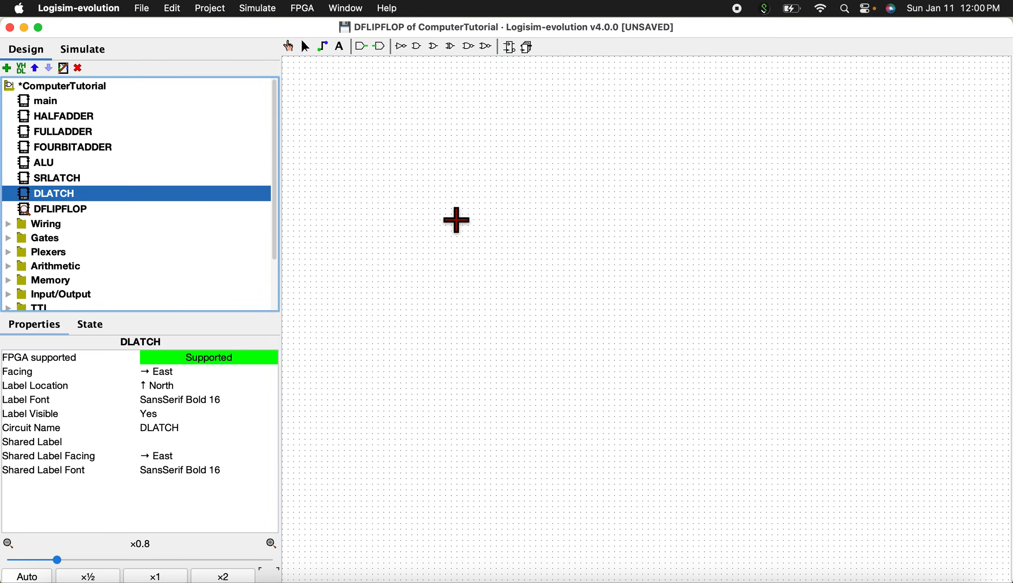
pyautogui.click(595, 268)
pyautogui.click(150, 197)
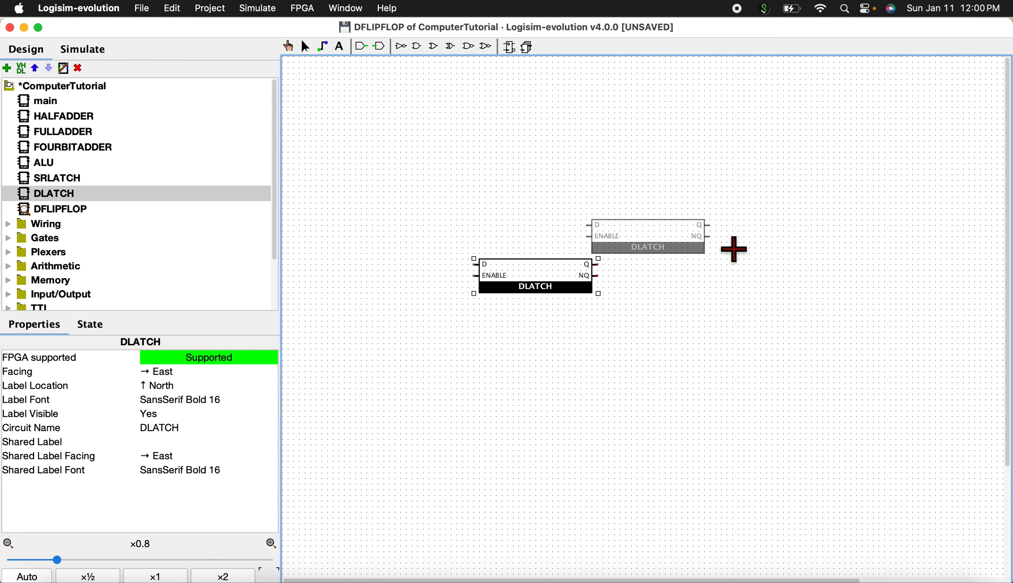
pyautogui.click(794, 259)
pyautogui.moveTo(534, 290); pyautogui.dragTo(543, 301)
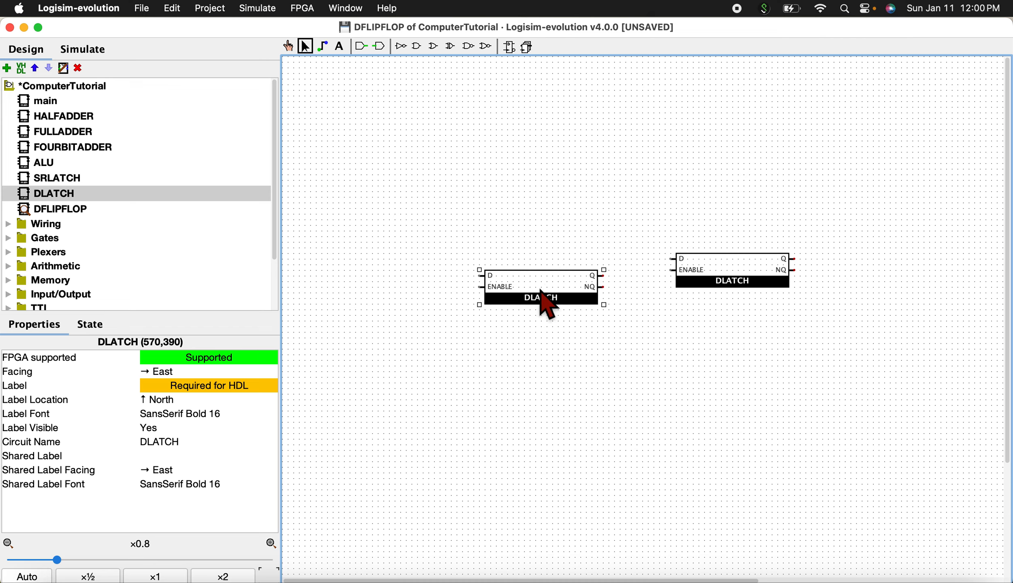
# Add two input pins, one above the other, ahead of the first DLATCH.
pyautogui.click(360, 46)
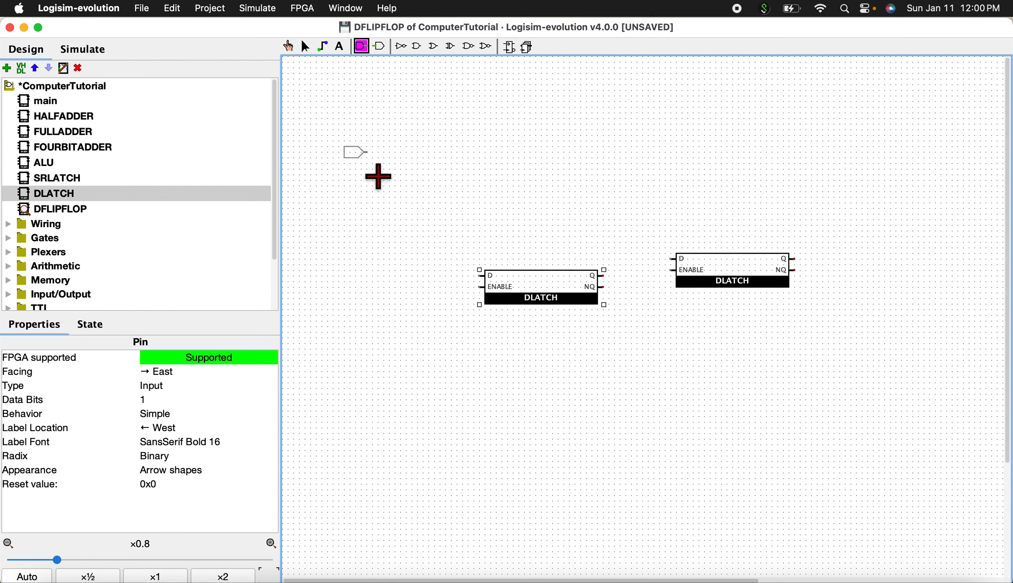
pyautogui.click(335, 226)
pyautogui.click(361, 46)
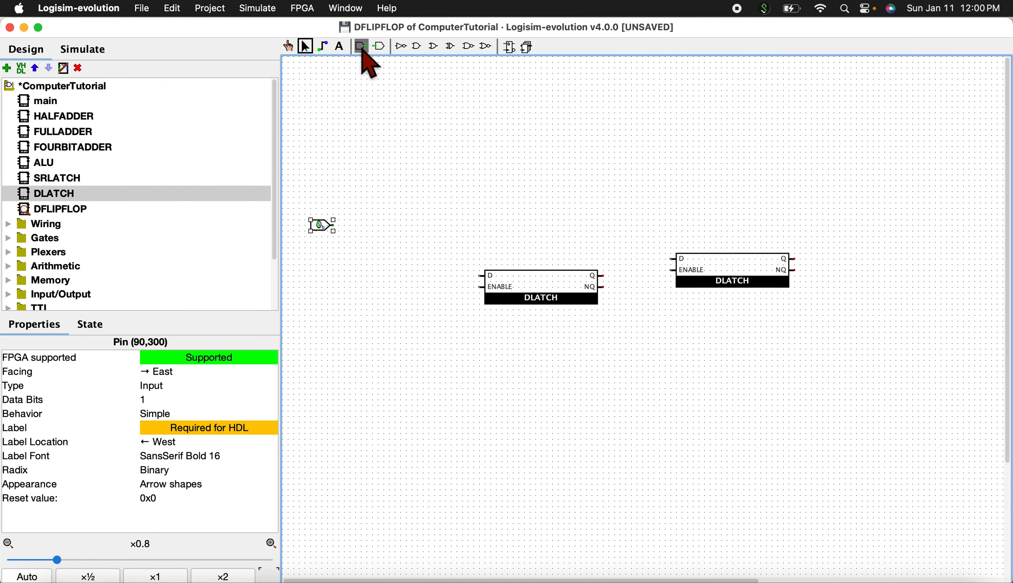
pyautogui.click(334, 281)
# Label the upper input pin DATA and the lower input pin CLOCK.
pyautogui.doubleClick(329, 226)
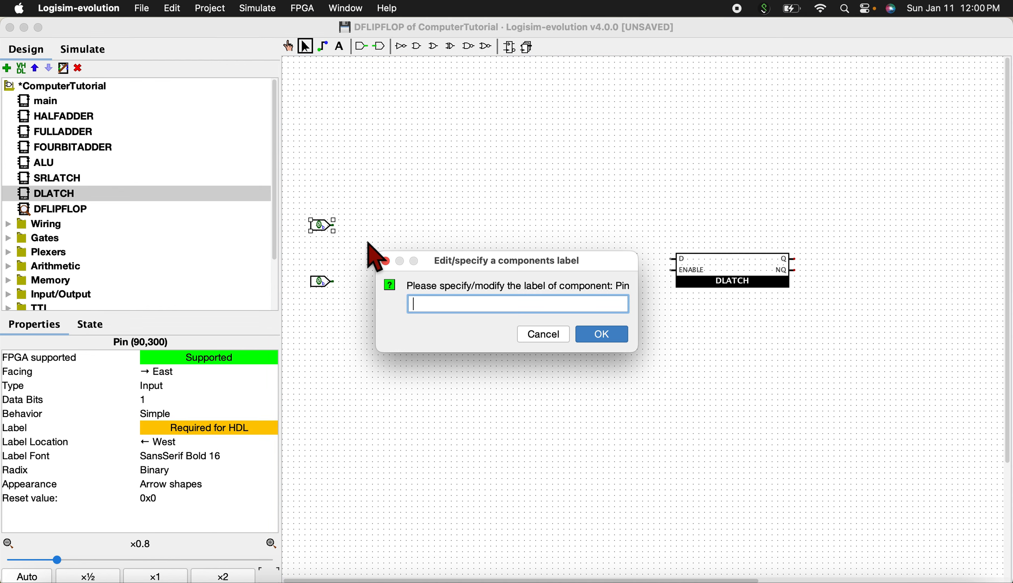
pyautogui.press('Return')
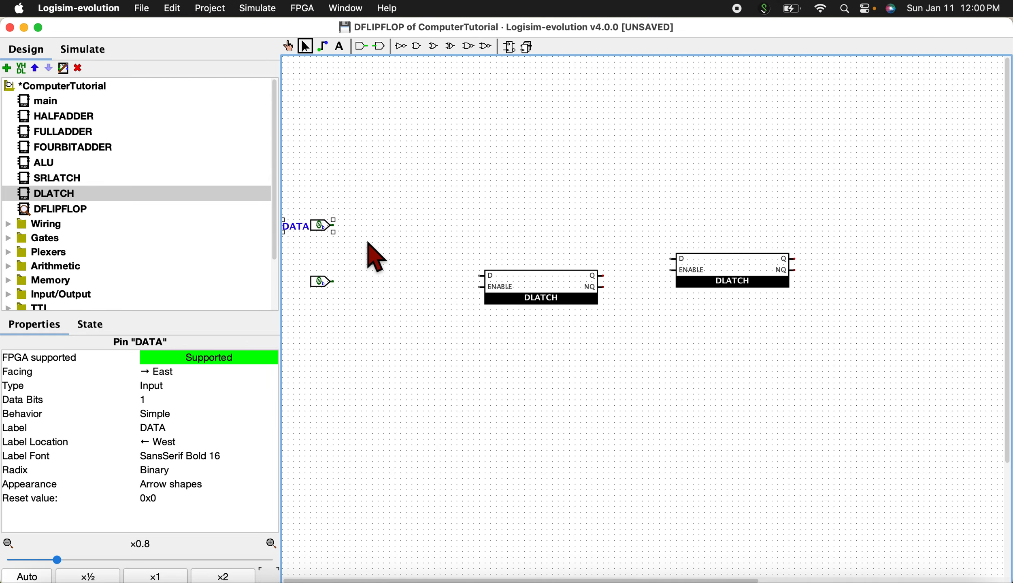
pyautogui.doubleClick(329, 281)
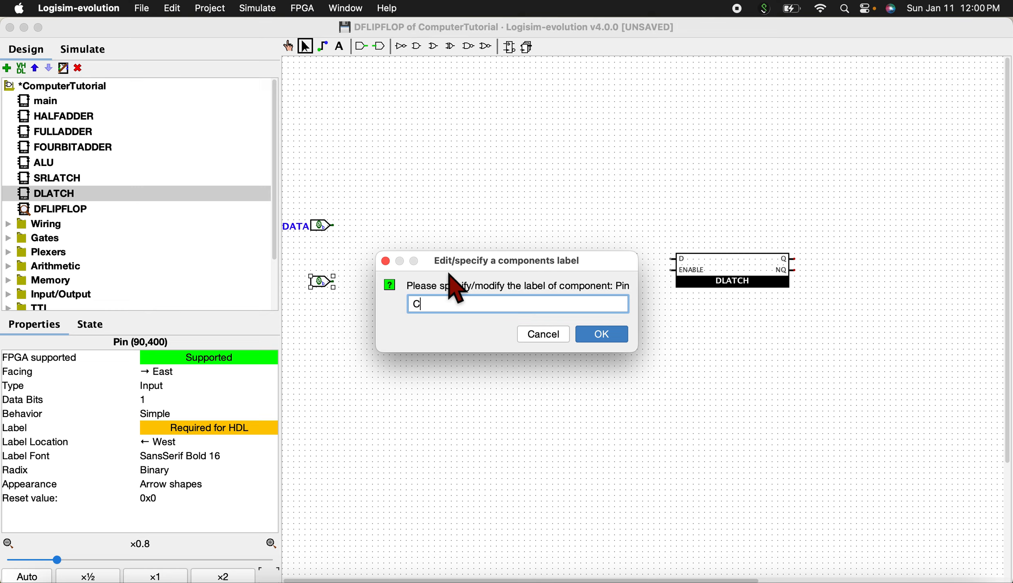
pyautogui.write('CLOCK')
pyautogui.press('Return')
# Line up both latches with the DATA pin, wiring DATA to the first latch's D and its Q to the second latch's D.
pyautogui.click(527, 283)
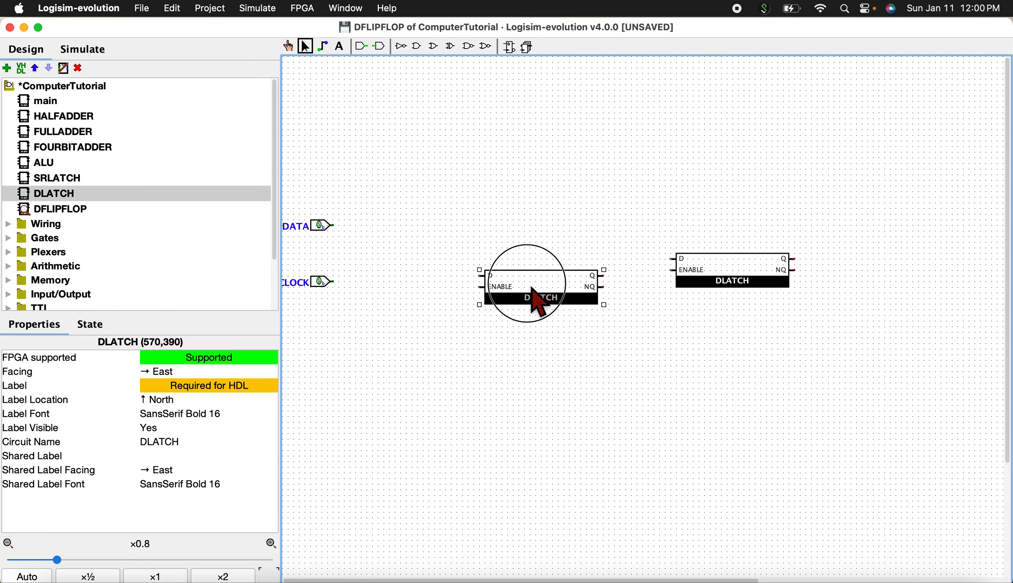
pyautogui.moveTo(526, 283); pyautogui.dragTo(510, 246)
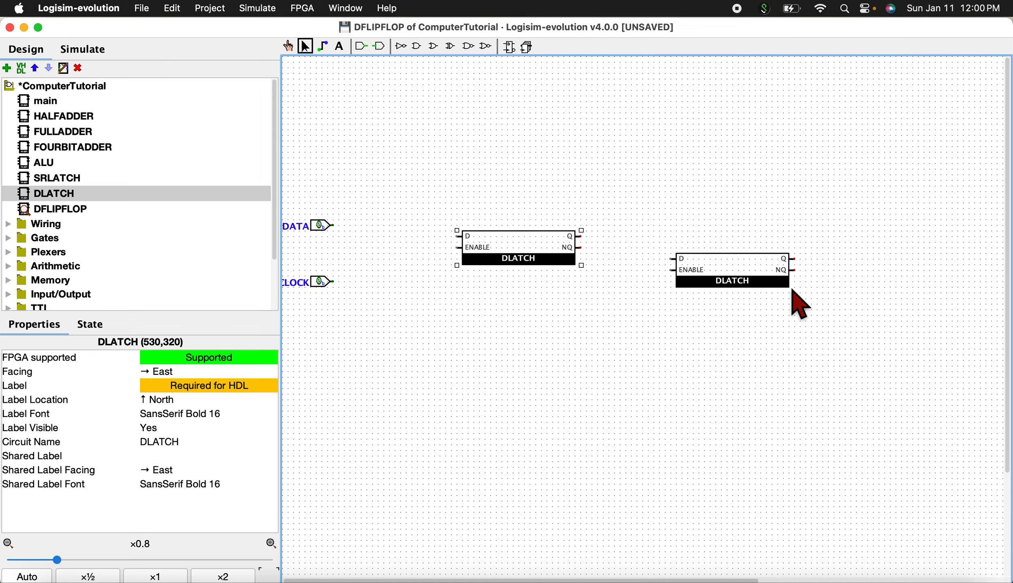
pyautogui.moveTo(779, 283); pyautogui.dragTo(757, 253)
pyautogui.moveTo(325, 225); pyautogui.dragTo(319, 250)
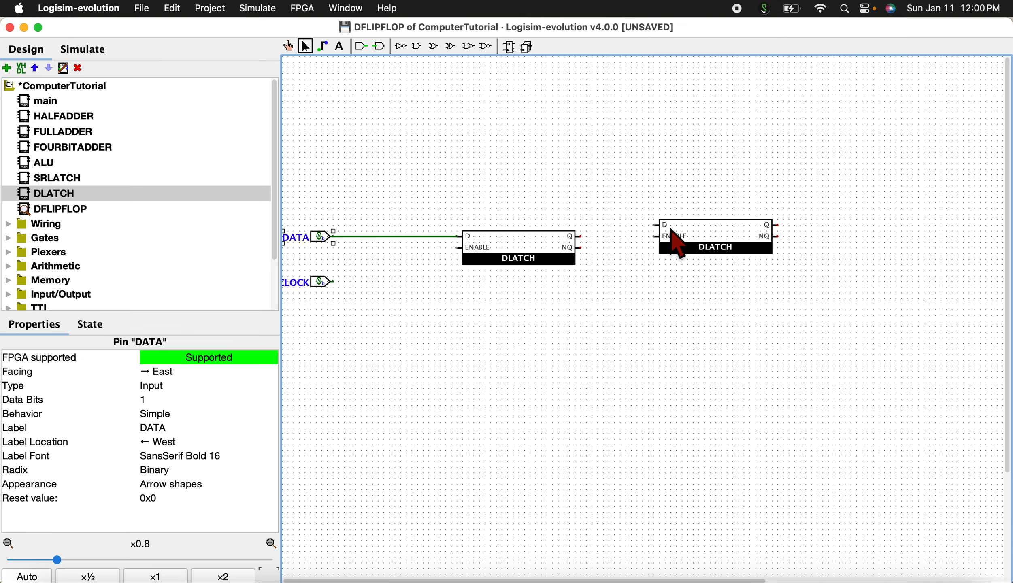
pyautogui.moveTo(669, 227); pyautogui.dragTo(667, 234)
pyautogui.moveTo(580, 236)
pyautogui.mouseDown()
pyautogui.moveTo(659, 227)
pyautogui.moveTo(653, 240)
pyautogui.moveTo(652, 230)
pyautogui.mouseUp()
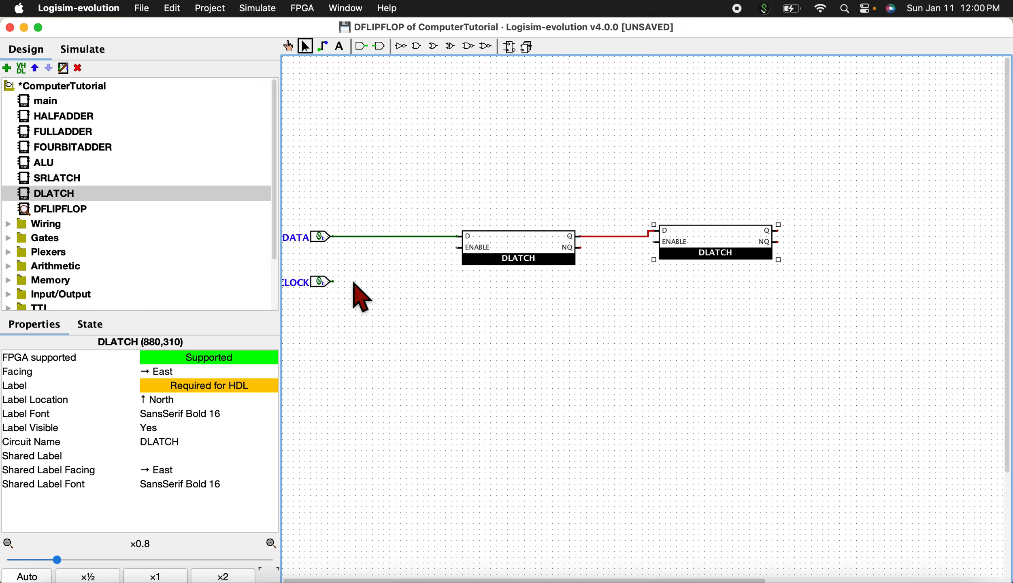
# Wire CLOCK through a new NOT gate to the first latch's ENABLE and directly to the second latch's ENABLE.
pyautogui.click(401, 46)
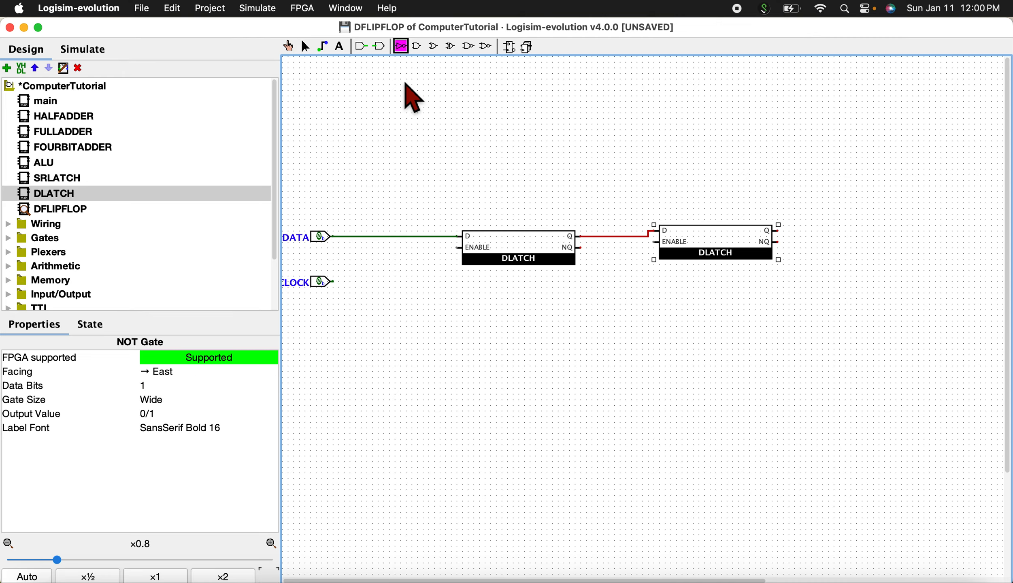
pyautogui.click(407, 271)
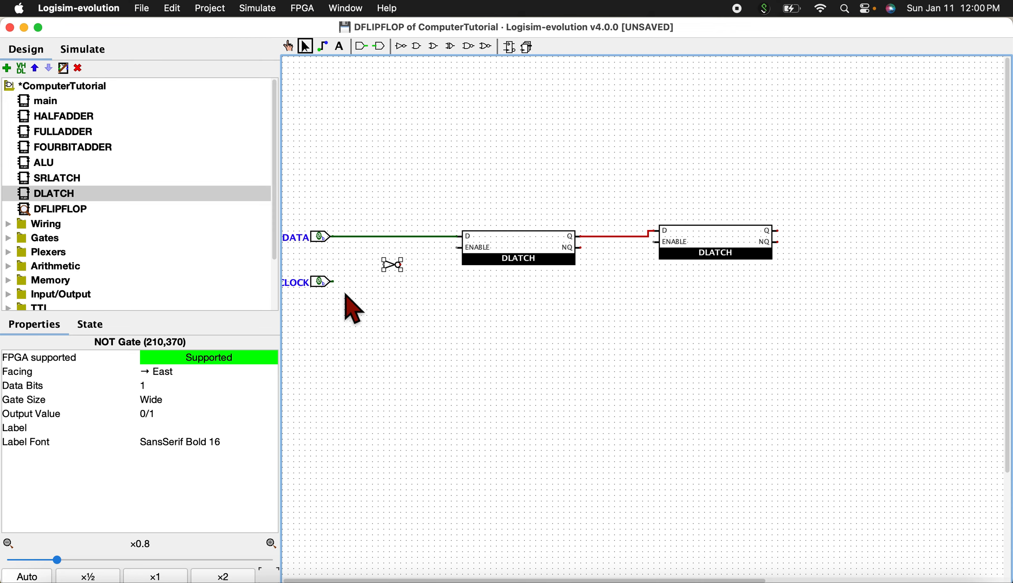
pyautogui.moveTo(340, 285); pyautogui.dragTo(459, 249)
pyautogui.moveTo(362, 281); pyautogui.dragTo(664, 283)
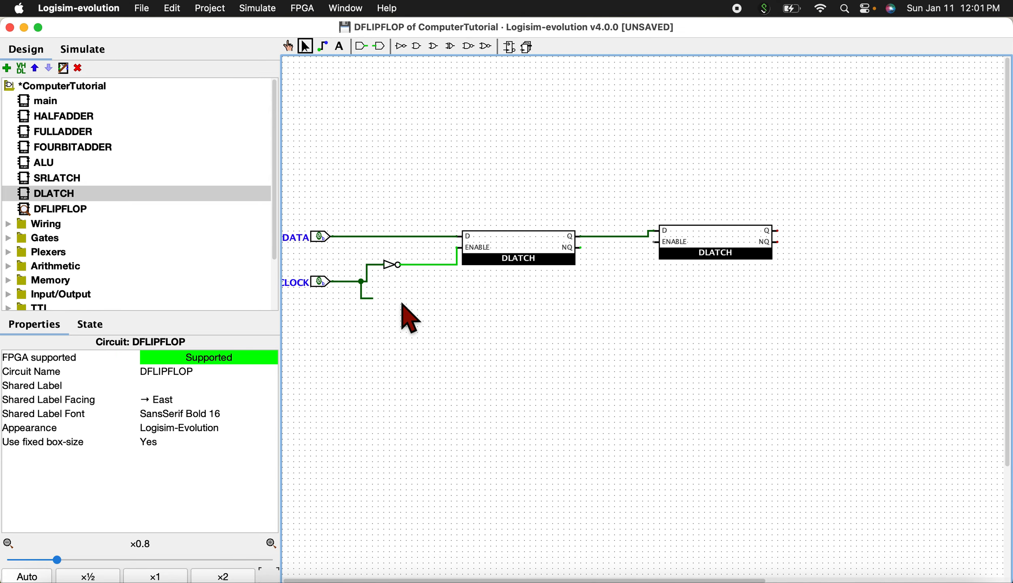
pyautogui.moveTo(373, 299); pyautogui.dragTo(661, 250)
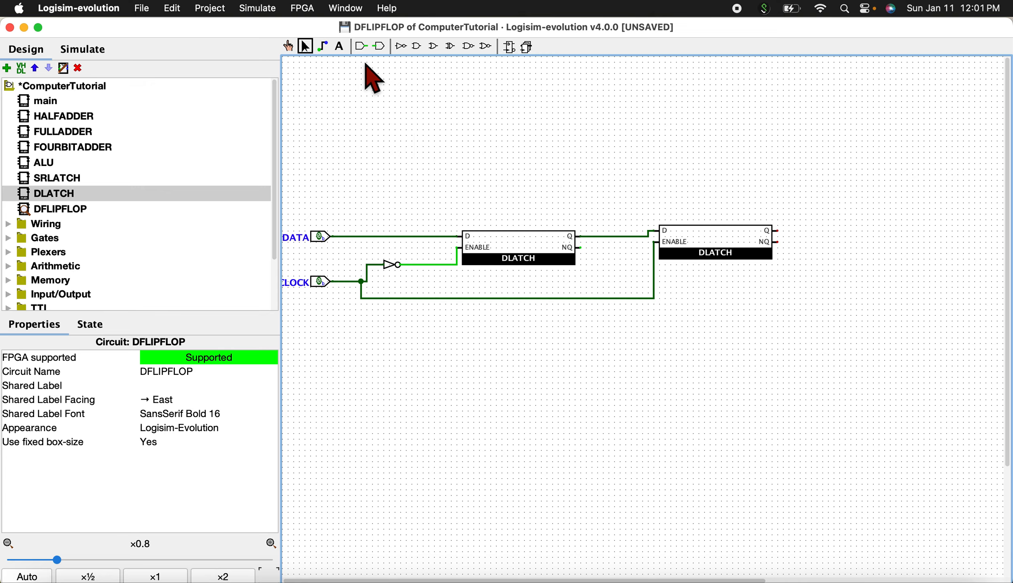
# Add two stacked output pins beside the second DLATCH, wired to its Q and NQ outputs.
pyautogui.click(379, 46)
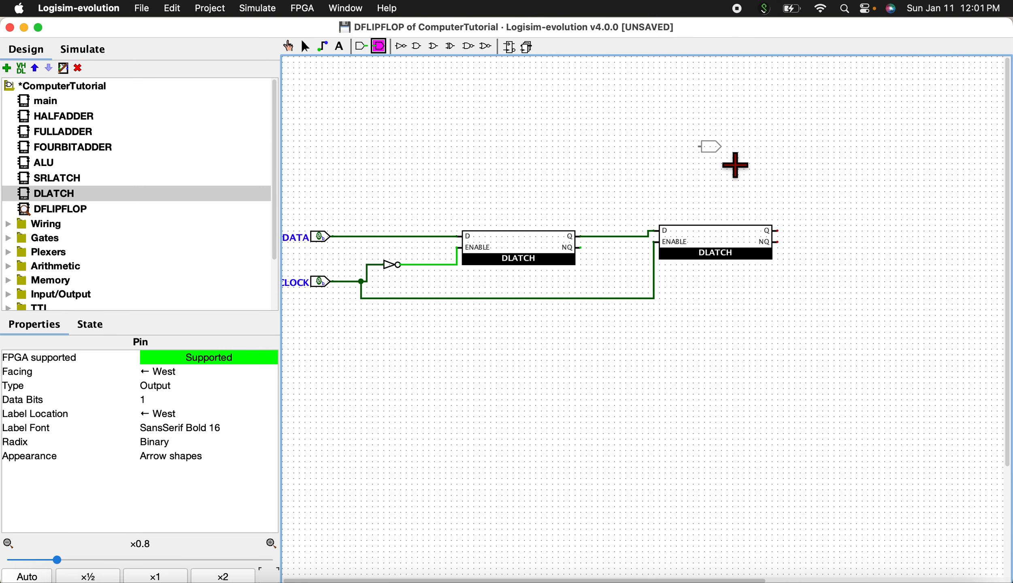
pyautogui.click(832, 232)
pyautogui.click(383, 46)
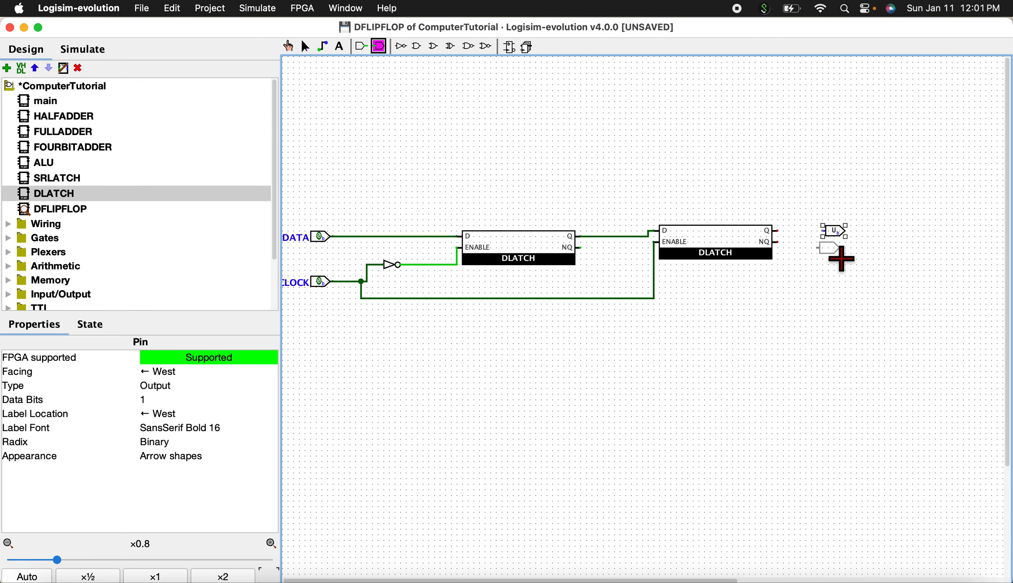
pyautogui.click(836, 252)
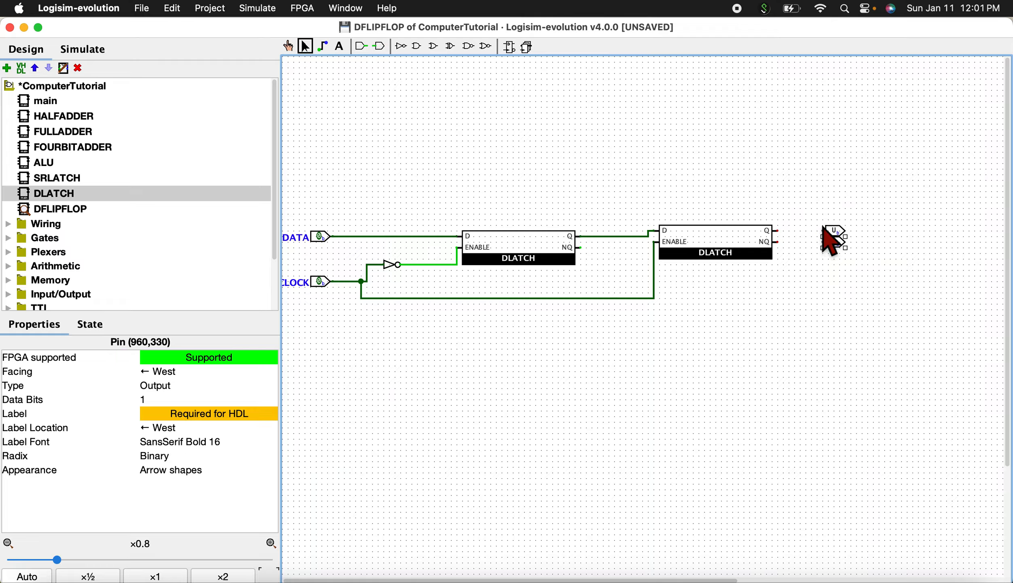
pyautogui.moveTo(821, 218); pyautogui.dragTo(835, 237)
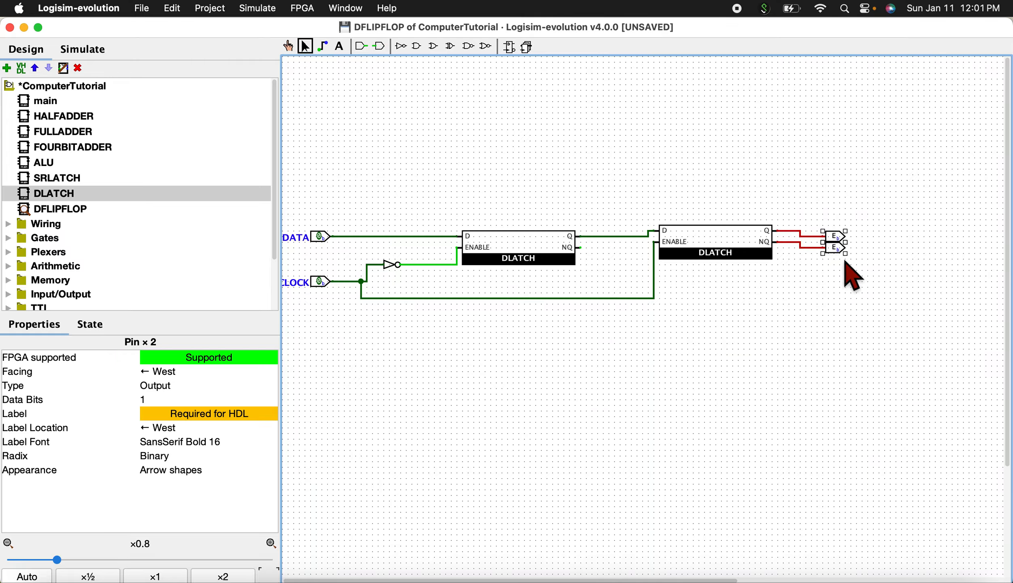
pyautogui.click(843, 257)
# Label the flip-flop's upper output pin Q and its lower output pin NQ.
pyautogui.doubleClick(840, 241)
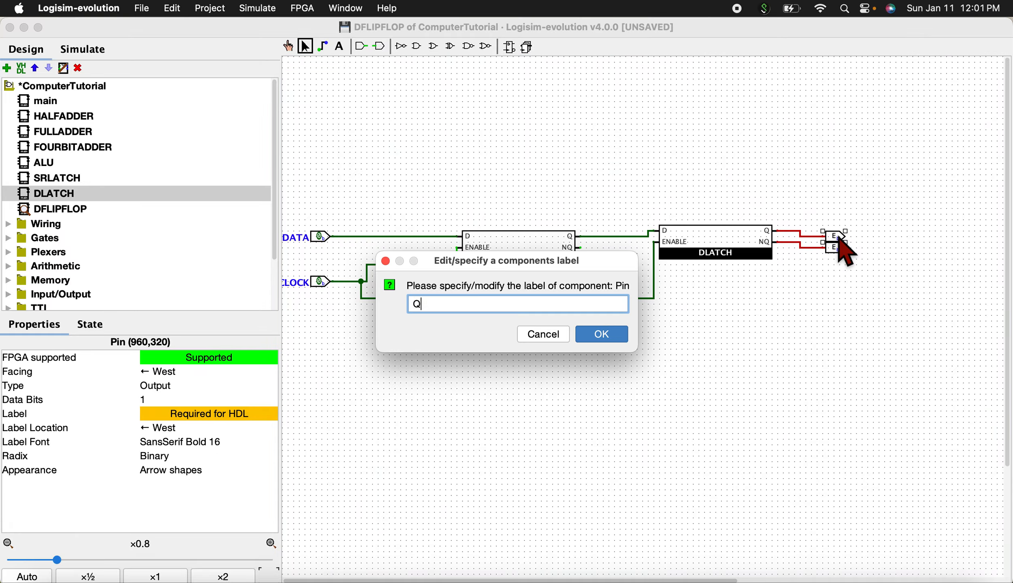
pyautogui.press('Return')
pyautogui.doubleClick(839, 247)
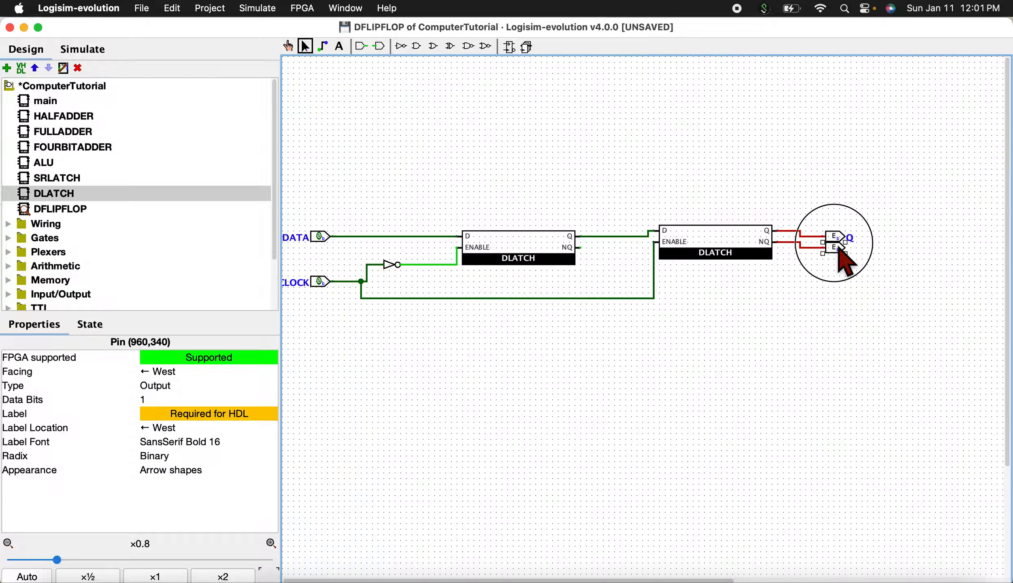
pyautogui.write('NQ')
pyautogui.press('Return')
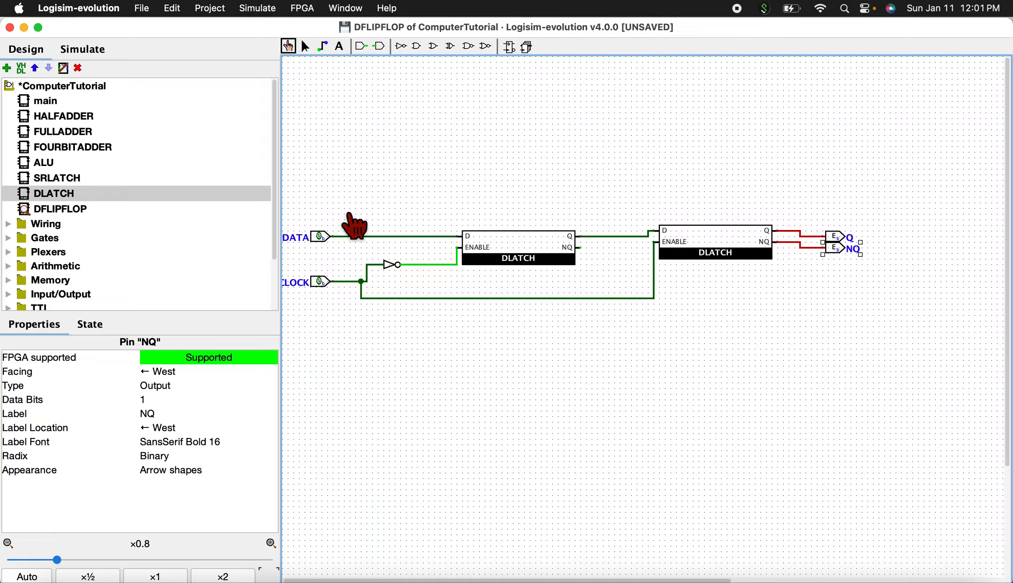
# Test the flip-flop by setting DATA to 1 and toggling CLOCK, then setting DATA to 0 and pulsing CLOCK again.
pyautogui.click(322, 236)
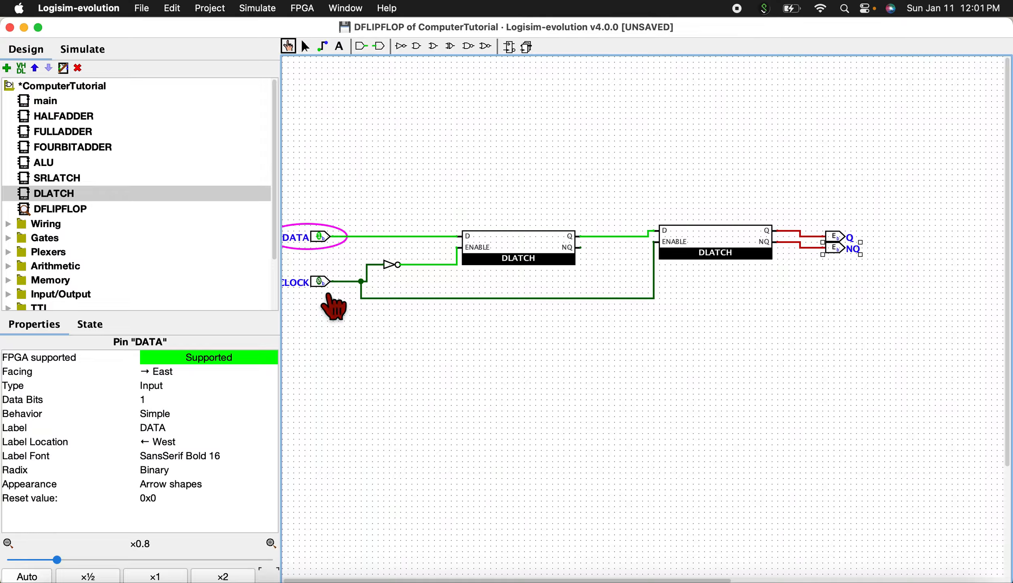
pyautogui.click(320, 281)
pyautogui.click(321, 281)
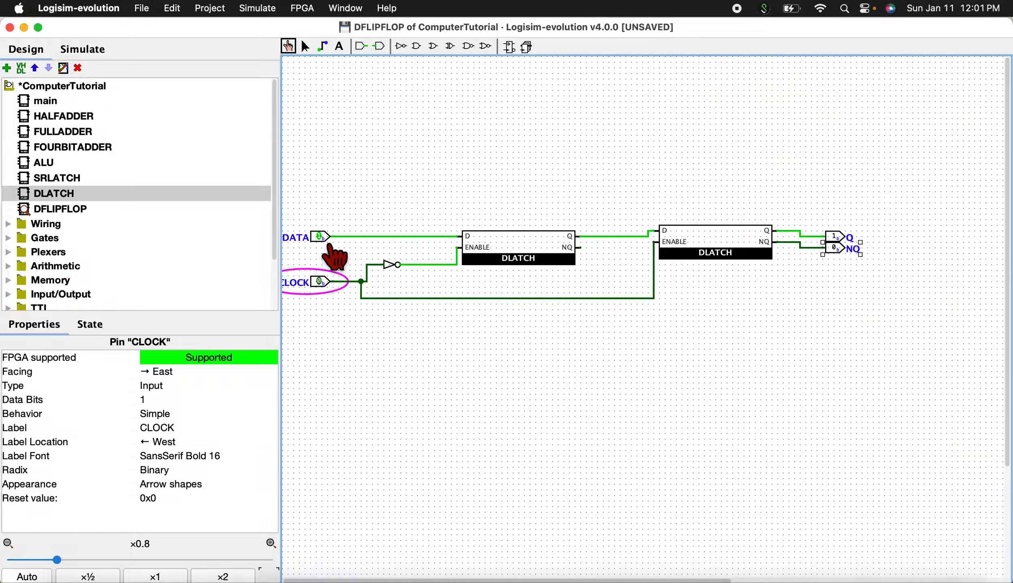
pyautogui.click(321, 282)
pyautogui.click(321, 236)
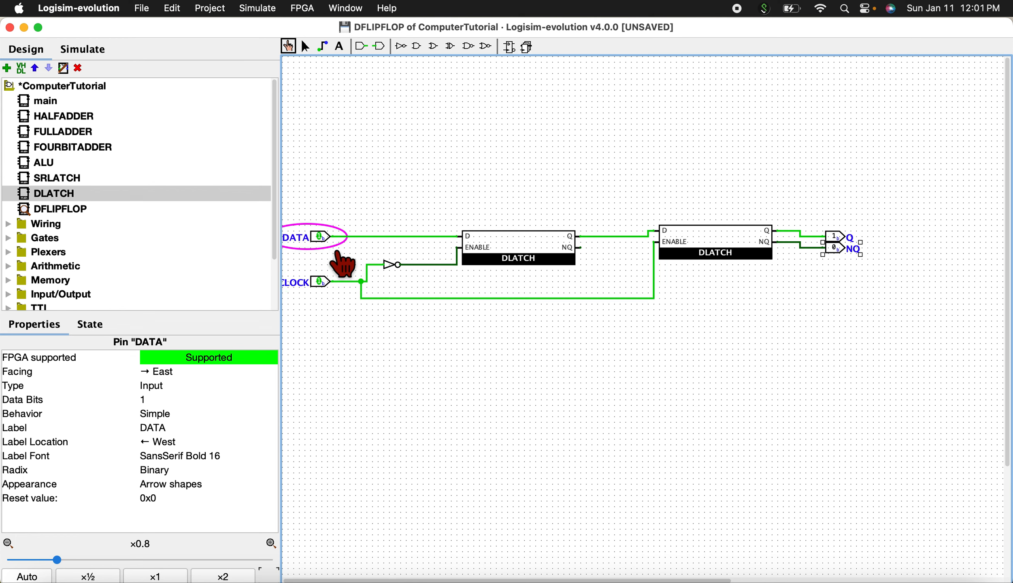
pyautogui.click(326, 282)
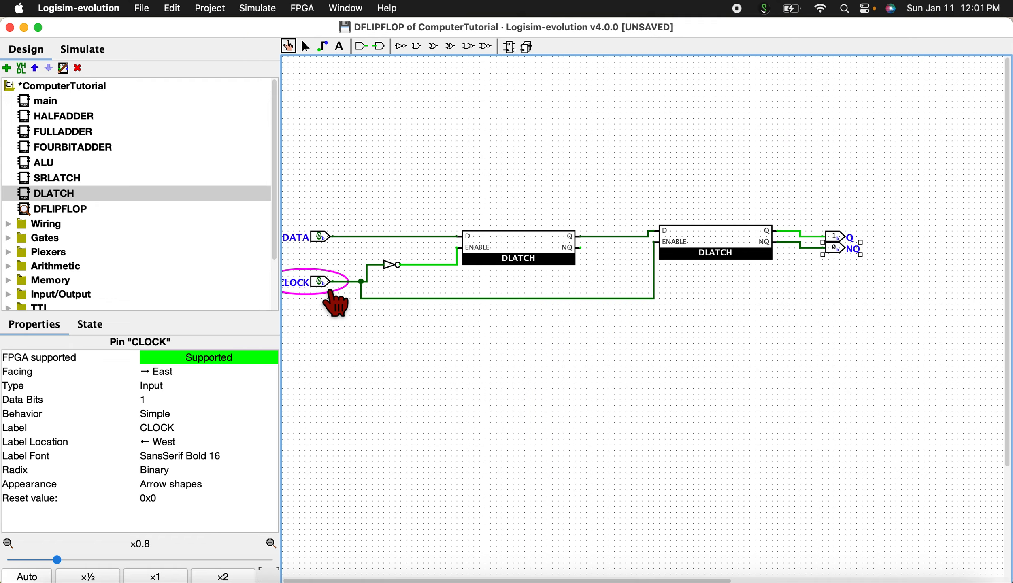
pyautogui.click(327, 283)
pyautogui.click(327, 283)
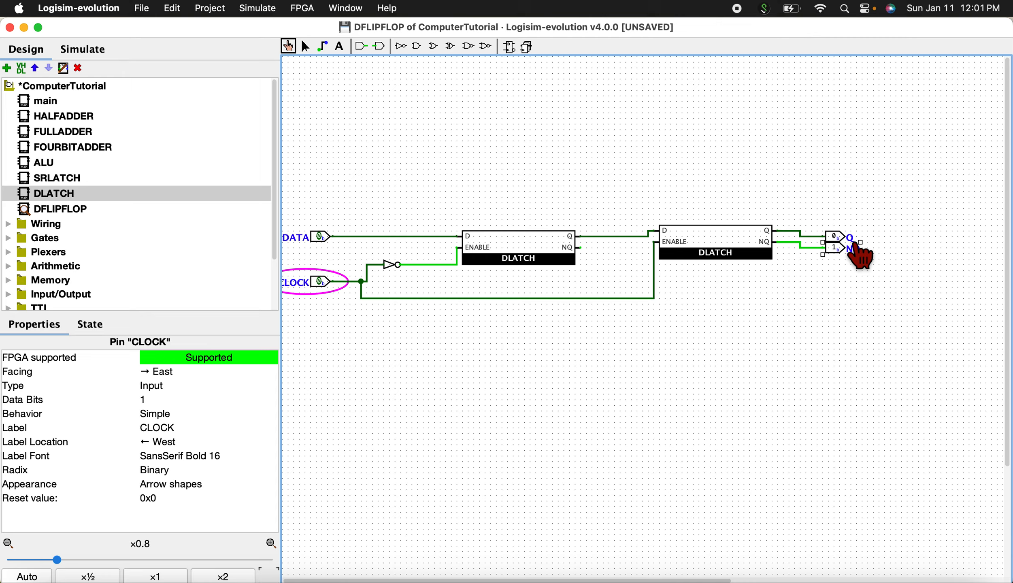
# Test edge triggering: set DATA to 1, raise CLOCK, return DATA to 0 while CLOCK is high, and cycle CLOCK until it ends low.
pyautogui.click(322, 237)
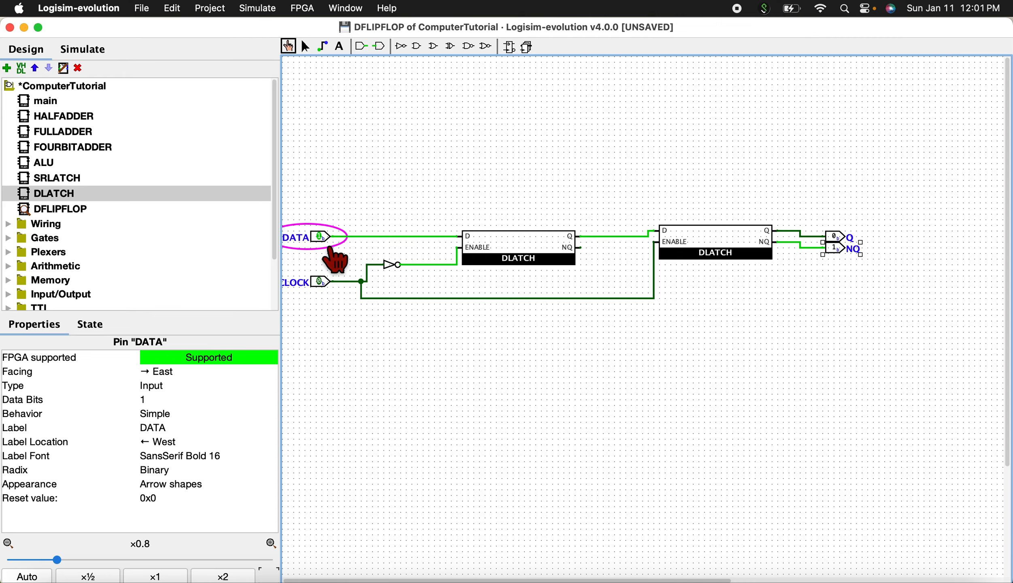
pyautogui.click(326, 283)
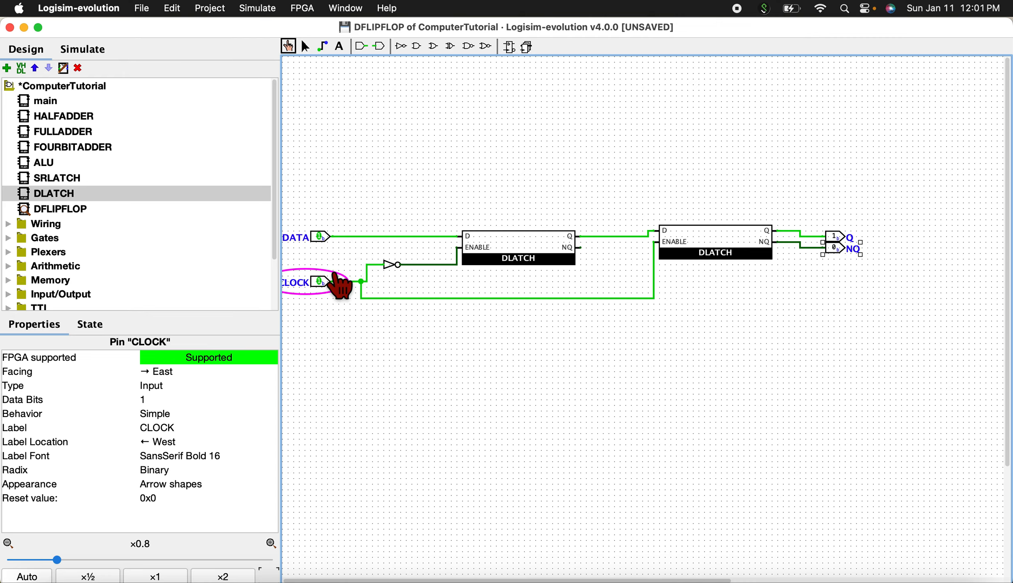
pyautogui.click(322, 237)
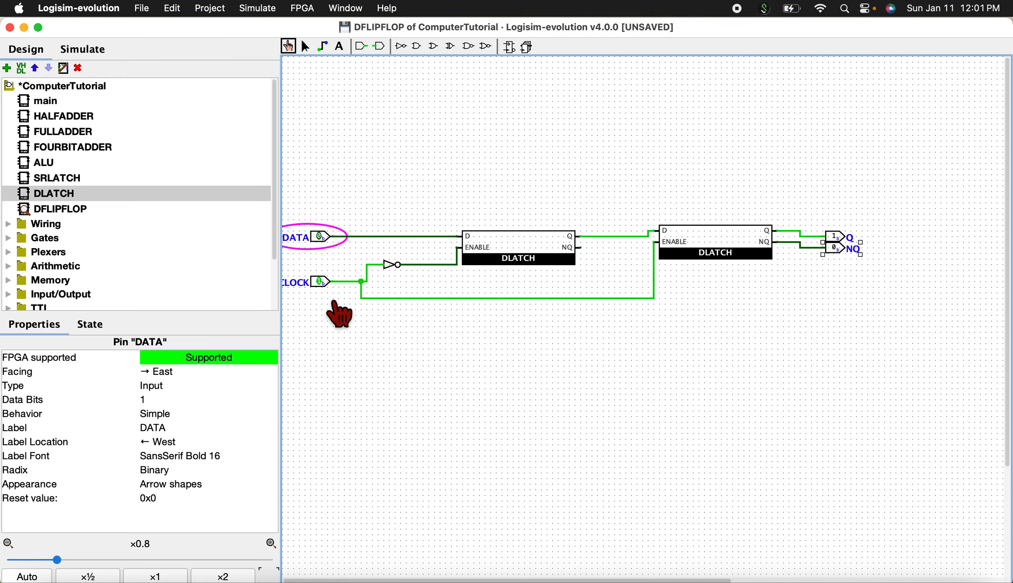
pyautogui.doubleClick(322, 282)
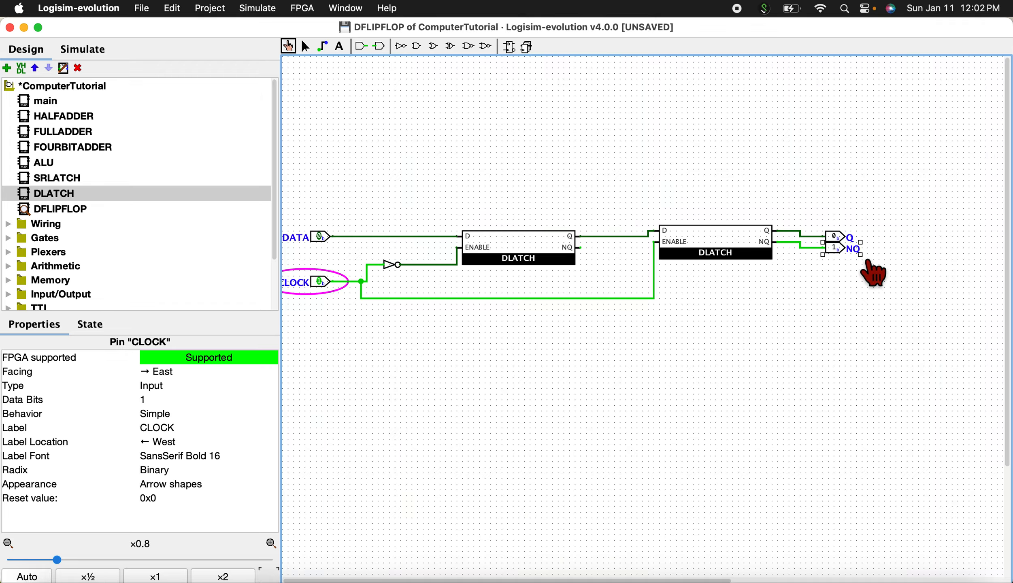
pyautogui.click(329, 286)
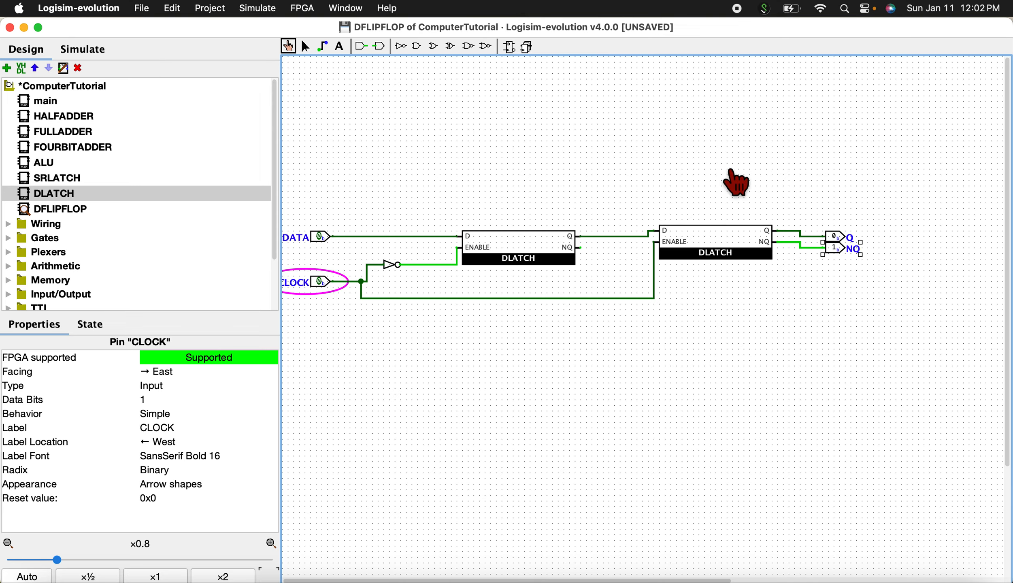
pyautogui.moveTo(731, 357); pyautogui.dragTo(758, 365)
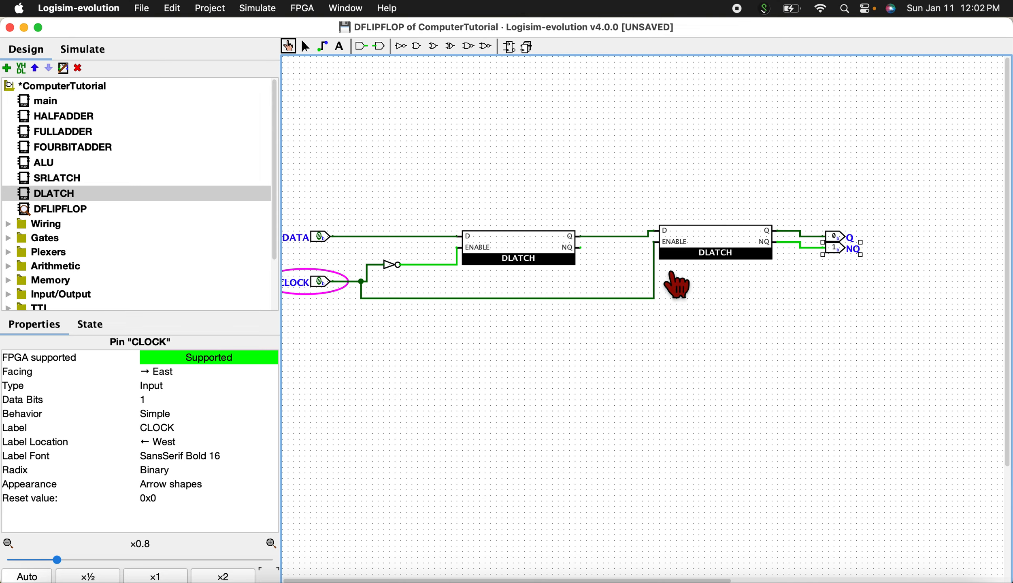
# Save the project and add a new circuit named TWOTOONEMUX.
pyautogui.press('super+s')
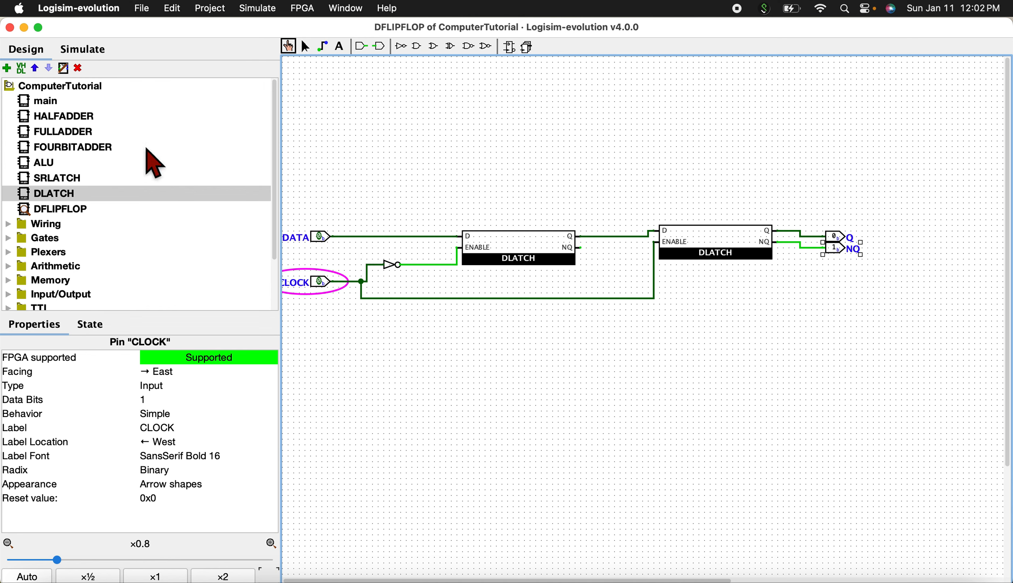
pyautogui.click(7, 68)
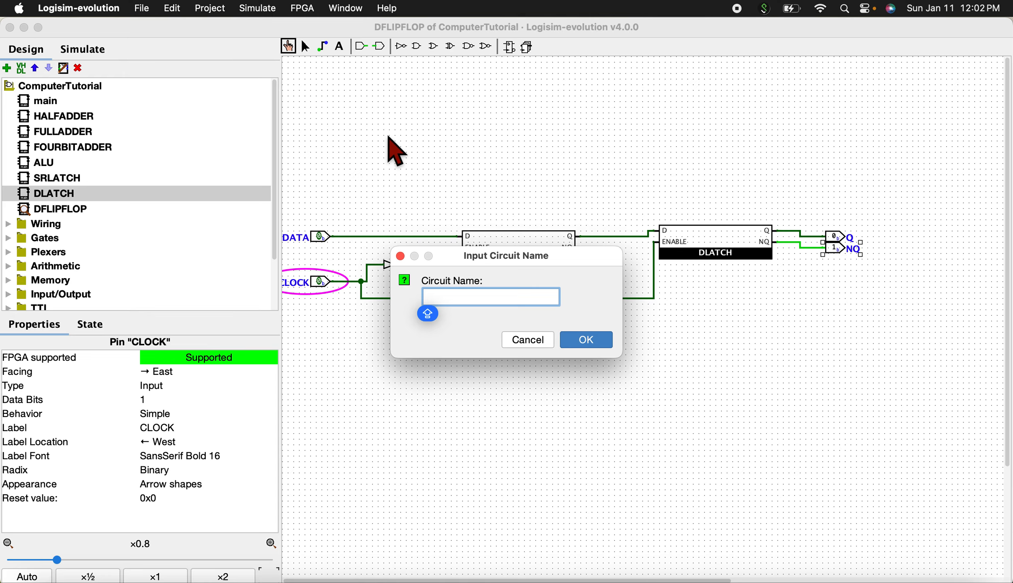
pyautogui.write('TWOTOONEMUX')
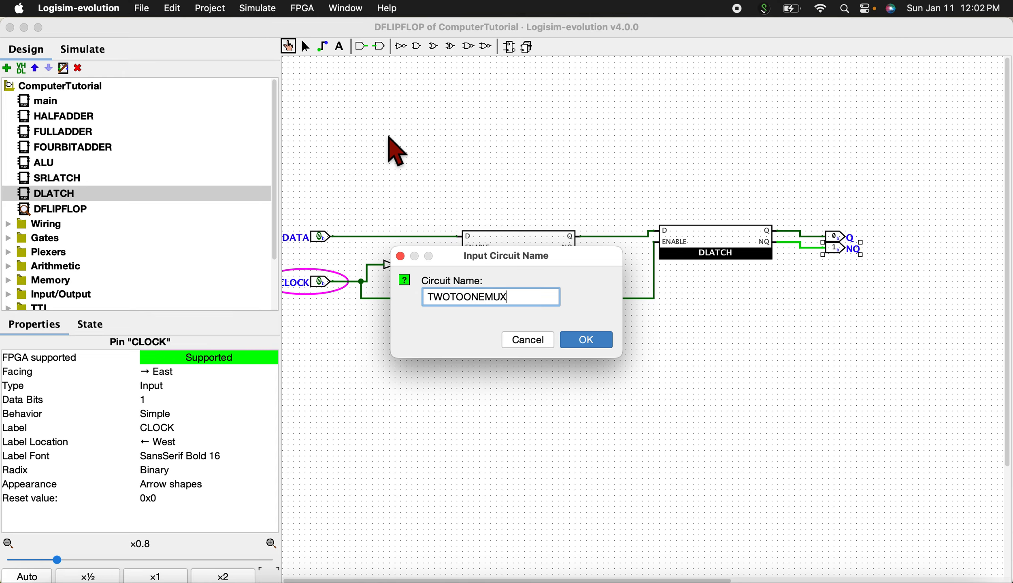
pyautogui.press('Return')
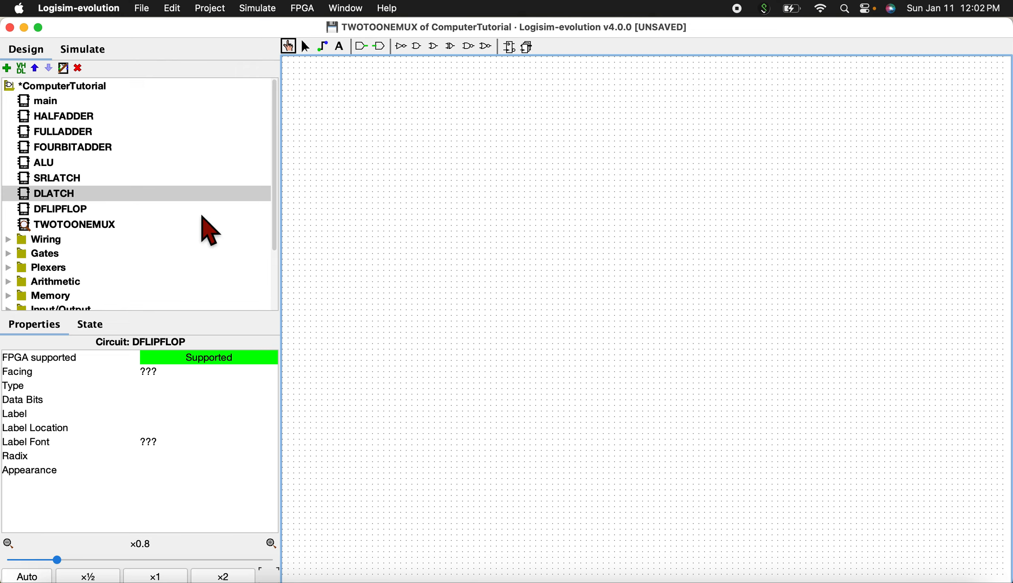
pyautogui.click(184, 226)
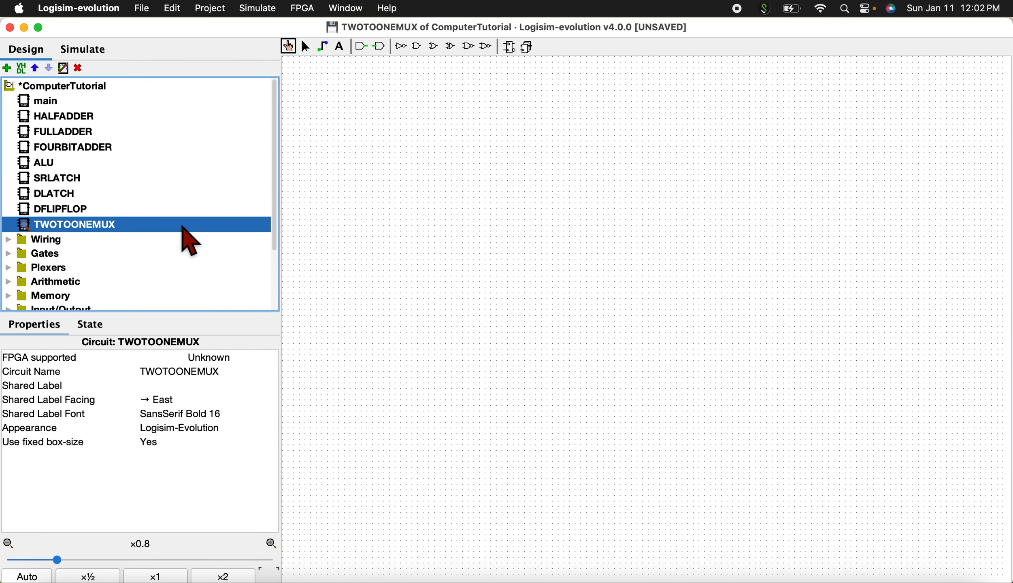
# Place three input pins in a vertical column in the TWOTOONEMUX circuit.
pyautogui.click(363, 46)
pyautogui.click(374, 210)
pyautogui.click(362, 46)
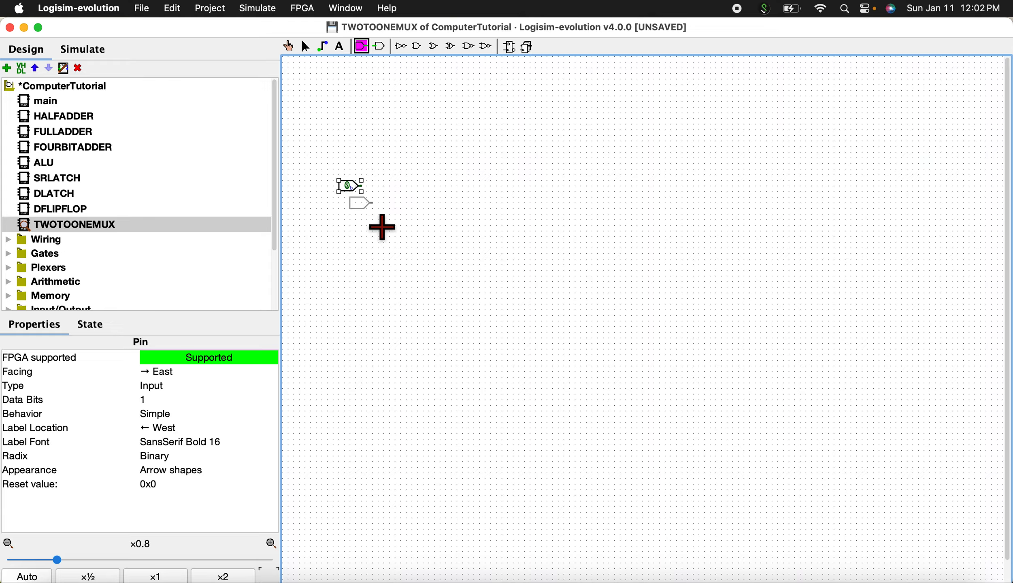
pyautogui.click(373, 249)
pyautogui.click(362, 45)
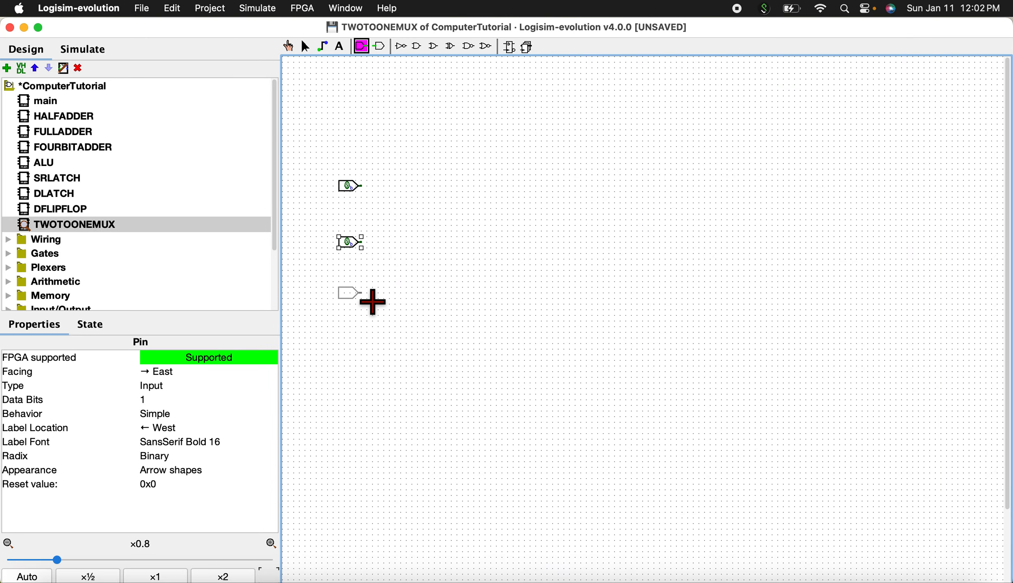
pyautogui.click(373, 304)
# Label the three input pins S, OLDQ and NEWDATA from top to bottom.
pyautogui.doubleClick(352, 187)
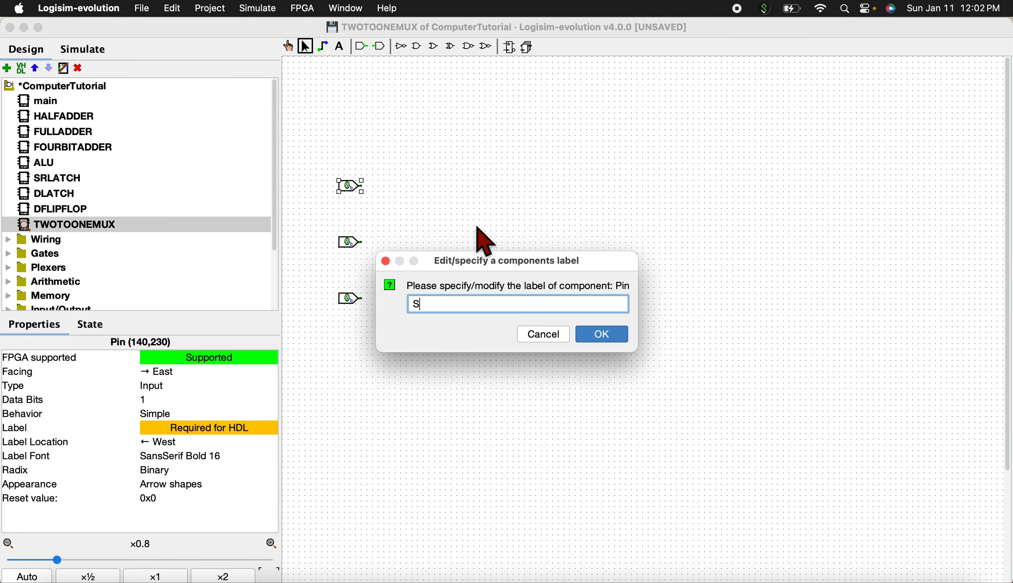
pyautogui.press('Return')
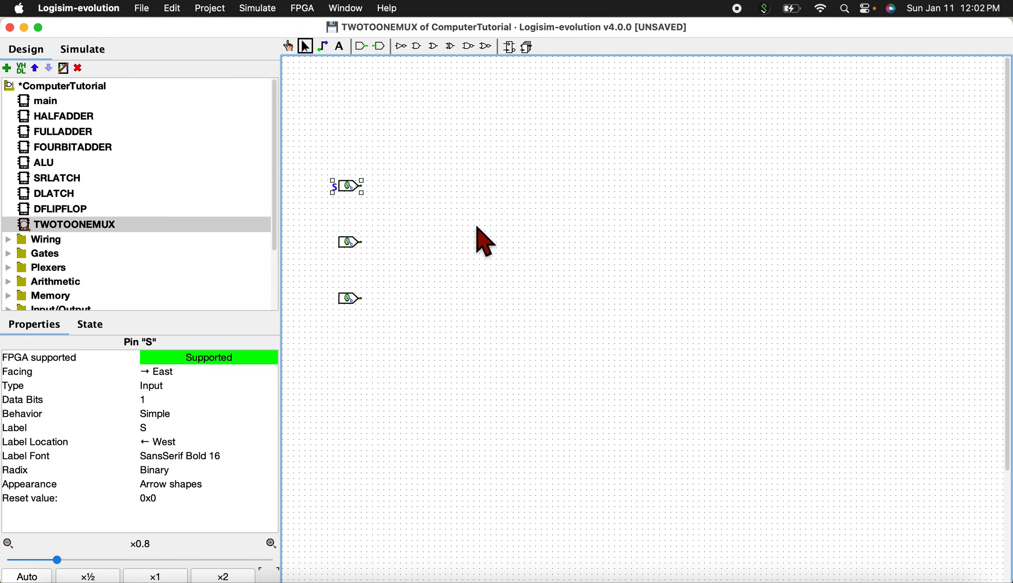
pyautogui.click(356, 252)
pyautogui.doubleClick(354, 252)
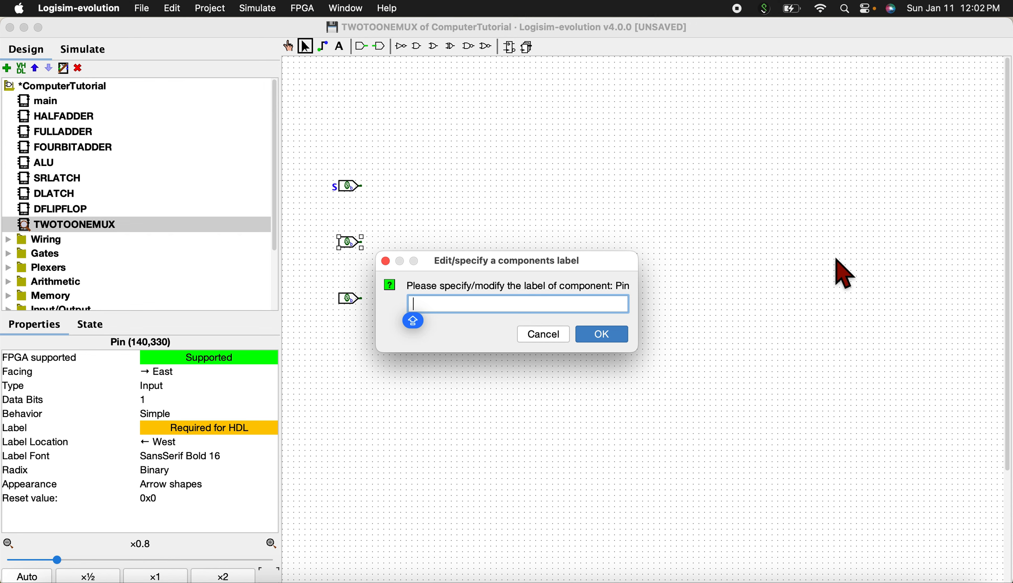
pyautogui.press('Return')
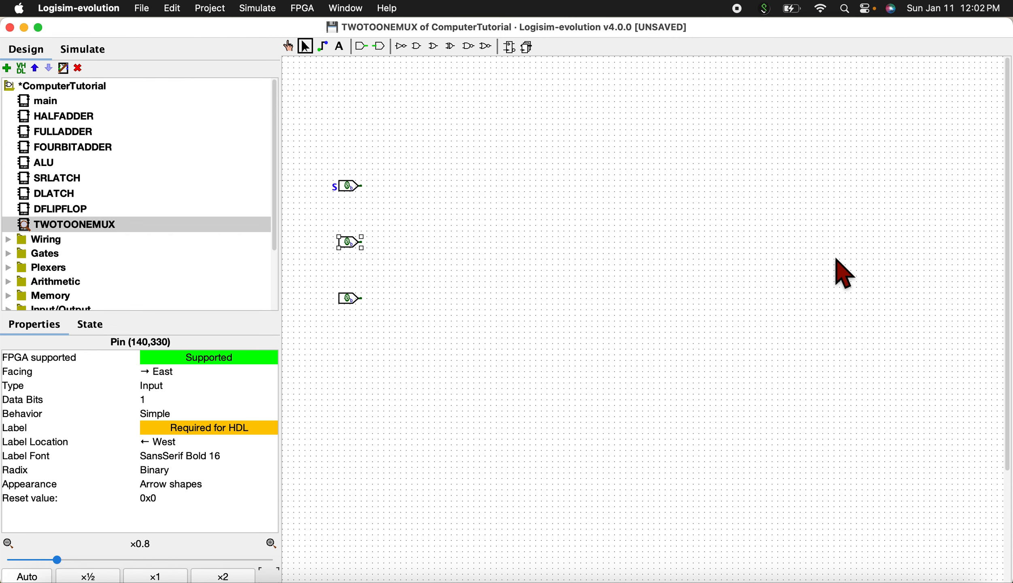
pyautogui.click(352, 307)
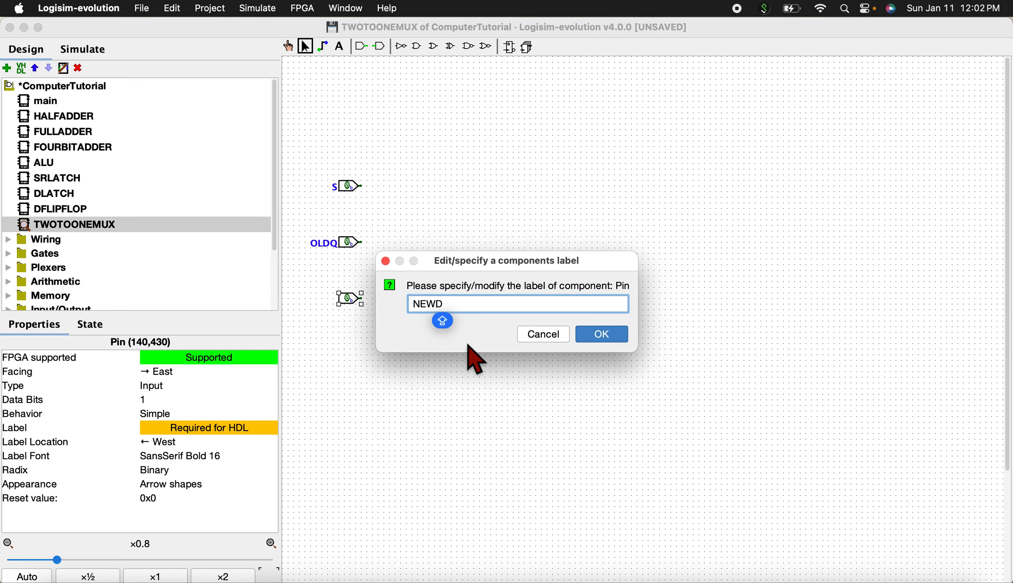
pyautogui.write('NEWDATA')
pyautogui.press('Return')
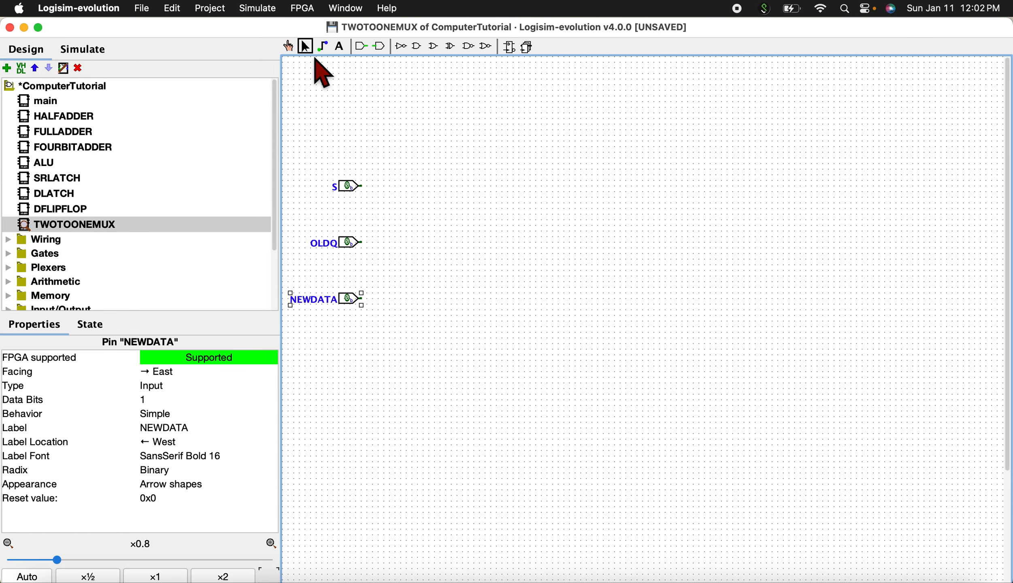
# Add an AND gate, wiring S through a new NOT gate to its upper input and OLDQ straight to its lower input.
pyautogui.click(288, 46)
pyautogui.click(361, 194)
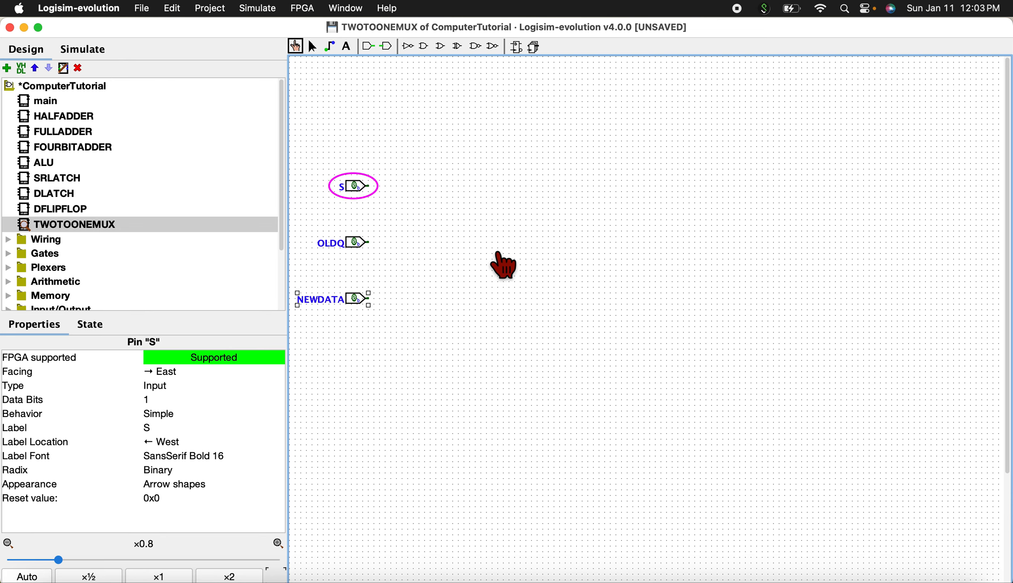
pyautogui.click(424, 46)
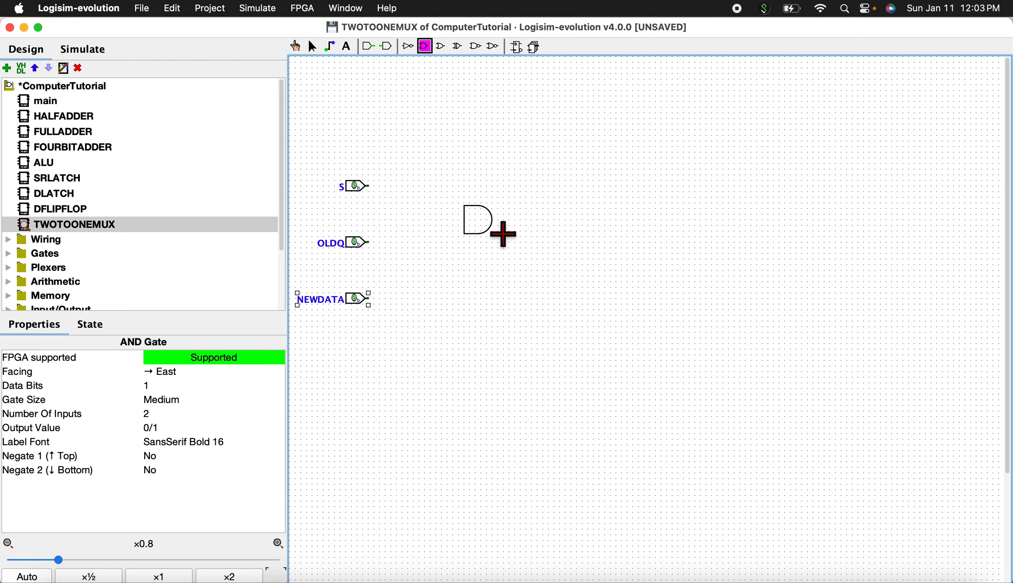
pyautogui.click(492, 226)
pyautogui.click(365, 198)
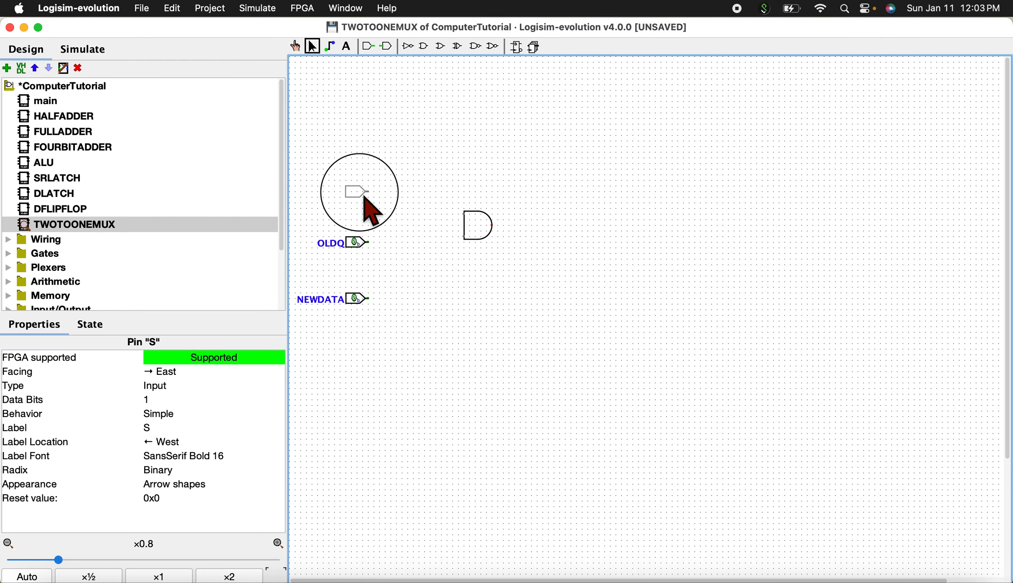
pyautogui.click(407, 47)
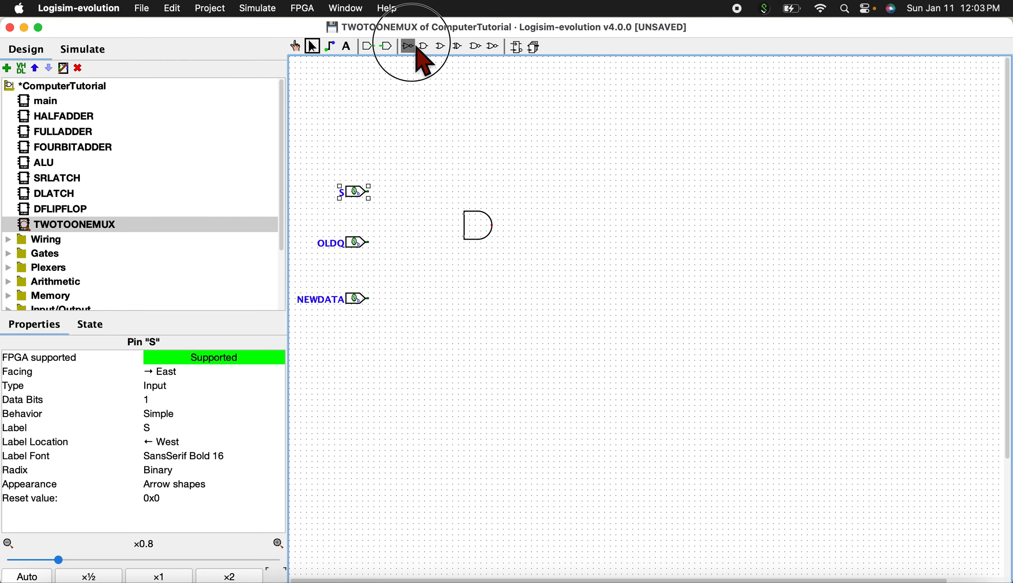
pyautogui.click(423, 208)
pyautogui.moveTo(373, 194); pyautogui.dragTo(464, 214)
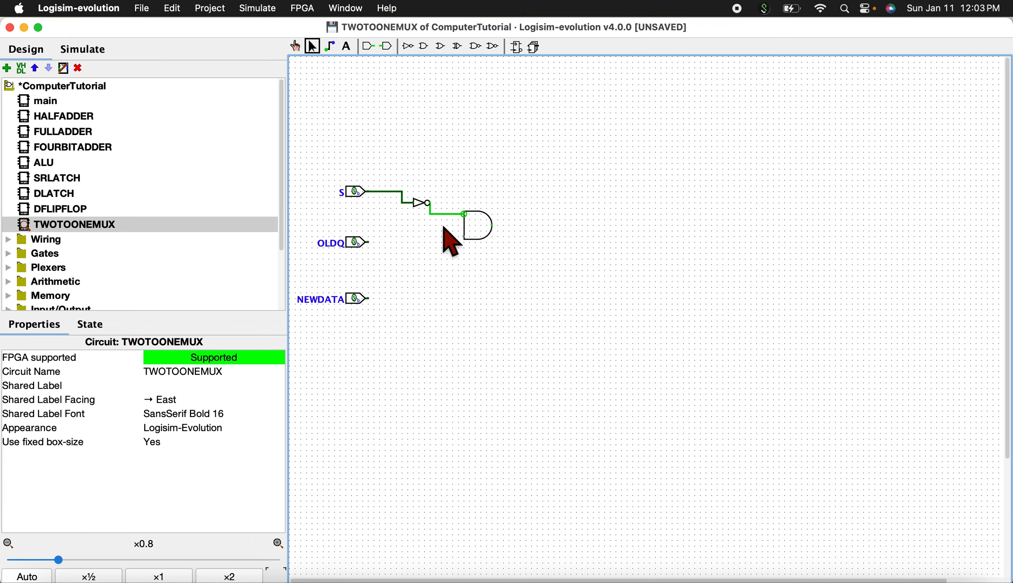
pyautogui.moveTo(363, 244); pyautogui.dragTo(464, 237)
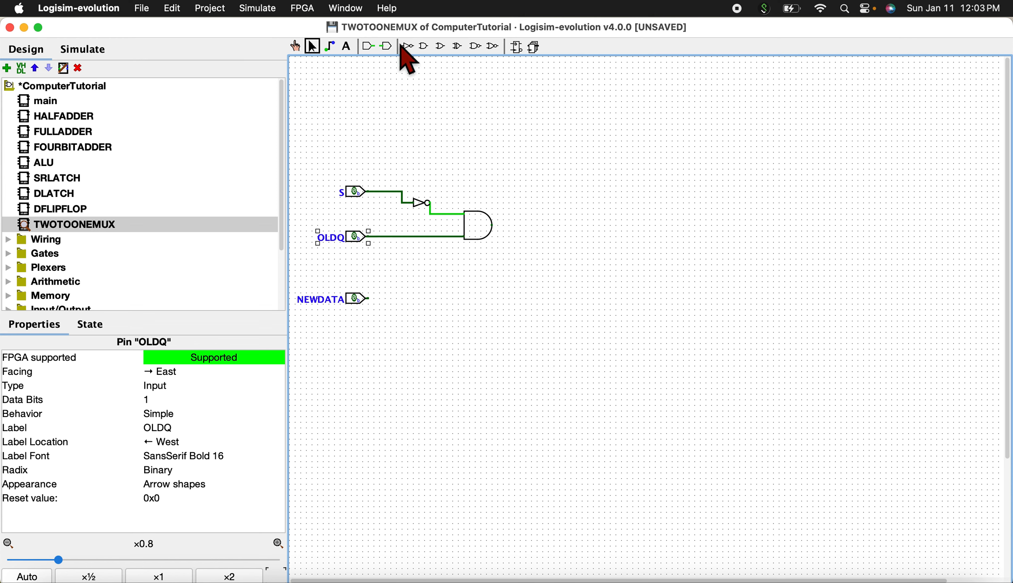
# Add a second AND gate below the first, wiring S directly to its upper input and the aligned NEWDATA pin to its lower input.
pyautogui.click(427, 50)
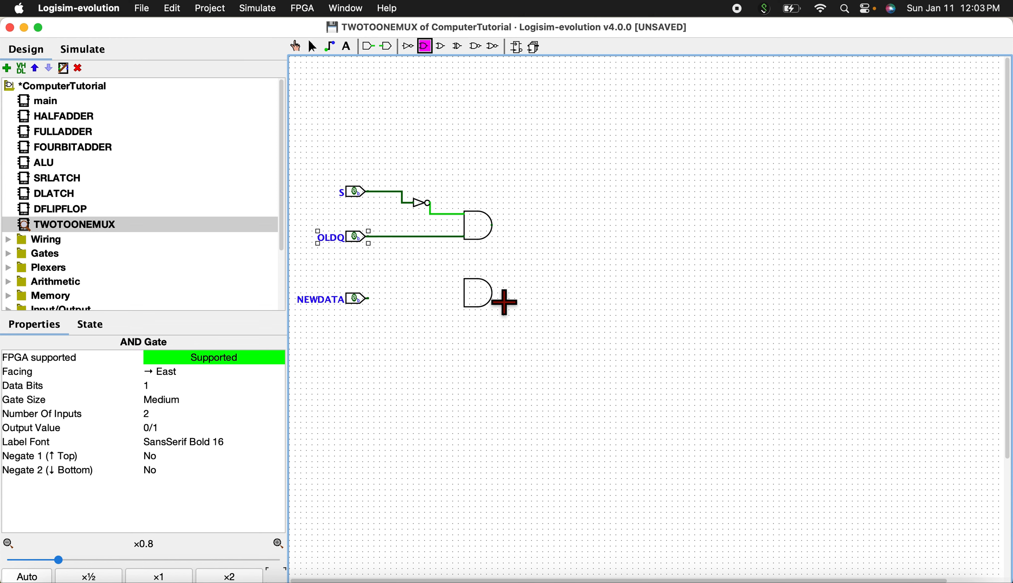
pyautogui.click(493, 293)
pyautogui.moveTo(397, 192); pyautogui.dragTo(463, 279)
pyautogui.moveTo(366, 303)
pyautogui.mouseDown()
pyautogui.moveTo(458, 311)
pyautogui.moveTo(362, 313)
pyautogui.mouseUp()
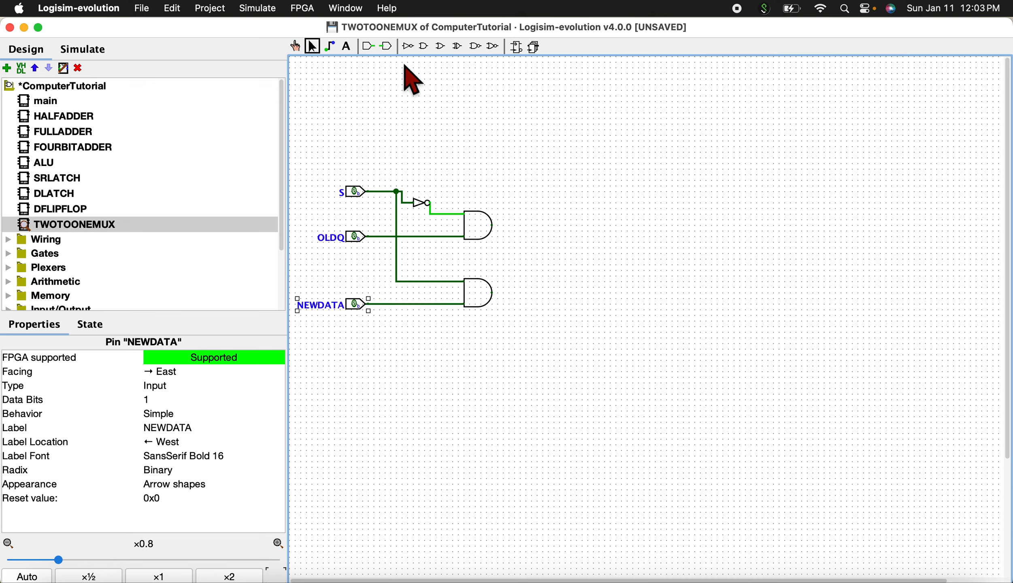
# Add an OR gate beyond the two AND gates and wire both AND outputs into its inputs.
pyautogui.click(444, 48)
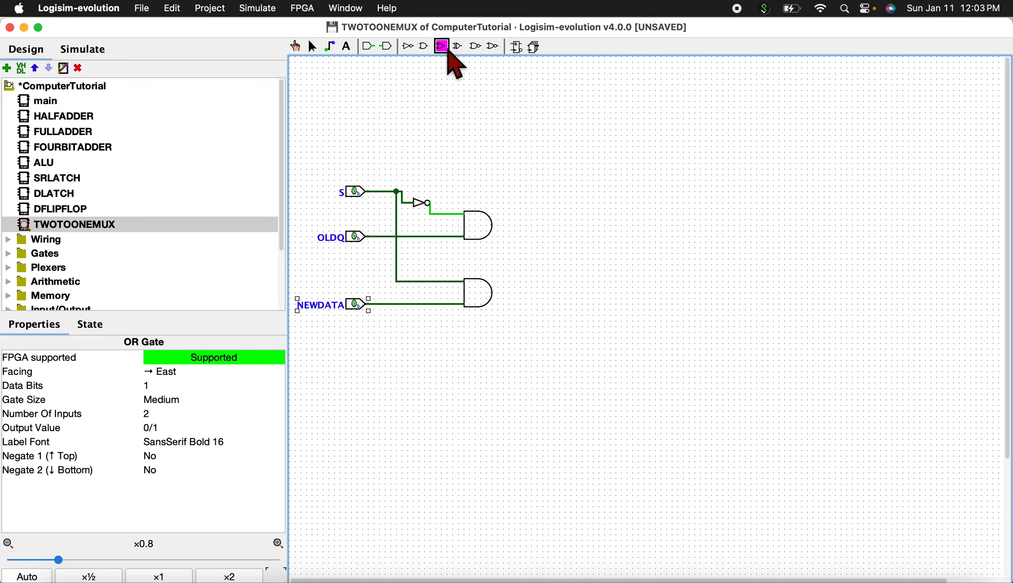
pyautogui.click(588, 259)
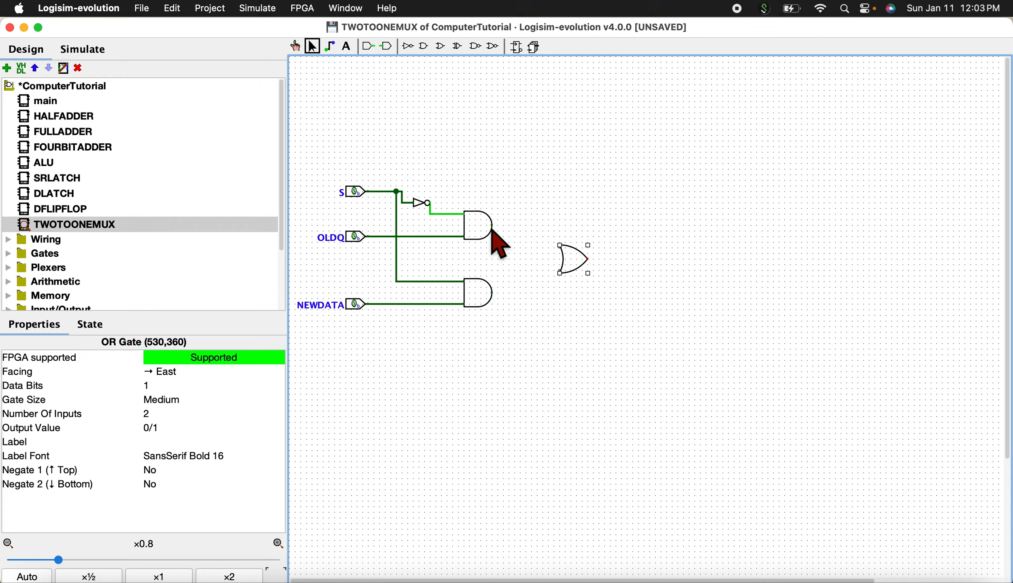
pyautogui.moveTo(496, 230)
pyautogui.mouseDown()
pyautogui.moveTo(599, 239)
pyautogui.moveTo(560, 246)
pyautogui.mouseUp()
pyautogui.moveTo(493, 294); pyautogui.dragTo(560, 274)
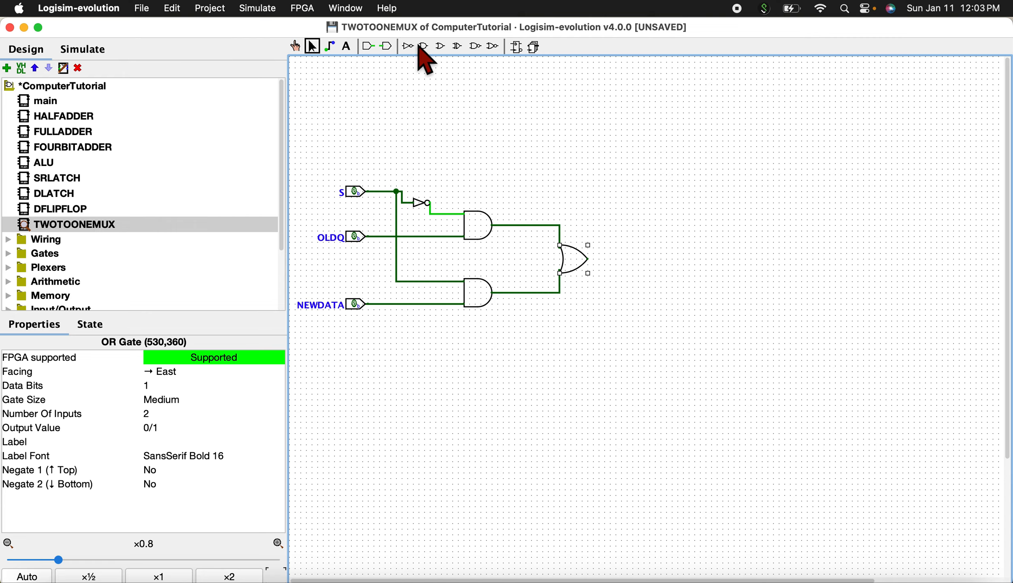
# Add an output pin beyond the OR gate and extend a straight wire between it and the gate's output.
pyautogui.click(386, 46)
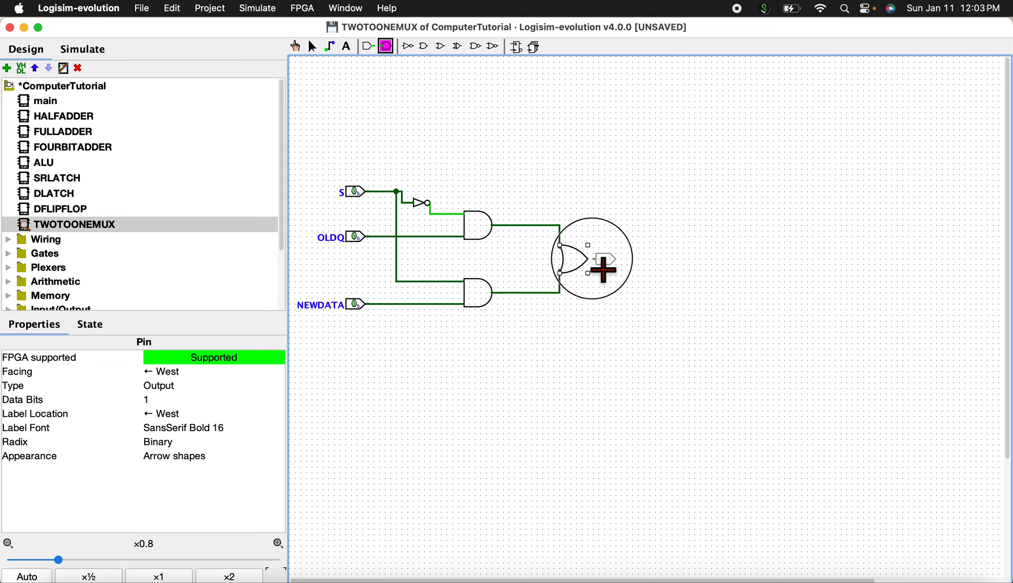
pyautogui.click(592, 259)
pyautogui.moveTo(607, 261); pyautogui.dragTo(602, 261)
pyautogui.moveTo(601, 261); pyautogui.dragTo(638, 266)
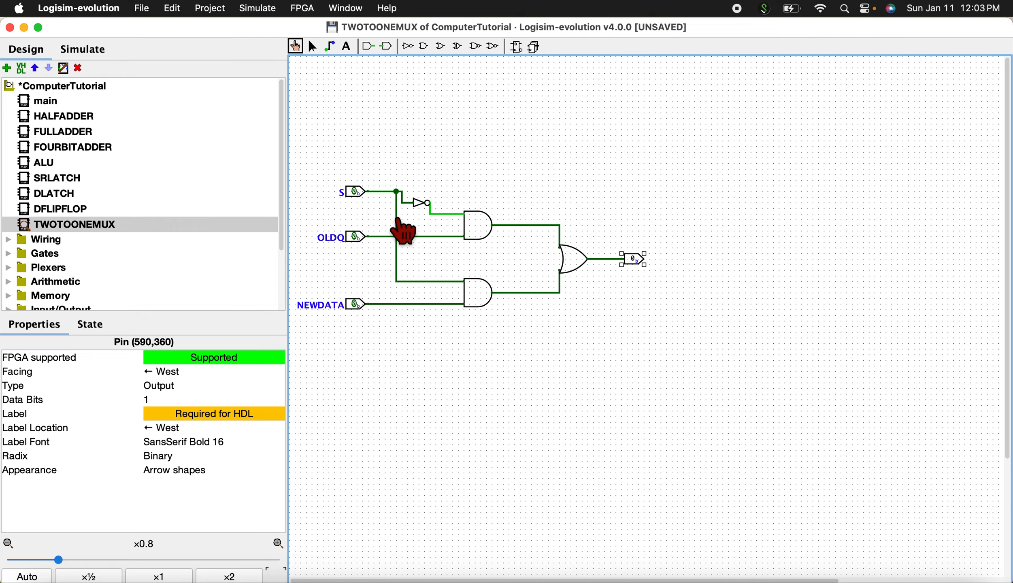
# Test the multiplexer by toggling NEWDATA and OLDQ with S off and OLDQ with S on, reset the inputs, and save the project.
pyautogui.click(360, 307)
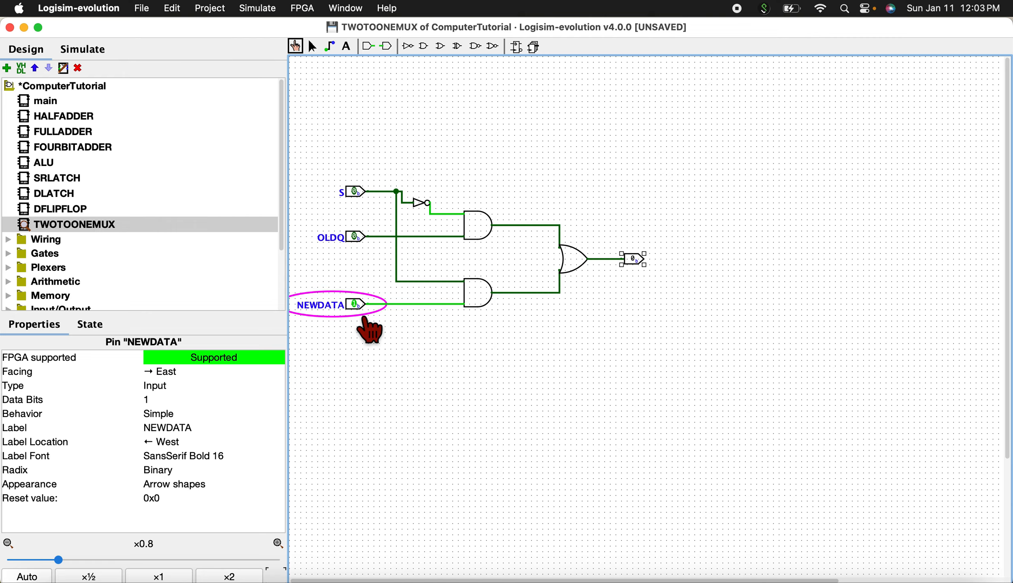
pyautogui.click(358, 306)
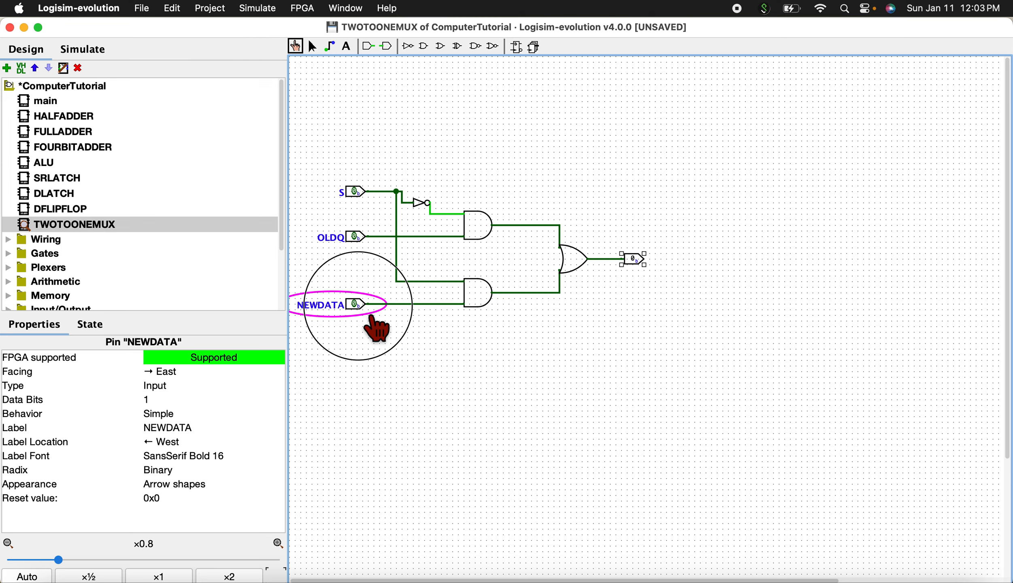
pyautogui.click(357, 238)
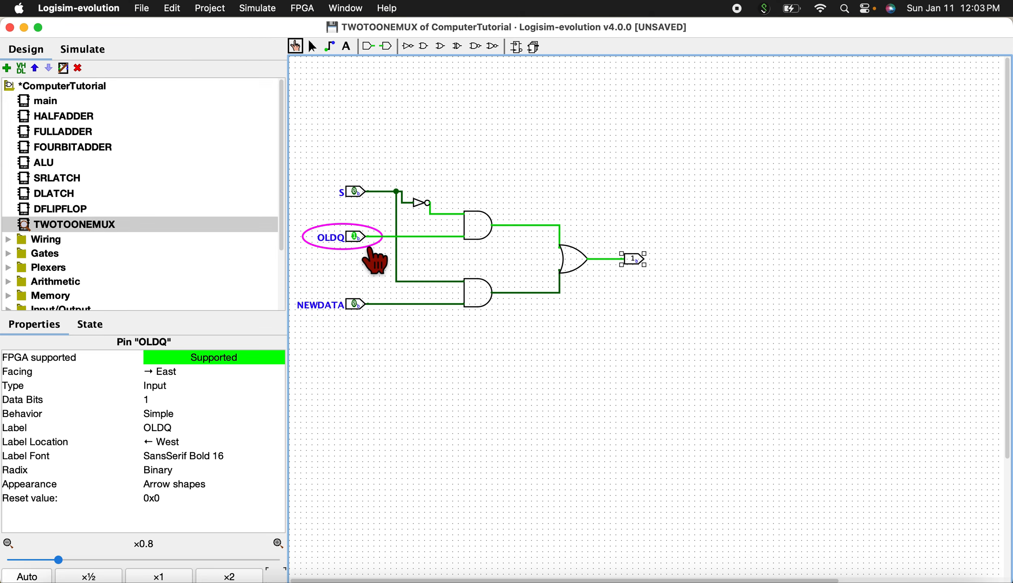
pyautogui.click(356, 238)
pyautogui.click(358, 193)
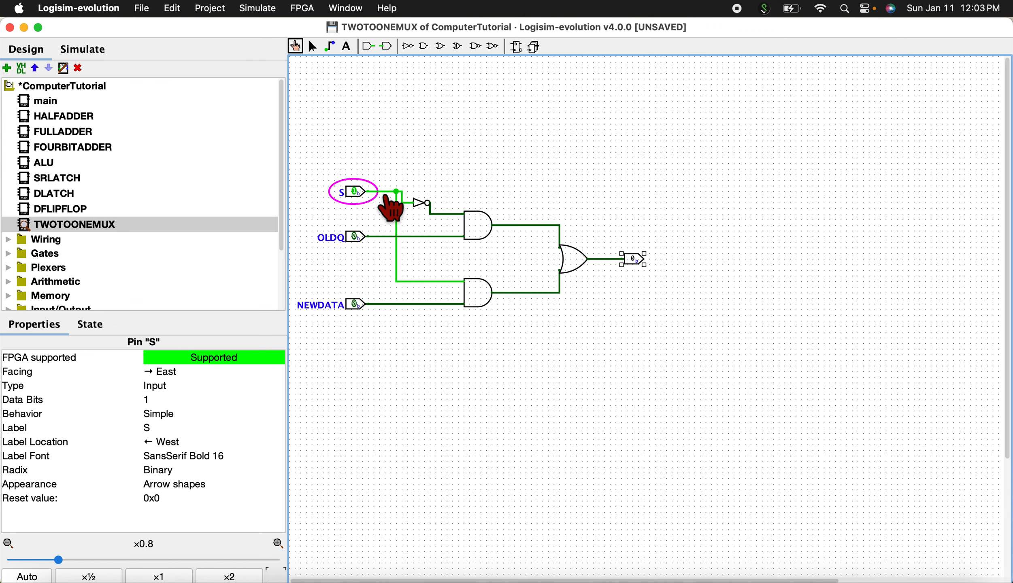
pyautogui.click(358, 239)
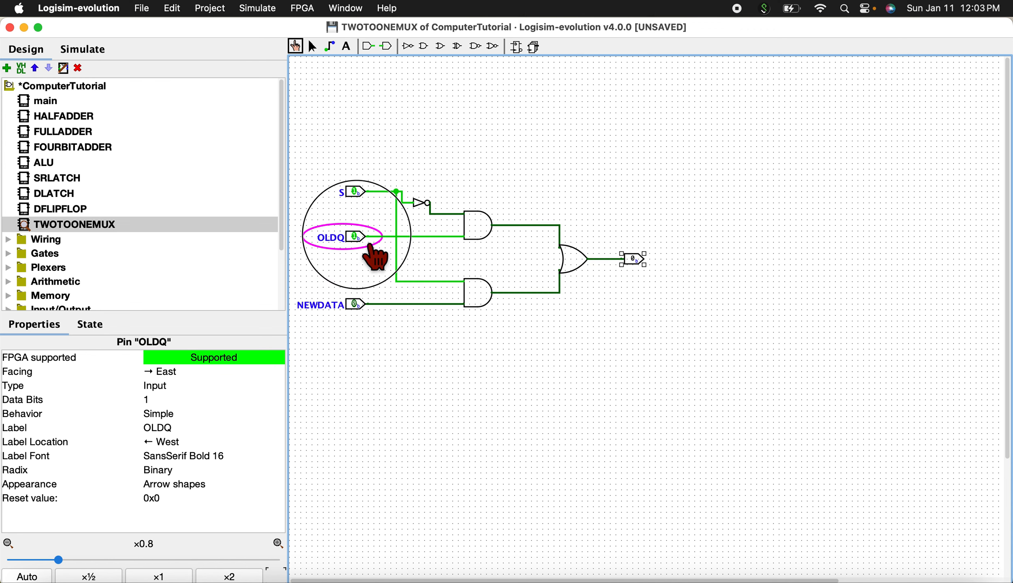
pyautogui.click(356, 304)
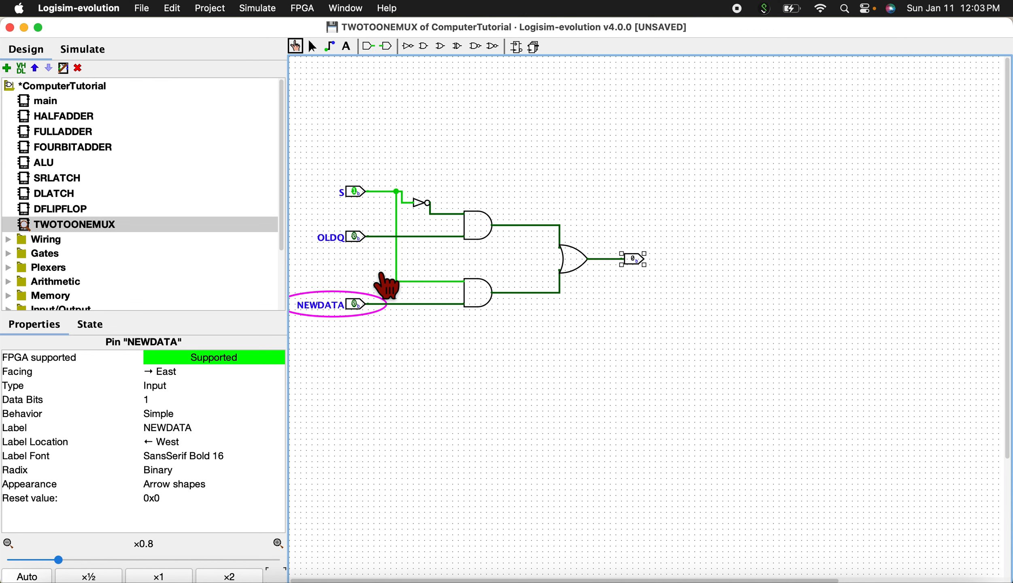
pyautogui.click(356, 192)
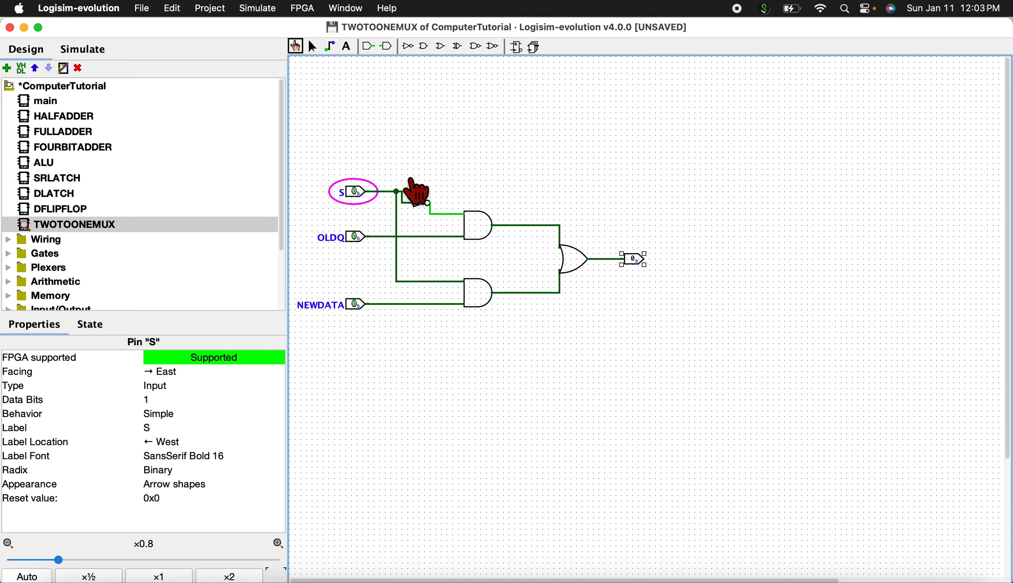
pyautogui.press('super+s')
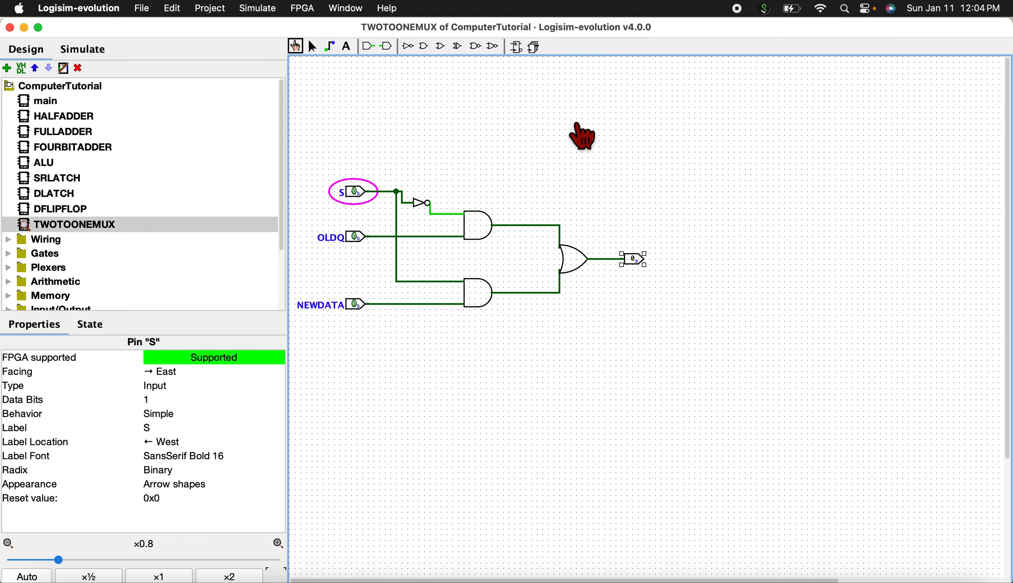
# Create a circuit named ONEBITREGISTER and place a DLATCH and a TWOTOONEMUX in it.
pyautogui.click(7, 70)
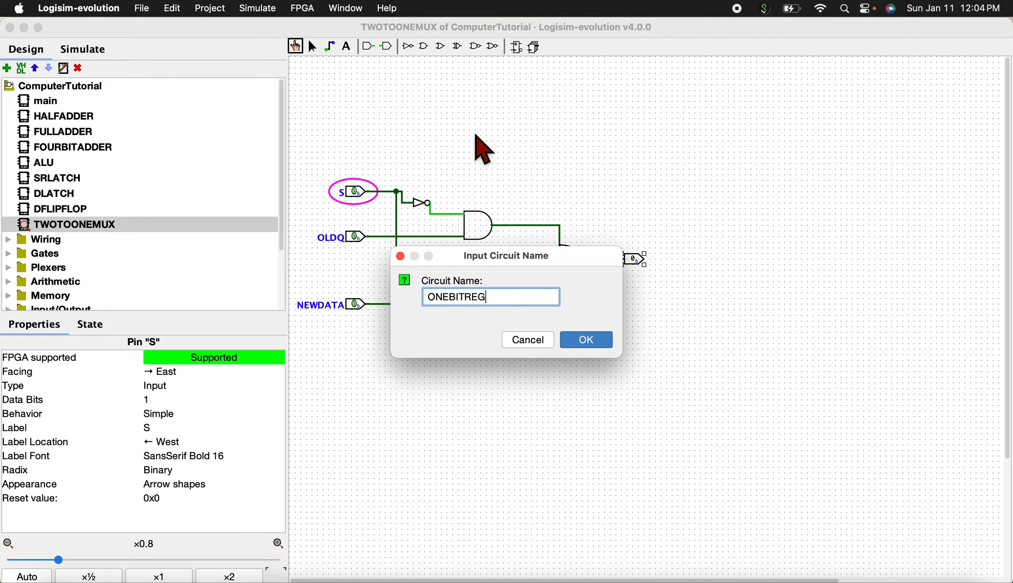
pyautogui.press('Return')
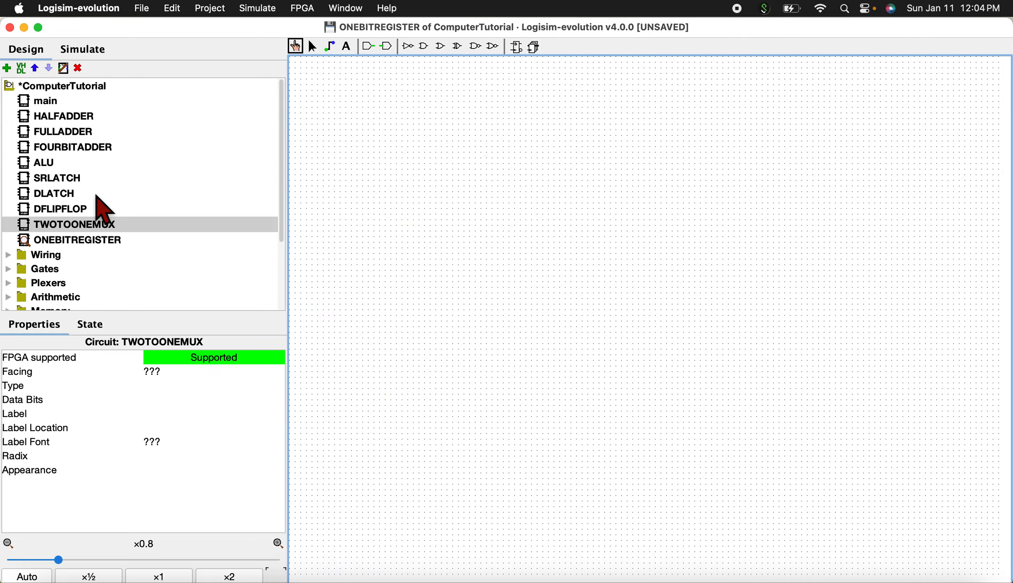
pyautogui.click(172, 195)
pyautogui.click(745, 283)
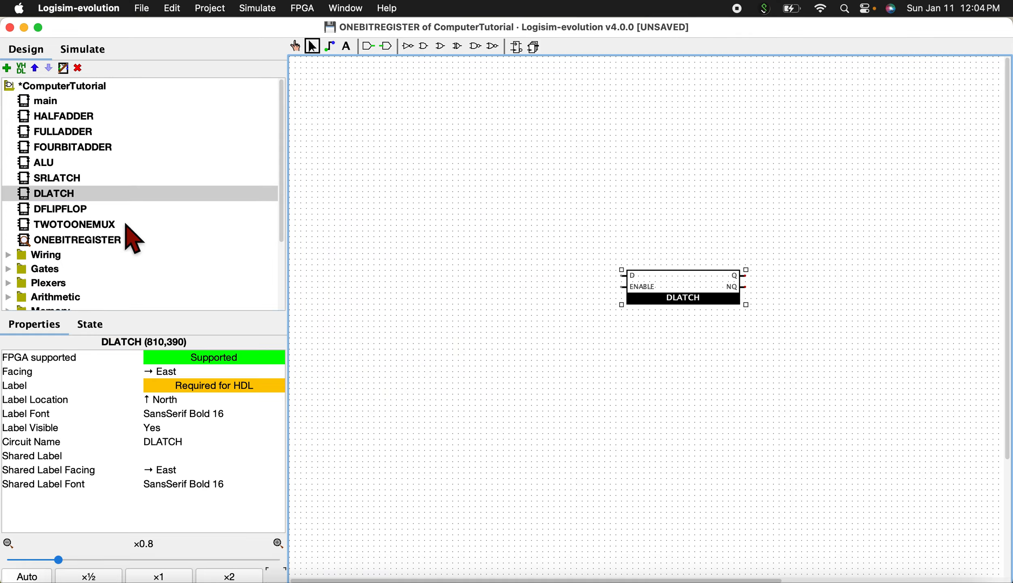
pyautogui.click(81, 225)
pyautogui.click(579, 211)
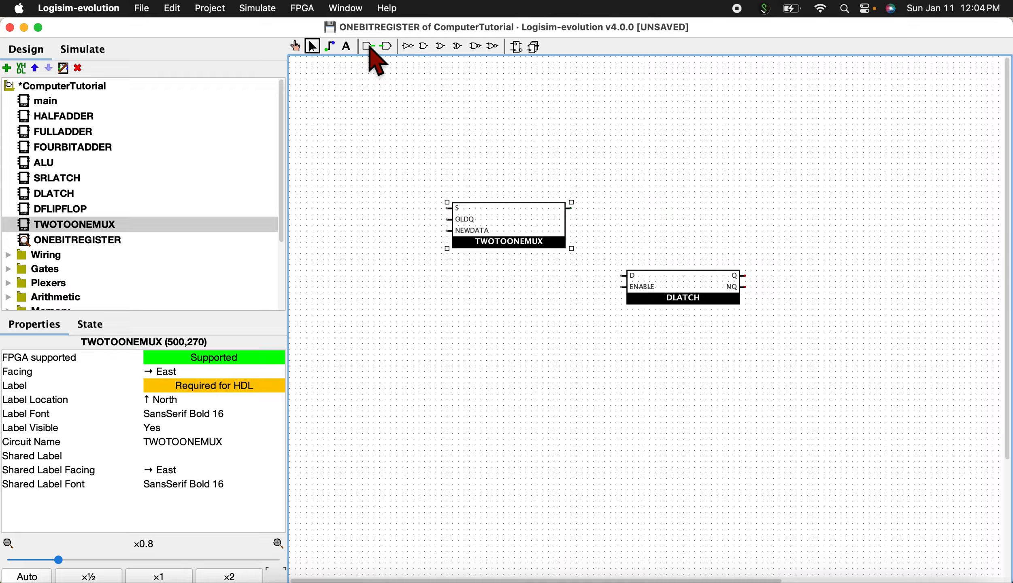
# Add an output pin wired to the DLATCH's Q output and an unconnected input pin near the multiplexer.
pyautogui.click(387, 46)
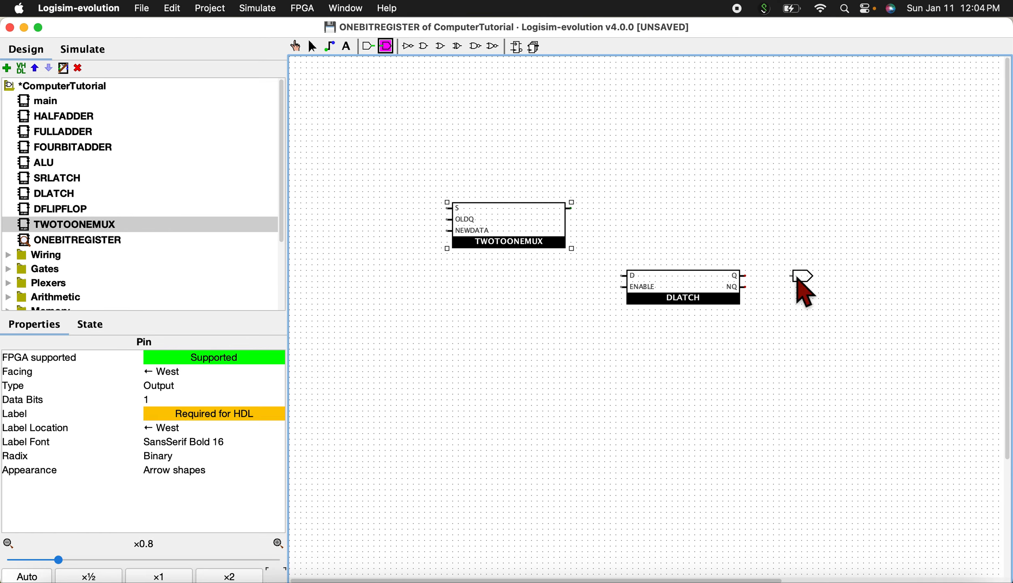
pyautogui.click(796, 279)
pyautogui.moveTo(795, 280); pyautogui.dragTo(814, 297)
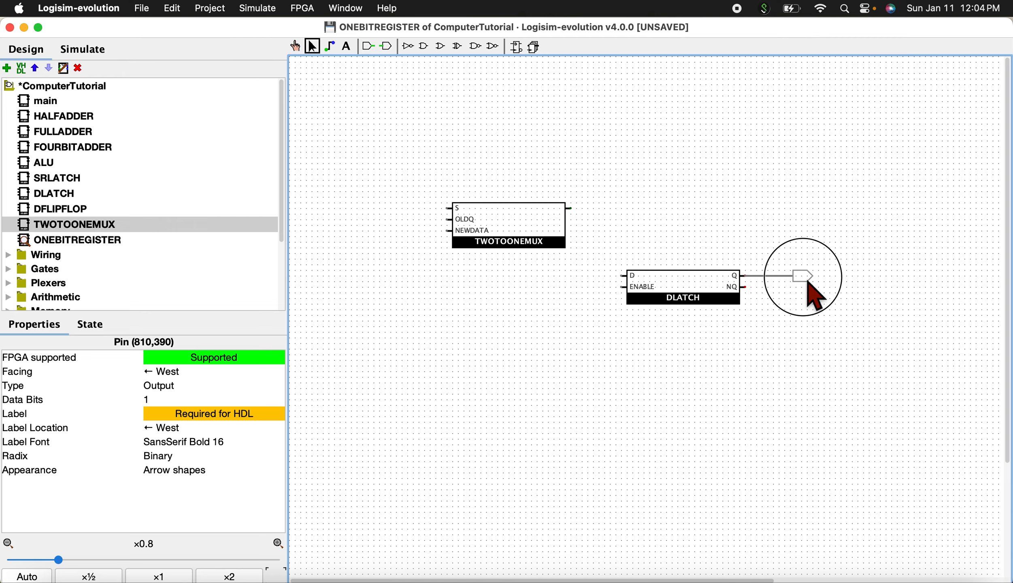
pyautogui.click(367, 47)
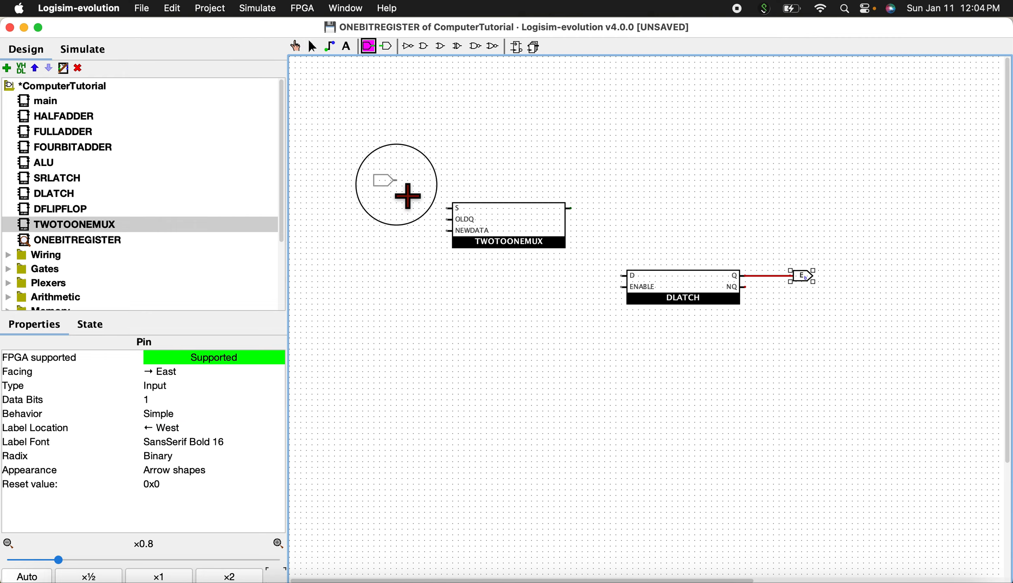
pyautogui.click(396, 184)
# Delete all placed components and the remaining wire, and remove the ONEBITREGISTER circuit from the project.
pyautogui.press('BackSpace')
pyautogui.click(524, 212)
pyautogui.press('BackSpace')
pyautogui.click(707, 280)
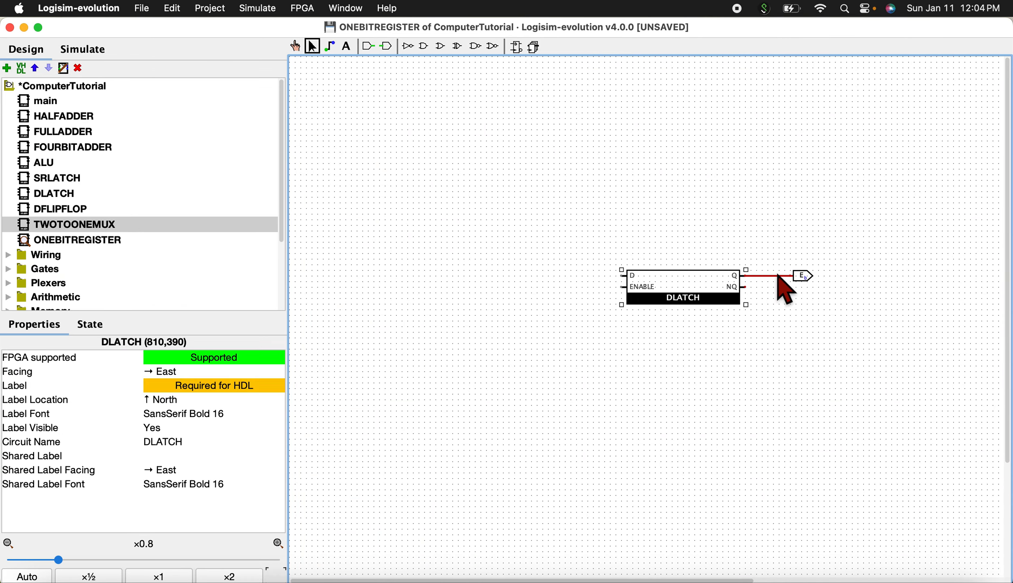
pyautogui.press('BackSpace')
pyautogui.click(801, 276)
pyautogui.press('BackSpace')
pyautogui.click(783, 277)
pyautogui.press('BackSpace')
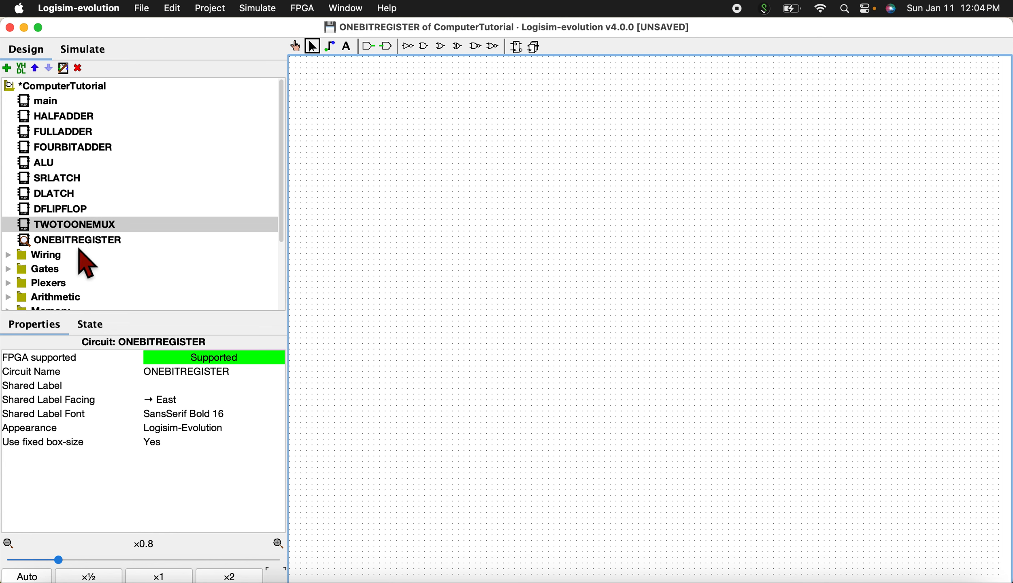
pyautogui.click(65, 240)
pyautogui.click(78, 68)
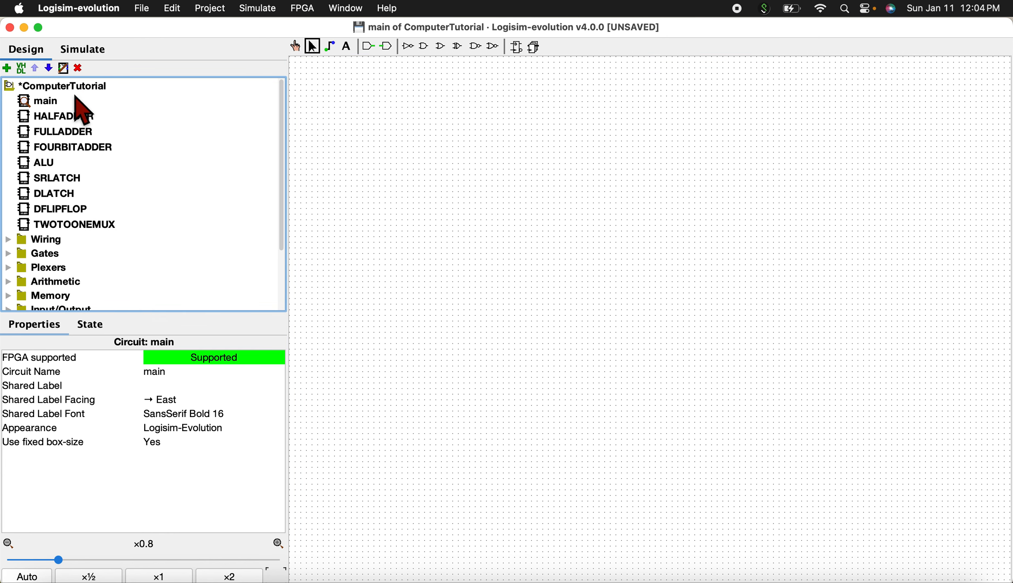
# Create a circuit named CLRDFLIPFLOP and place a DFLIPFLOP subcircuit in the middle of its canvas.
pyautogui.click(8, 67)
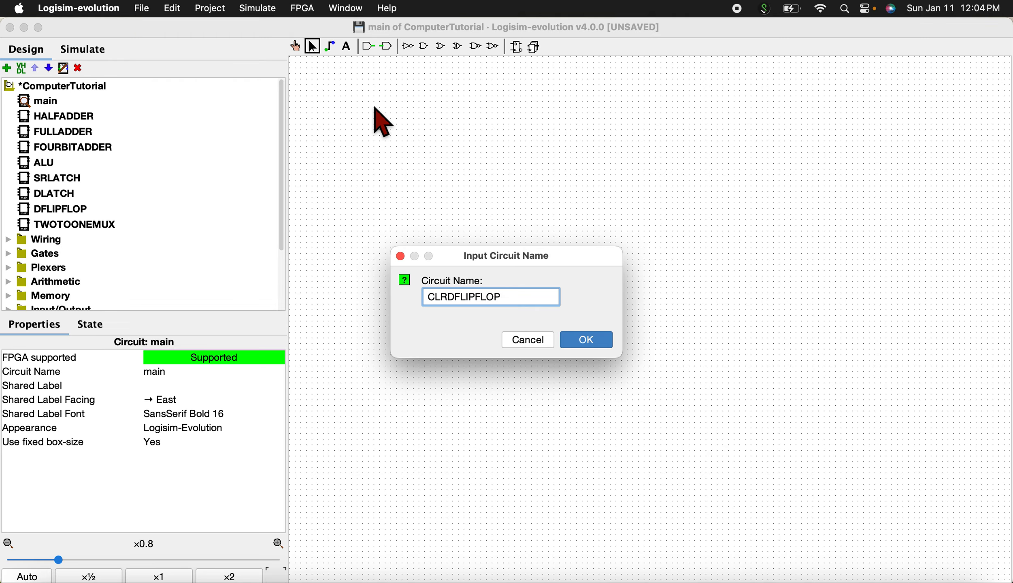
pyautogui.press('Return')
pyautogui.click(64, 209)
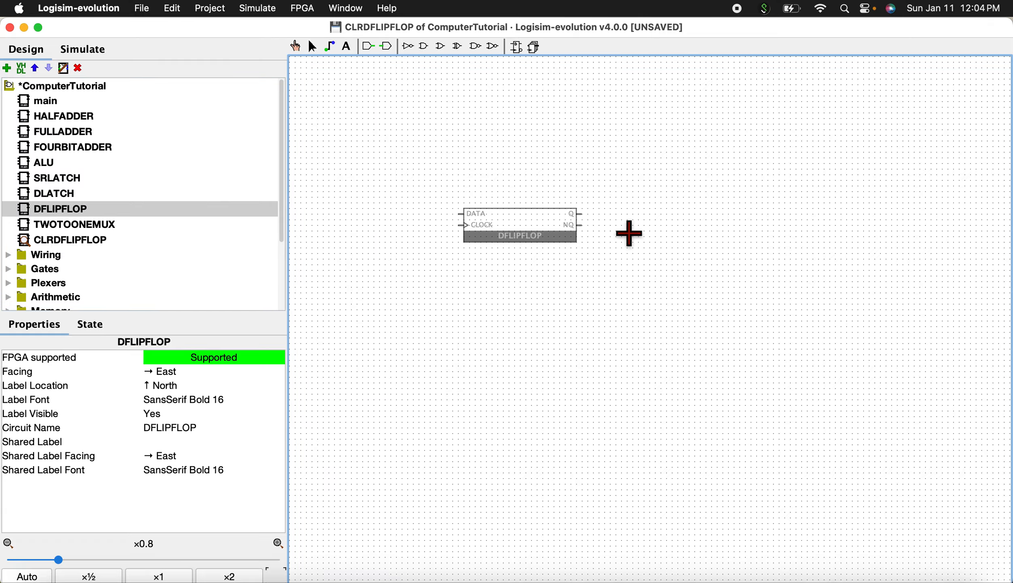
pyautogui.click(649, 265)
# Place three input pins in an evenly spaced vertical column ahead of the DFLIPFLOP's inputs.
pyautogui.click(369, 46)
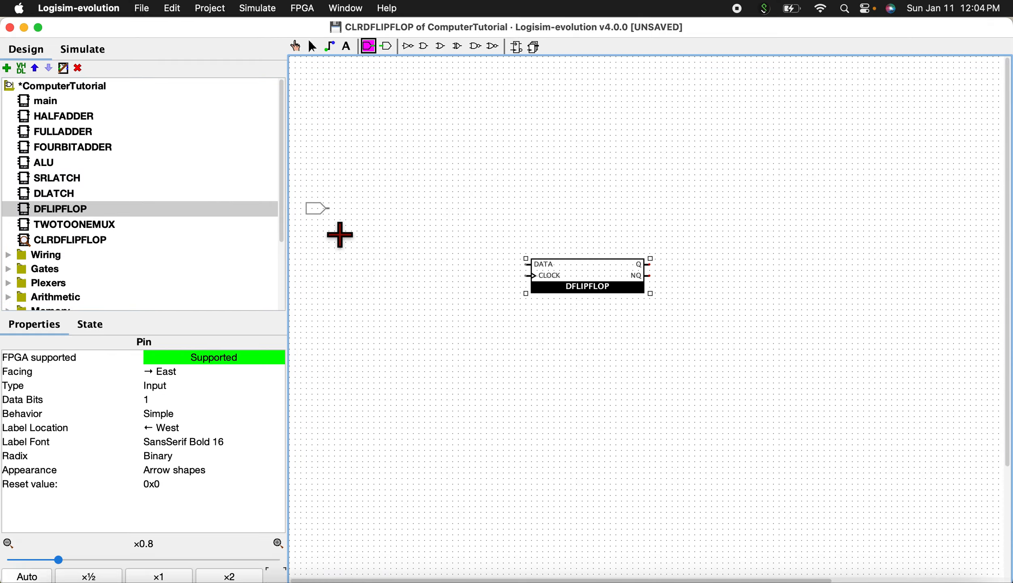
pyautogui.click(334, 231)
pyautogui.click(369, 46)
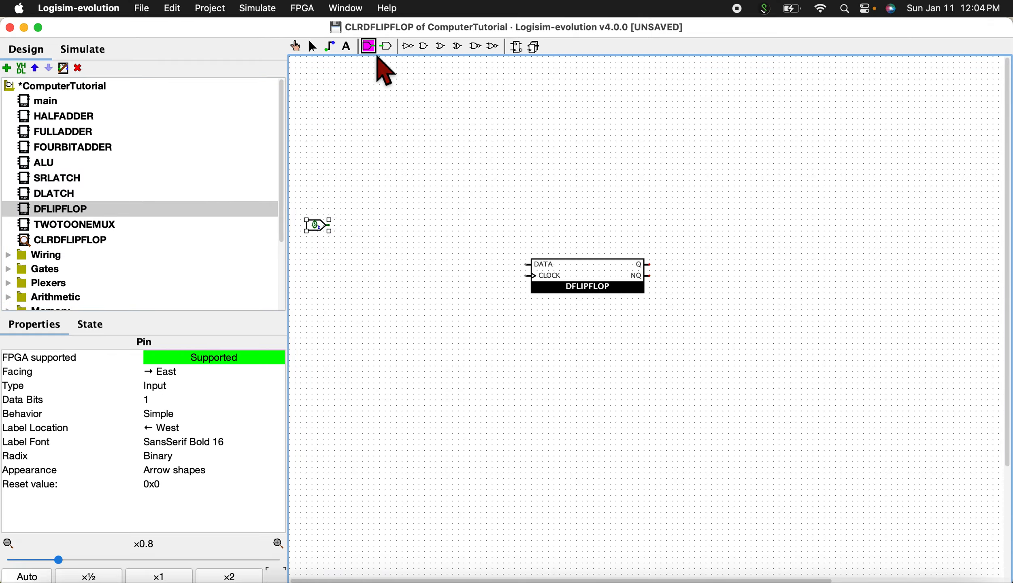
pyautogui.click(348, 275)
pyautogui.click(368, 46)
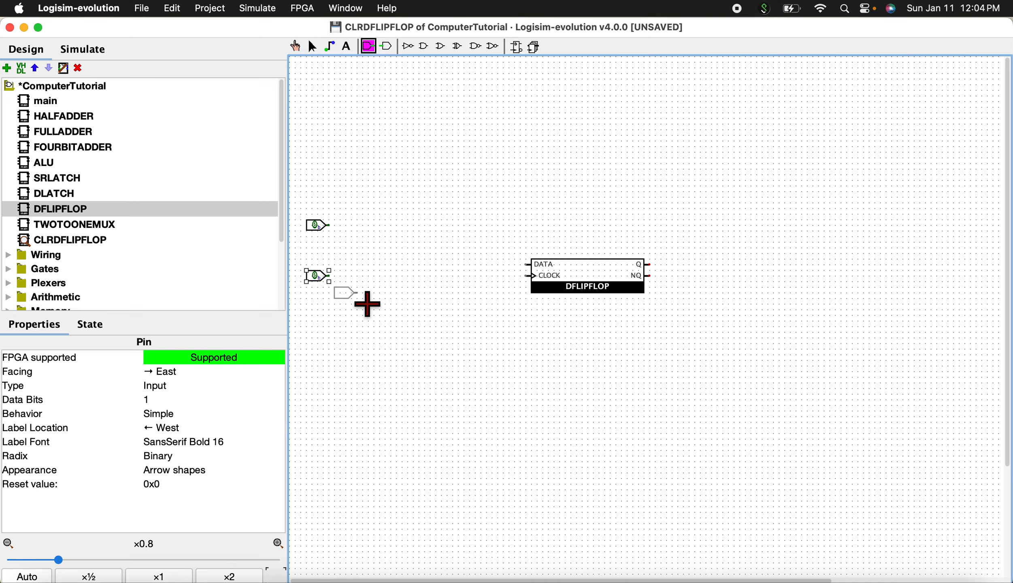
pyautogui.click(345, 328)
# Label the three input pins DATA, CLEAR and CLOCK from top to bottom.
pyautogui.doubleClick(318, 225)
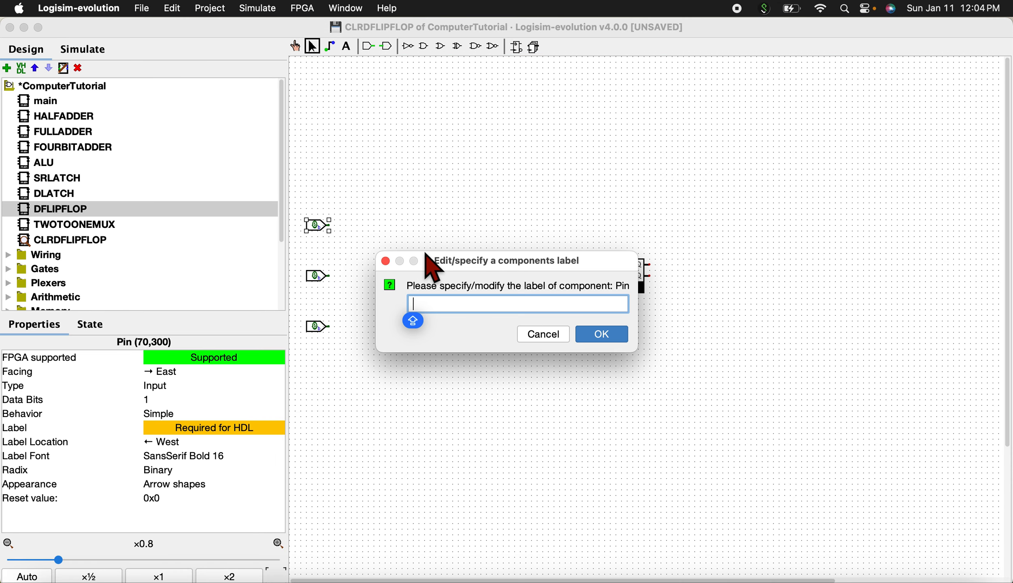
pyautogui.write('DATA')
pyautogui.press('Return')
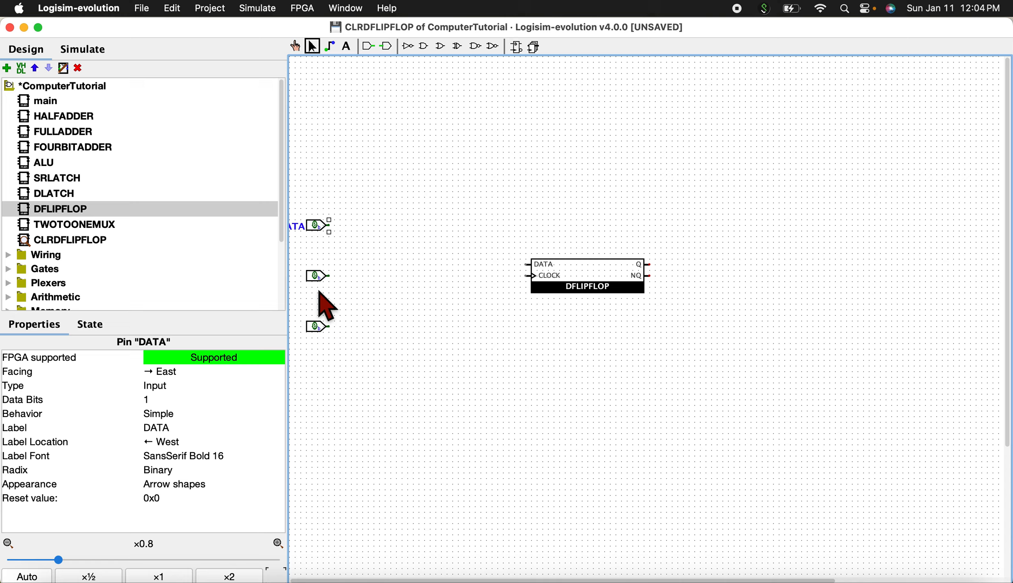
pyautogui.click(320, 282)
pyautogui.doubleClick(321, 282)
pyautogui.write('CLEA')
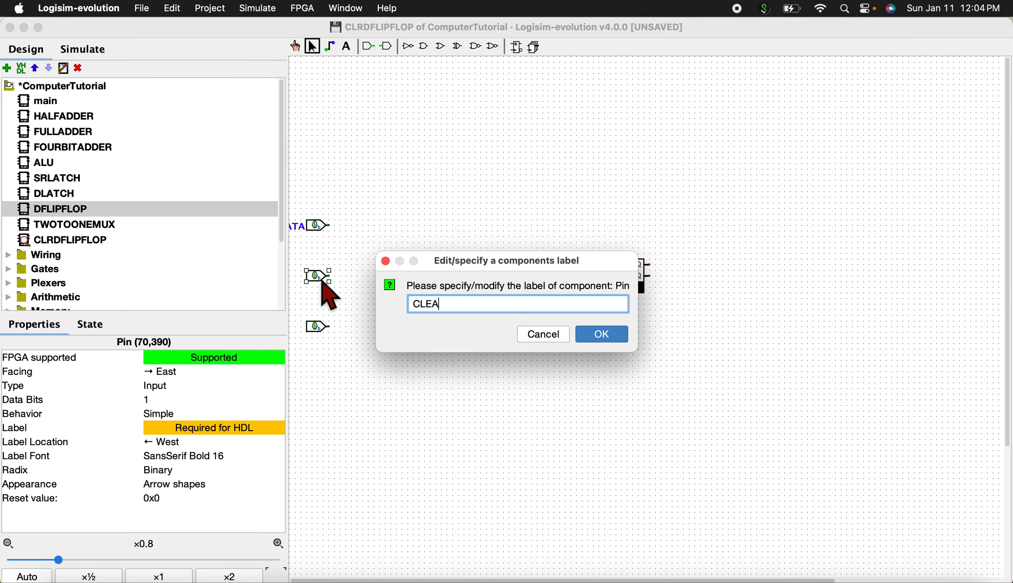
pyautogui.write('R')
pyautogui.press('Return')
pyautogui.click(319, 326)
pyautogui.doubleClick(320, 327)
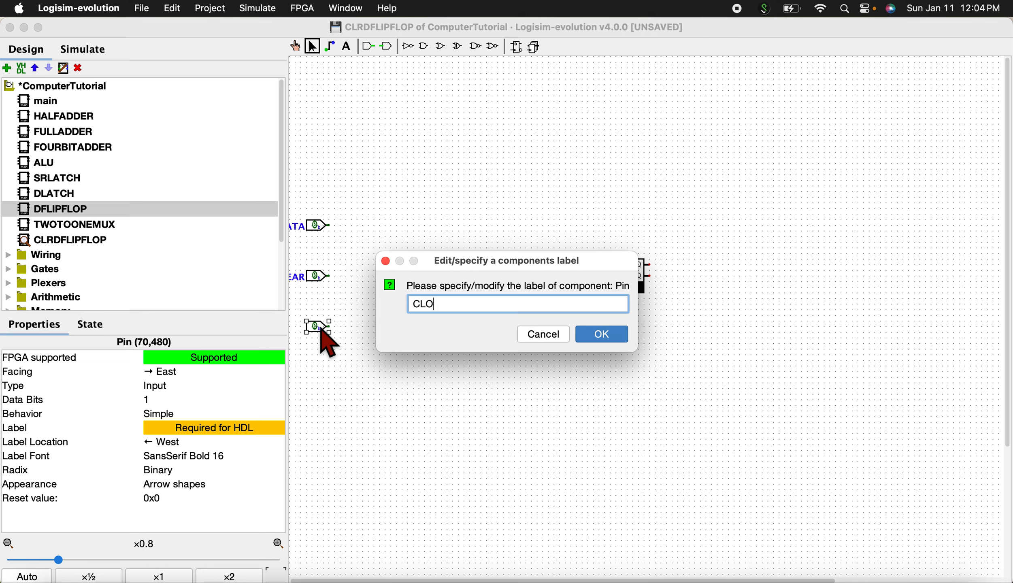
pyautogui.press('Return')
# Move the DFLIPFLOP closer to the input pins and wire the CLOCK pin to its clock input.
pyautogui.moveTo(579, 299); pyautogui.dragTo(515, 314)
pyautogui.moveTo(331, 327); pyautogui.dragTo(464, 293)
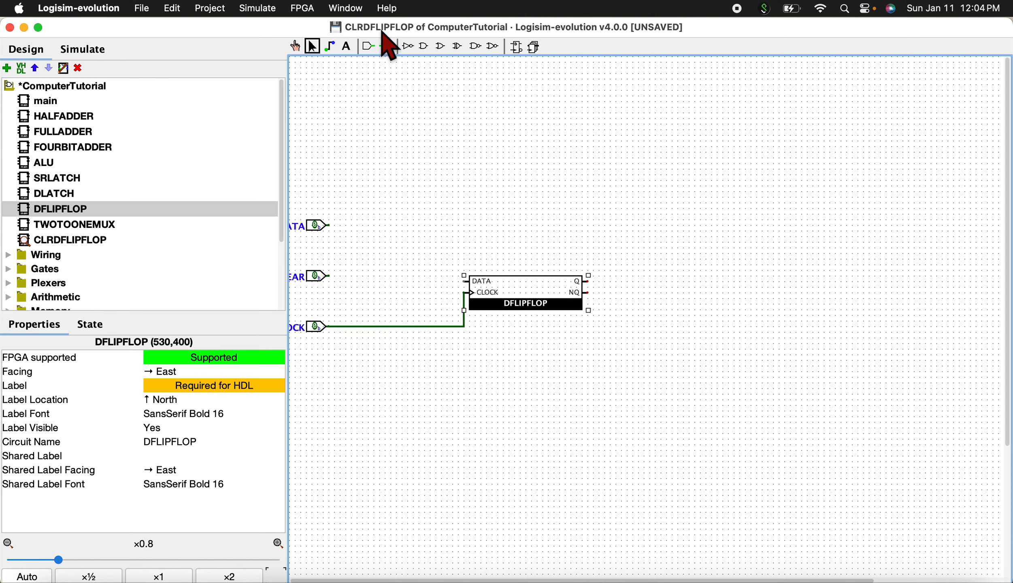
# Place an AND gate between the pins and the DFLIPFLOP, and move the CLEAR and DATA pins closer to it.
pyautogui.click(423, 46)
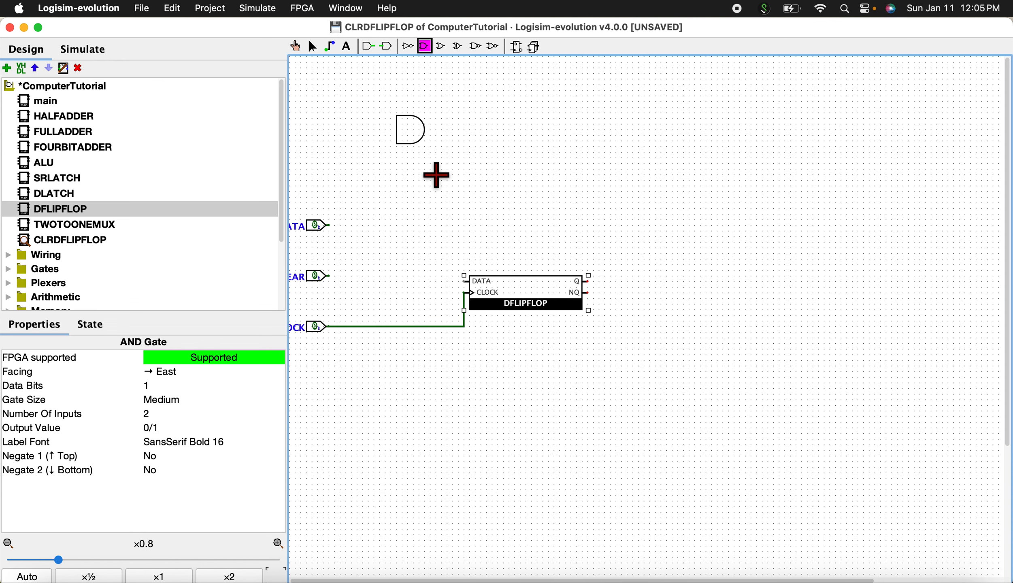
pyautogui.click(421, 249)
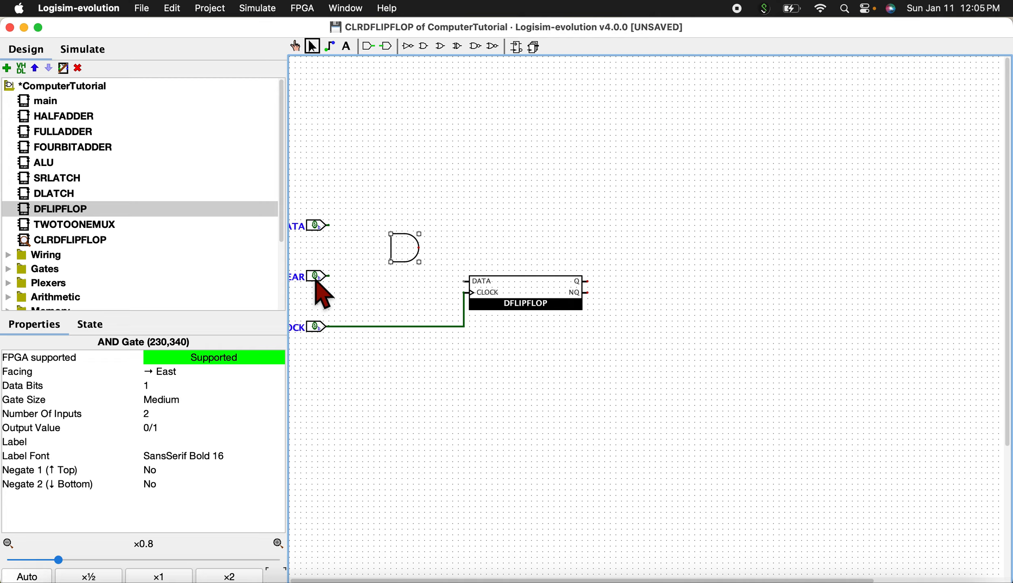
pyautogui.moveTo(317, 280); pyautogui.dragTo(333, 275)
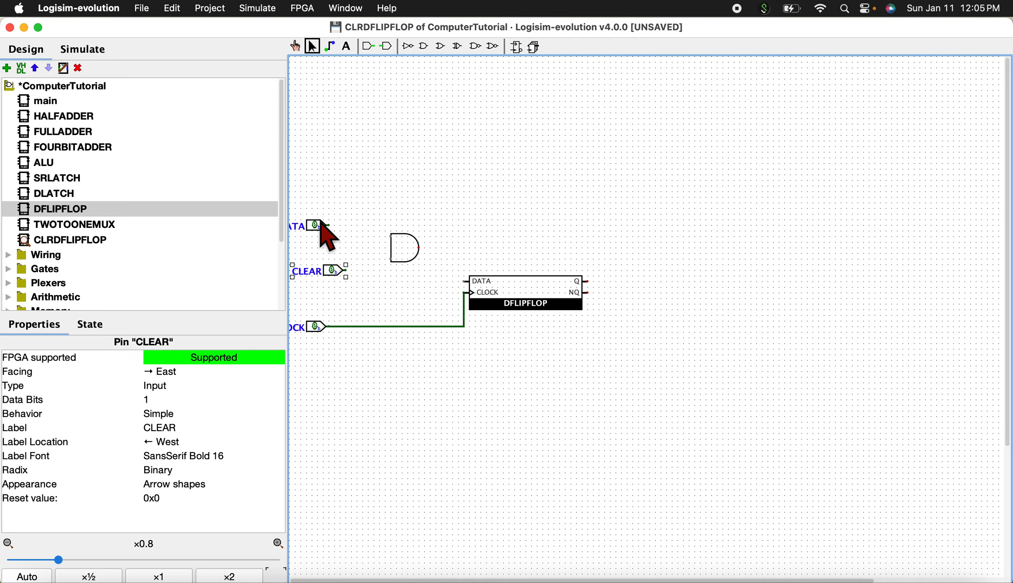
pyautogui.click(327, 218)
pyautogui.moveTo(318, 224); pyautogui.dragTo(327, 223)
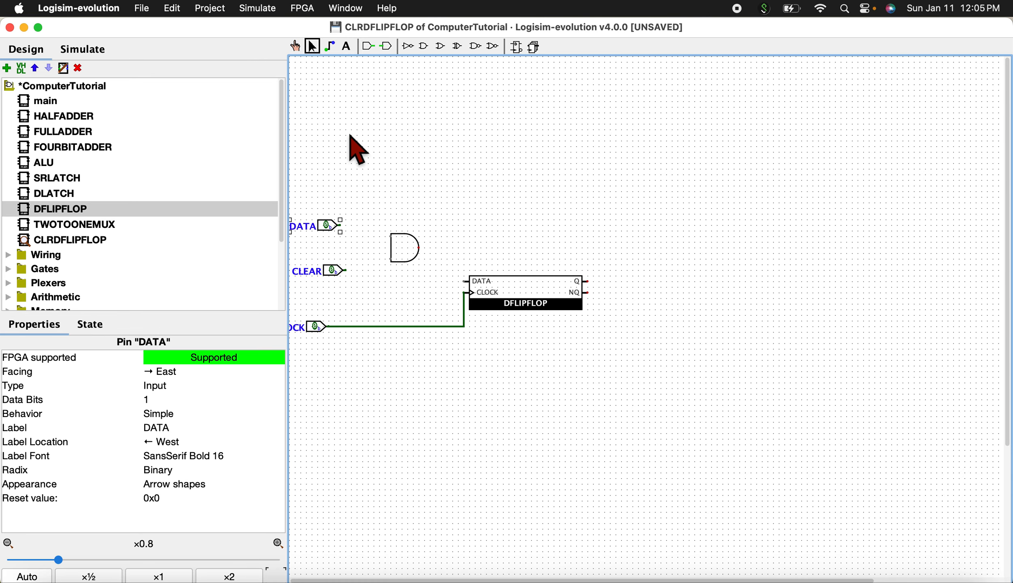
# Place a NOT gate between the CLEAR pin and the AND gate and wire CLEAR to its input.
pyautogui.click(409, 47)
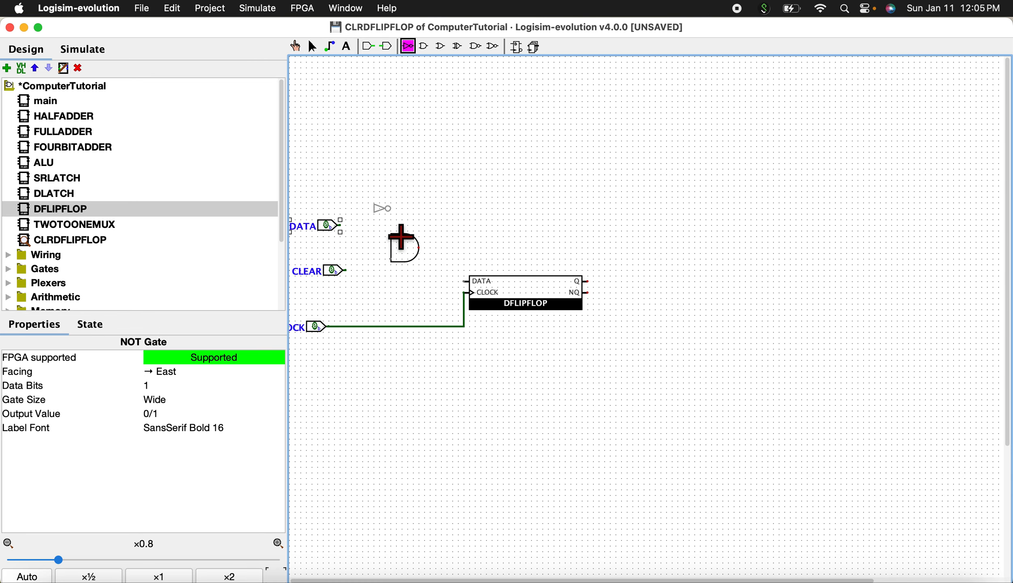
pyautogui.click(382, 272)
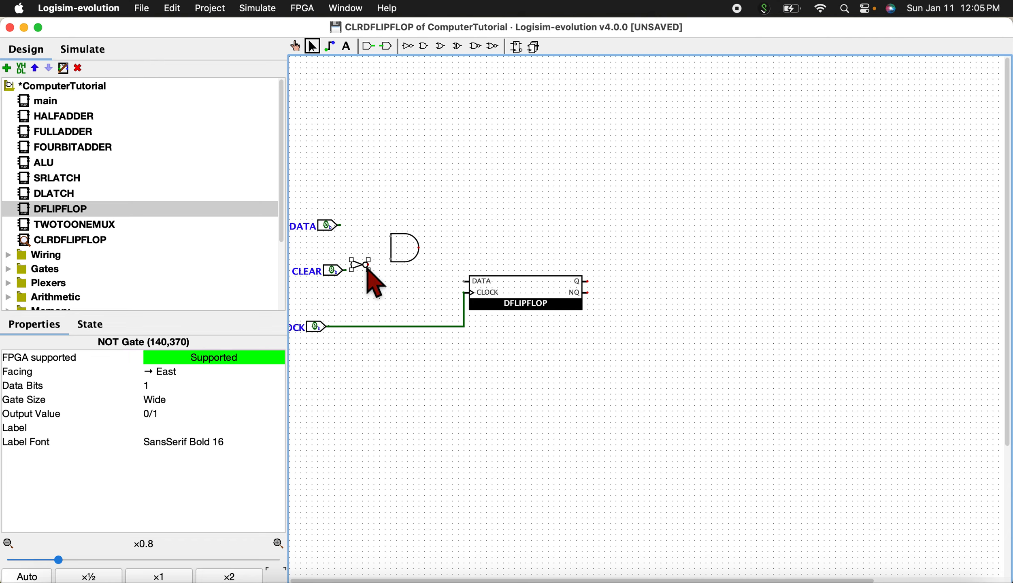
pyautogui.moveTo(347, 270); pyautogui.dragTo(352, 265)
# Connect the NOT gate's output and the DATA pin to the AND gate, and wire its output to the DFLIPFLOP's DATA input.
pyautogui.moveTo(382, 260); pyautogui.dragTo(391, 260)
pyautogui.moveTo(335, 224)
pyautogui.mouseDown()
pyautogui.moveTo(384, 235)
pyautogui.moveTo(333, 236)
pyautogui.mouseUp()
pyautogui.click(419, 249)
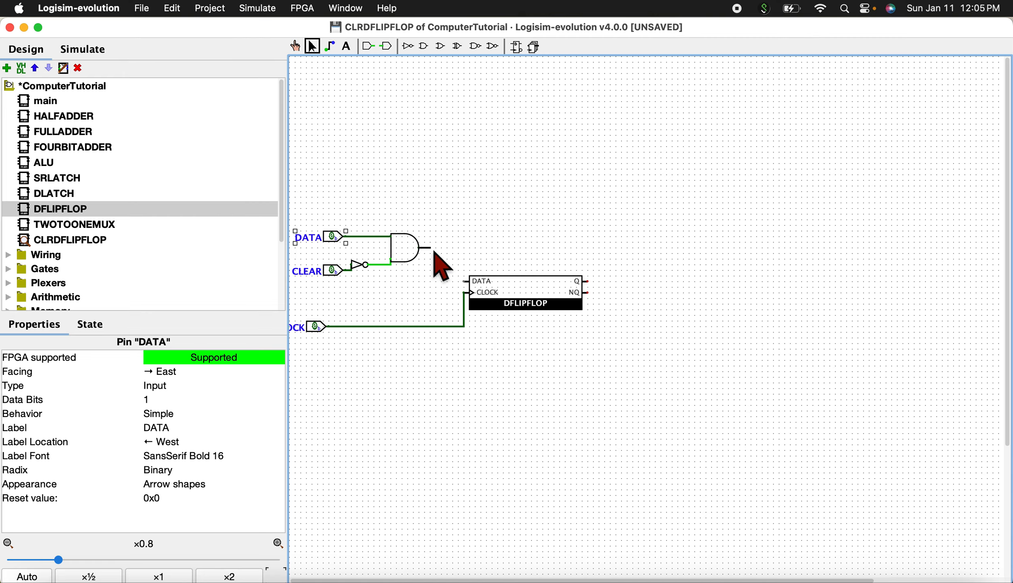
pyautogui.moveTo(419, 248); pyautogui.dragTo(464, 283)
# Attach output pins to the DFLIPFLOP's Q and NQ outputs and pull them away so that wires join them.
pyautogui.click(386, 46)
pyautogui.click(598, 290)
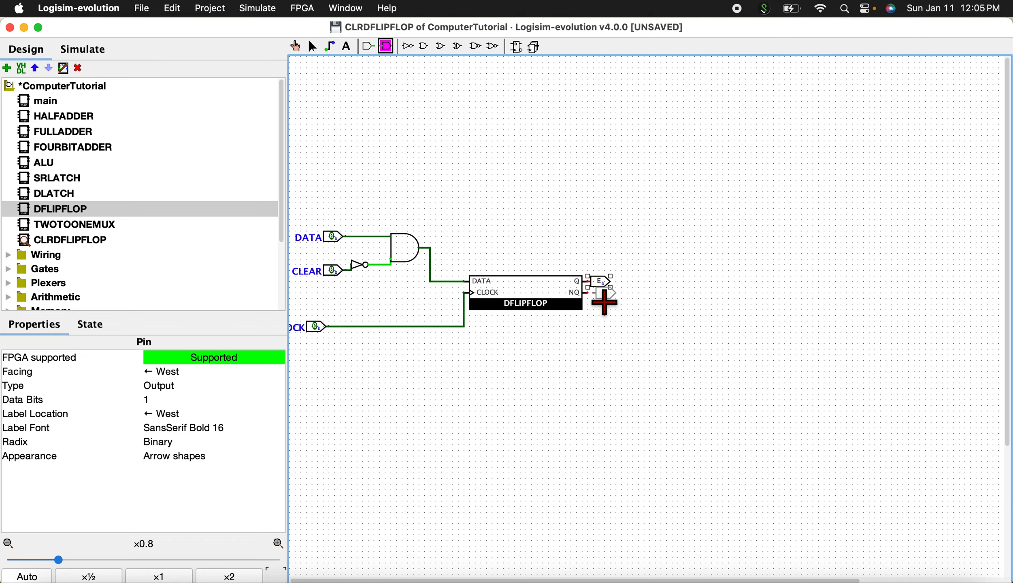
pyautogui.click(595, 294)
pyautogui.moveTo(600, 281)
pyautogui.mouseDown()
pyautogui.moveTo(633, 281)
pyautogui.moveTo(597, 292)
pyautogui.mouseUp()
pyautogui.moveTo(609, 293); pyautogui.dragTo(631, 292)
# Label the upper output pin Q and the lower output pin NQ.
pyautogui.click(634, 279)
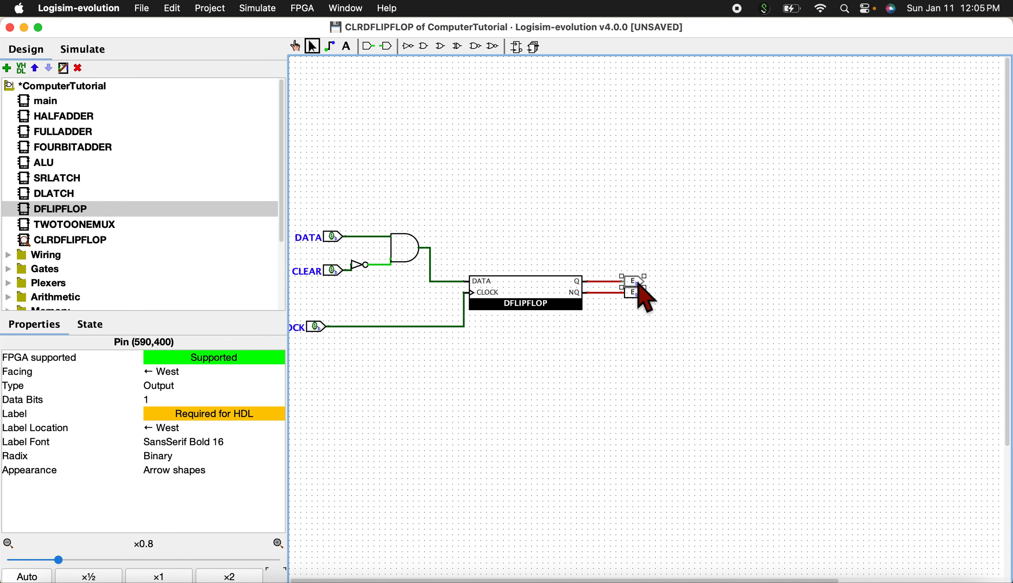
pyautogui.write('l')
pyautogui.write('Q')
pyautogui.press('Return')
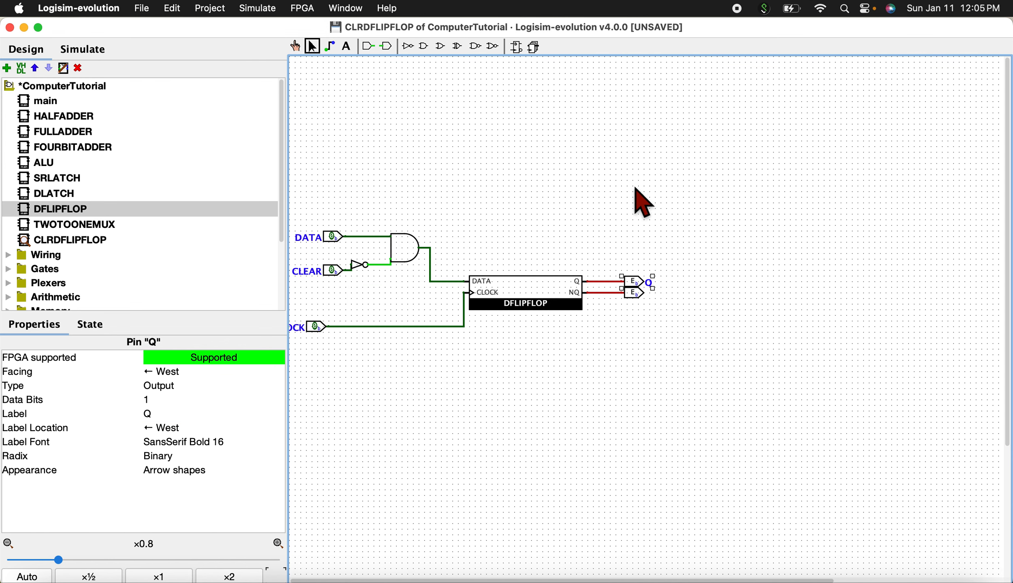
pyautogui.click(636, 296)
pyautogui.write('l')
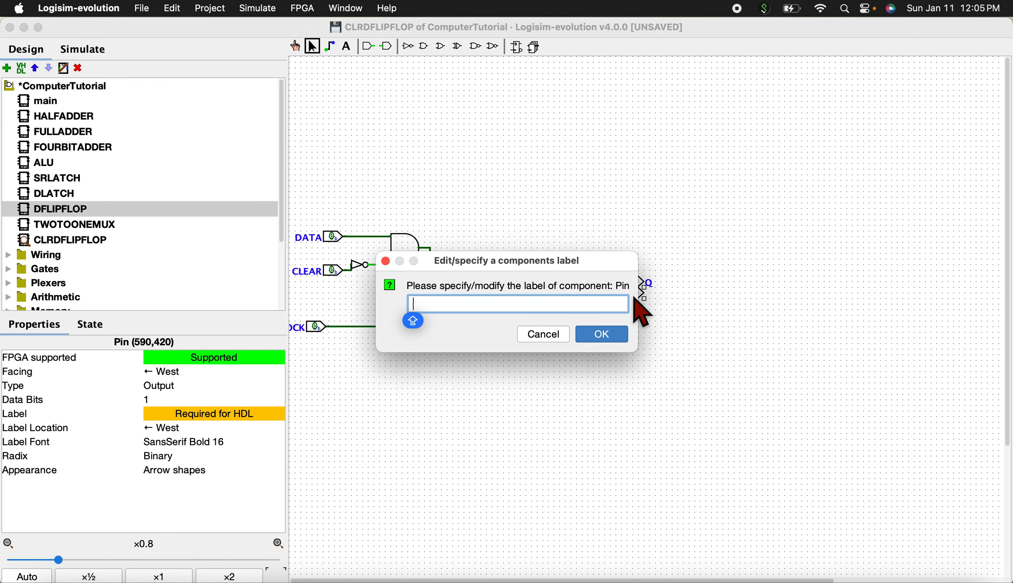
pyautogui.write('NQ')
pyautogui.press('Return')
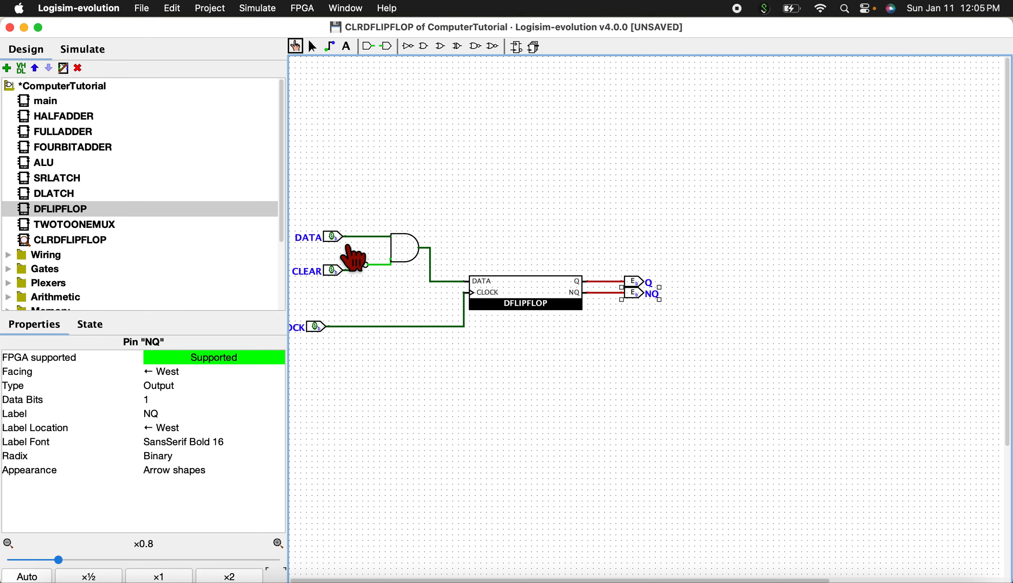
# Test the flip-flop by setting DATA to 1, 0 and 1 again, pulsing CLOCK on and off after each change.
pyautogui.click(334, 237)
pyautogui.click(317, 326)
pyautogui.click(317, 327)
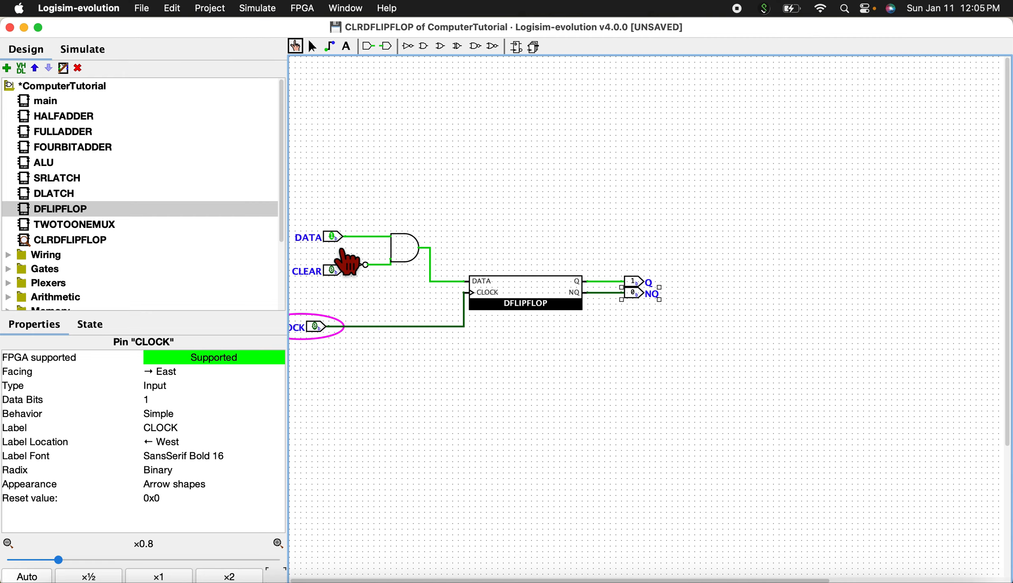
pyautogui.click(333, 237)
pyautogui.click(317, 326)
pyautogui.click(317, 326)
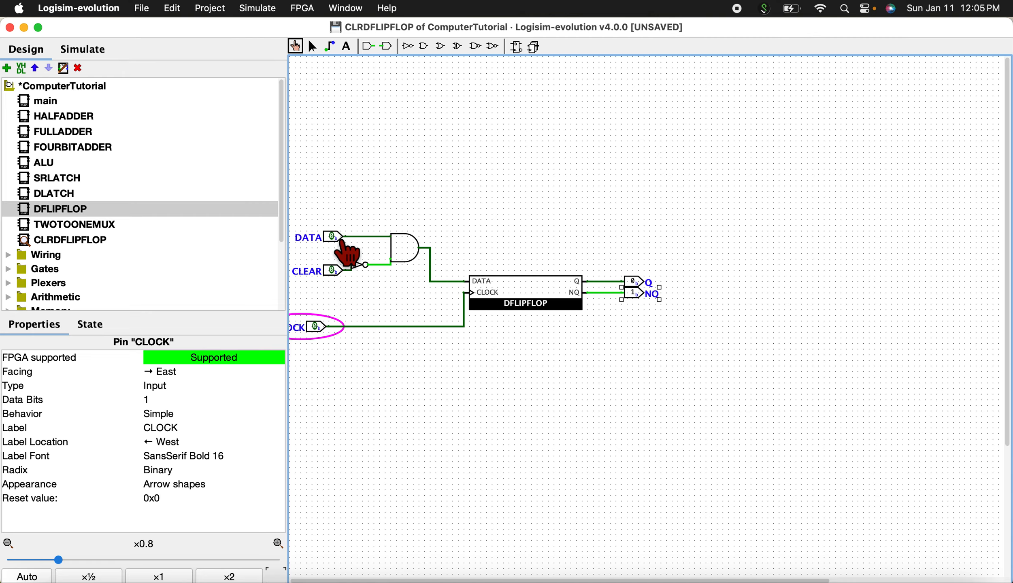
pyautogui.click(334, 237)
pyautogui.click(317, 326)
pyautogui.click(317, 326)
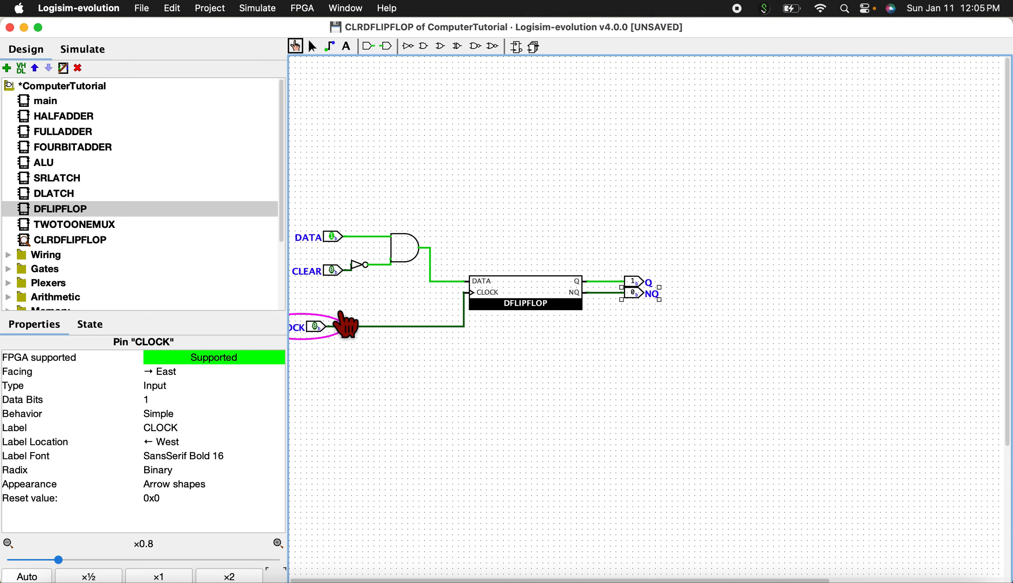
# Test the clear function by setting DATA to 0 and CLEAR to 1, and pulsing CLOCK once.
pyautogui.click(333, 237)
pyautogui.click(333, 271)
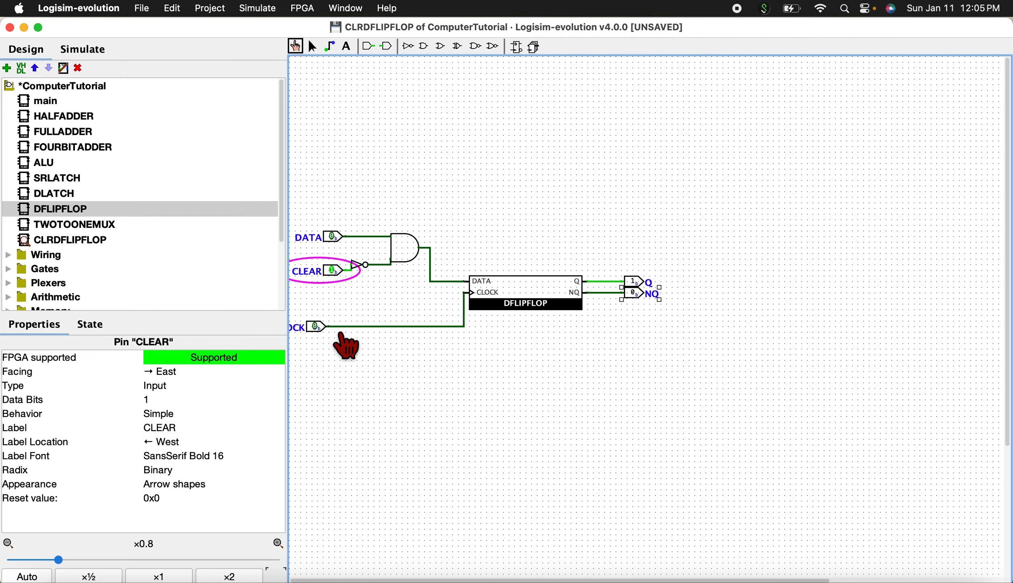
pyautogui.click(318, 327)
pyautogui.click(317, 326)
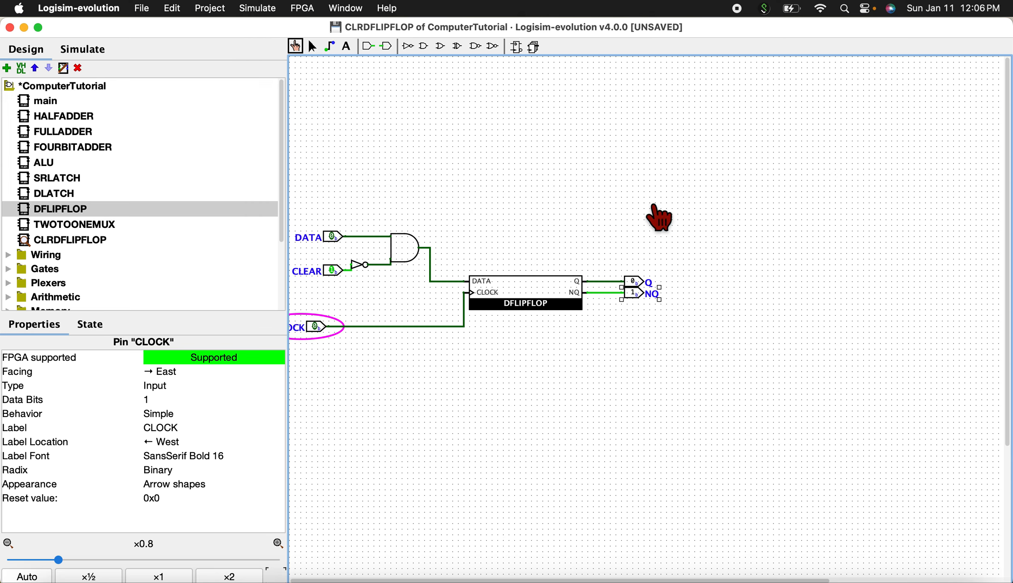
# Save the project and add a new circuit named ONEBITREGISTER.
pyautogui.press('super+s')
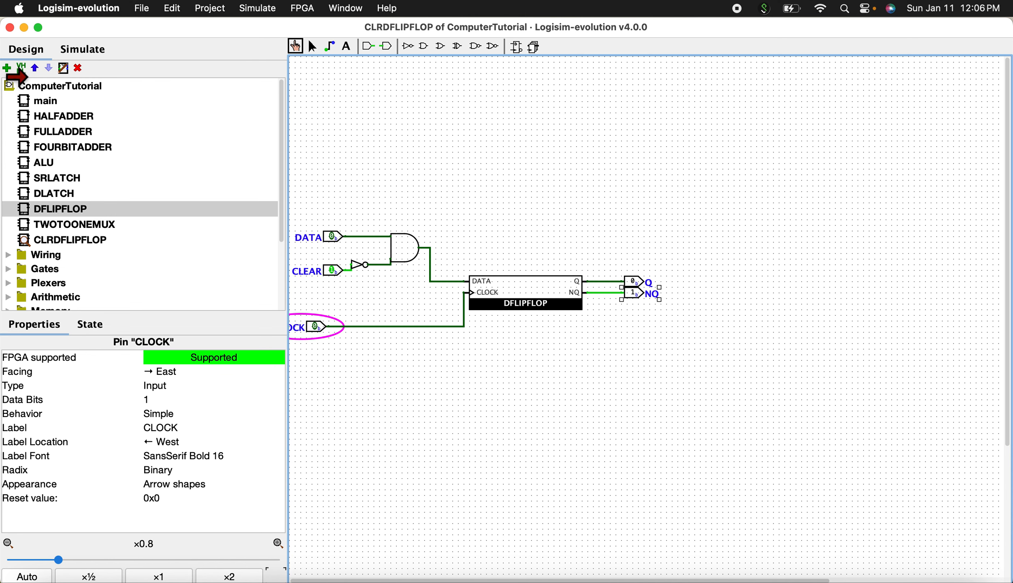
pyautogui.click(7, 68)
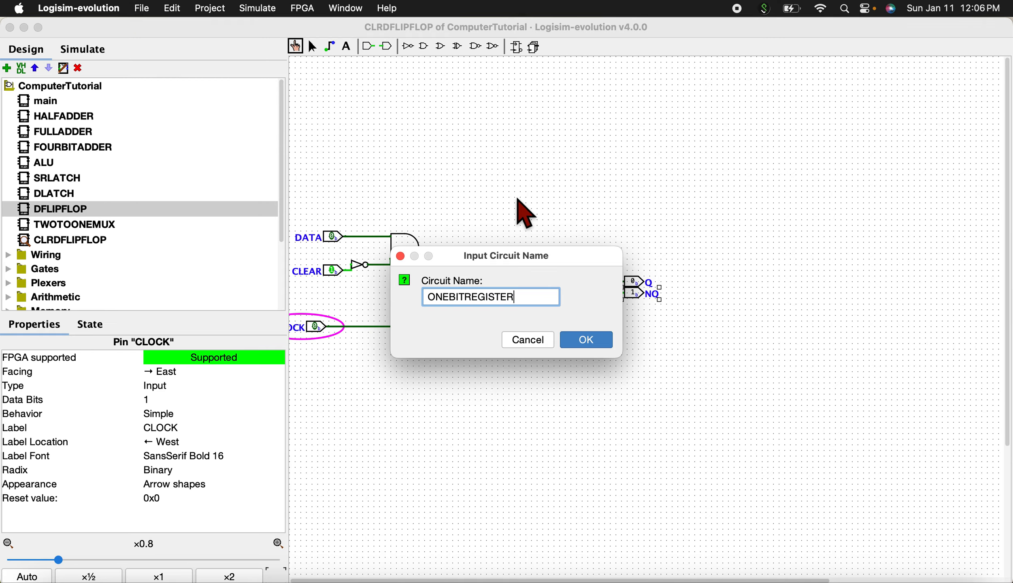
pyautogui.press('Return')
# Place a CLRDFLIPFLOP on the canvas and a TWOTOONEMUX ahead of it and slightly higher.
pyautogui.click(149, 240)
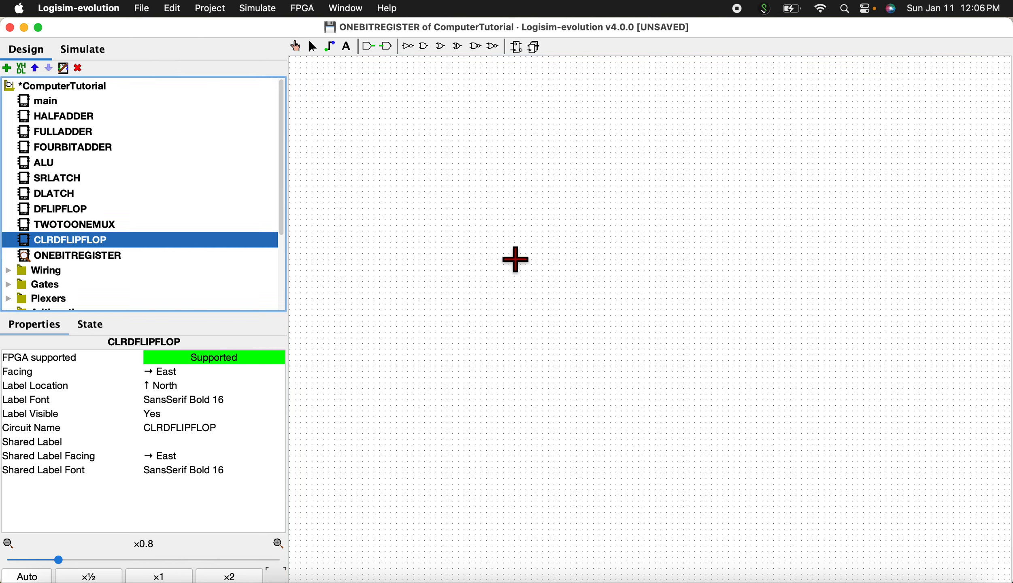
pyautogui.click(789, 292)
pyautogui.click(191, 225)
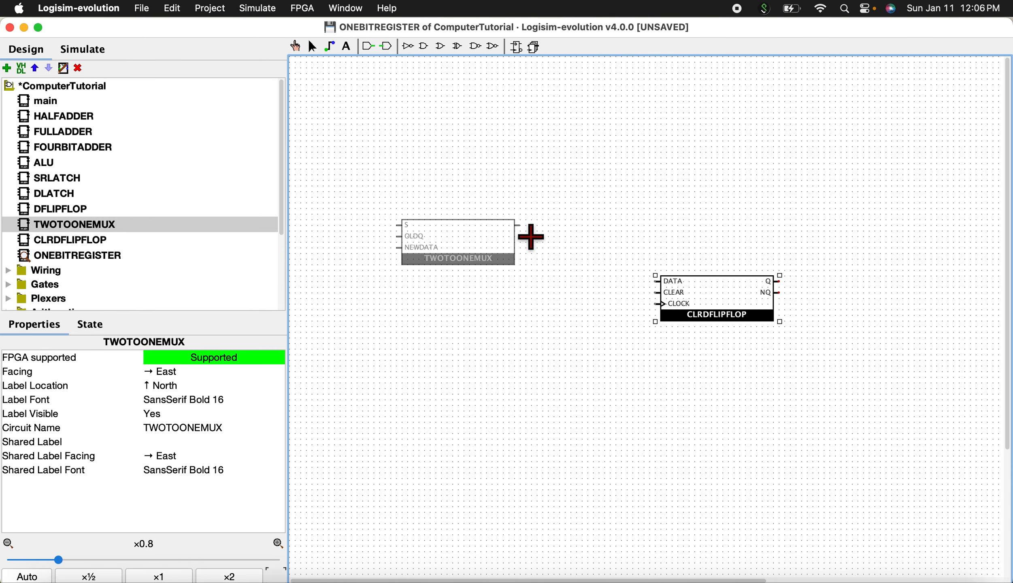
pyautogui.click(570, 230)
# Place four input pins in a vertical column ahead of the TWOTOONEMUX and shift the second one slightly down.
pyautogui.click(368, 46)
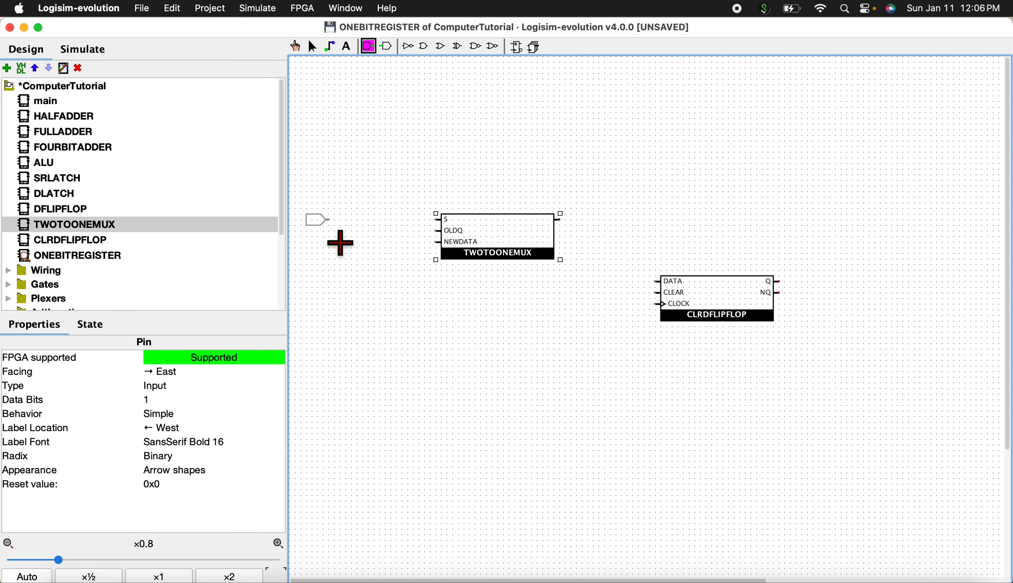
pyautogui.click(330, 259)
pyautogui.click(368, 46)
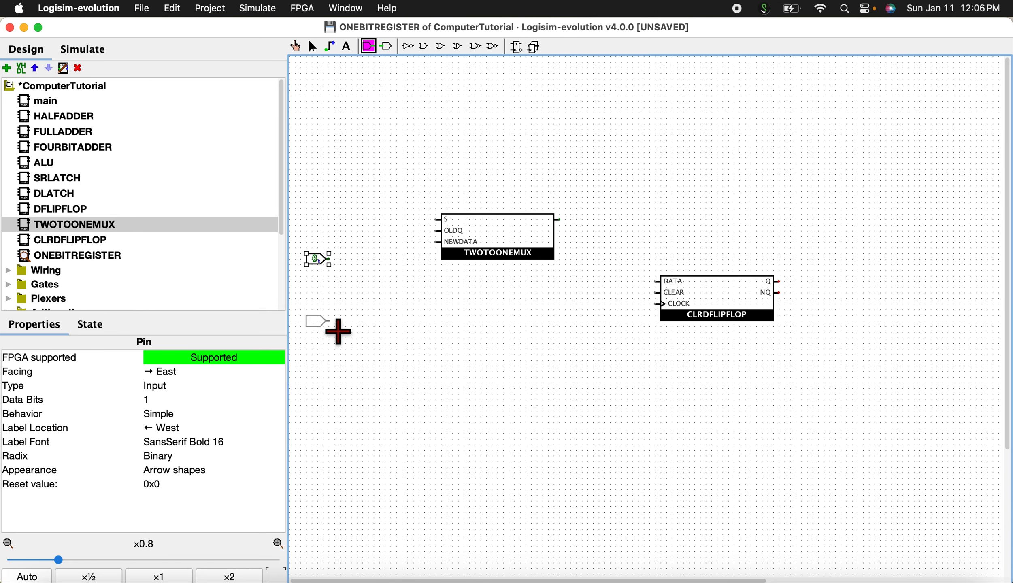
pyautogui.click(338, 331)
pyautogui.click(368, 46)
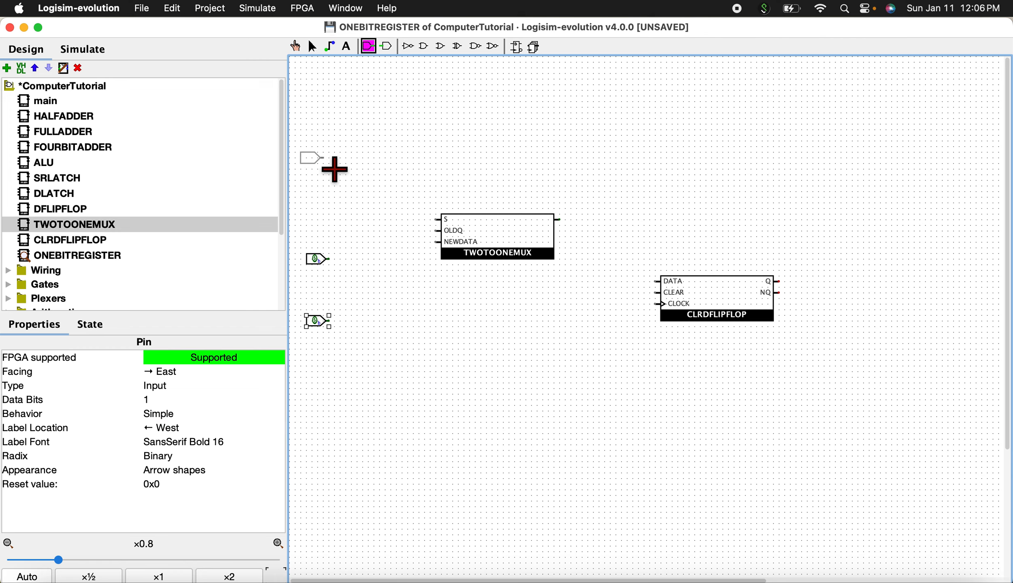
pyautogui.click(338, 170)
pyautogui.click(368, 46)
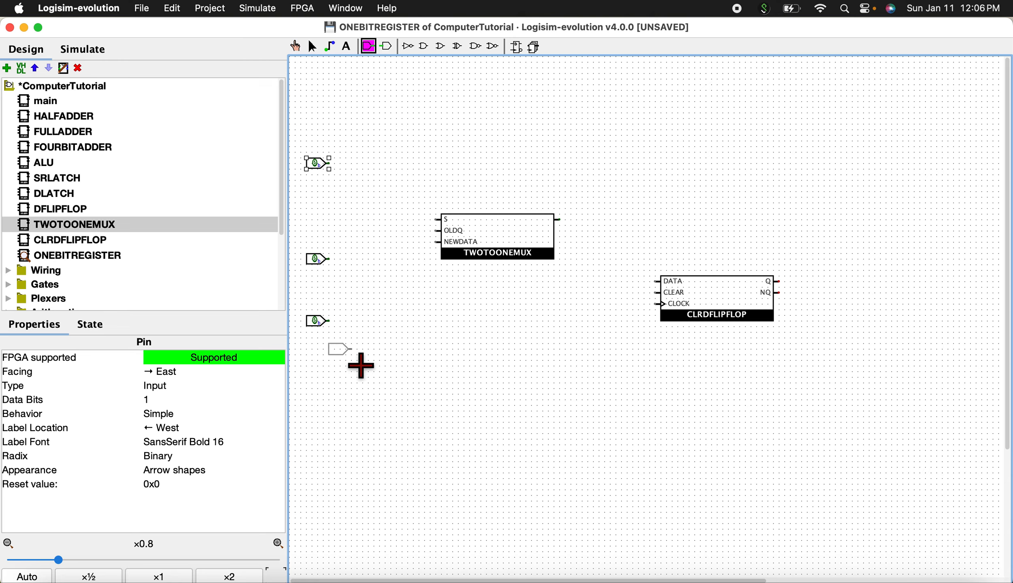
pyautogui.click(342, 387)
pyautogui.moveTo(320, 261); pyautogui.dragTo(320, 279)
# Label the topmost input pin DATA.
pyautogui.click(320, 168)
pyautogui.doubleClick(319, 167)
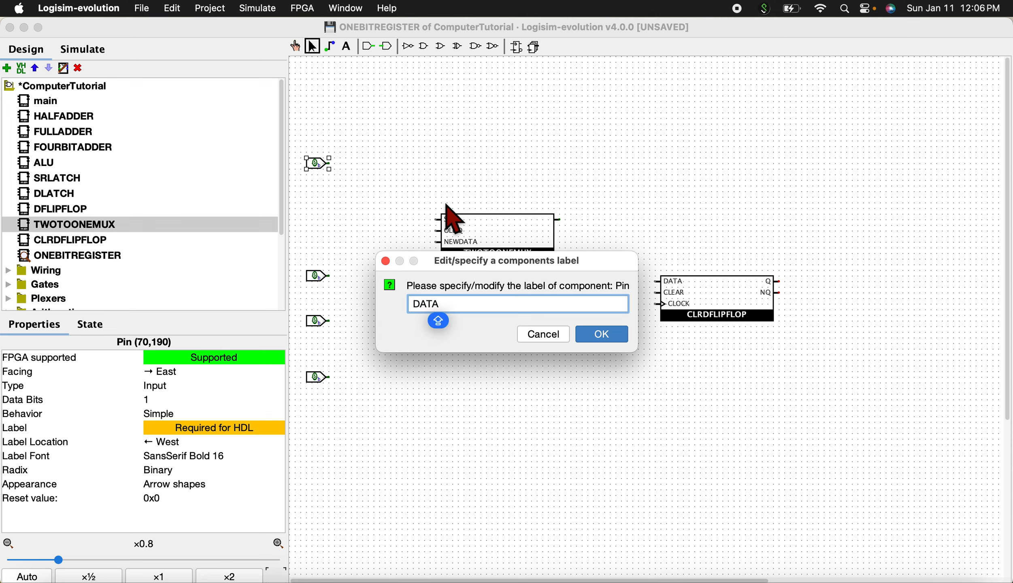
pyautogui.write('DATA')
pyautogui.press('Return')
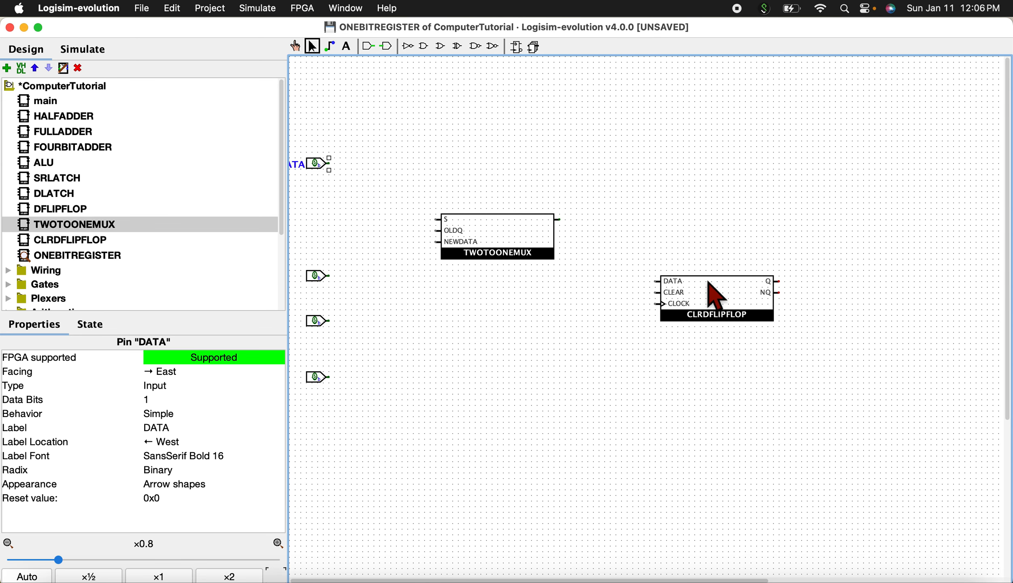
# Shift the CLRDFLIPFLOP and the two lowest input pins down, and add a fifth input pin below the second one.
pyautogui.moveTo(716, 295); pyautogui.dragTo(715, 307)
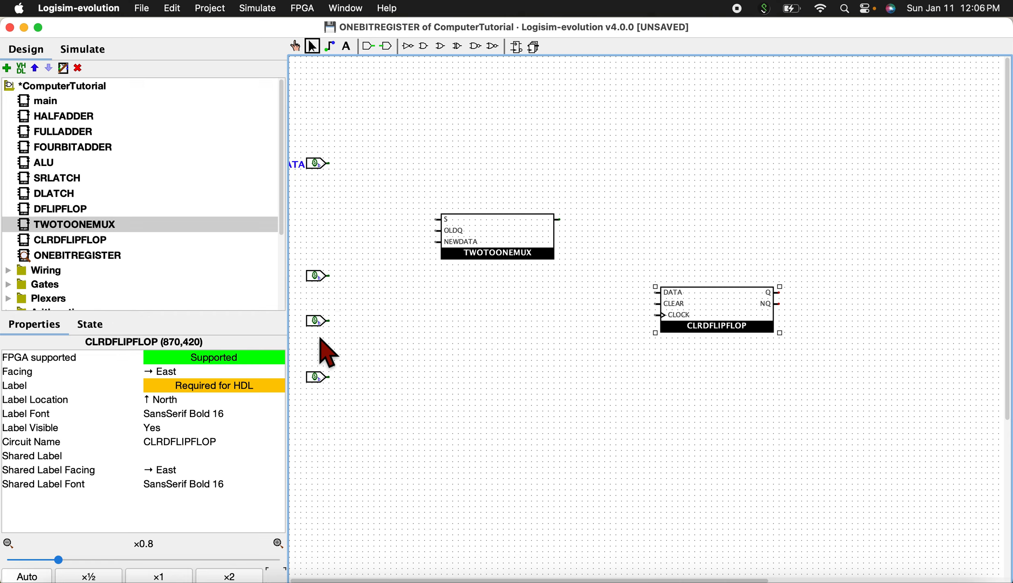
pyautogui.moveTo(320, 380); pyautogui.dragTo(320, 396)
pyautogui.moveTo(318, 325); pyautogui.dragTo(318, 349)
pyautogui.click(368, 46)
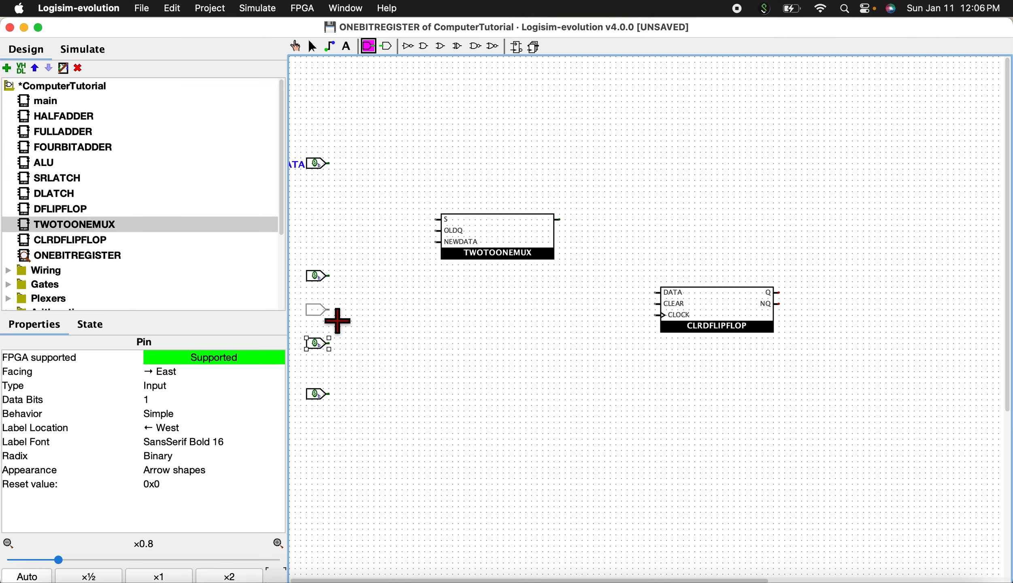
pyautogui.click(329, 310)
# Label the second and third input pins ENABLE and WRITE, and reposition them closer to the multiplexer with WRITE above ENABLE.
pyautogui.doubleClick(324, 281)
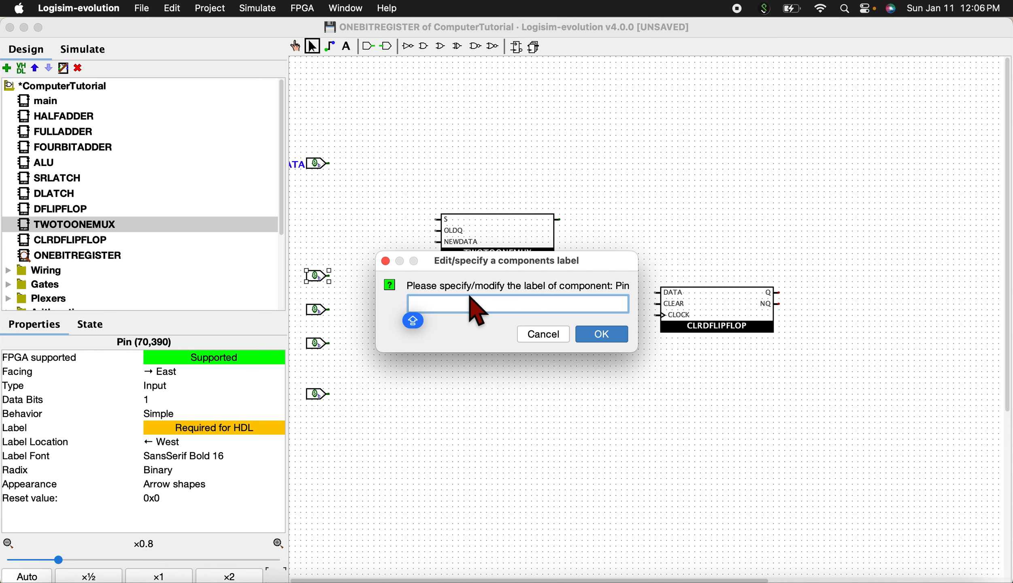
pyautogui.press('Return')
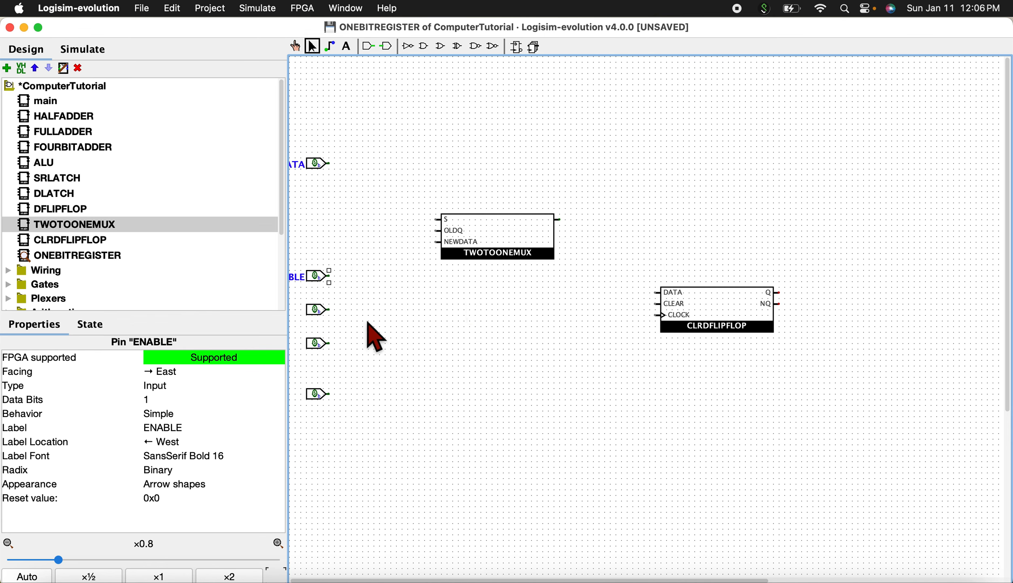
pyautogui.doubleClick(324, 312)
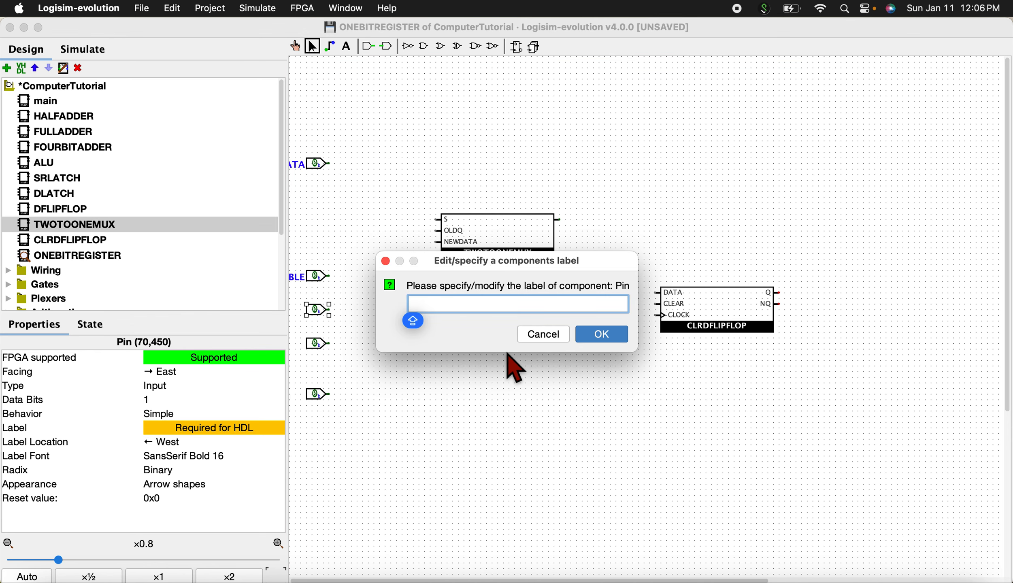
pyautogui.write('WRITE')
pyautogui.press('Return')
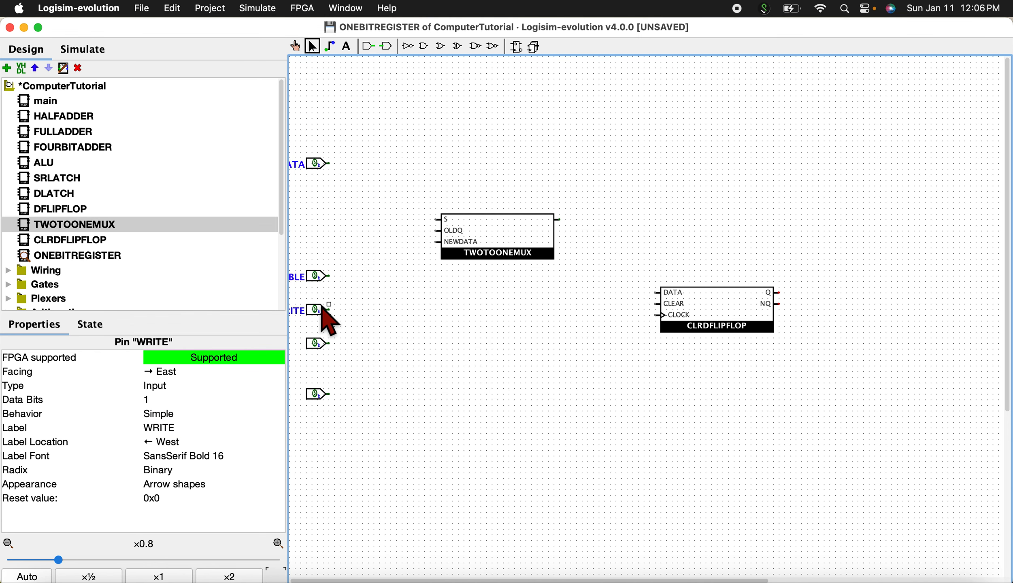
pyautogui.moveTo(318, 310); pyautogui.dragTo(341, 315)
pyautogui.moveTo(329, 254); pyautogui.dragTo(340, 289)
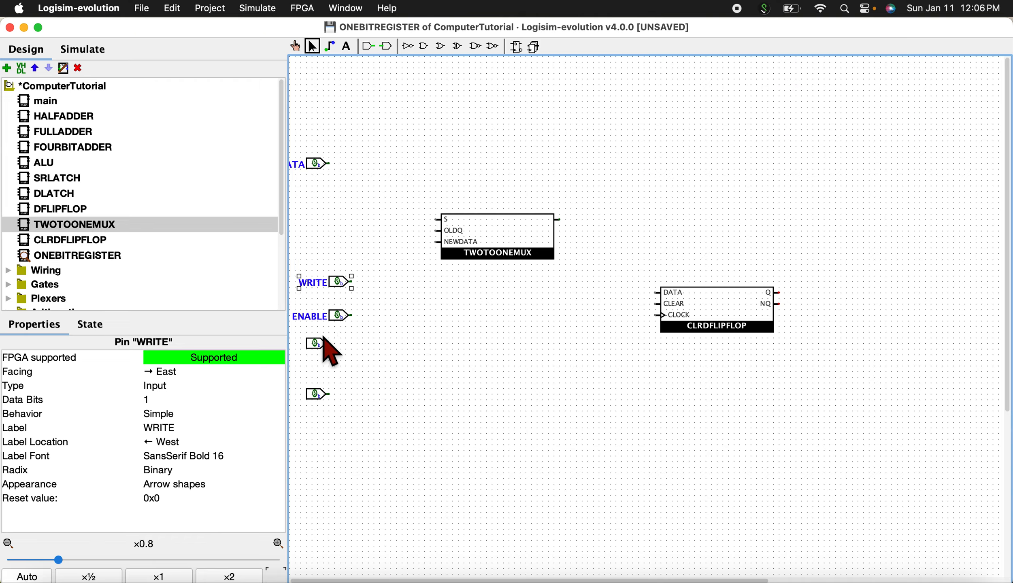
# Label the fourth input pin CLOCK and the lowest one CLEAR.
pyautogui.click(320, 343)
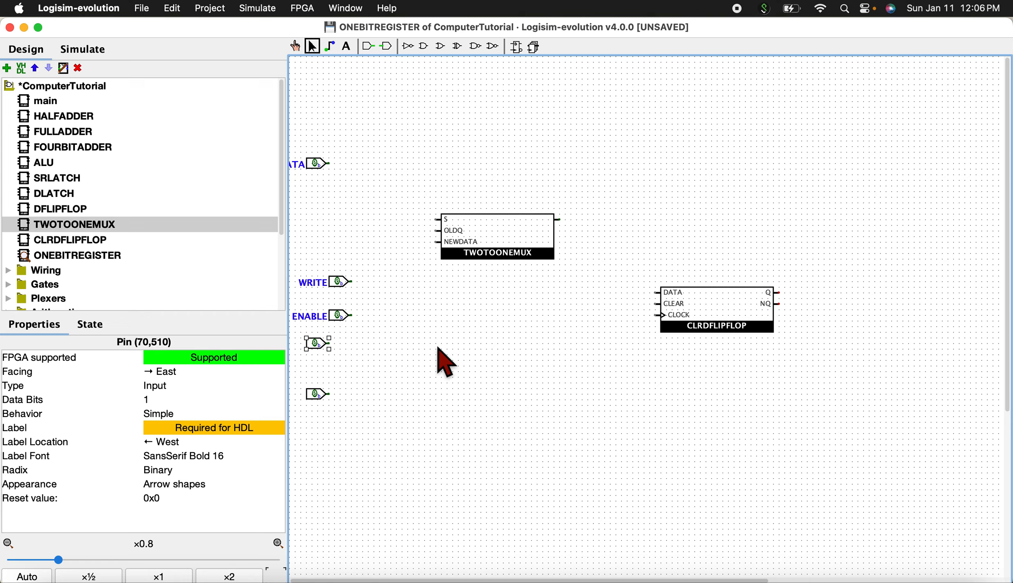
pyautogui.doubleClick(320, 344)
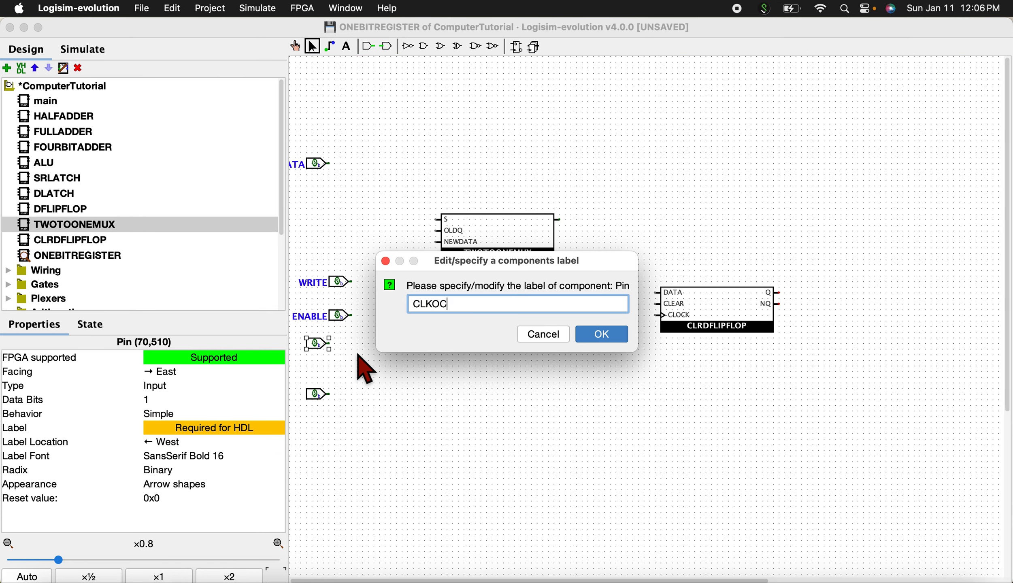
pyautogui.press('Return')
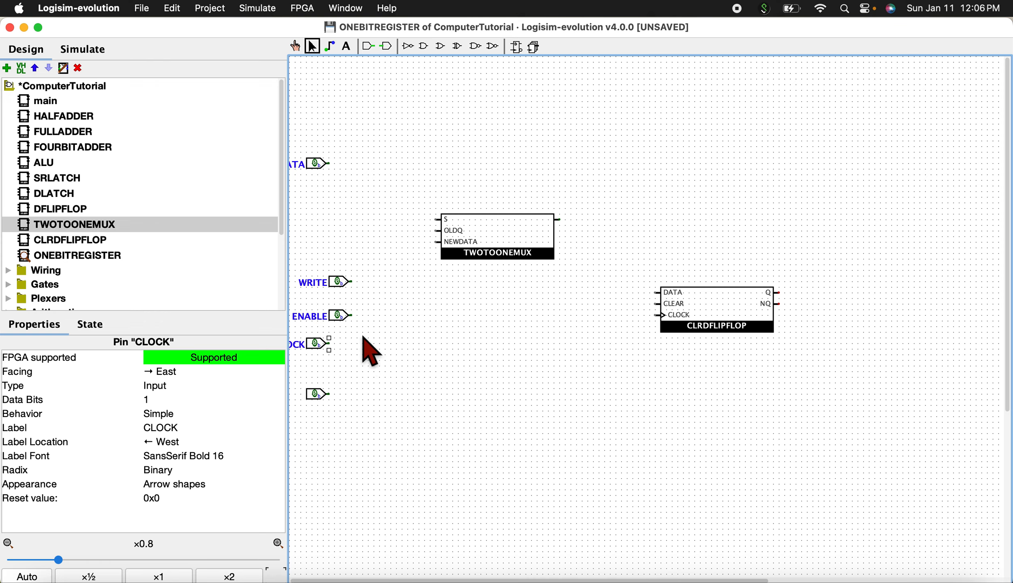
pyautogui.doubleClick(319, 394)
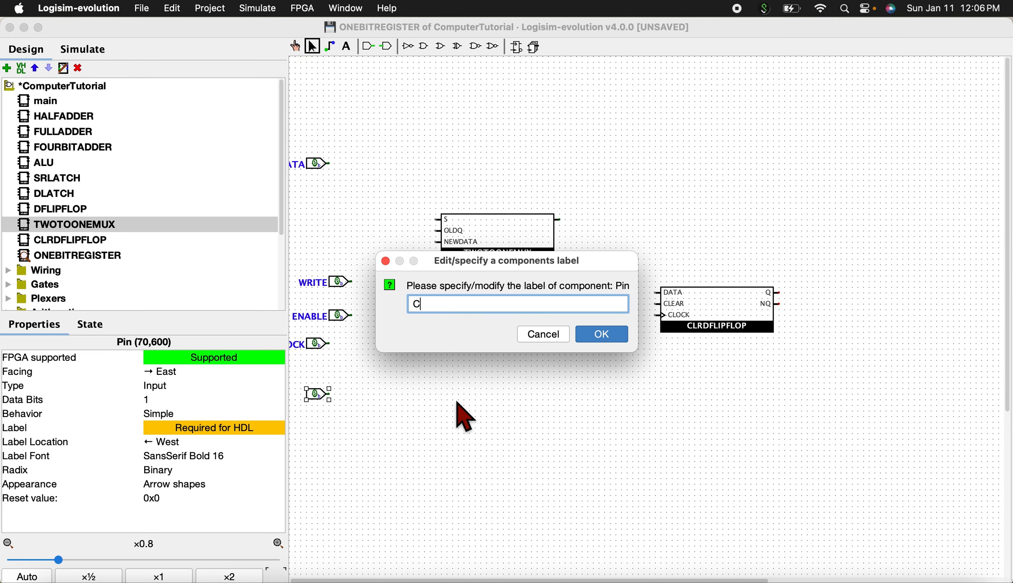
pyautogui.write('CLEAR')
pyautogui.press('Return')
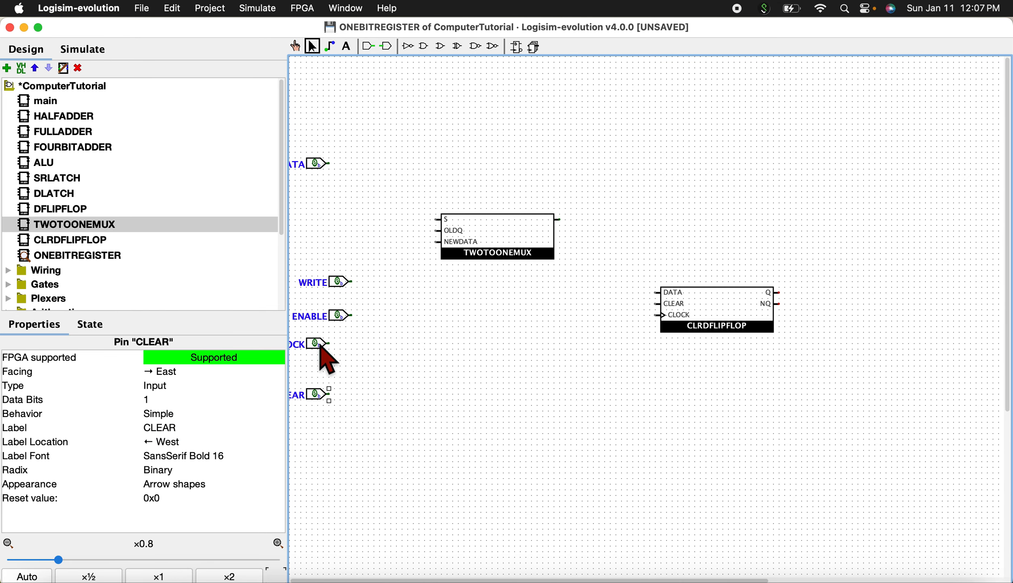
# Move the DATA, CLOCK and CLEAR input pins closer to the multiplexer and line them up beside the WRITE and ENABLE pins.
pyautogui.moveTo(321, 344); pyautogui.dragTo(338, 344)
pyautogui.moveTo(321, 392); pyautogui.dragTo(341, 368)
pyautogui.moveTo(323, 167); pyautogui.dragTo(341, 201)
# Move CLRDFLIPFLOP closer to the multiplexer and wire the CLEAR and CLOCK pins to its matching inputs.
pyautogui.moveTo(709, 314); pyautogui.dragTo(625, 314)
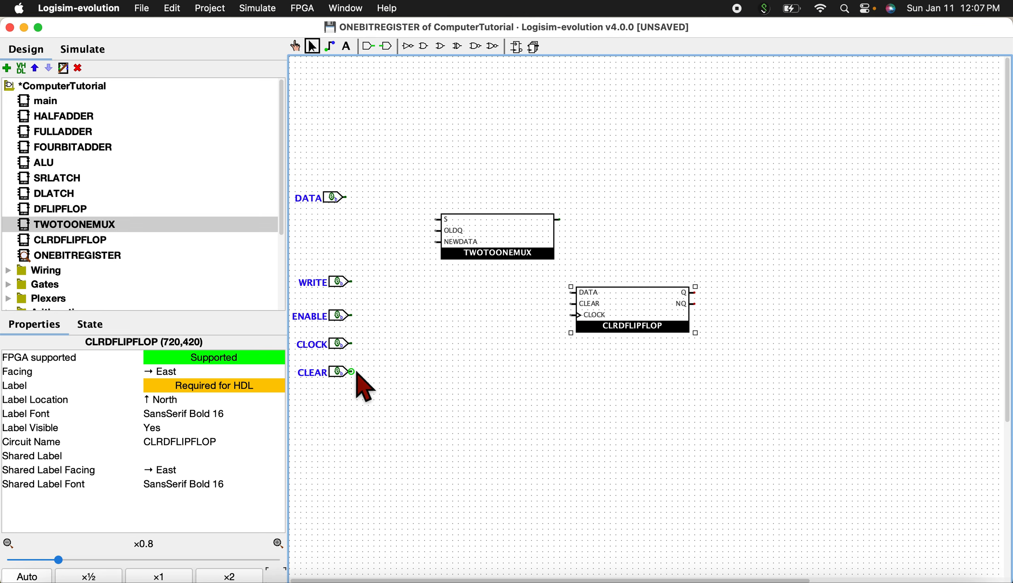
pyautogui.moveTo(357, 372)
pyautogui.mouseDown()
pyautogui.moveTo(471, 369)
pyautogui.moveTo(554, 309)
pyautogui.moveTo(569, 309)
pyautogui.mouseUp()
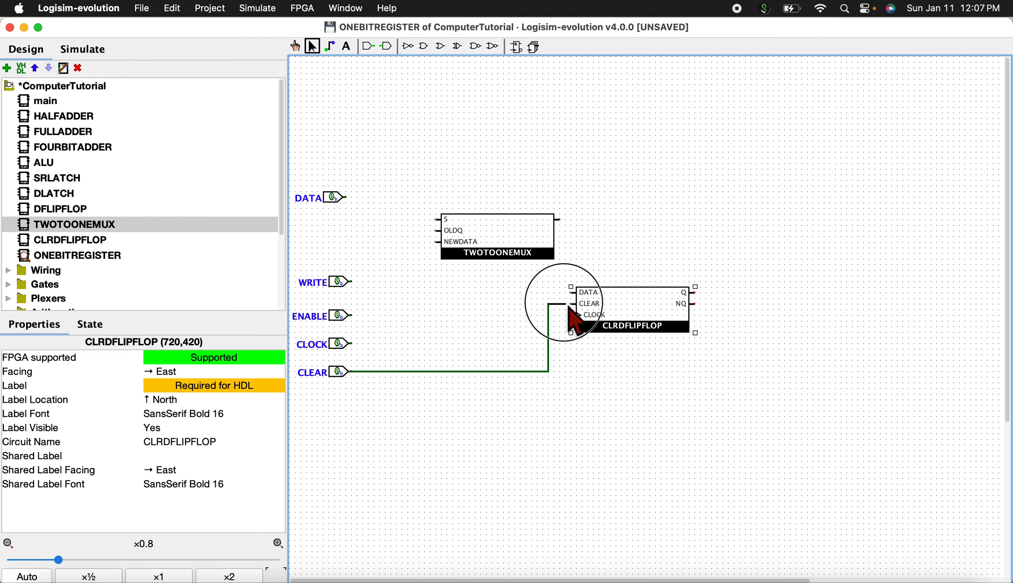
pyautogui.moveTo(353, 344); pyautogui.dragTo(583, 334)
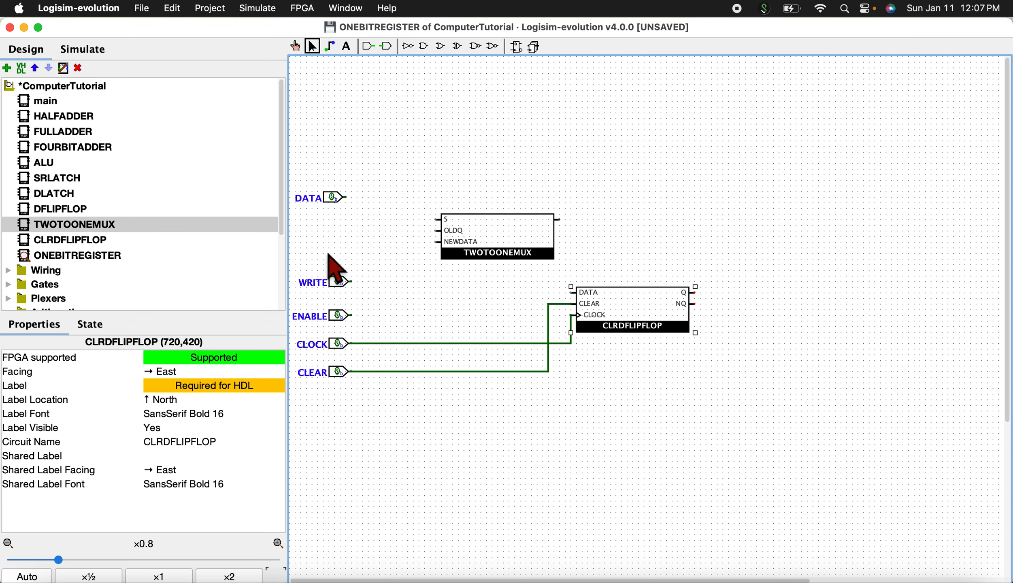
# Add an AND gate fed by the WRITE and ENABLE pins and wire its output to the multiplexer's S input.
pyautogui.click(340, 284)
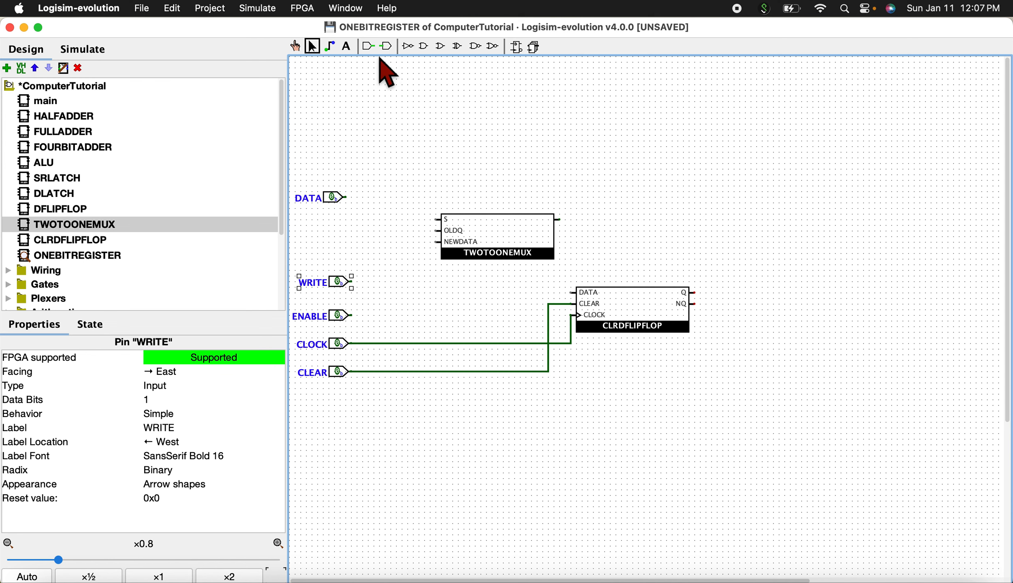
pyautogui.click(425, 46)
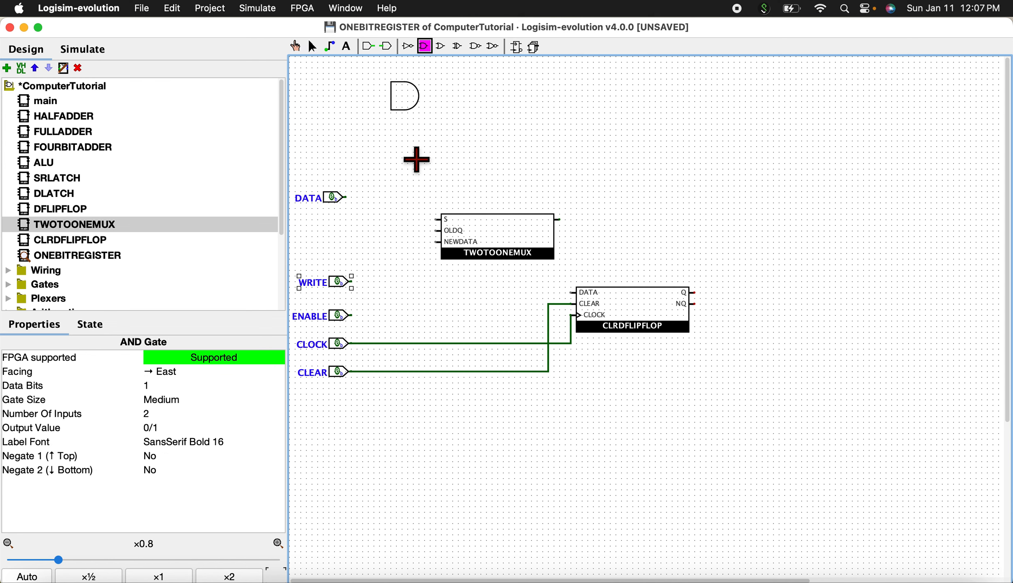
pyautogui.click(417, 303)
pyautogui.moveTo(352, 282); pyautogui.dragTo(380, 282)
pyautogui.moveTo(357, 317); pyautogui.dragTo(436, 220)
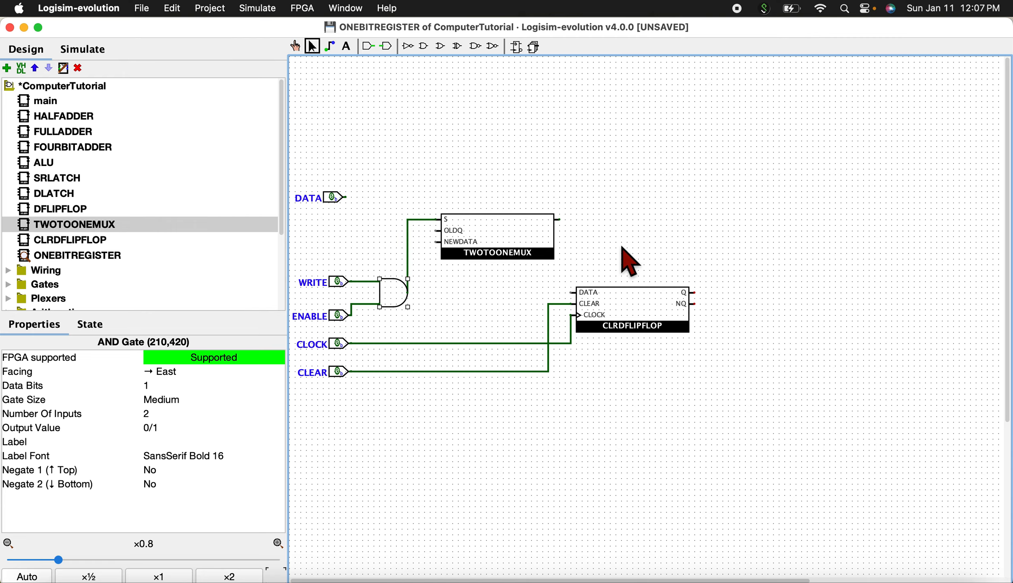
# Wire the multiplexer's output to the flip-flop's DATA input, and connect the lowered DATA pin to NEWDATA.
pyautogui.moveTo(560, 220); pyautogui.dragTo(572, 292)
pyautogui.moveTo(343, 198); pyautogui.dragTo(348, 248)
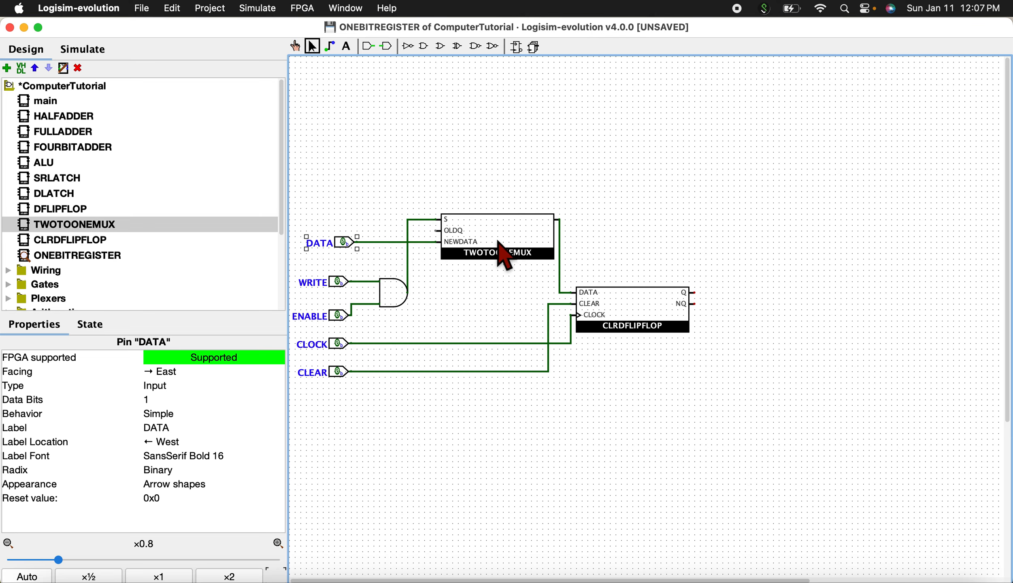
# Add an output pin on the flip-flop's Q and feed Q back to the multiplexer's OLDQ input.
pyautogui.click(386, 46)
pyautogui.click(707, 302)
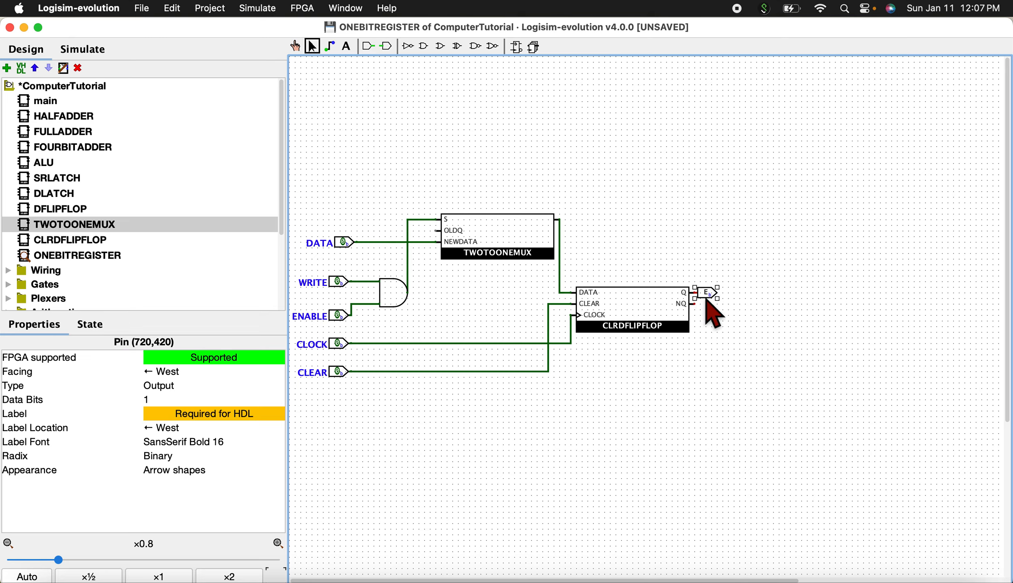
pyautogui.moveTo(709, 301); pyautogui.dragTo(439, 231)
# Test the register by setting CLOCK to 1, toggling CLEAR on and off, and returning CLOCK to 0.
pyautogui.click(295, 46)
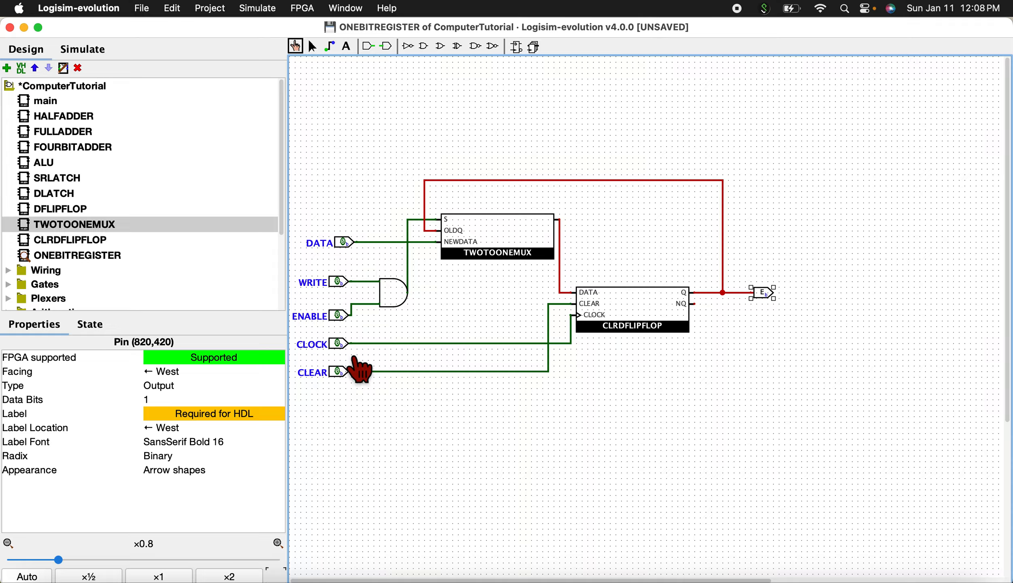
pyautogui.click(342, 347)
pyautogui.click(342, 374)
pyautogui.click(341, 373)
pyautogui.click(342, 373)
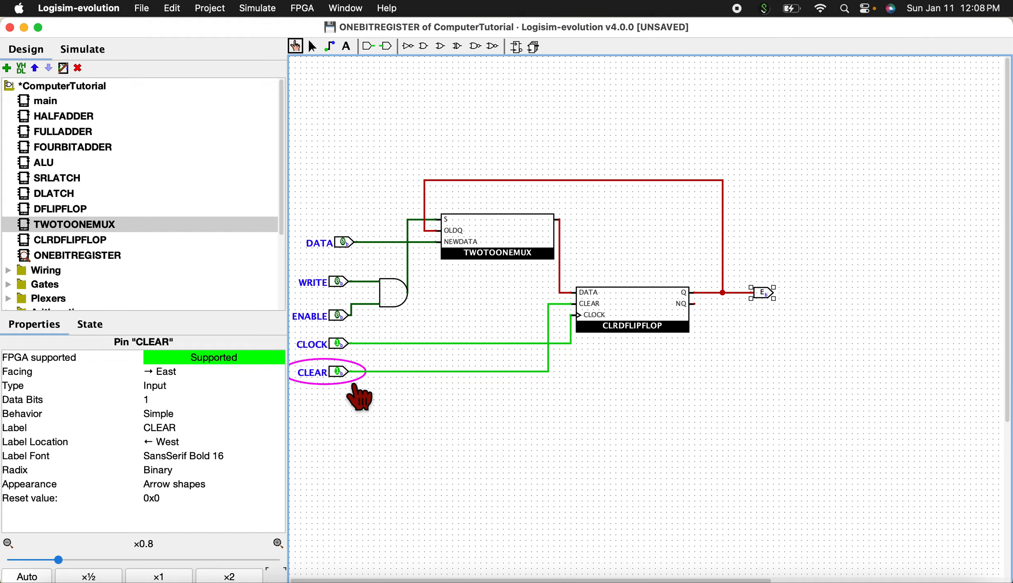
pyautogui.click(342, 373)
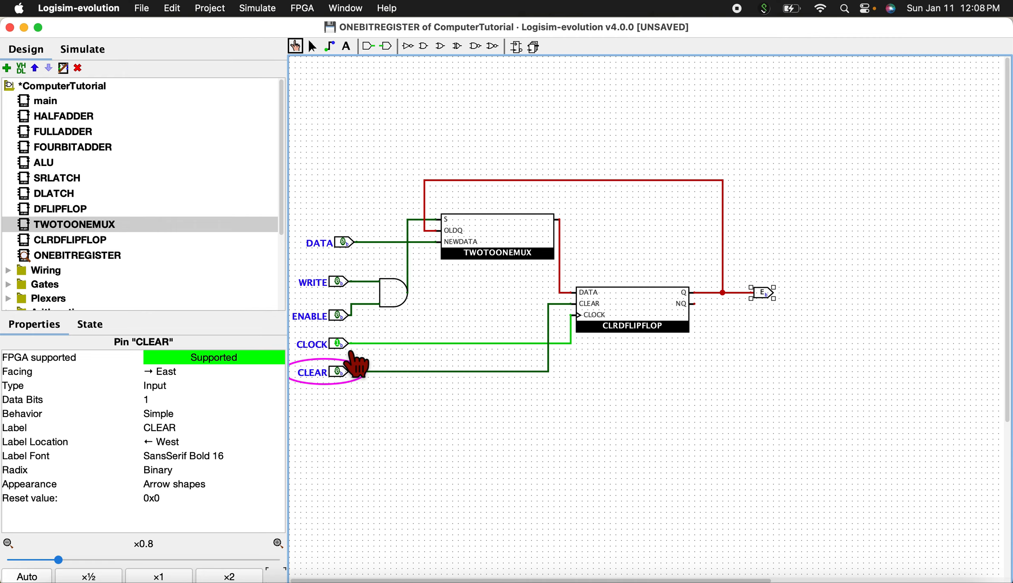
pyautogui.click(342, 345)
# Test storing a 1 with DATA, WRITE and ENABLE at 1 and a CLOCK pulse, returning all three inputs to 0.
pyautogui.click(345, 243)
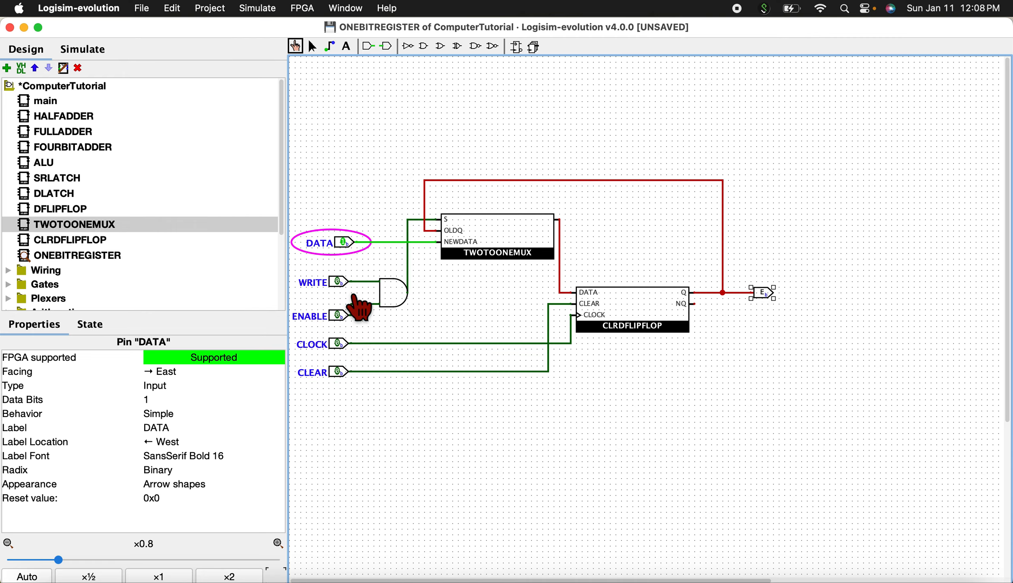
pyautogui.click(341, 282)
pyautogui.click(342, 316)
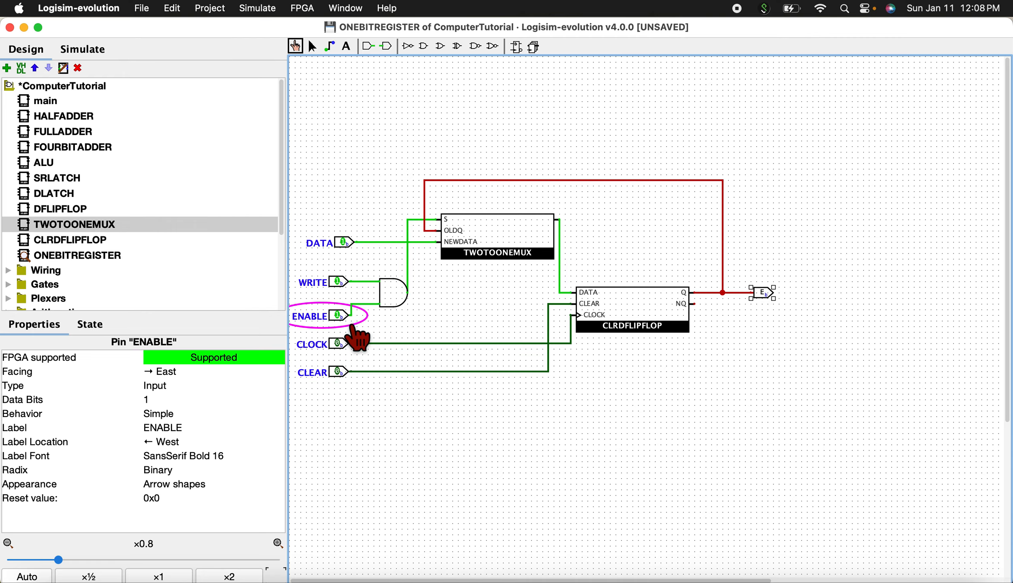
pyautogui.click(341, 343)
pyautogui.click(340, 344)
pyautogui.click(340, 316)
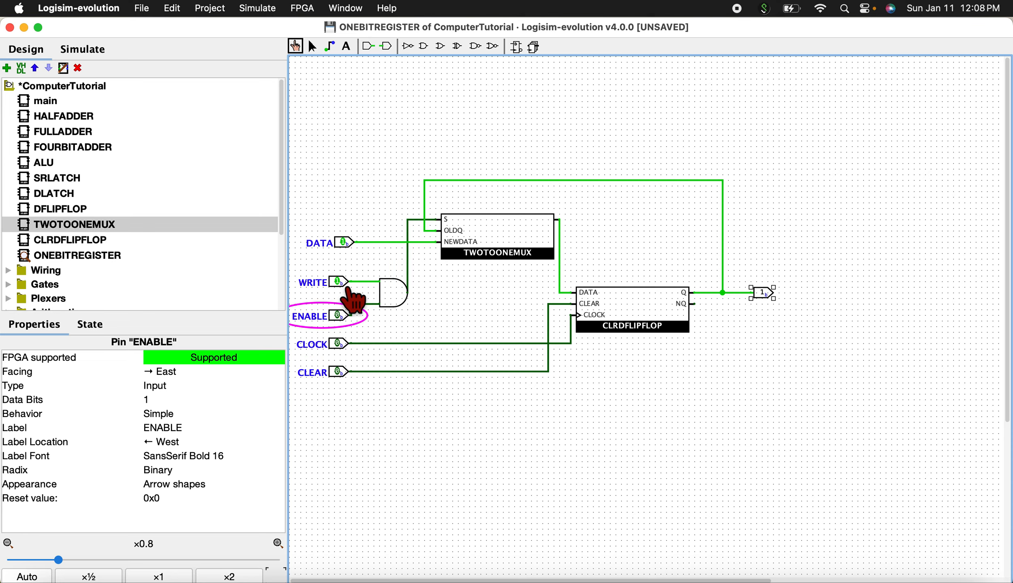
pyautogui.click(339, 281)
pyautogui.click(344, 242)
# Test clearing the register by setting CLEAR to 1, pulsing CLOCK, and returning CLEAR to 0.
pyautogui.click(339, 372)
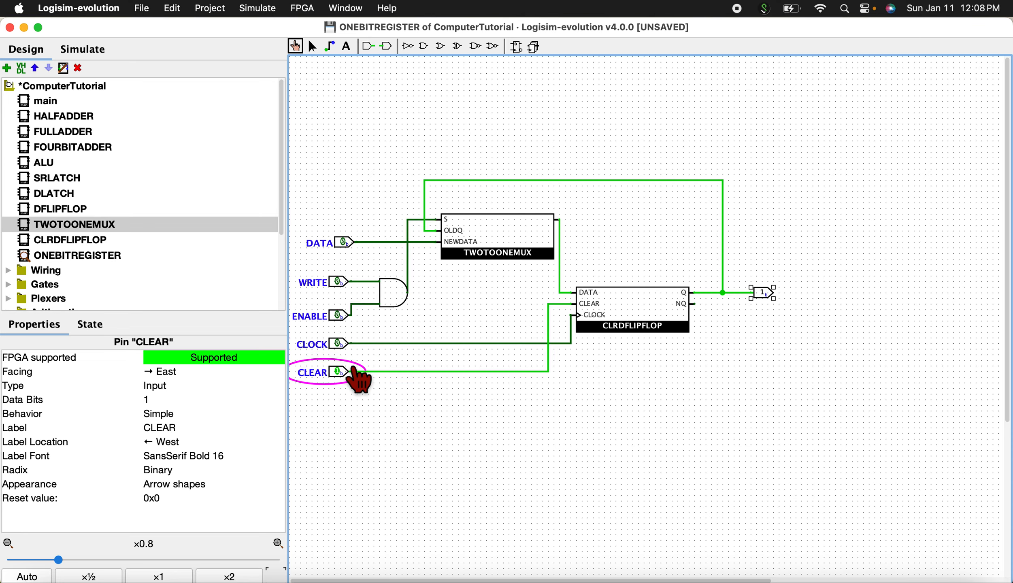
pyautogui.click(340, 343)
pyautogui.click(339, 343)
pyautogui.click(339, 372)
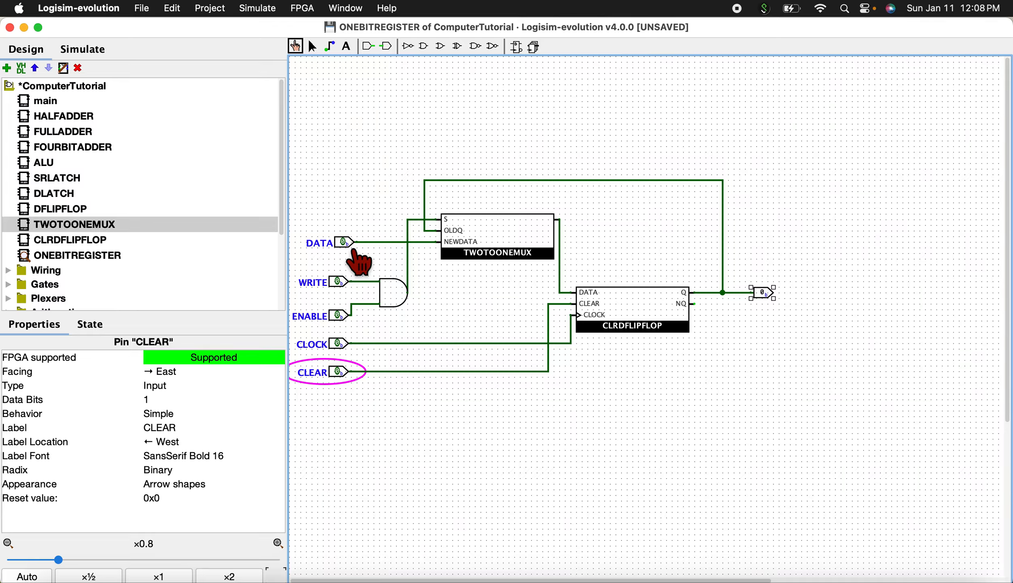
# Set DATA to 1 and toggle WRITE, ENABLE, CLOCK and CLEAR one at a time to check the register's output.
pyautogui.click(344, 242)
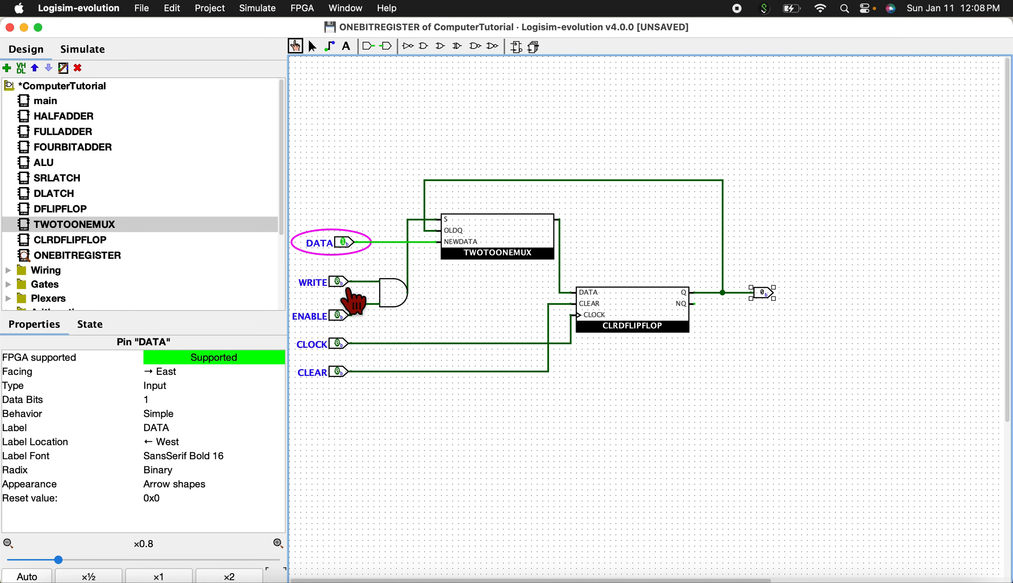
pyautogui.click(346, 287)
pyautogui.click(335, 279)
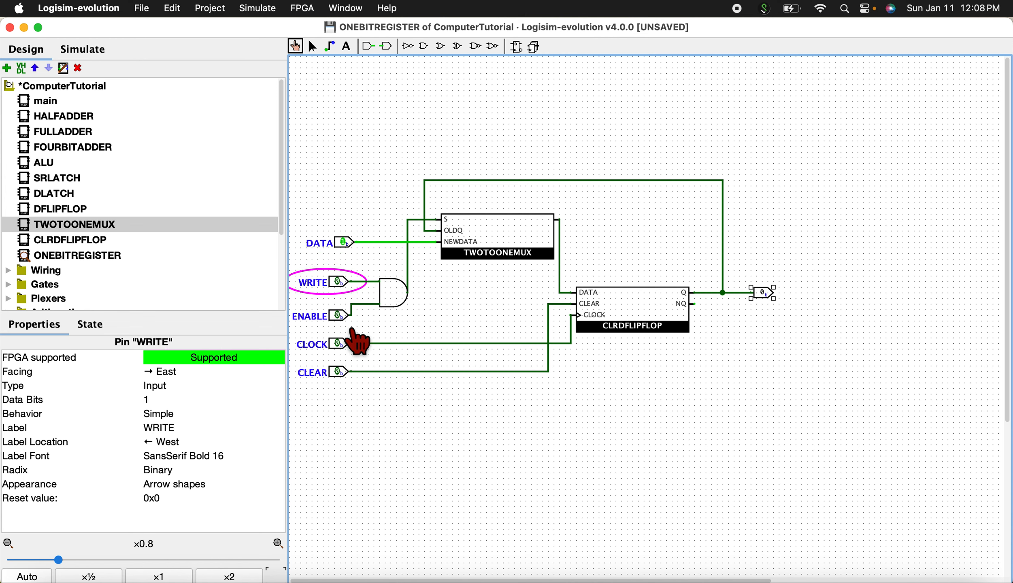
pyautogui.click(337, 315)
pyautogui.click(337, 315)
pyautogui.click(337, 344)
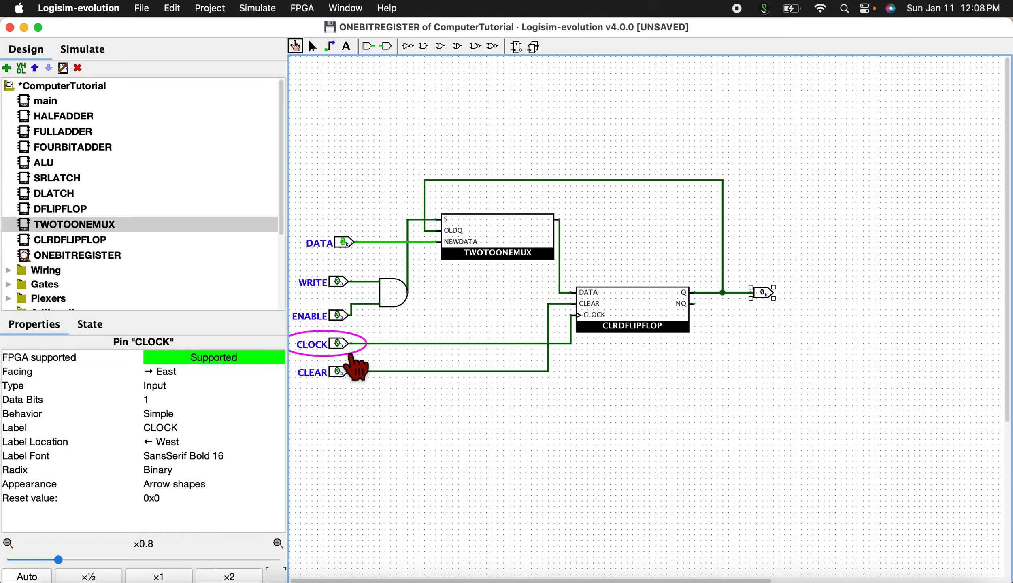
pyautogui.click(344, 372)
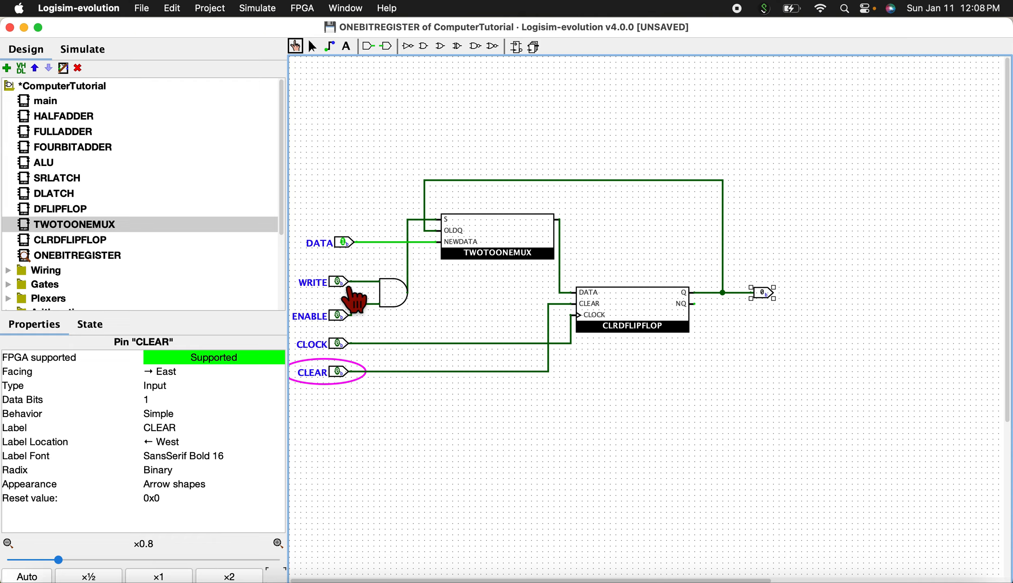
# With DATA at 1, set WRITE and ENABLE to 1, pulse CLOCK, and return ENABLE to 0.
pyautogui.click(337, 281)
pyautogui.click(338, 315)
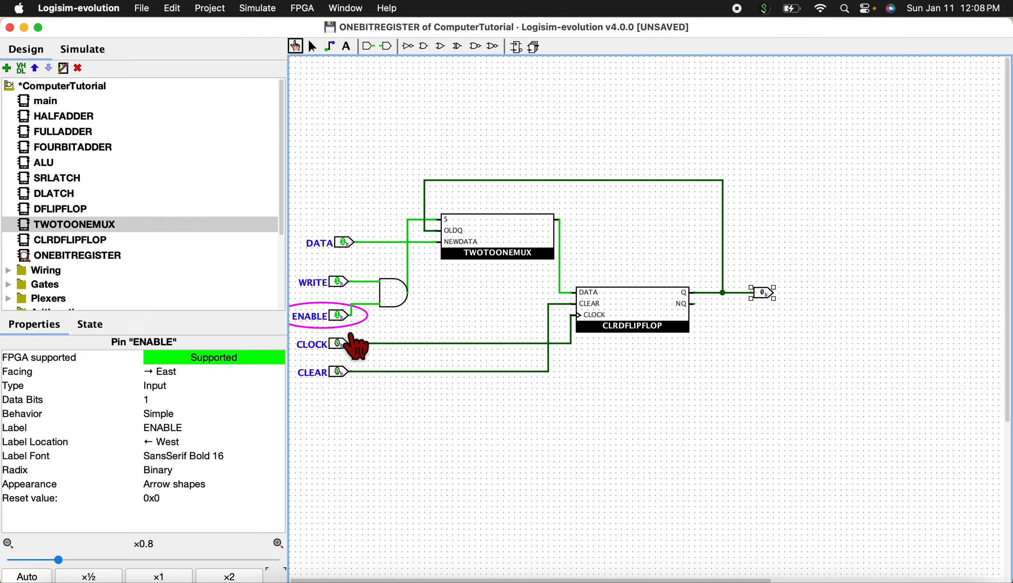
pyautogui.click(339, 343)
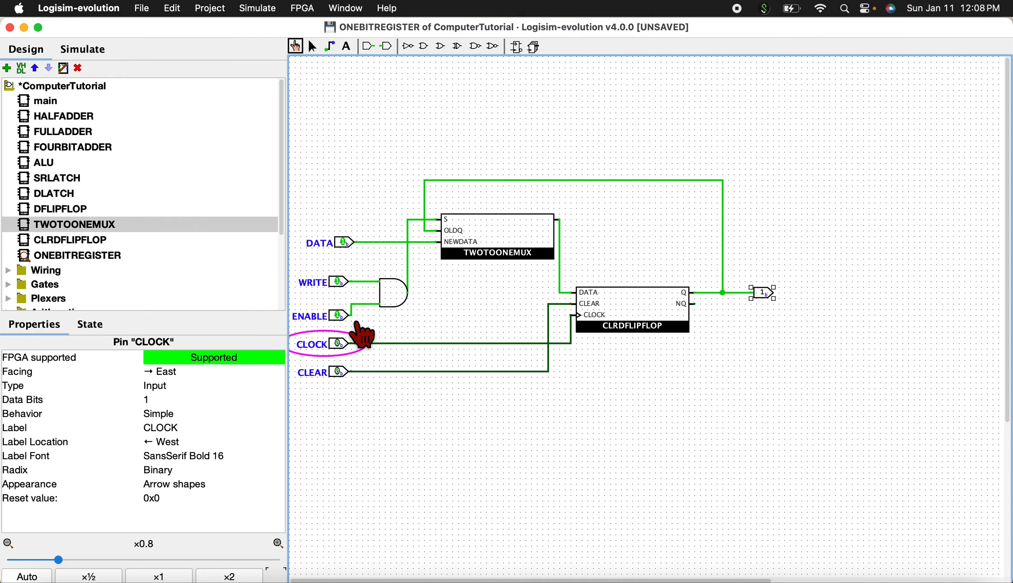
pyautogui.click(339, 315)
# Test storing a 0 with DATA at 0, WRITE and ENABLE at 1 and a CLOCK pulse, returning WRITE and ENABLE to 0.
pyautogui.click(345, 242)
pyautogui.click(338, 281)
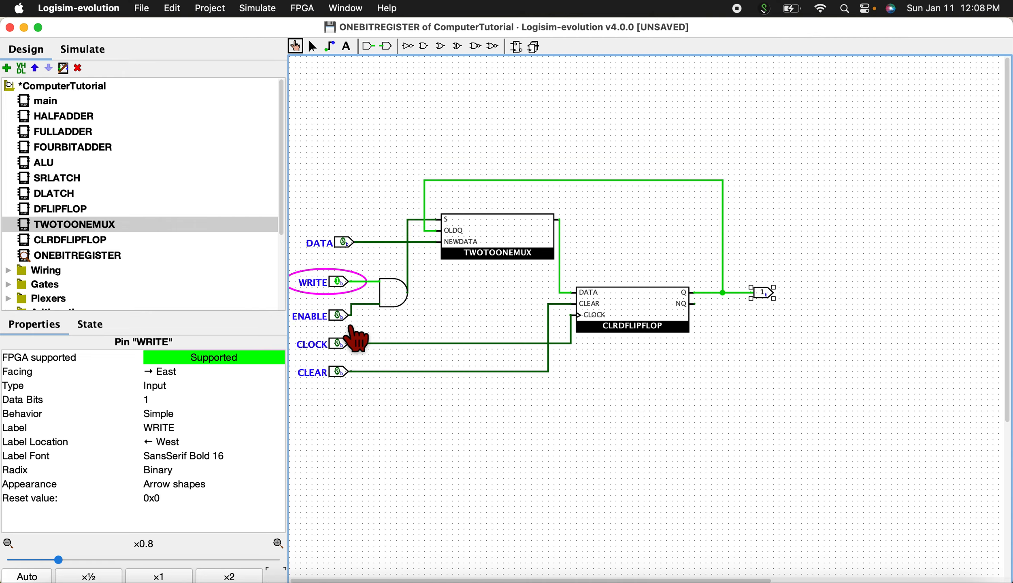
pyautogui.click(339, 316)
pyautogui.click(342, 346)
pyautogui.click(342, 346)
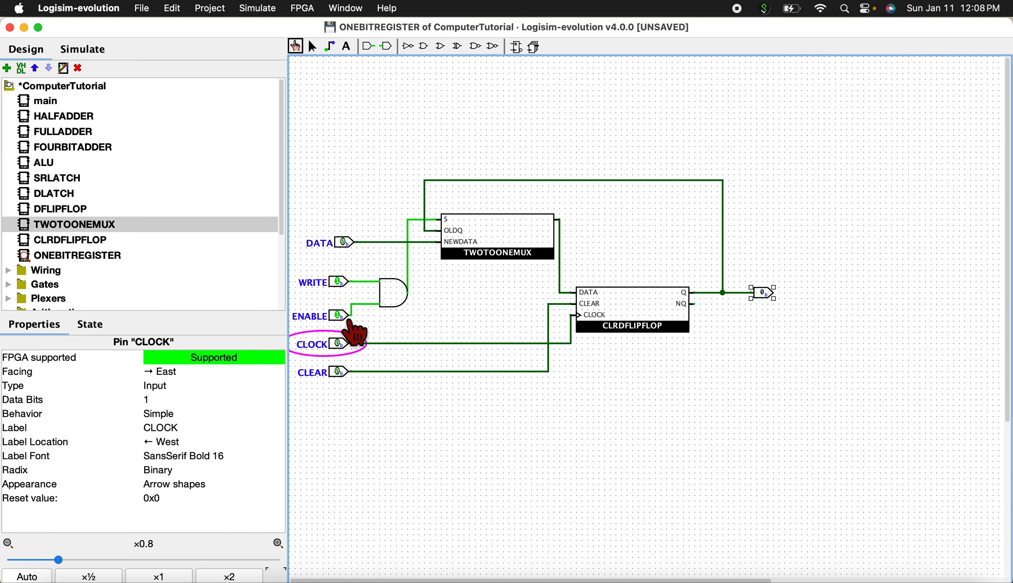
pyautogui.click(344, 316)
pyautogui.click(343, 284)
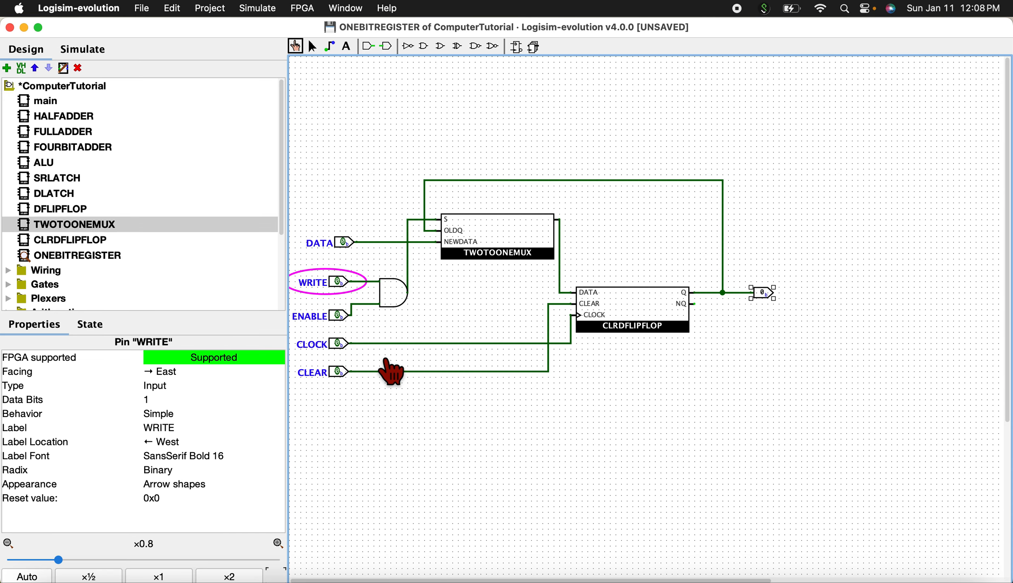
# Store a 1 again using DATA, WRITE, ENABLE and a CLOCK pulse, returning ENABLE, WRITE and DATA to 0.
pyautogui.click(344, 242)
pyautogui.click(338, 282)
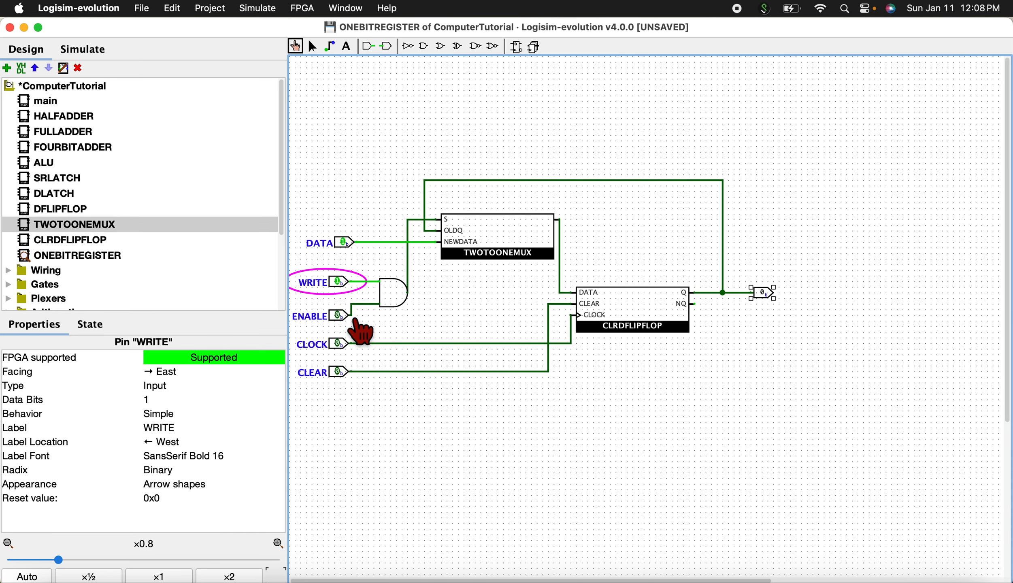
pyautogui.click(339, 315)
pyautogui.click(340, 344)
pyautogui.click(340, 343)
pyautogui.click(338, 315)
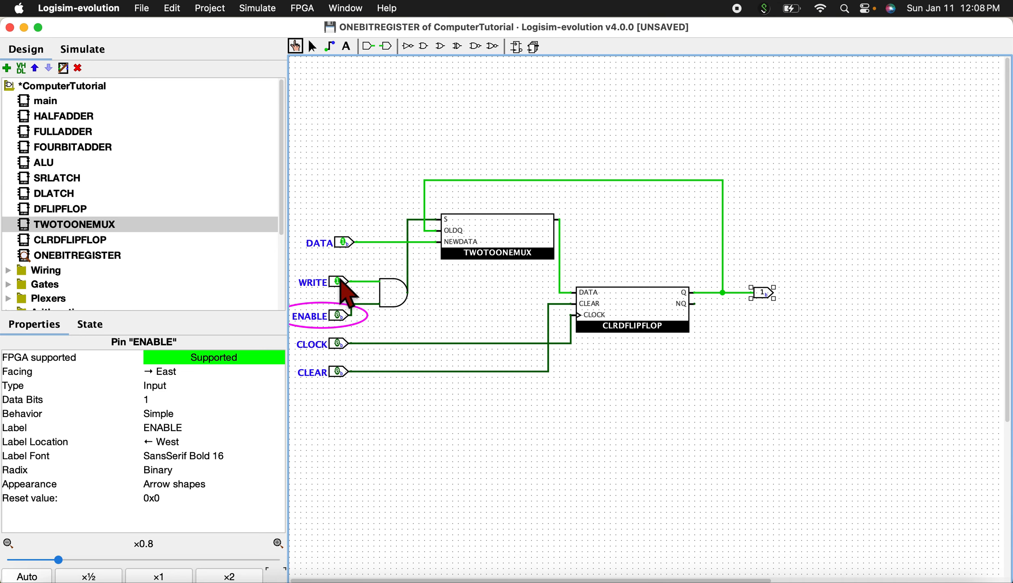
pyautogui.click(338, 281)
pyautogui.click(344, 242)
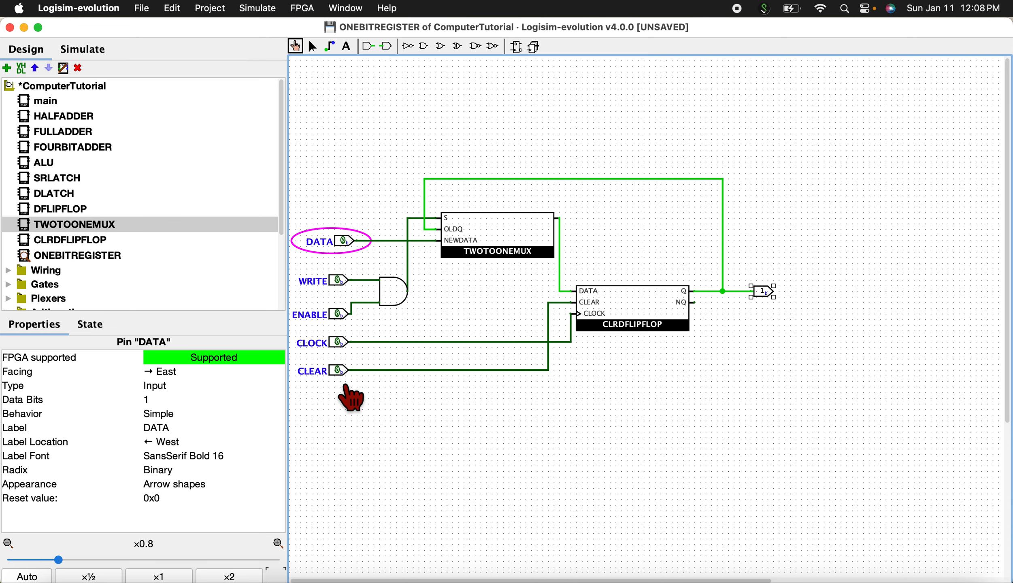
# Reset the stored bit by setting CLEAR to 1, pulsing CLOCK, and returning CLEAR to 0.
pyautogui.click(339, 371)
pyautogui.click(339, 343)
pyautogui.click(339, 342)
pyautogui.click(338, 371)
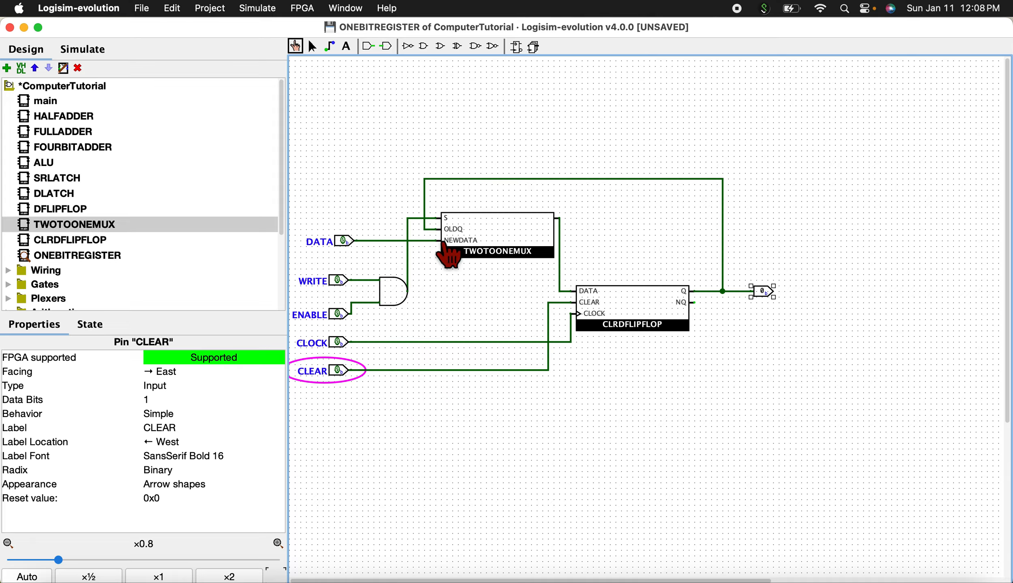
# Save the project and add a new circuit named FOURBITREGISTER.
pyautogui.press('super+s')
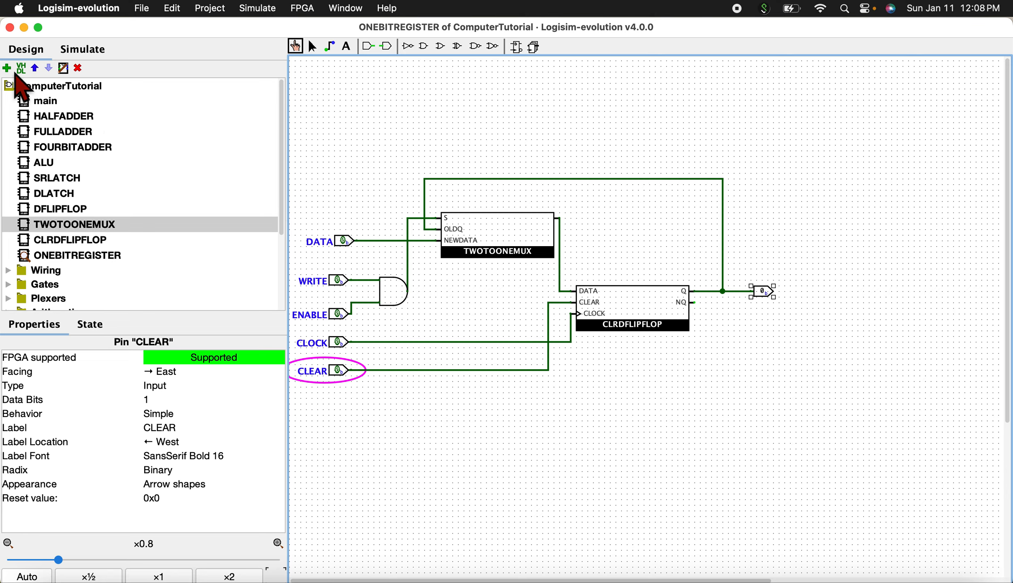
pyautogui.click(6, 67)
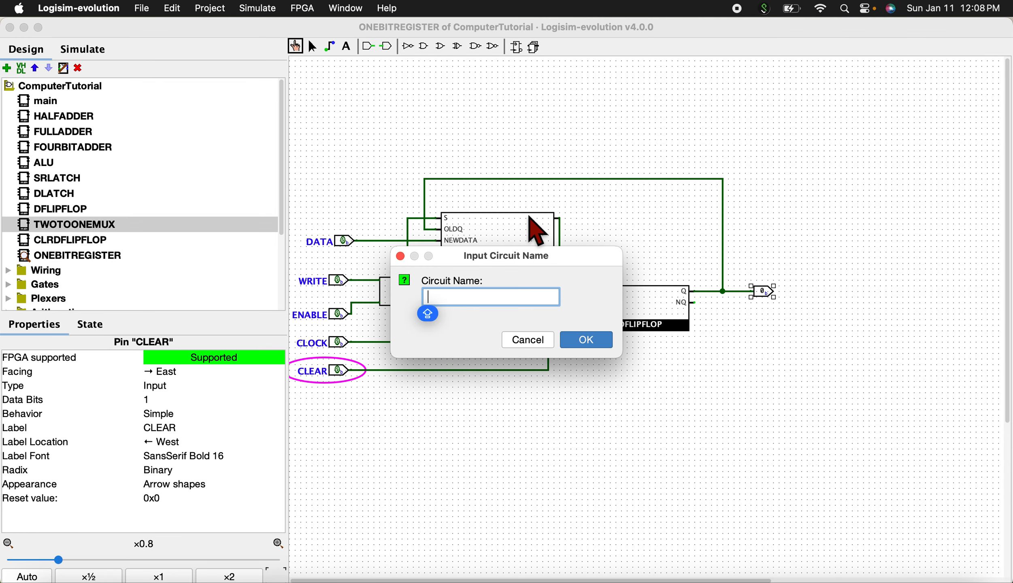
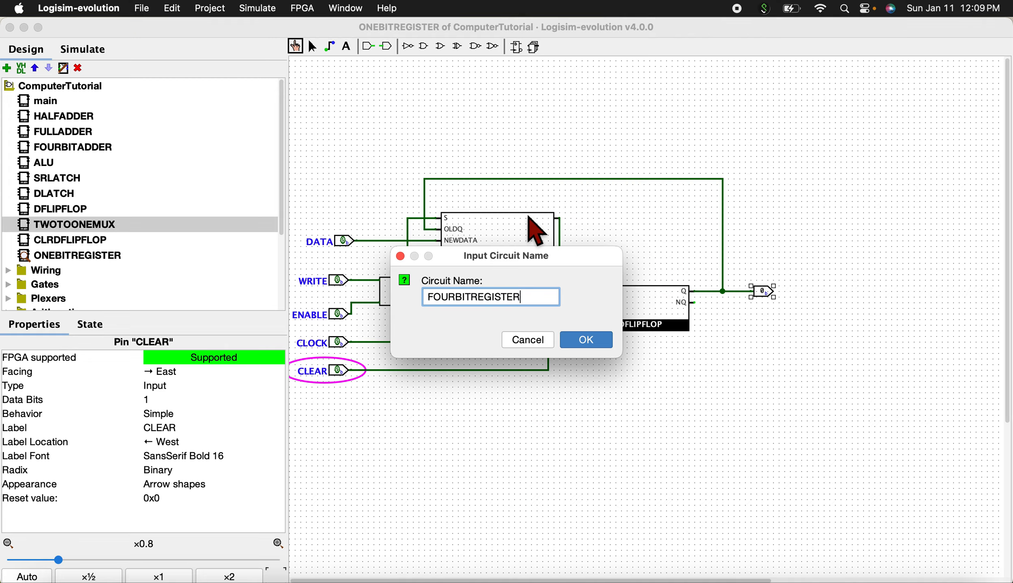
pyautogui.press('Return')
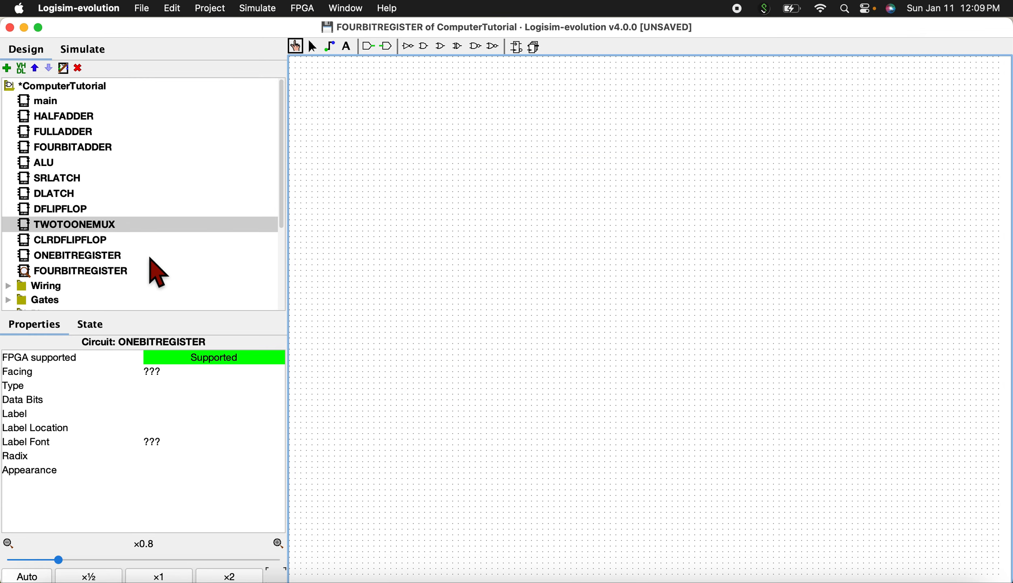
# Place four ONEBITREGISTER instances in the FOURBITREGISTER circuit, stacked directly beneath one another in a single column.
pyautogui.click(150, 259)
pyautogui.click(654, 168)
pyautogui.click(224, 256)
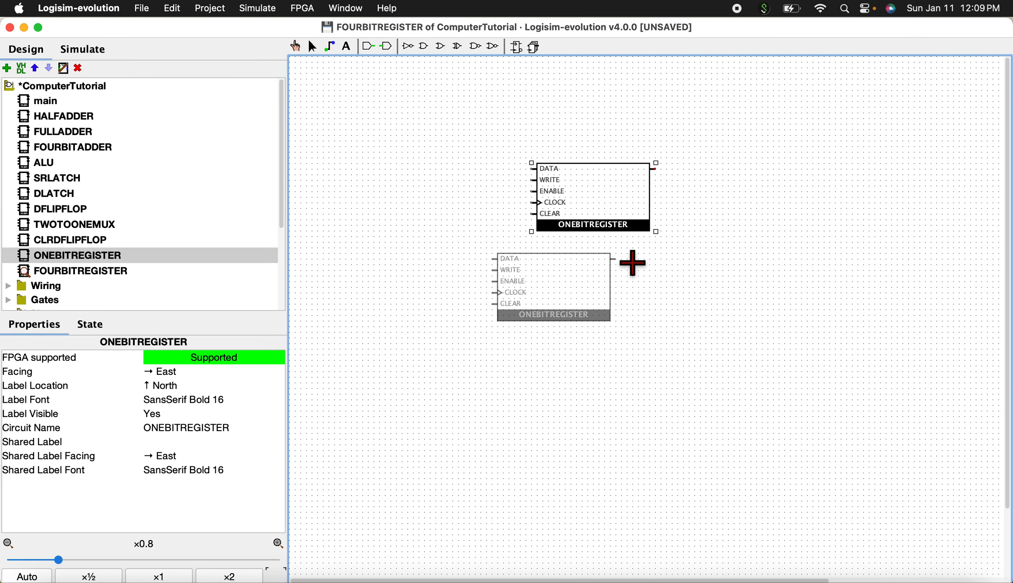
pyautogui.click(656, 235)
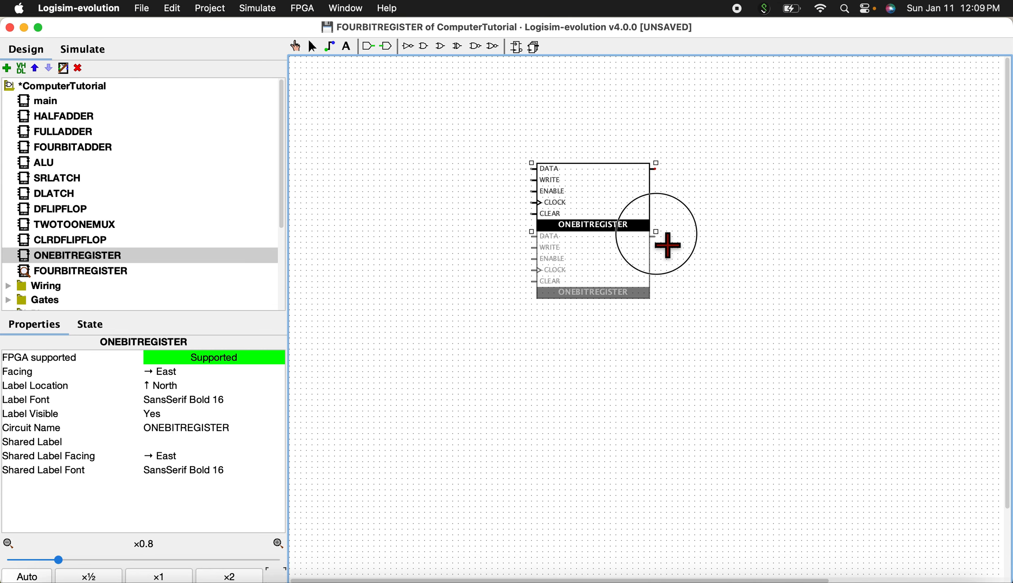
pyautogui.click(277, 256)
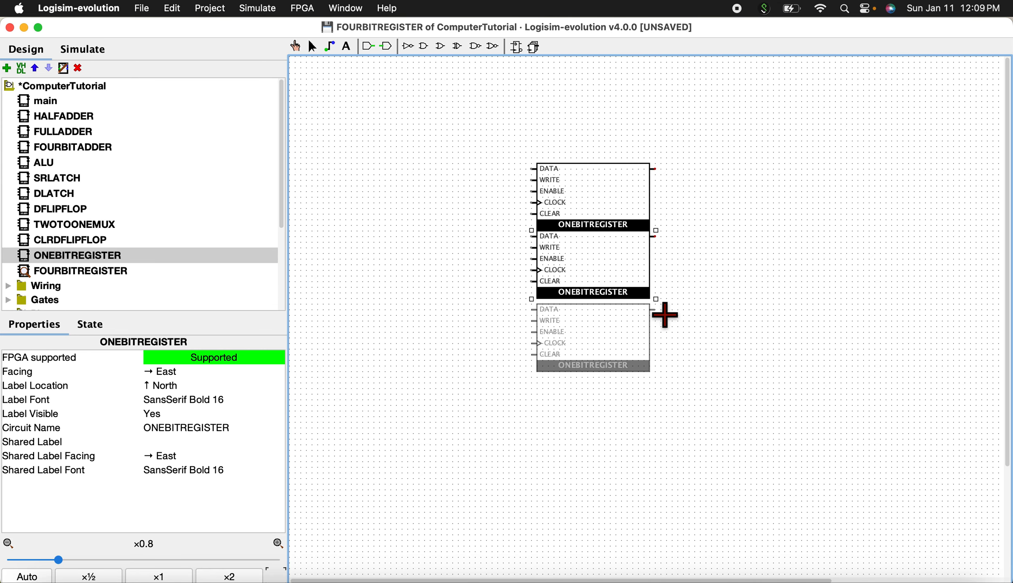
pyautogui.click(663, 313)
pyautogui.click(259, 256)
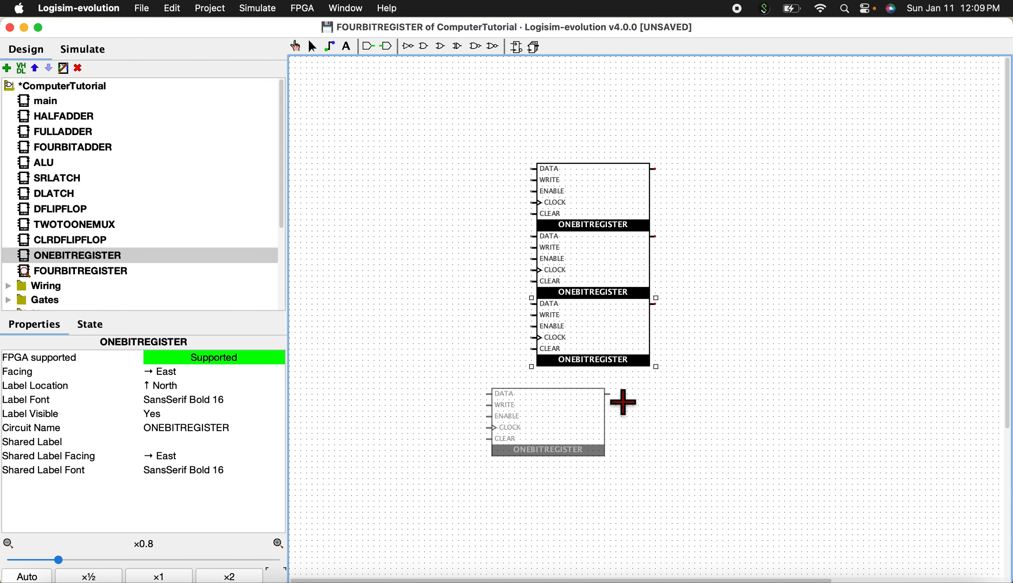
pyautogui.click(664, 372)
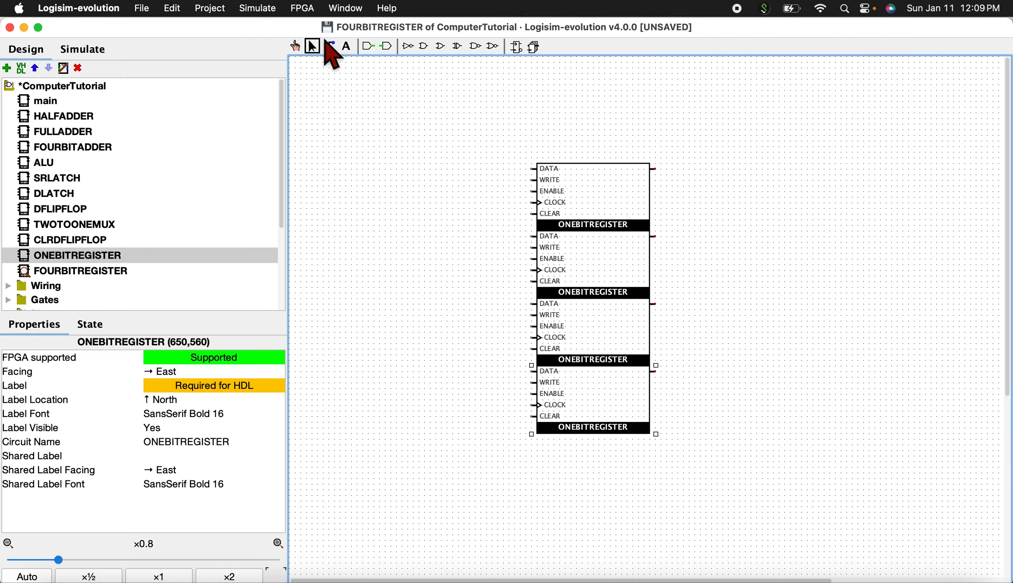
# Add four one-bit input pins stacked in a column at the upper left of the circuit.
pyautogui.click(368, 46)
pyautogui.click(370, 102)
pyautogui.click(373, 49)
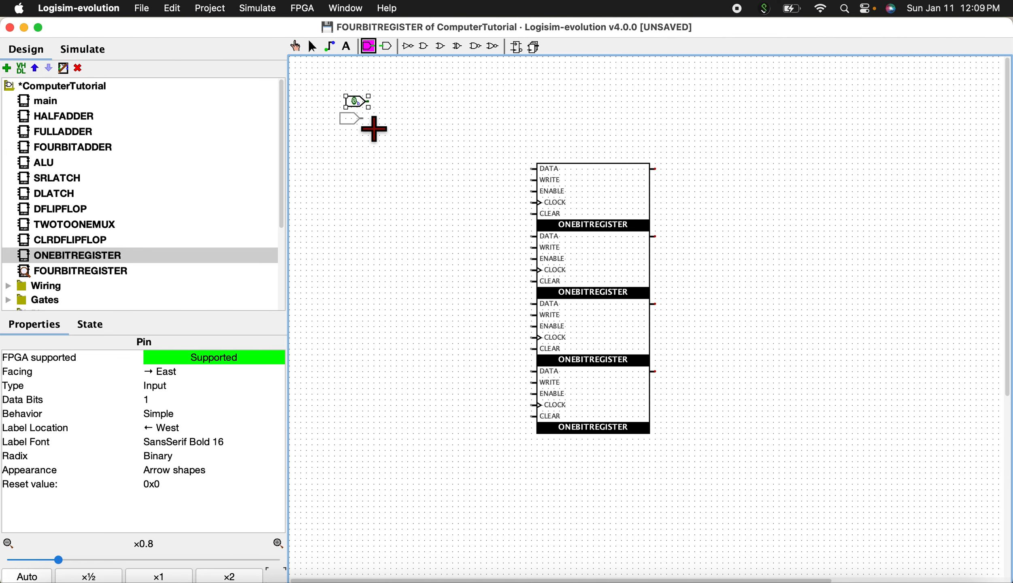
pyautogui.click(369, 113)
pyautogui.click(370, 47)
pyautogui.click(370, 124)
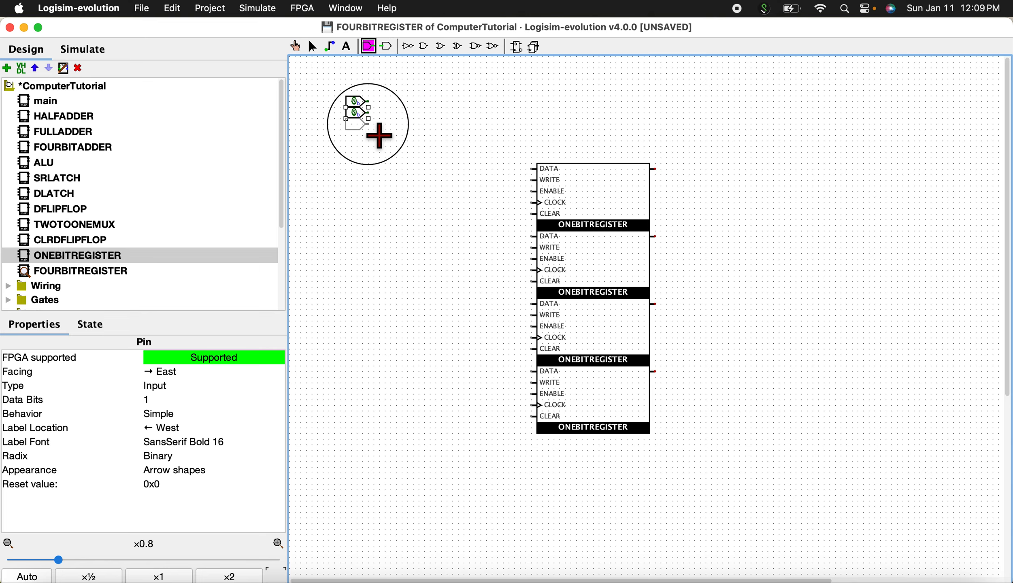
pyautogui.click(369, 45)
pyautogui.click(366, 134)
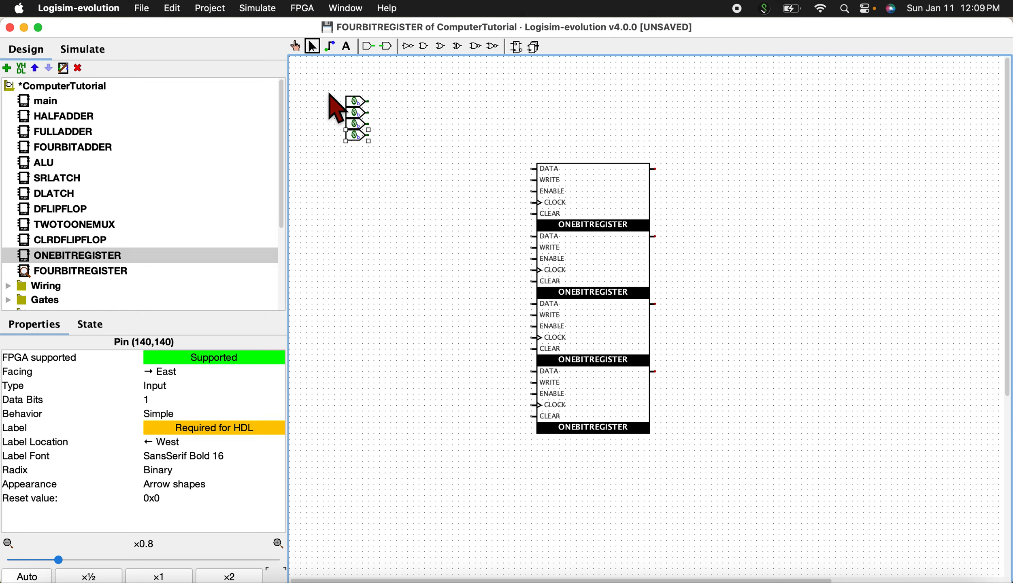
# Move the four input pins level with the top register and wire each one to a different register's DATA input, in order.
pyautogui.moveTo(324, 84); pyautogui.dragTo(383, 174)
pyautogui.moveTo(356, 95); pyautogui.dragTo(389, 174)
pyautogui.moveTo(365, 105)
pyautogui.mouseDown()
pyautogui.moveTo(366, 164)
pyautogui.moveTo(354, 162)
pyautogui.moveTo(531, 168)
pyautogui.mouseUp()
pyautogui.moveTo(358, 164)
pyautogui.mouseDown()
pyautogui.moveTo(379, 184)
pyautogui.moveTo(502, 220)
pyautogui.moveTo(520, 243)
pyautogui.moveTo(511, 244)
pyautogui.moveTo(529, 242)
pyautogui.mouseUp()
pyautogui.moveTo(358, 180); pyautogui.dragTo(531, 305)
pyautogui.moveTo(357, 192); pyautogui.dragTo(533, 372)
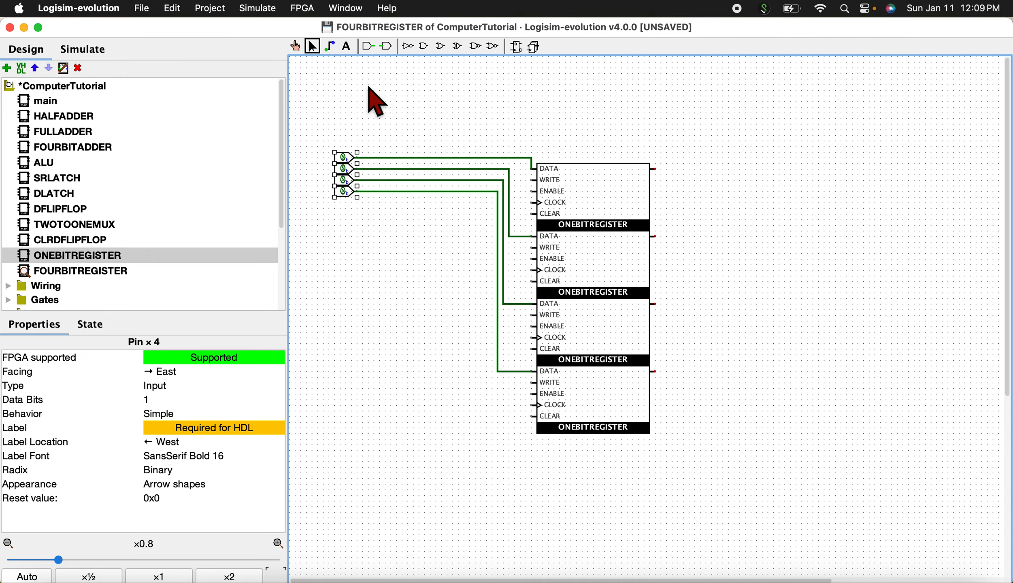
# Add four more one-bit input pins in a column below the data pins for the shared control signals.
pyautogui.click(368, 48)
pyautogui.click(364, 326)
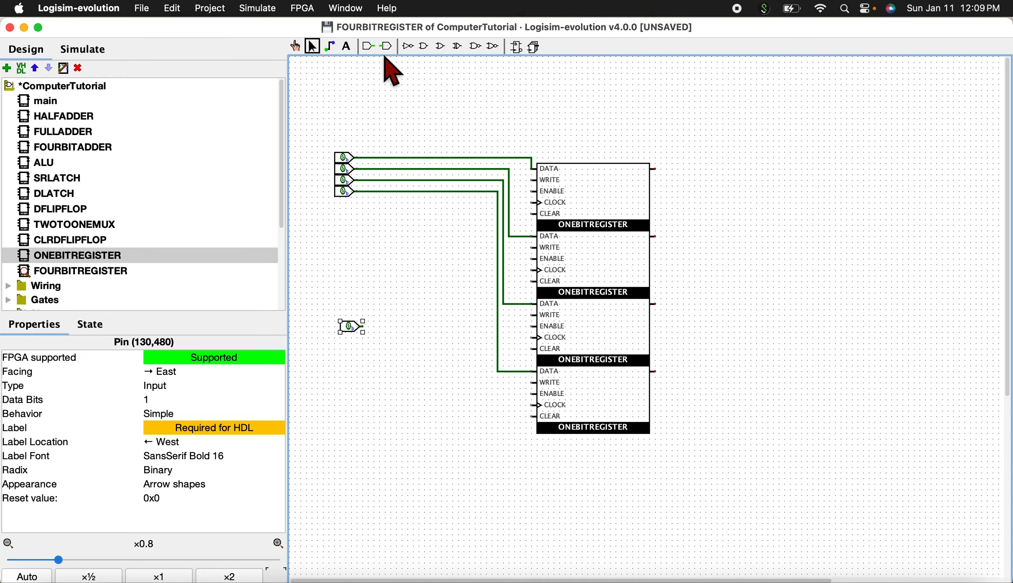
pyautogui.click(368, 46)
pyautogui.click(373, 347)
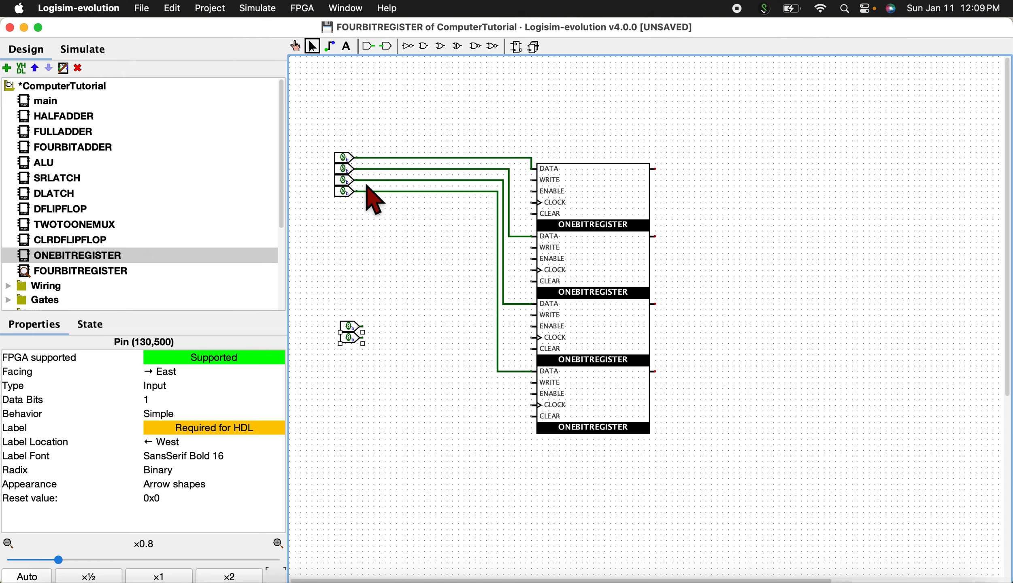
pyautogui.click(368, 46)
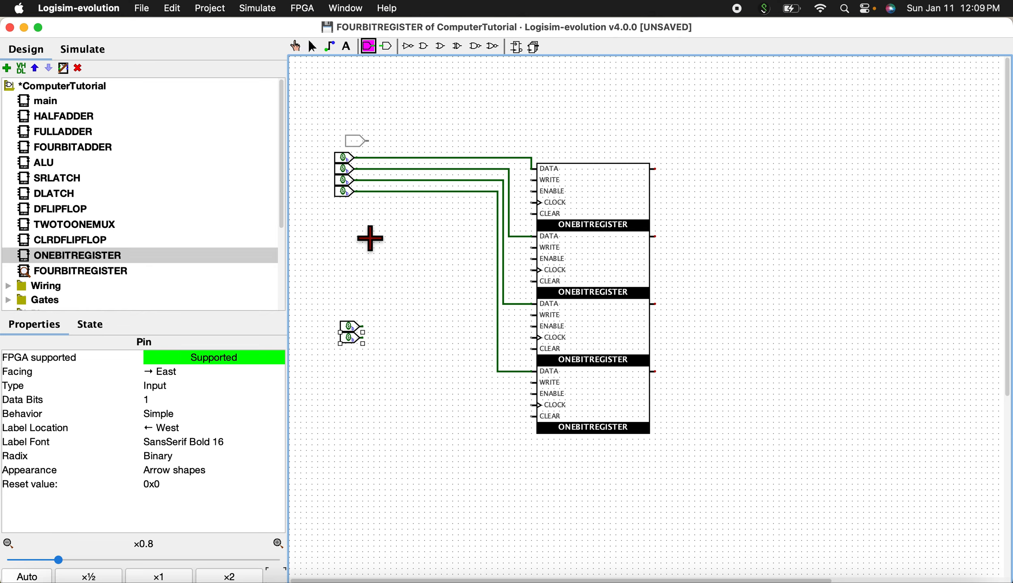
pyautogui.click(365, 350)
pyautogui.click(368, 45)
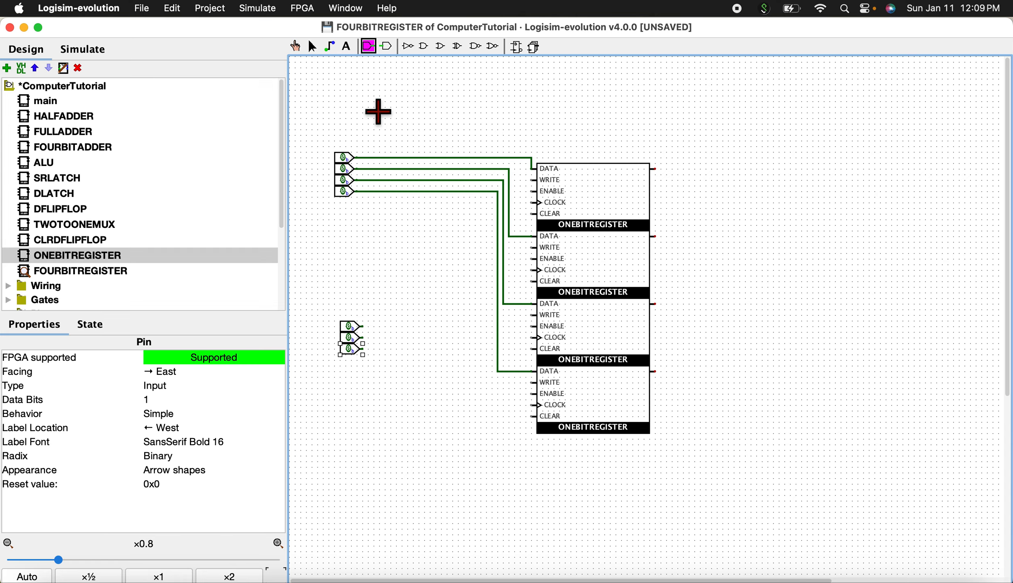
pyautogui.click(373, 370)
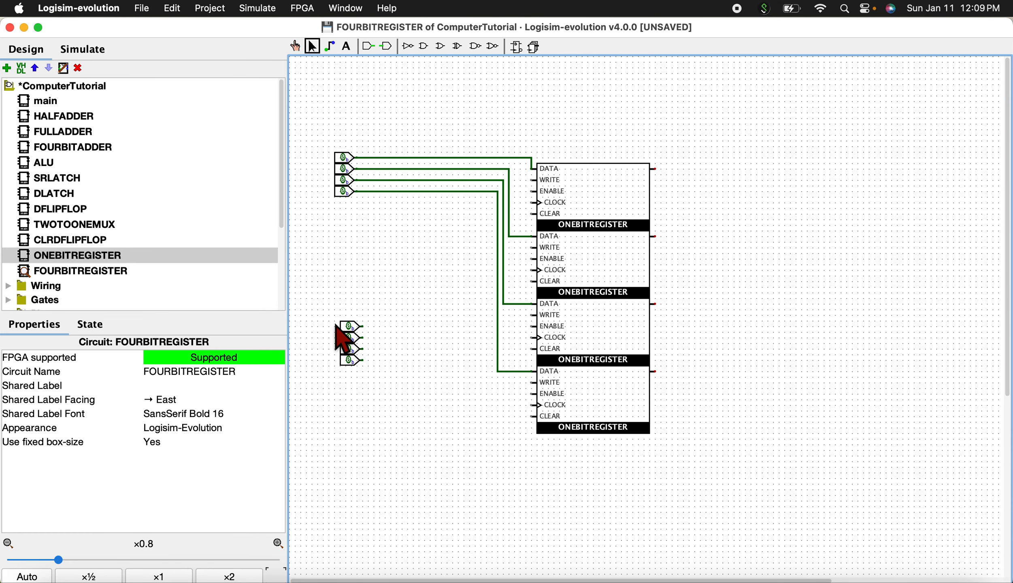
# Label the four lower input pins WRITE, ENABLE, CLOCK and CLEAR from top to bottom.
pyautogui.doubleClick(350, 328)
pyautogui.write('WRIT')
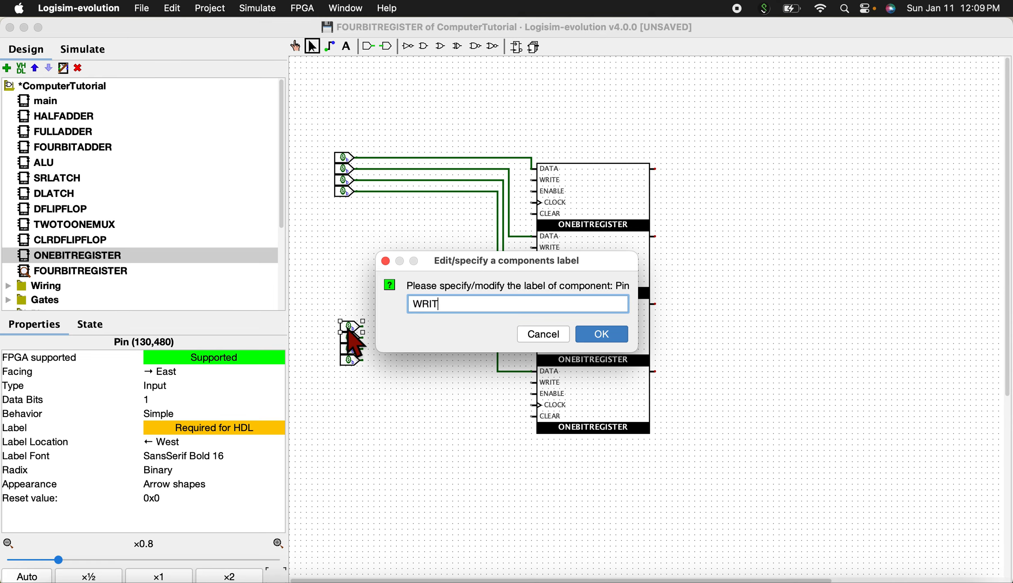
pyautogui.write('E')
pyautogui.press('Return')
pyautogui.doubleClick(348, 342)
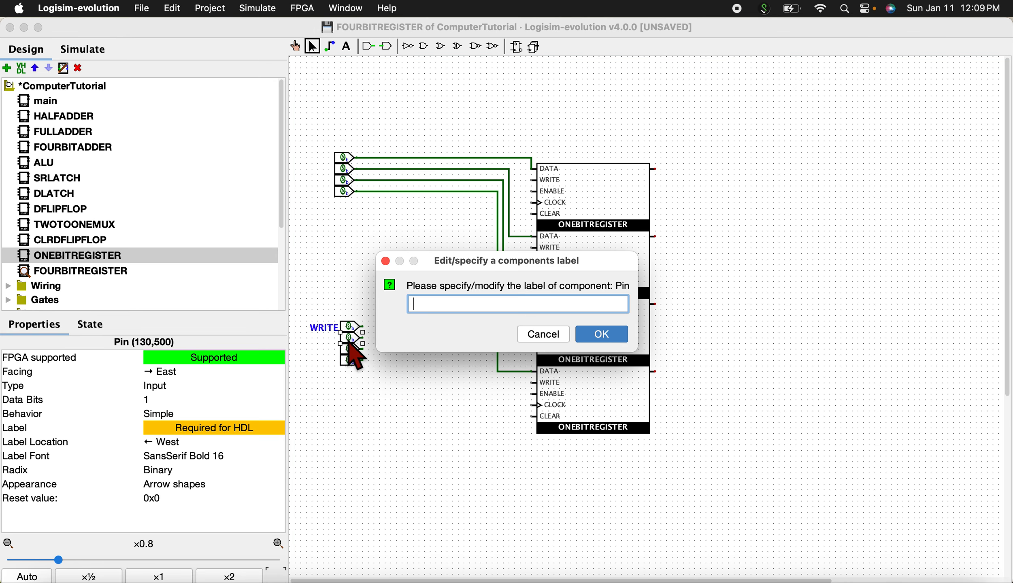
pyautogui.write('ENABLE')
pyautogui.press('Return')
pyautogui.doubleClick(348, 352)
pyautogui.press('Return')
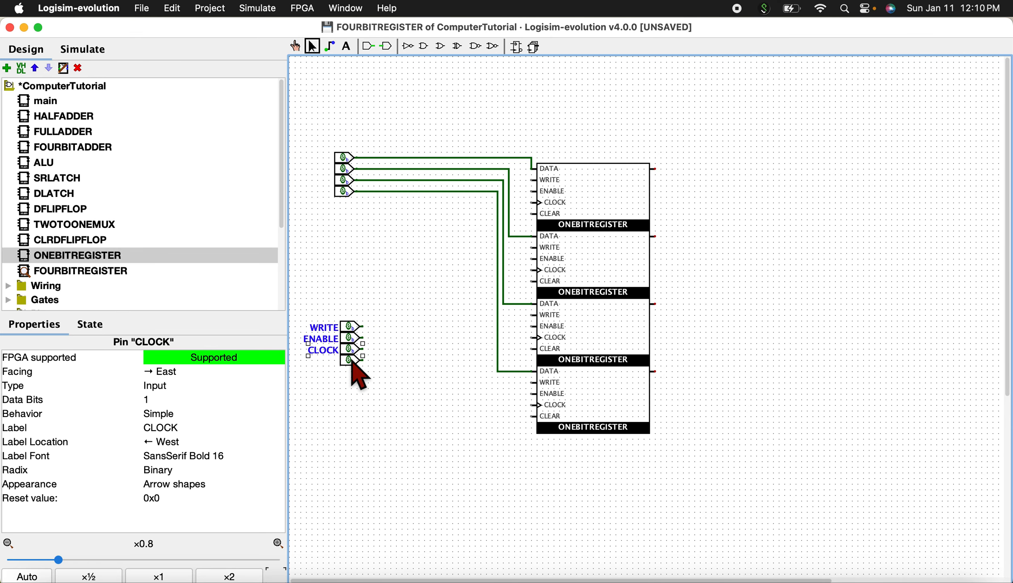
pyautogui.doubleClick(353, 364)
pyautogui.write('CLEAR')
pyautogui.press('Return')
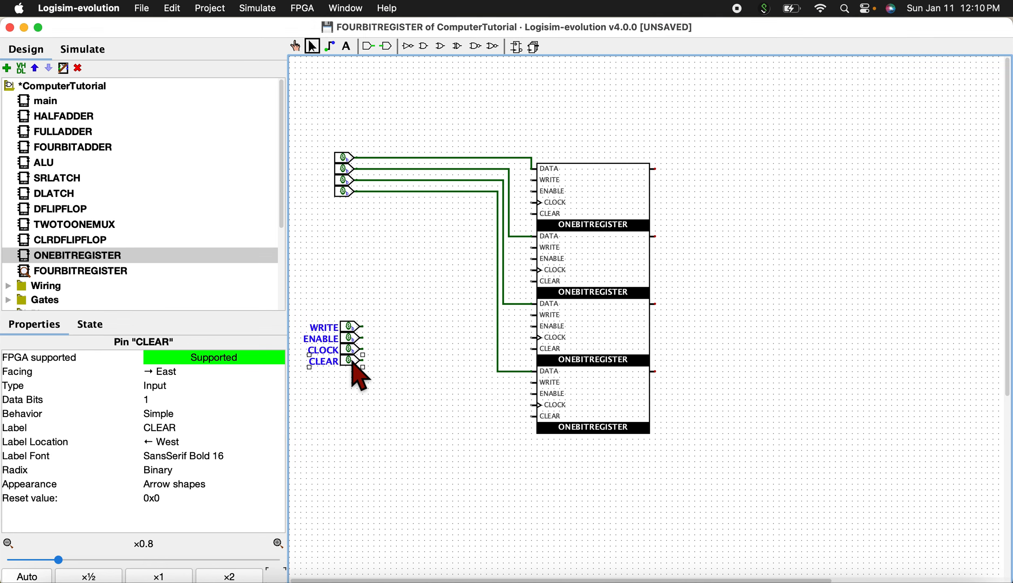
# Align the four control pins with the bottom register, wire them to its inputs, and branch WRITE, ENABLE and CLOCK to the top register.
pyautogui.click(322, 293)
pyautogui.moveTo(301, 283); pyautogui.dragTo(382, 409)
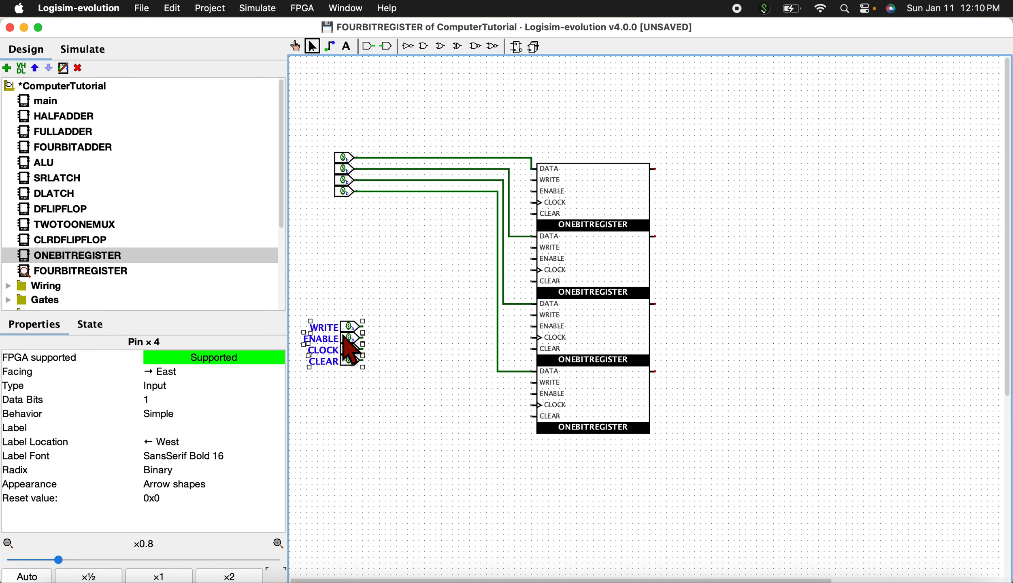
pyautogui.moveTo(354, 334); pyautogui.dragTo(337, 384)
pyautogui.moveTo(510, 387); pyautogui.dragTo(539, 213)
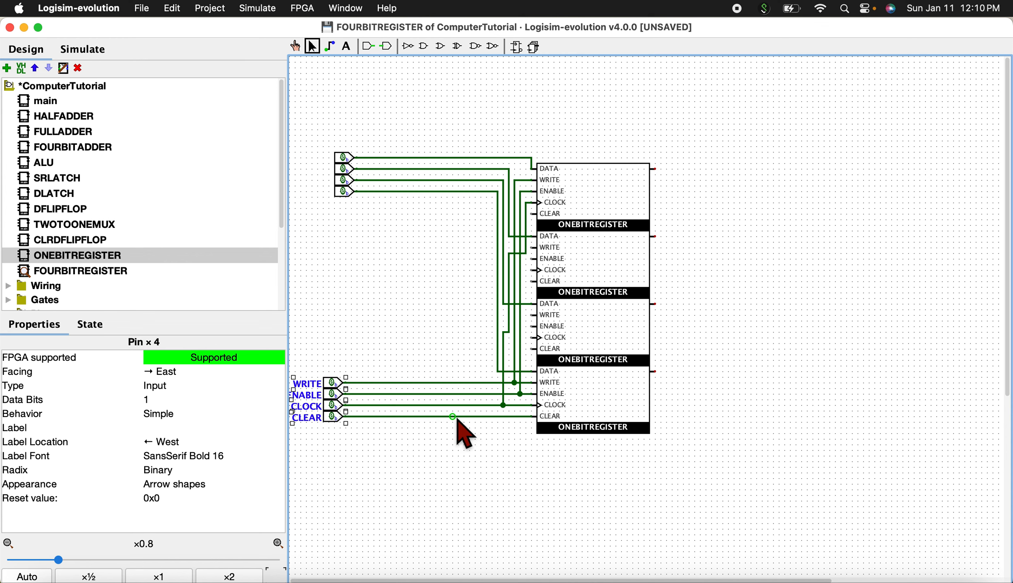
# Branch the CLEAR line to the CLEAR inputs of the three upper registers.
pyautogui.moveTo(453, 418)
pyautogui.mouseDown()
pyautogui.moveTo(484, 378)
pyautogui.moveTo(535, 361)
pyautogui.moveTo(534, 349)
pyautogui.mouseUp()
pyautogui.moveTo(454, 358); pyautogui.dragTo(536, 283)
pyautogui.moveTo(453, 282); pyautogui.dragTo(533, 213)
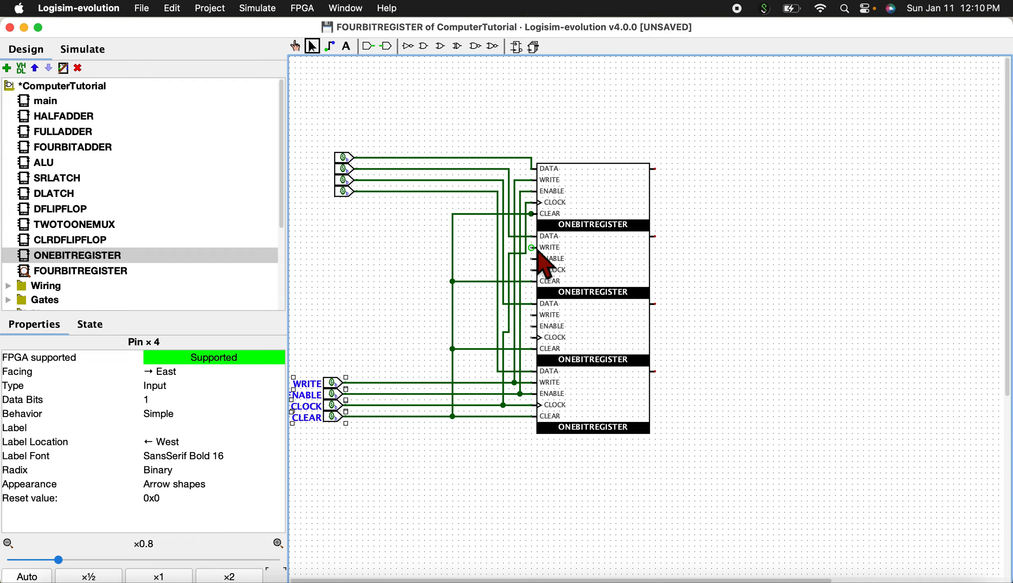
# Wire the WRITE, ENABLE and CLOCK inputs of the two middle ONEBITREGISTER blocks to the matching shared control lines.
pyautogui.moveTo(532, 248); pyautogui.dragTo(514, 246)
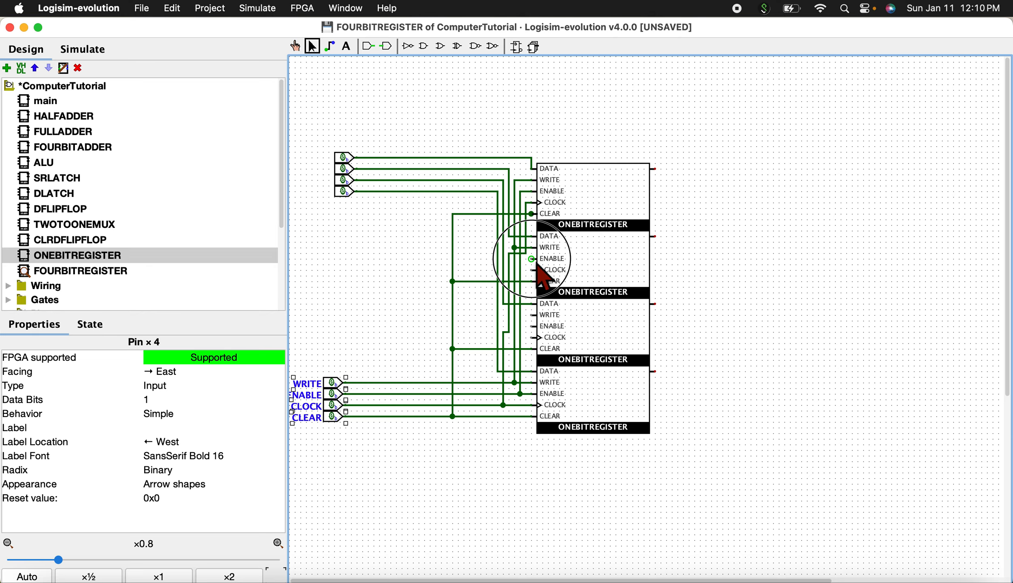
pyautogui.moveTo(537, 264); pyautogui.dragTo(520, 258)
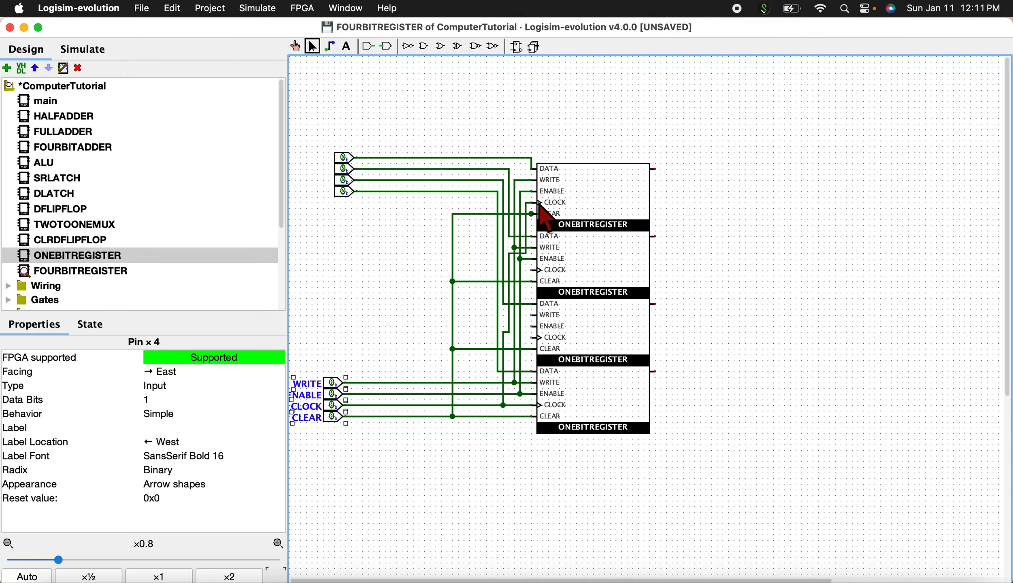
pyautogui.moveTo(532, 270); pyautogui.dragTo(509, 270)
pyautogui.moveTo(534, 315); pyautogui.dragTo(521, 315)
pyautogui.moveTo(534, 327); pyautogui.dragTo(509, 342)
pyautogui.click(368, 46)
pyautogui.click(407, 108)
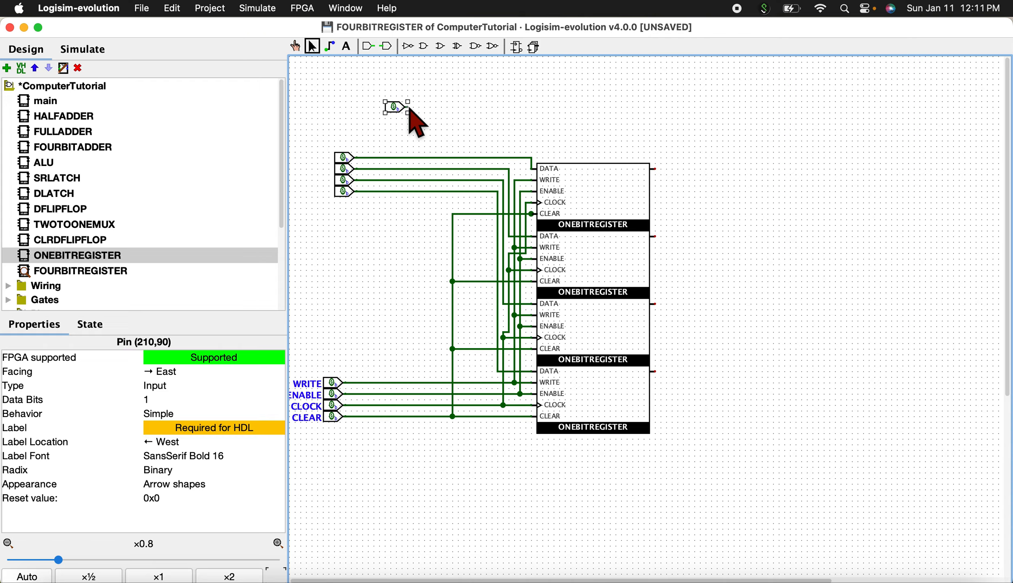
pyautogui.press('BackSpace')
# Place four 1-bit output pins in a rough column to the right of the ONEBITREGISTER blocks.
pyautogui.click(387, 46)
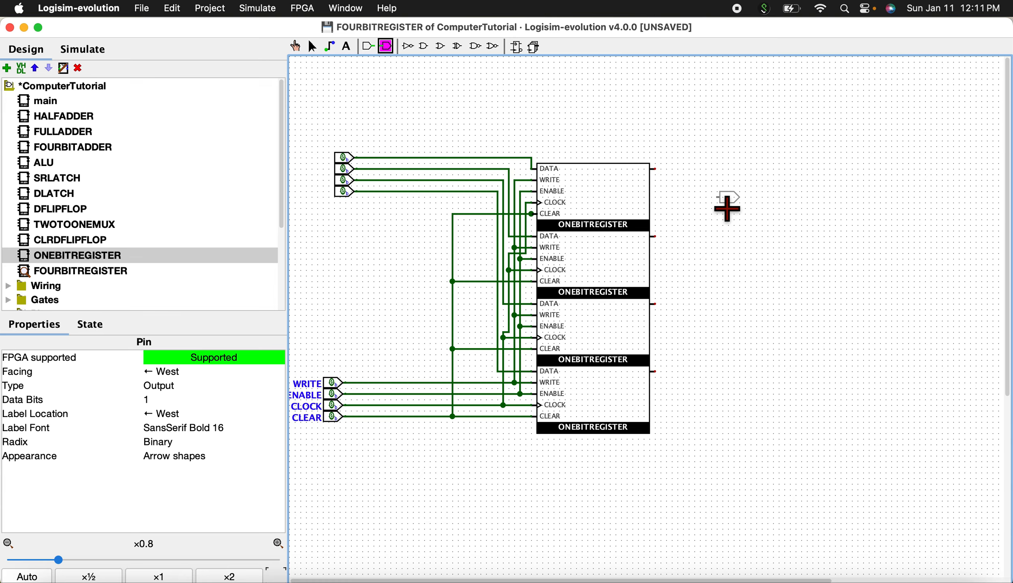
pyautogui.click(718, 198)
pyautogui.click(386, 46)
pyautogui.click(740, 254)
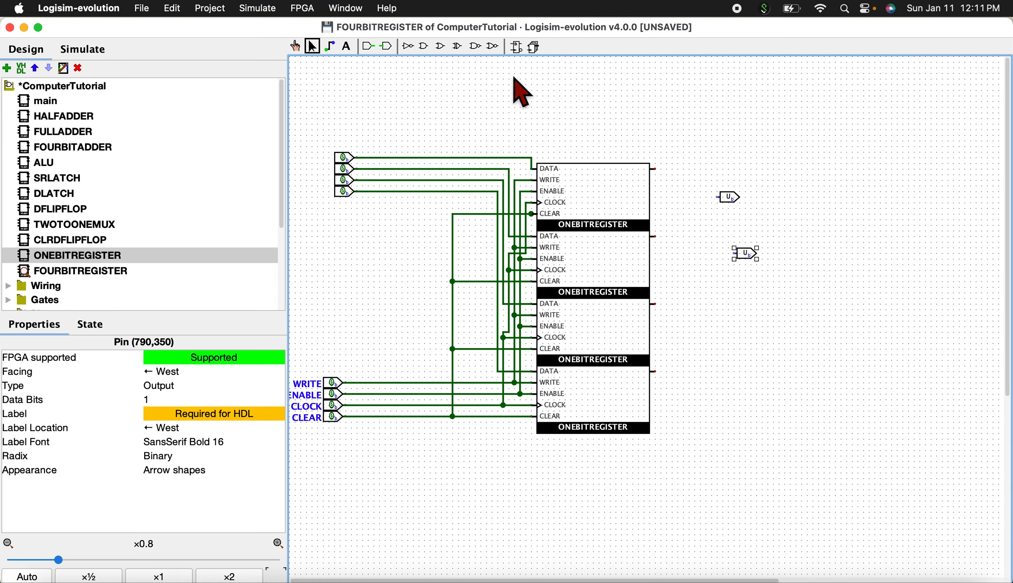
pyautogui.click(386, 46)
pyautogui.click(747, 304)
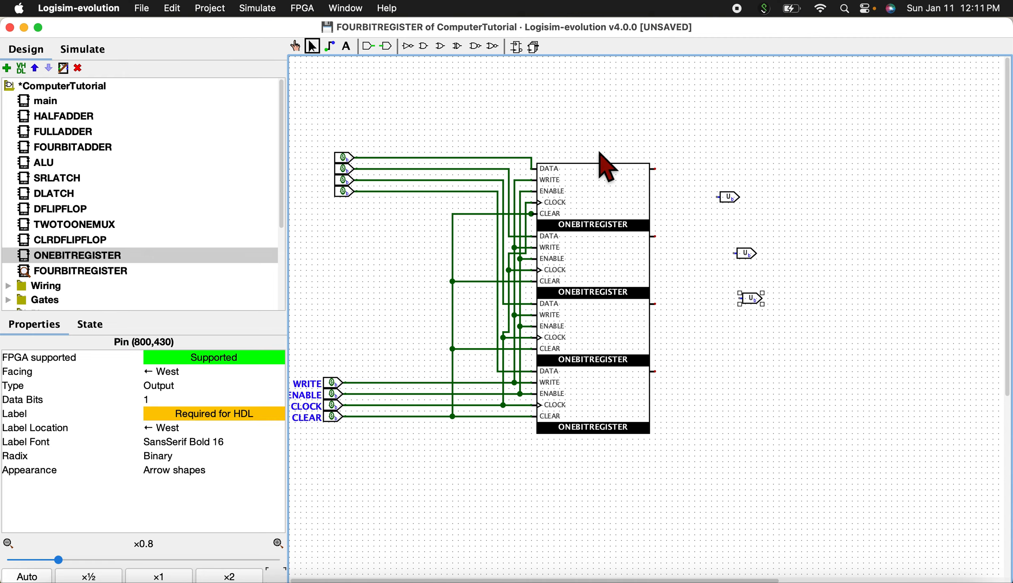
pyautogui.click(387, 46)
pyautogui.click(747, 367)
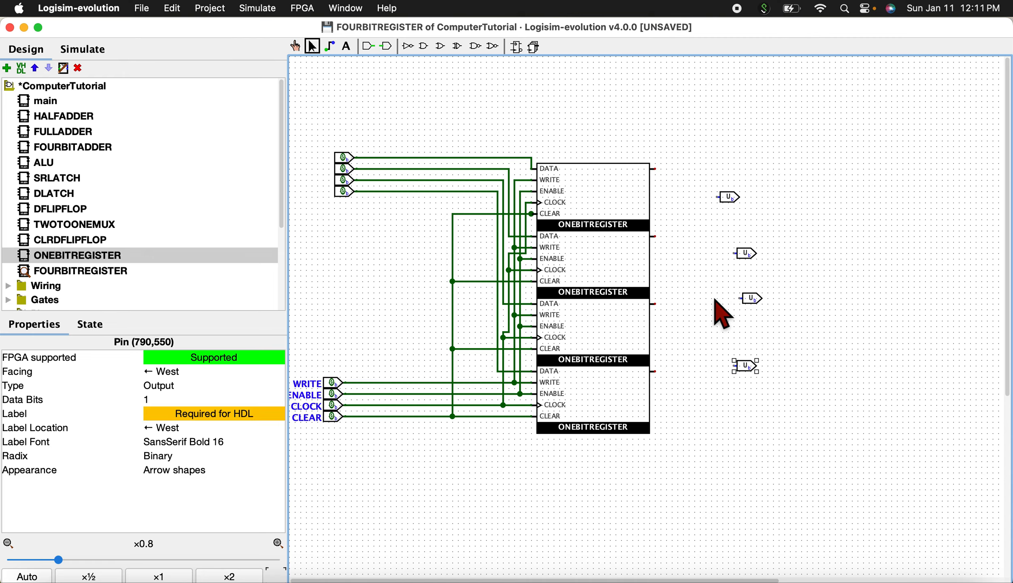
# Move each output pin level with its ONEBITREGISTER output so that it connects to that output by a straight wire.
pyautogui.moveTo(726, 198); pyautogui.dragTo(736, 175)
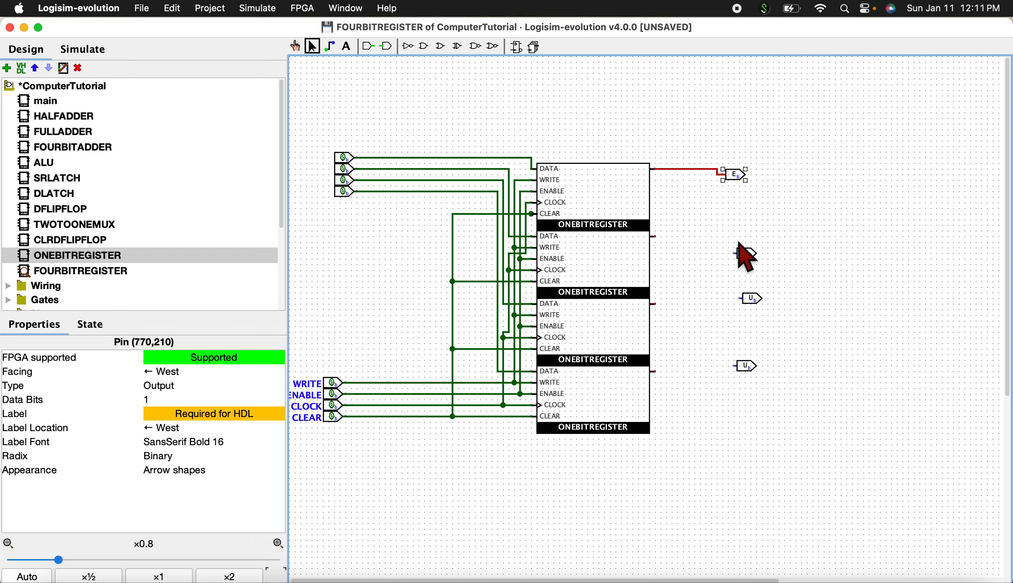
pyautogui.moveTo(745, 253); pyautogui.dragTo(728, 238)
pyautogui.moveTo(742, 177); pyautogui.dragTo(740, 171)
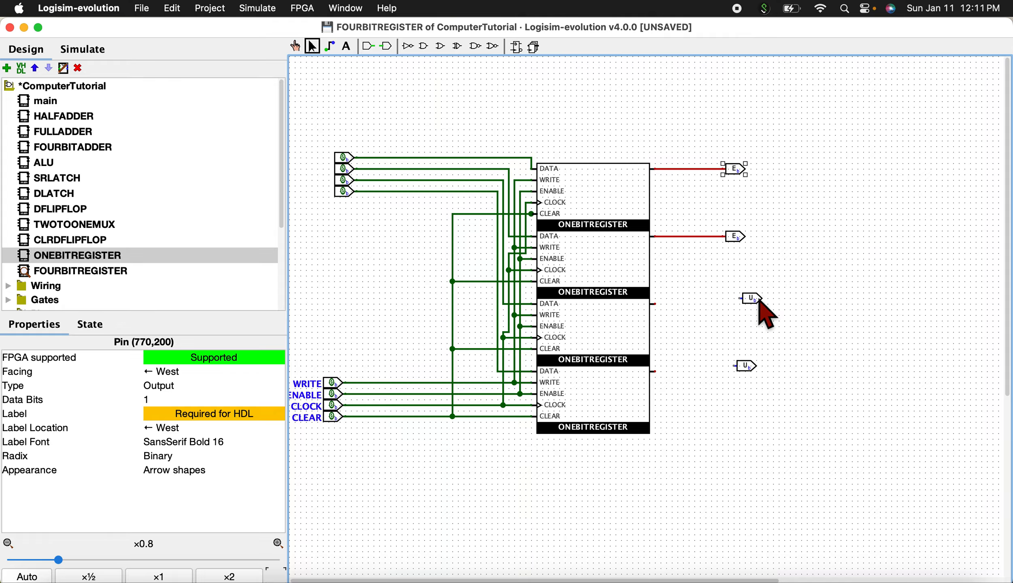
pyautogui.moveTo(754, 300)
pyautogui.mouseDown()
pyautogui.moveTo(671, 307)
pyautogui.moveTo(744, 306)
pyautogui.mouseUp()
pyautogui.moveTo(746, 366)
pyautogui.mouseDown()
pyautogui.moveTo(656, 368)
pyautogui.moveTo(670, 381)
pyautogui.moveTo(747, 370)
pyautogui.mouseUp()
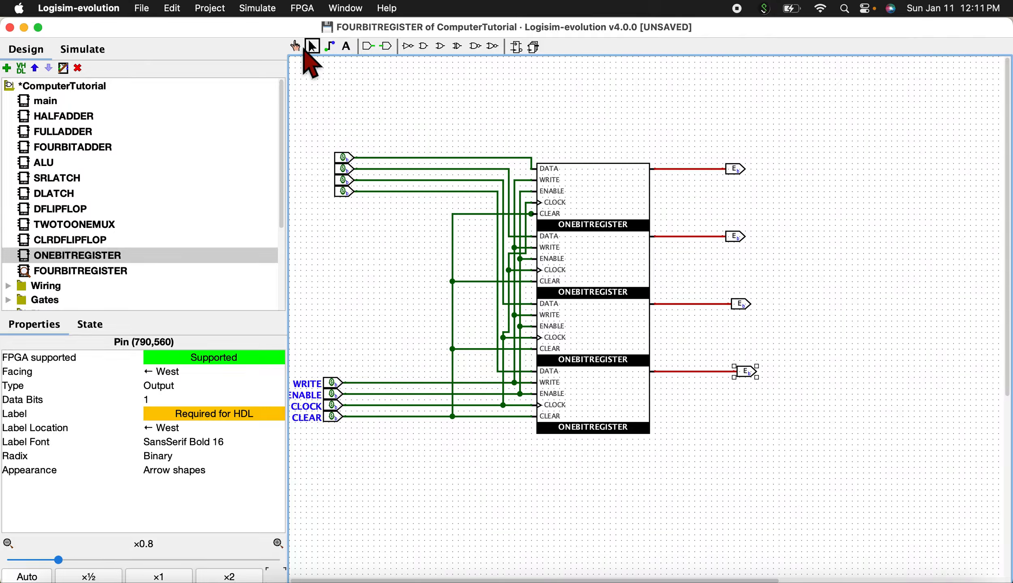
# Reset the four registers by pulsing CLOCK while CLEAR is 1, and return CLEAR to 0.
pyautogui.click(331, 417)
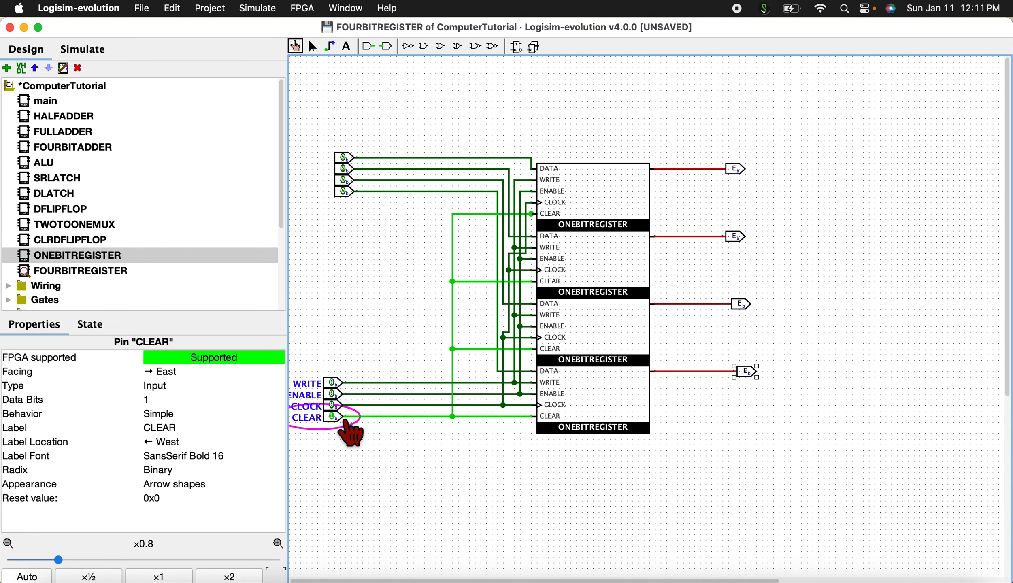
pyautogui.click(332, 405)
pyautogui.click(332, 405)
pyautogui.click(331, 415)
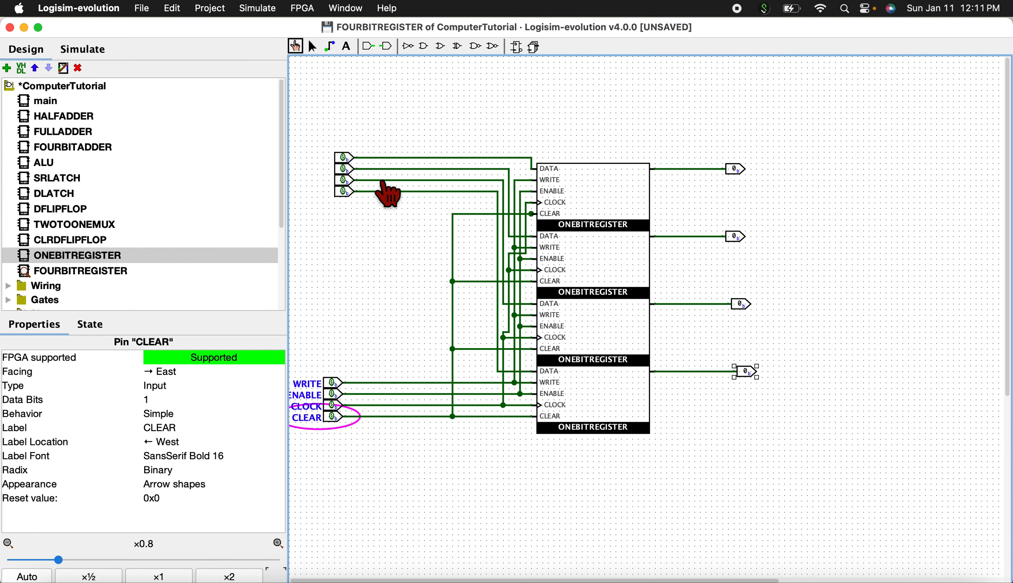
# Set the first and third data inputs to 1, pulse CLOCK with WRITE and ENABLE at 1, and return both controls to 0.
pyautogui.click(344, 158)
pyautogui.click(343, 180)
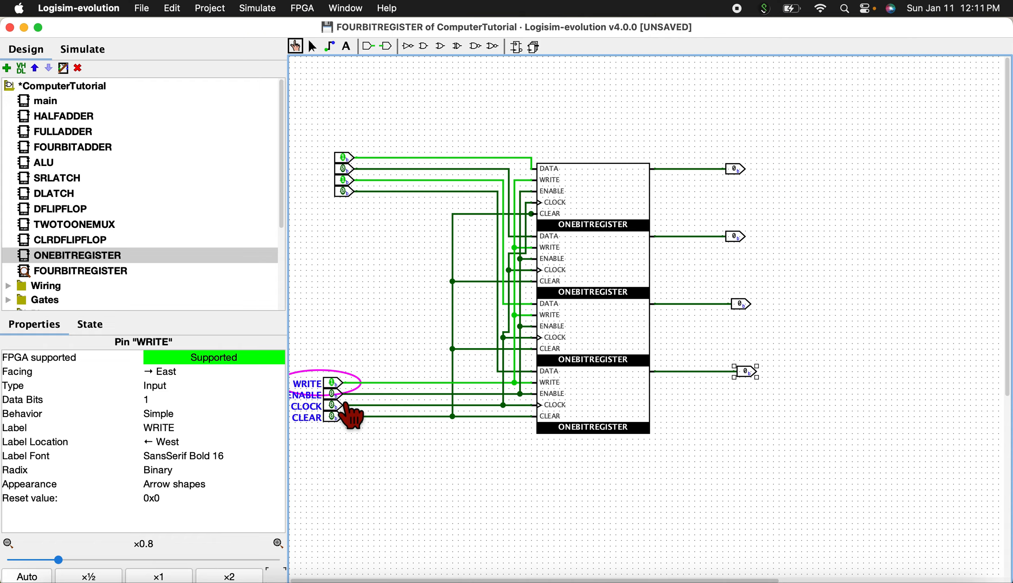
pyautogui.click(334, 395)
pyautogui.click(333, 405)
pyautogui.click(333, 404)
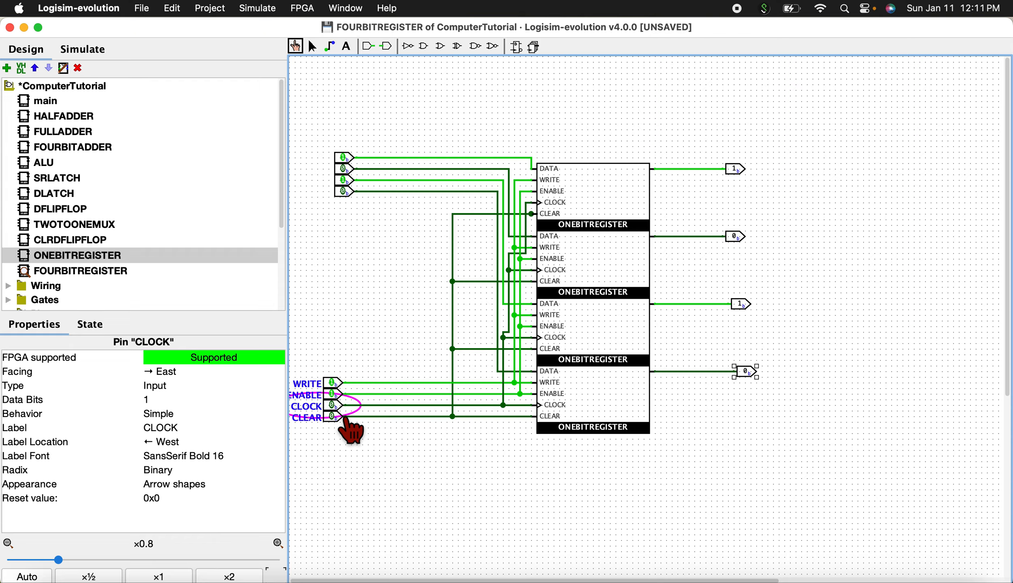
pyautogui.click(332, 394)
pyautogui.click(333, 382)
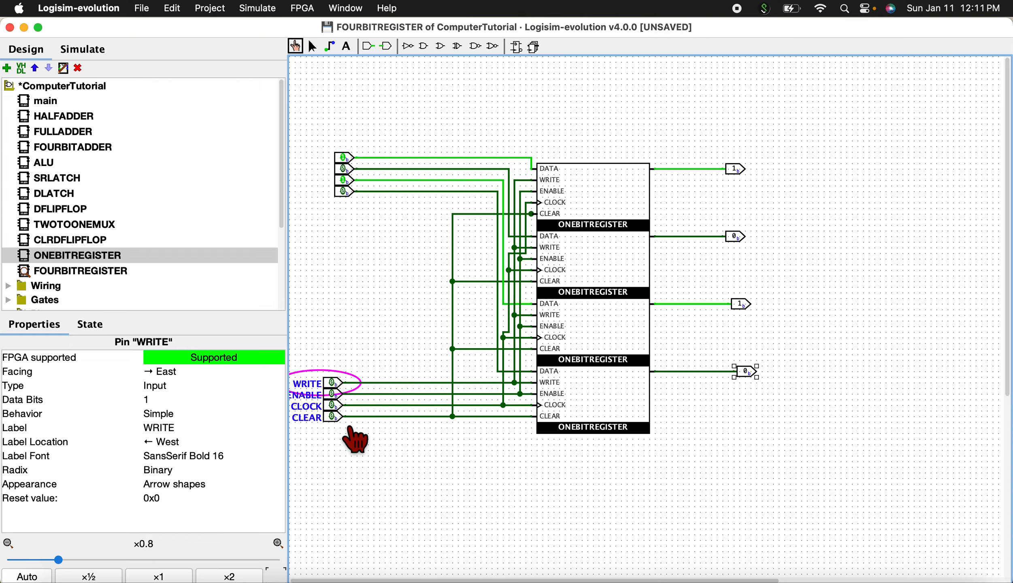
# Test the clear function by pulsing CLOCK with CLEAR at 1, and switch CLEAR back to 0.
pyautogui.click(333, 417)
pyautogui.click(333, 405)
pyautogui.click(333, 405)
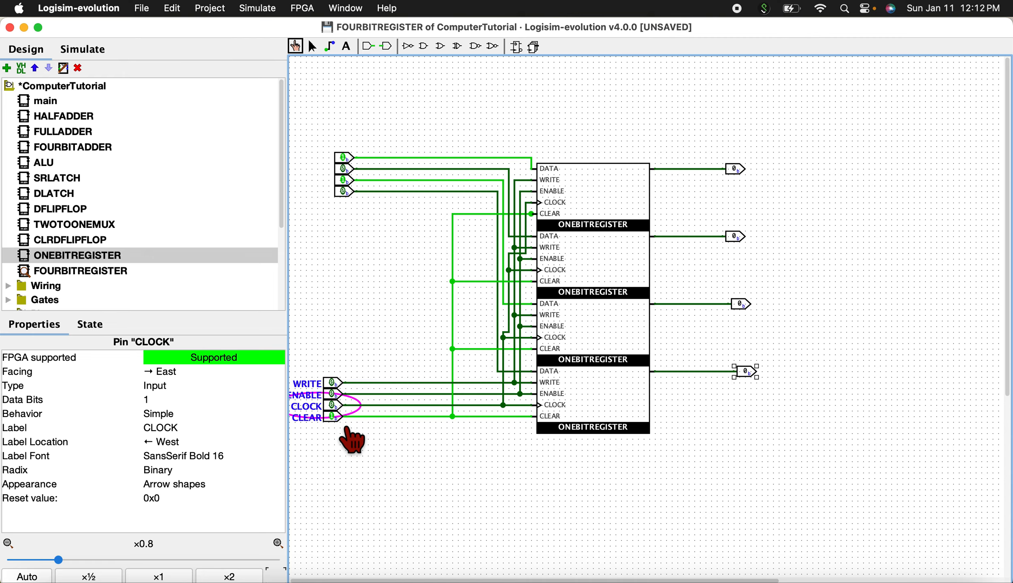
pyautogui.click(332, 416)
# Return the first and third data inputs to 0 and save the project.
pyautogui.click(343, 157)
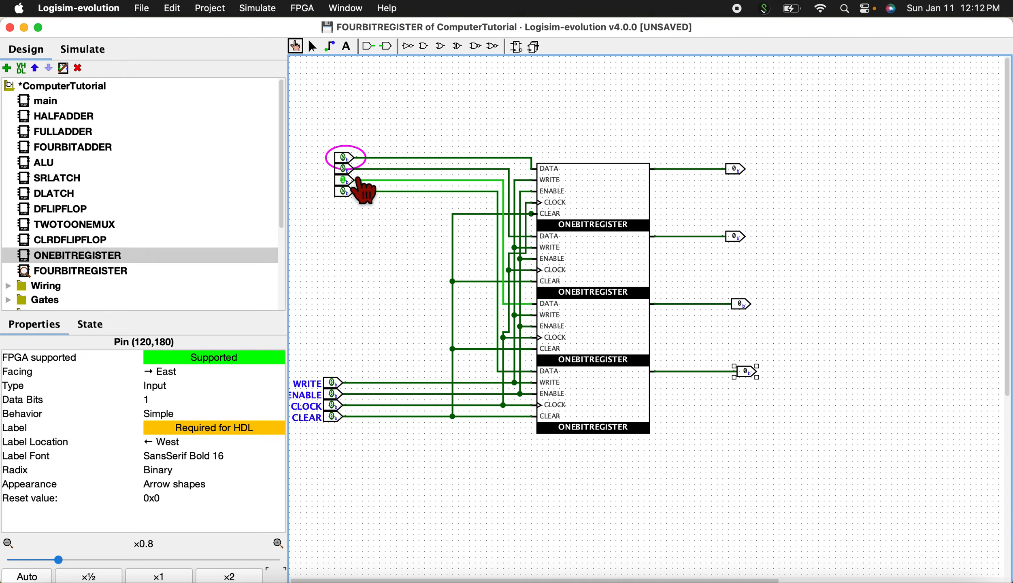
pyautogui.click(343, 180)
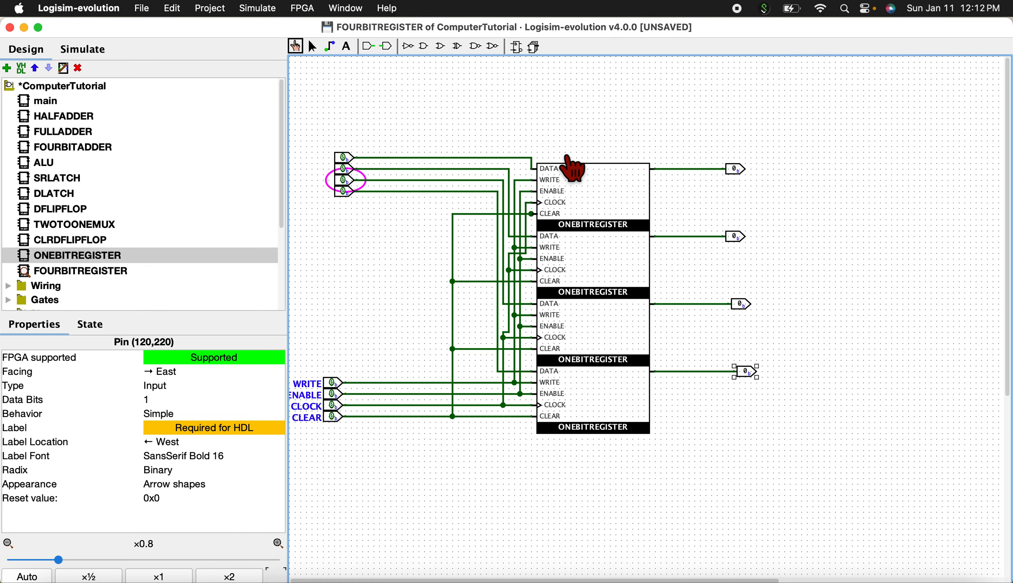
pyautogui.press('super+s')
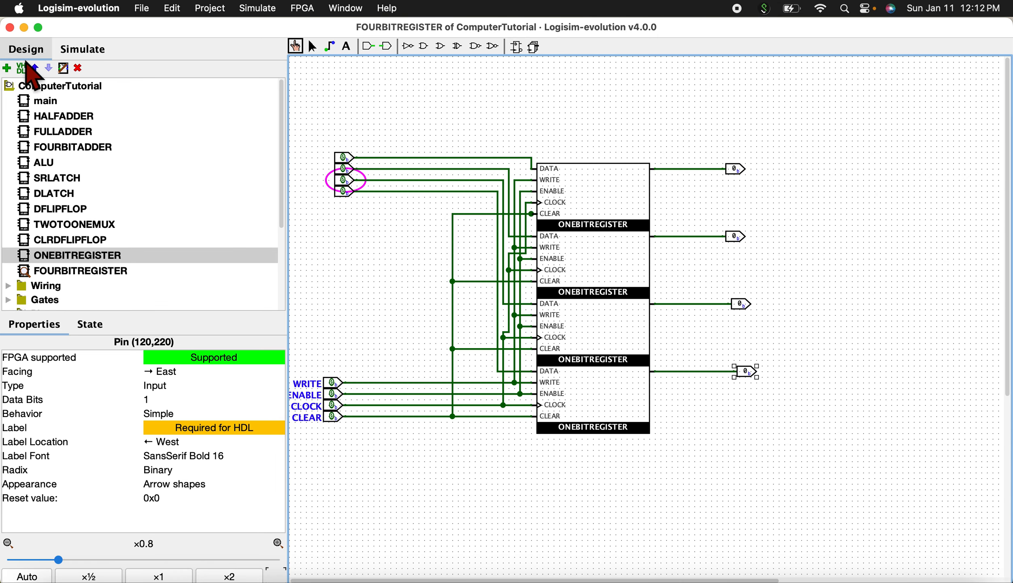
# Create a new circuit named EIGHTBITREGISTER.
pyautogui.click(7, 68)
pyautogui.press('capslock')
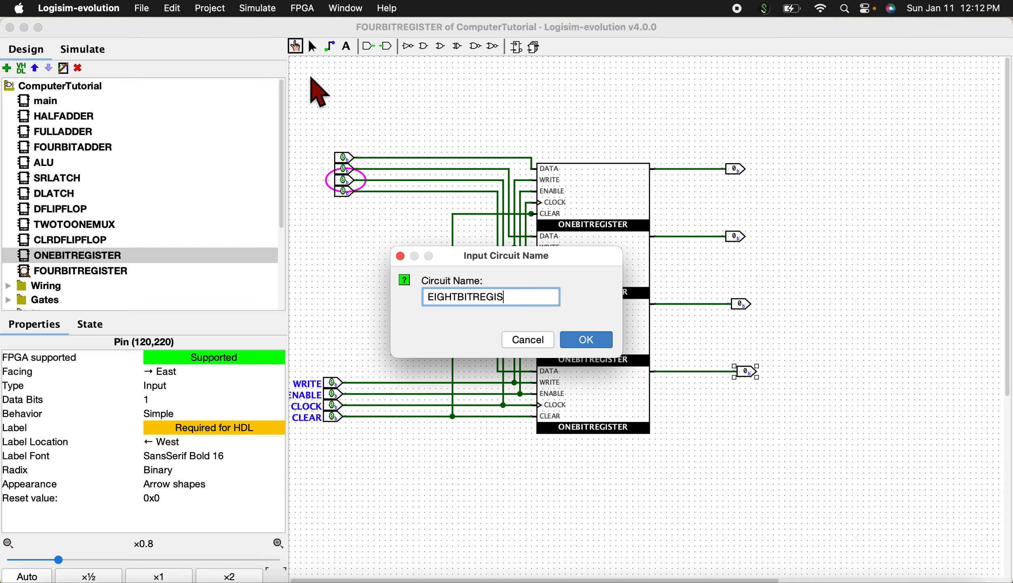
pyautogui.write('EIGHTBITREGISTER')
pyautogui.press('Return')
# Place two FOURBITREGISTER blocks in the circuit, one directly below the other.
pyautogui.click(160, 270)
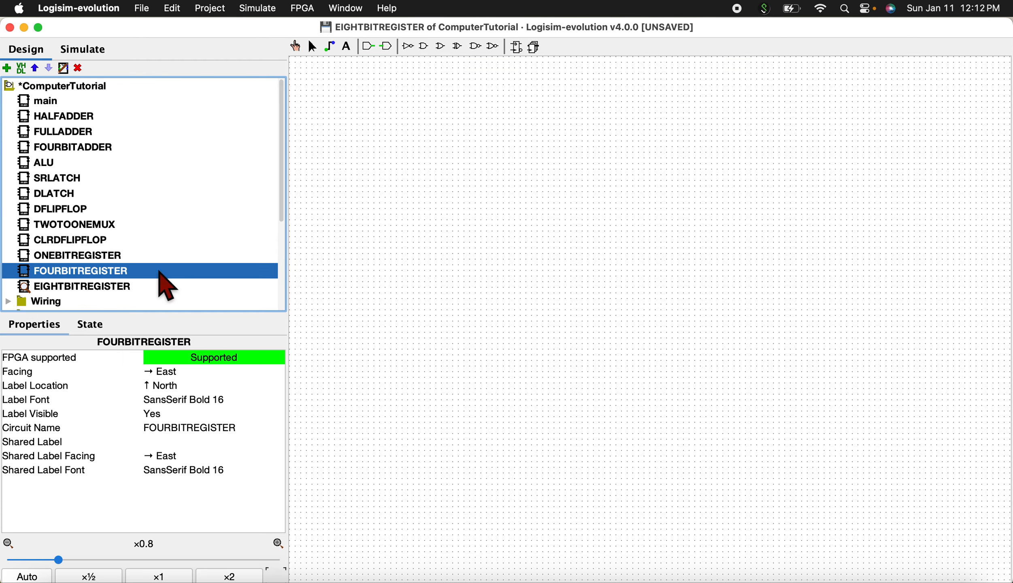
pyautogui.click(672, 175)
pyautogui.click(223, 270)
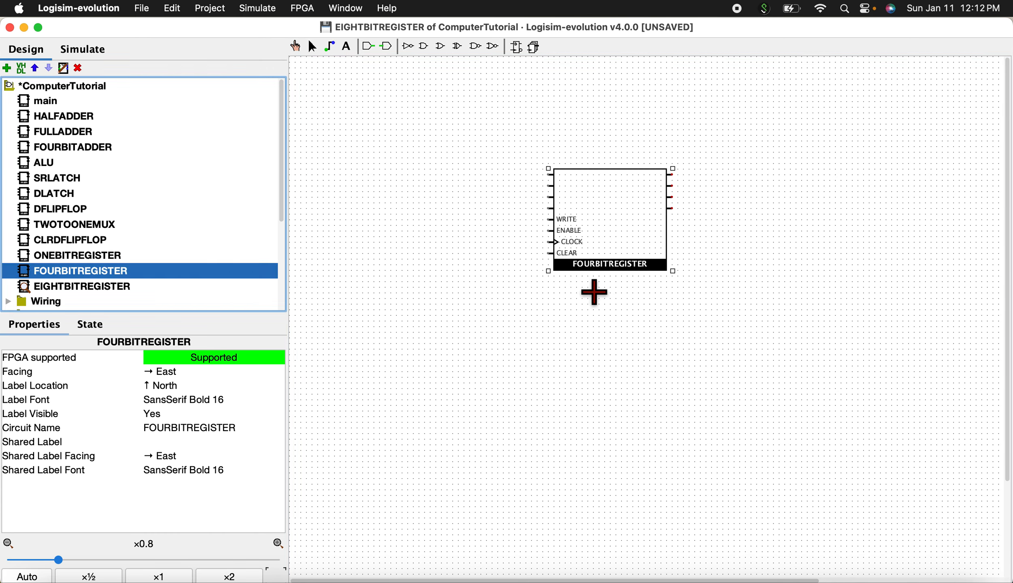
pyautogui.click(683, 285)
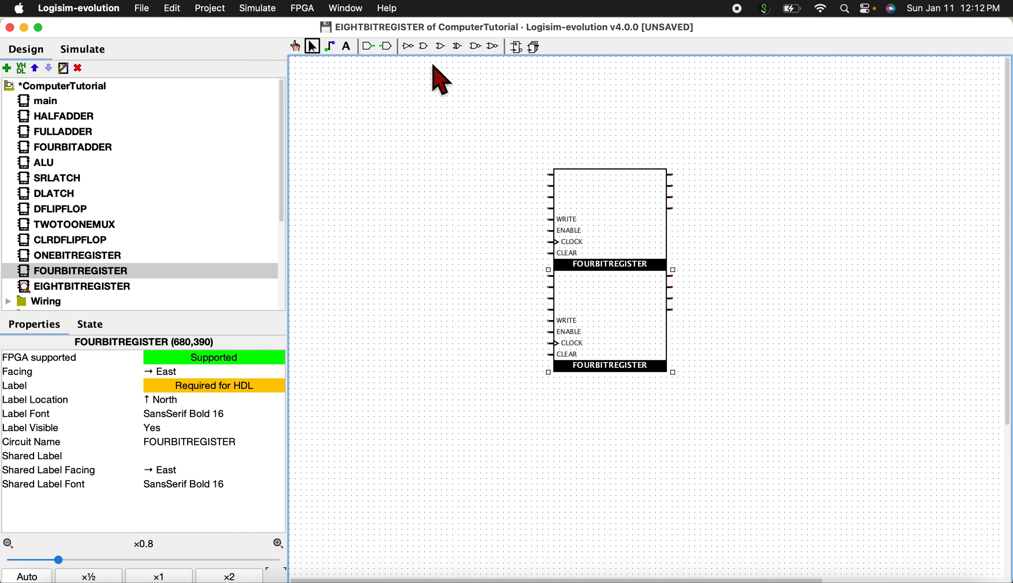
# Place four 1-bit input pins stacked in a column to the upper left of the FOURBITREGISTER blocks.
pyautogui.click(368, 46)
pyautogui.click(356, 112)
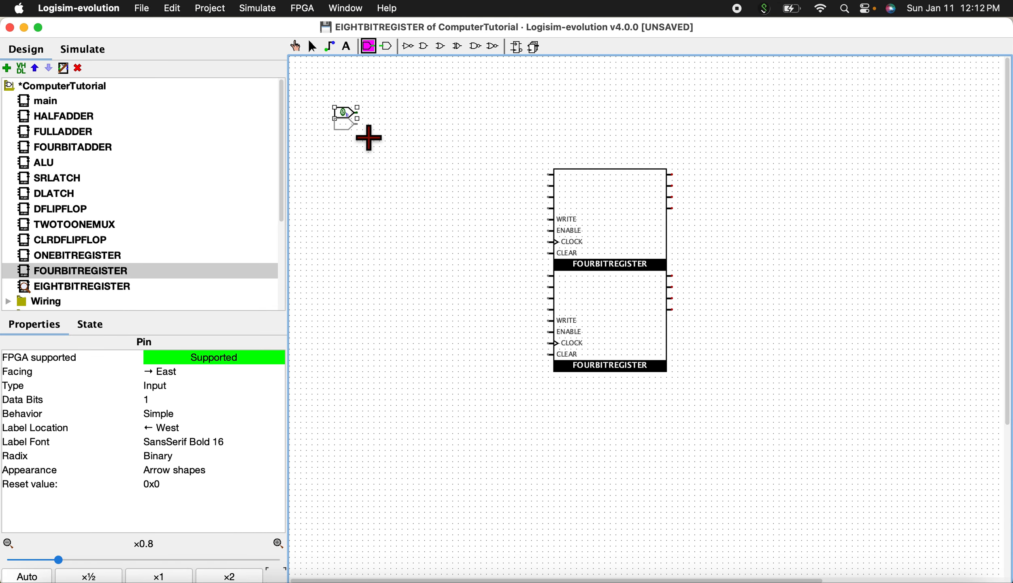
pyautogui.click(357, 124)
pyautogui.click(368, 45)
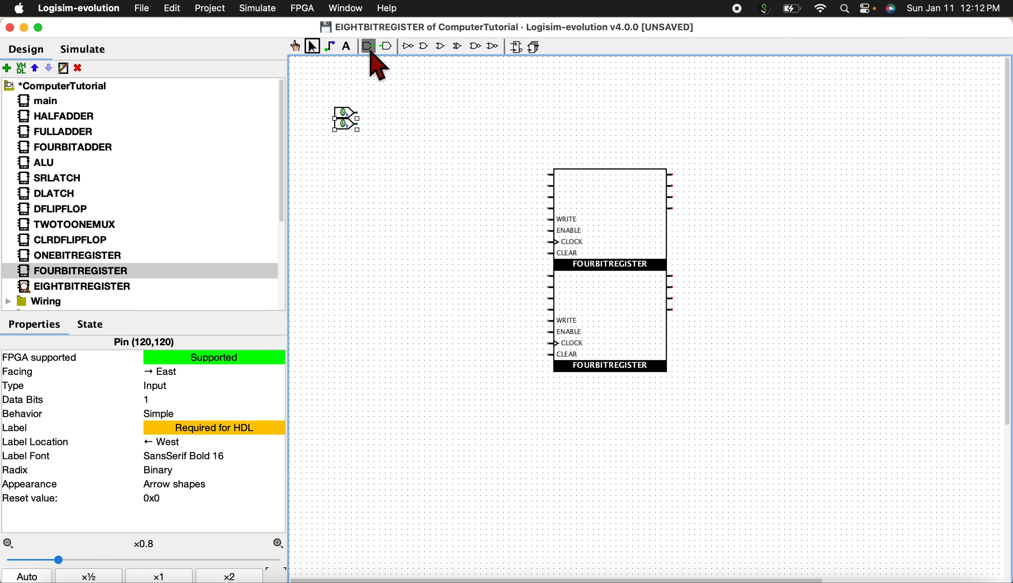
pyautogui.click(357, 135)
pyautogui.click(369, 47)
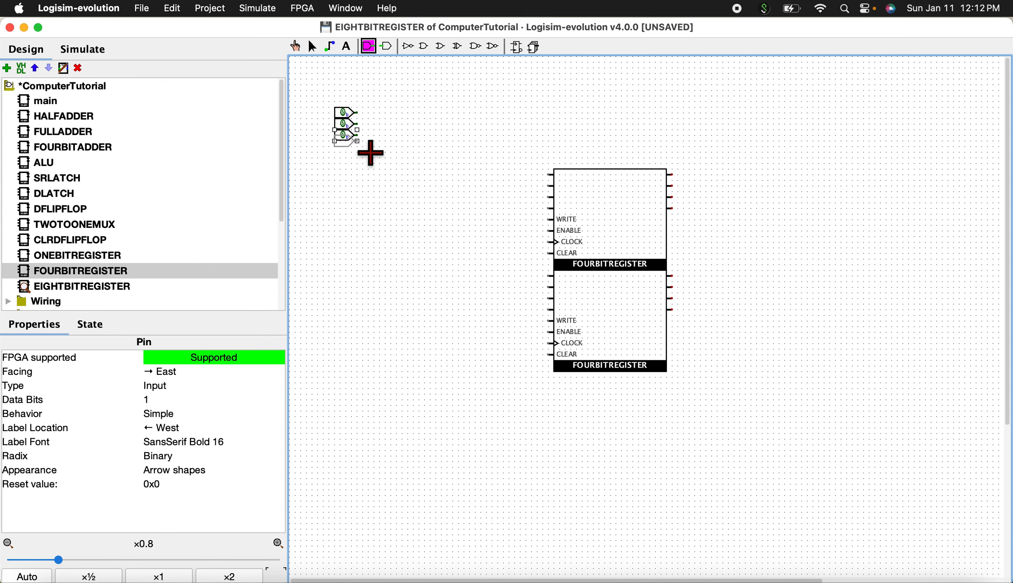
pyautogui.click(357, 146)
pyautogui.click(365, 164)
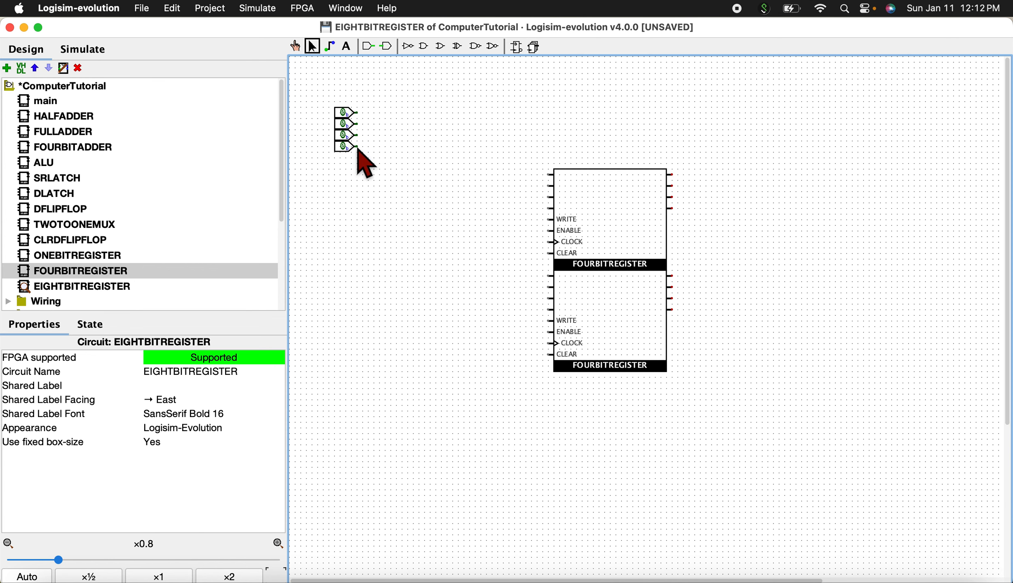
# Duplicate the four input pins directly below the originals to form a column of eight, and move the whole column slightly lower.
pyautogui.moveTo(322, 103); pyautogui.dragTo(389, 183)
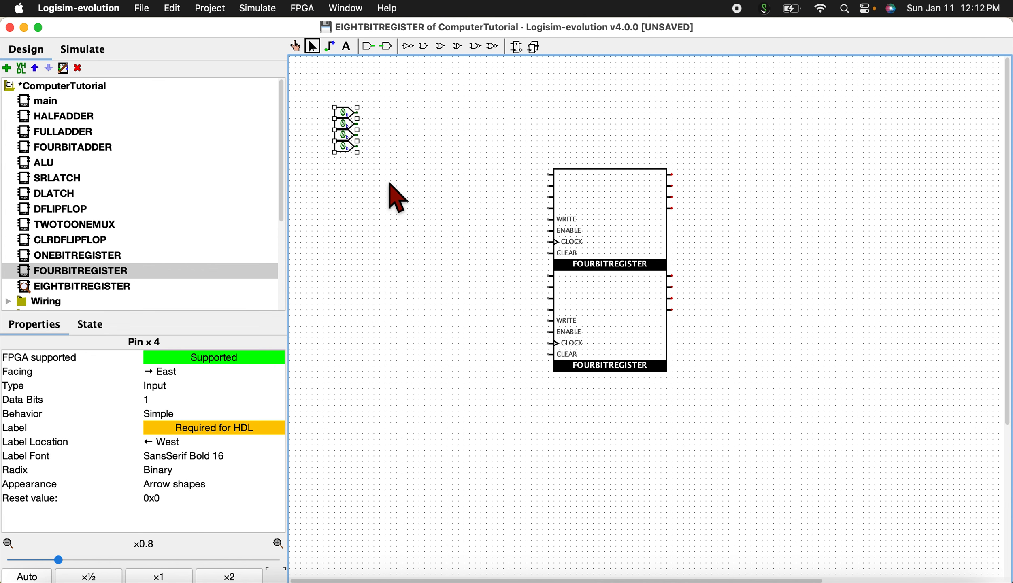
pyautogui.click(389, 183)
pyautogui.press('super+v')
pyautogui.moveTo(356, 126); pyautogui.dragTo(350, 162)
pyautogui.moveTo(325, 95); pyautogui.dragTo(377, 221)
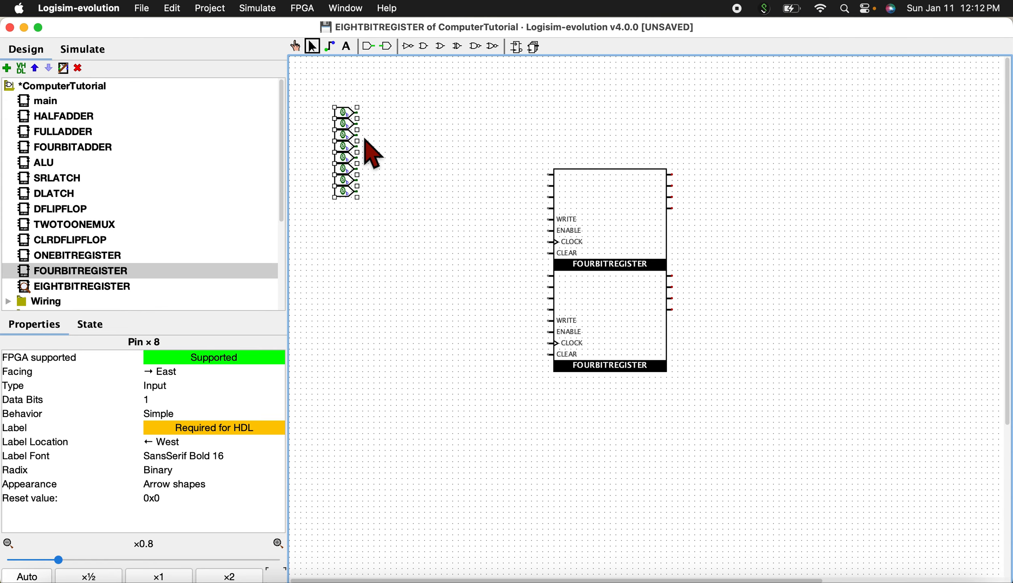
# Wire the first four input pins in order to the four unlabeled data inputs of the upper FOURBITREGISTER.
pyautogui.moveTo(352, 120); pyautogui.dragTo(549, 174)
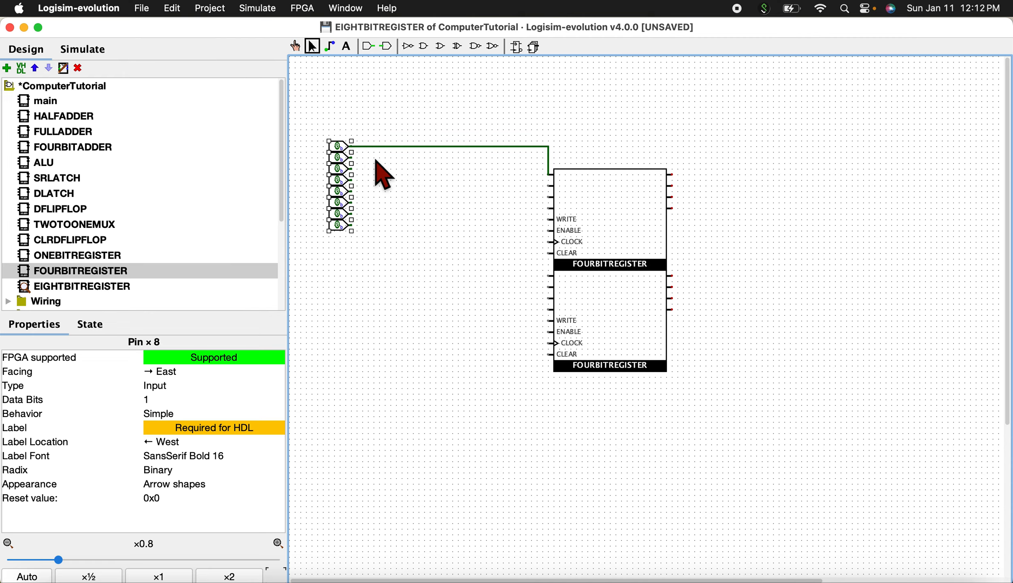
pyautogui.moveTo(358, 161); pyautogui.dragTo(555, 194)
pyautogui.moveTo(356, 175); pyautogui.dragTo(547, 198)
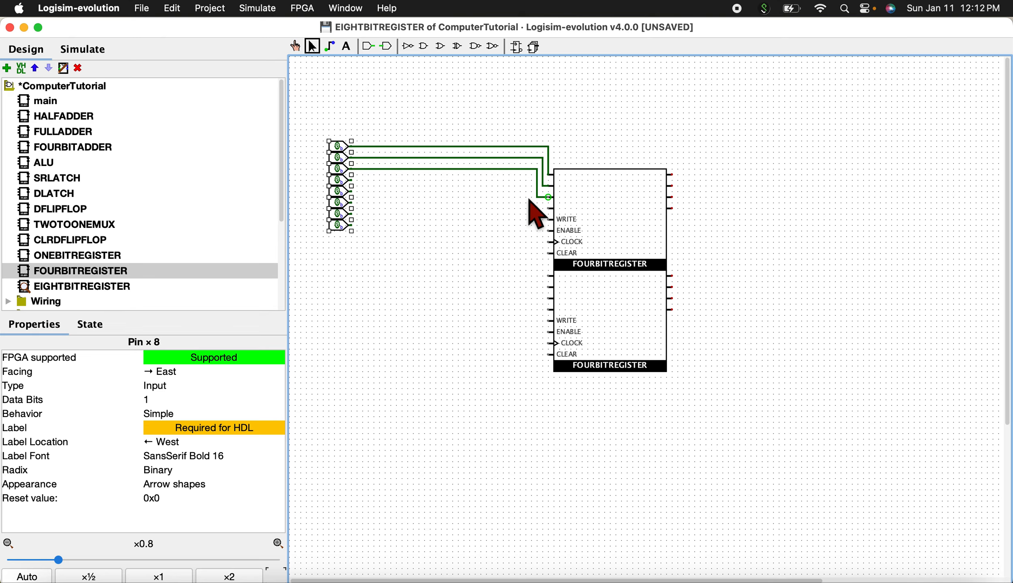
pyautogui.moveTo(353, 180); pyautogui.dragTo(551, 209)
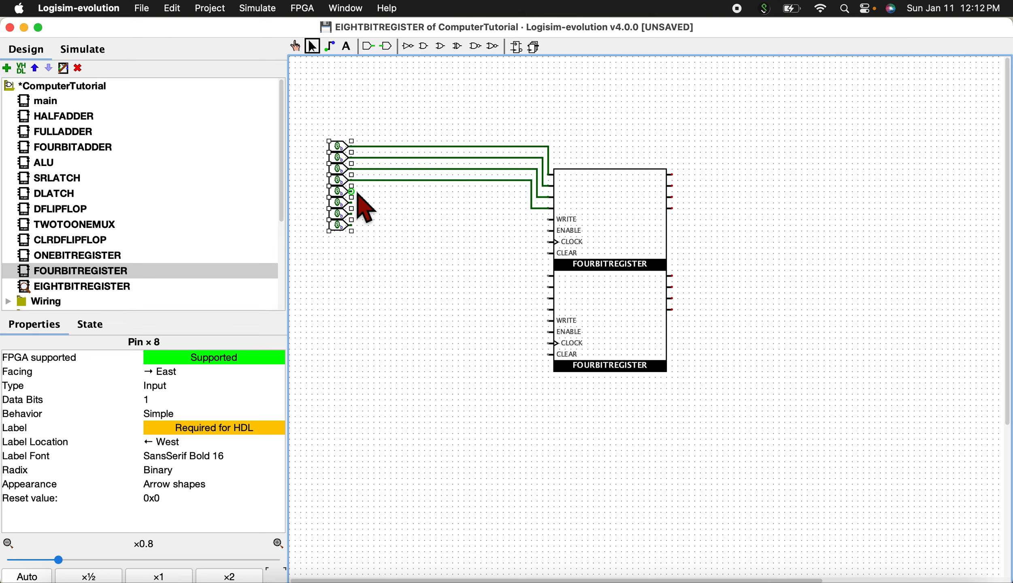
# Wire the last four input pins in order to the four unlabeled data inputs of the lower FOURBITREGISTER.
pyautogui.moveTo(358, 193); pyautogui.dragTo(551, 277)
pyautogui.moveTo(352, 203); pyautogui.dragTo(550, 287)
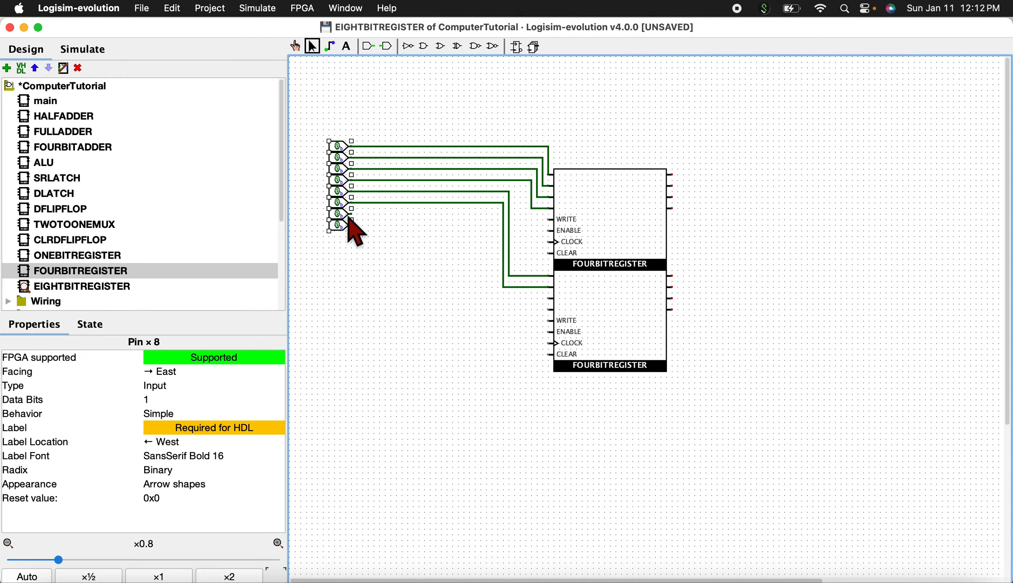
pyautogui.moveTo(353, 215); pyautogui.dragTo(551, 299)
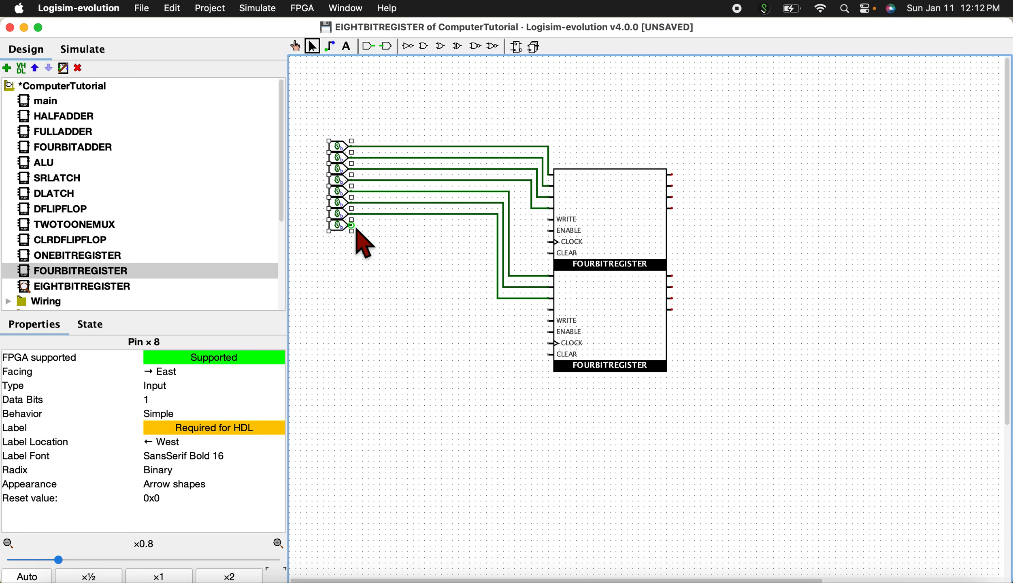
pyautogui.moveTo(354, 227); pyautogui.dragTo(551, 309)
# Place four more 1-bit input pins stacked in a column below the eight data input pins.
pyautogui.click(368, 46)
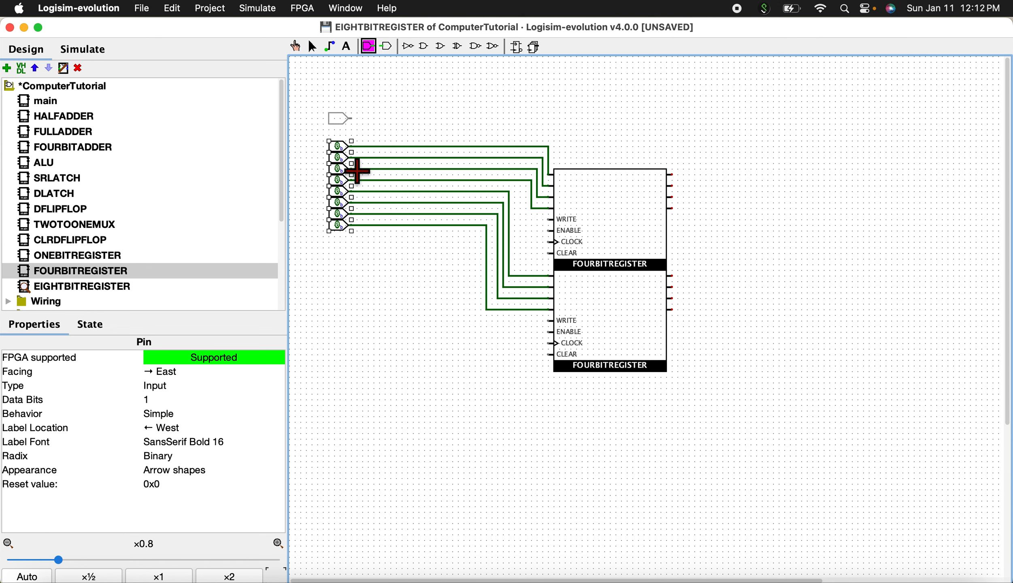
pyautogui.click(351, 276)
pyautogui.click(368, 46)
pyautogui.click(351, 287)
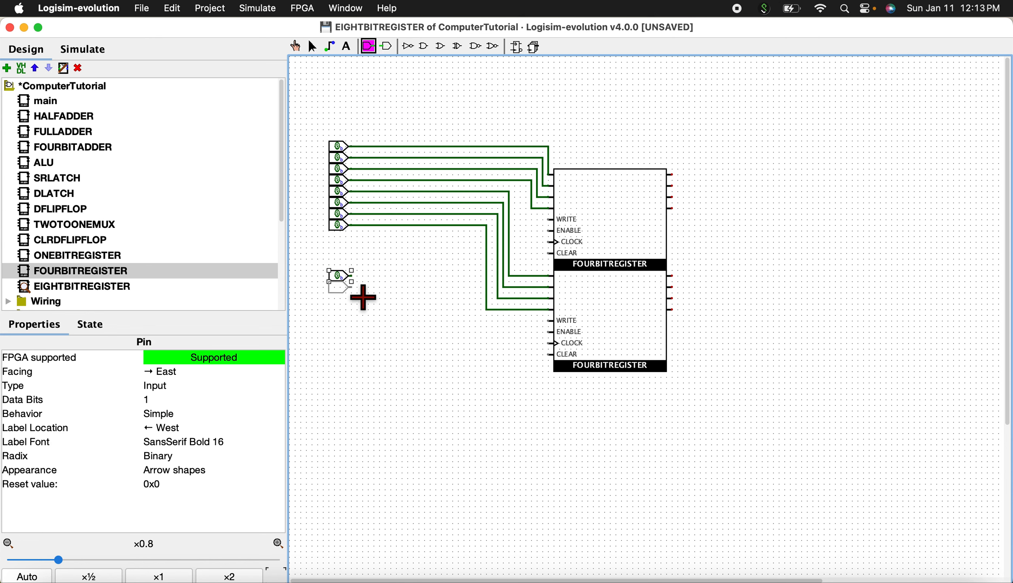
pyautogui.click(368, 46)
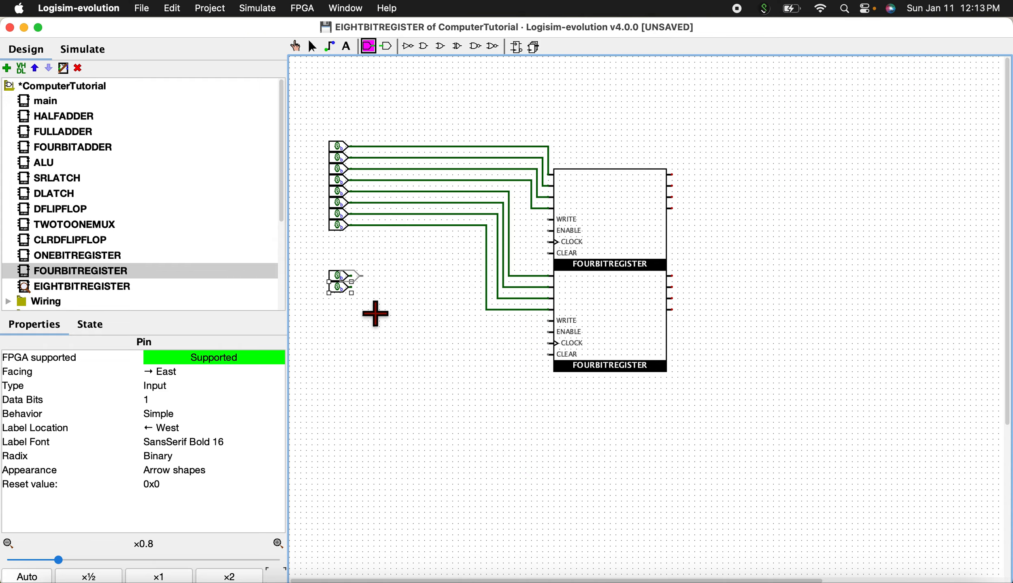
pyautogui.click(350, 299)
pyautogui.click(368, 46)
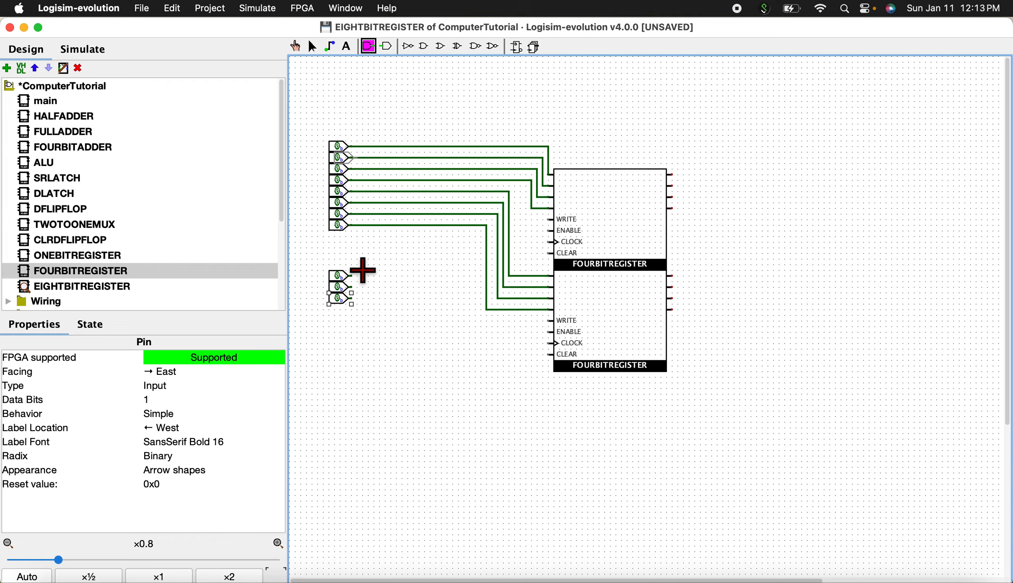
pyautogui.click(350, 310)
# Wire the four new input pins in order to WRITE, ENABLE, CLOCK and CLEAR of the lower FOURBITREGISTER, keeping the pins in a column at its left.
pyautogui.moveTo(317, 256); pyautogui.dragTo(382, 338)
pyautogui.moveTo(351, 292); pyautogui.dragTo(548, 368)
pyautogui.click(502, 327)
pyautogui.moveTo(504, 314); pyautogui.dragTo(575, 385)
pyautogui.moveTo(545, 328); pyautogui.dragTo(341, 321)
pyautogui.click(361, 301)
# Label the first two control input pins WRITE and ENABLE, matching the register inputs they feed.
pyautogui.click(337, 314)
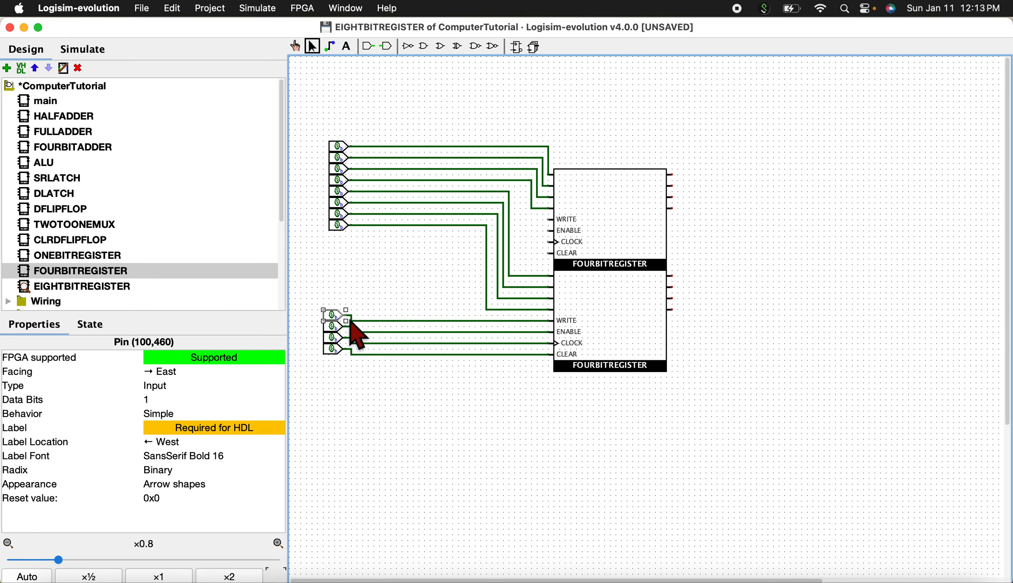
pyautogui.press('l')
pyautogui.press('Return')
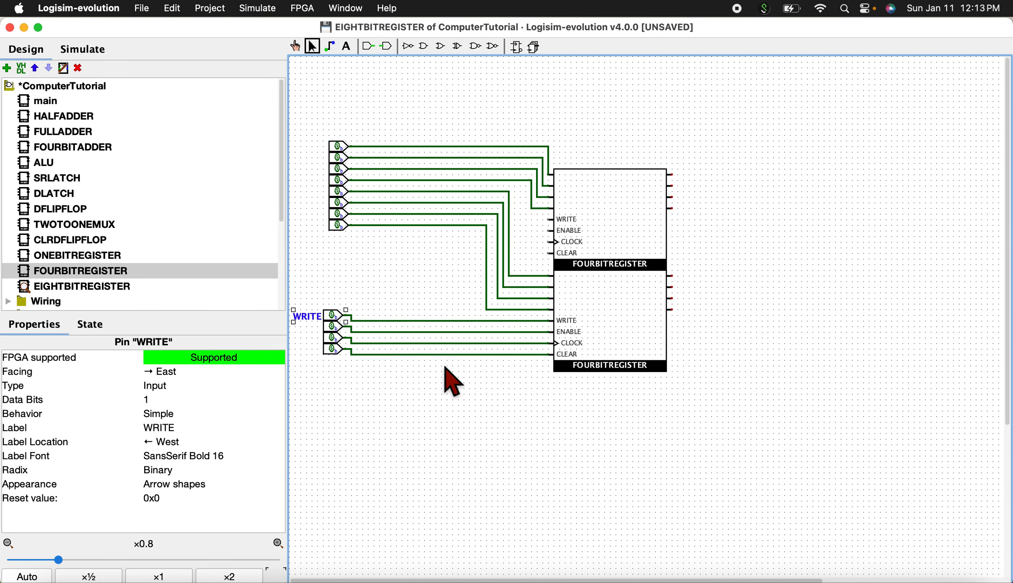
pyautogui.click(341, 331)
pyautogui.write('lE')
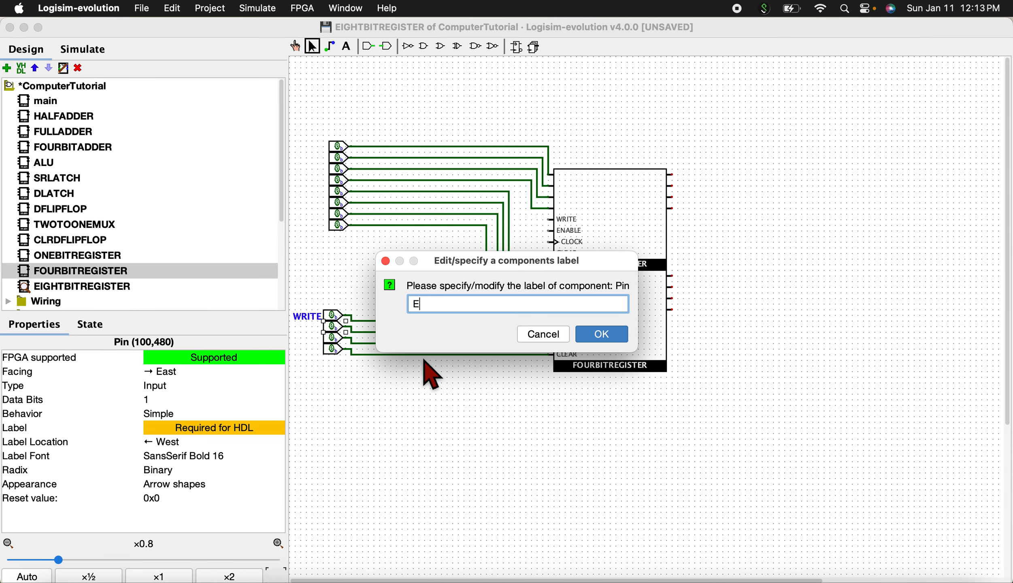
pyautogui.write('NABLE')
pyautogui.press('Return')
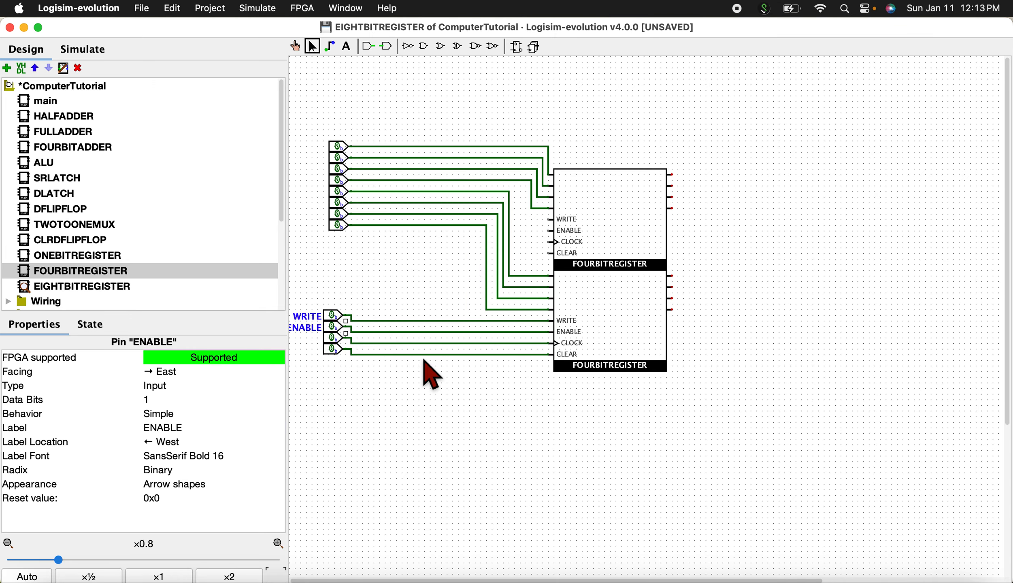
# Label the remaining two control input pins CLOCK and CLEAR.
pyautogui.click(335, 342)
pyautogui.press('l')
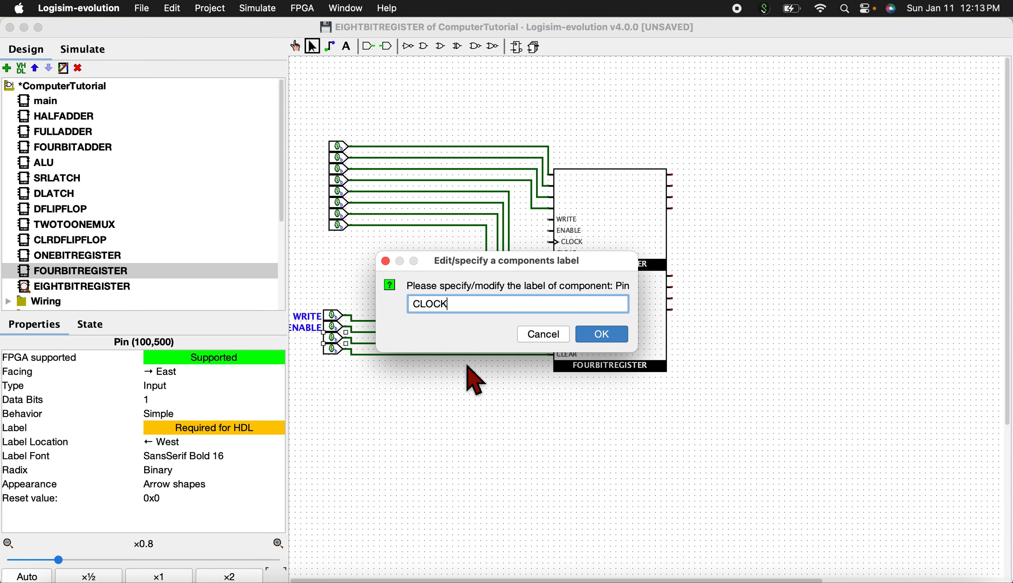
pyautogui.press('Return')
pyautogui.click(342, 350)
pyautogui.write('l')
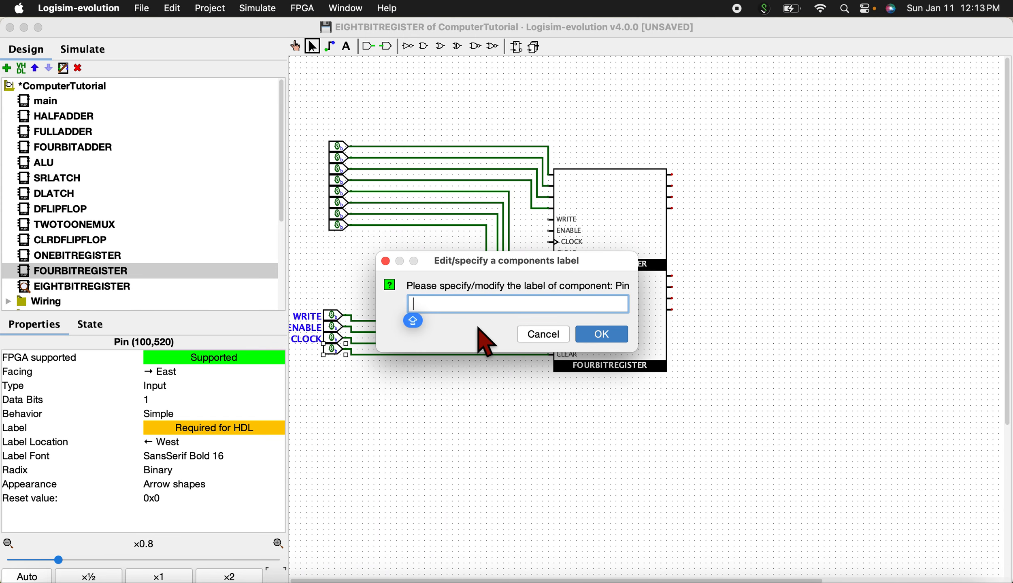
pyautogui.write('CLEAR')
pyautogui.press('Return')
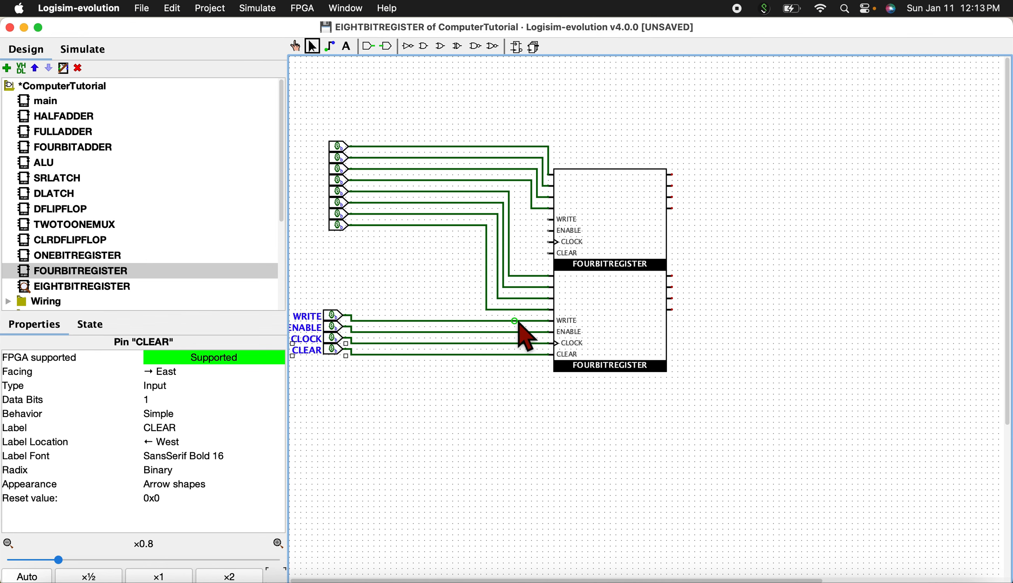
# Branch the WRITE, ENABLE, CLOCK and CLEAR wires up to the matching inputs of the upper FOURBITREGISTER.
pyautogui.moveTo(518, 322); pyautogui.dragTo(550, 219)
pyautogui.moveTo(520, 332); pyautogui.dragTo(549, 230)
pyautogui.moveTo(530, 341); pyautogui.dragTo(549, 242)
pyautogui.moveTo(532, 354); pyautogui.dragTo(549, 253)
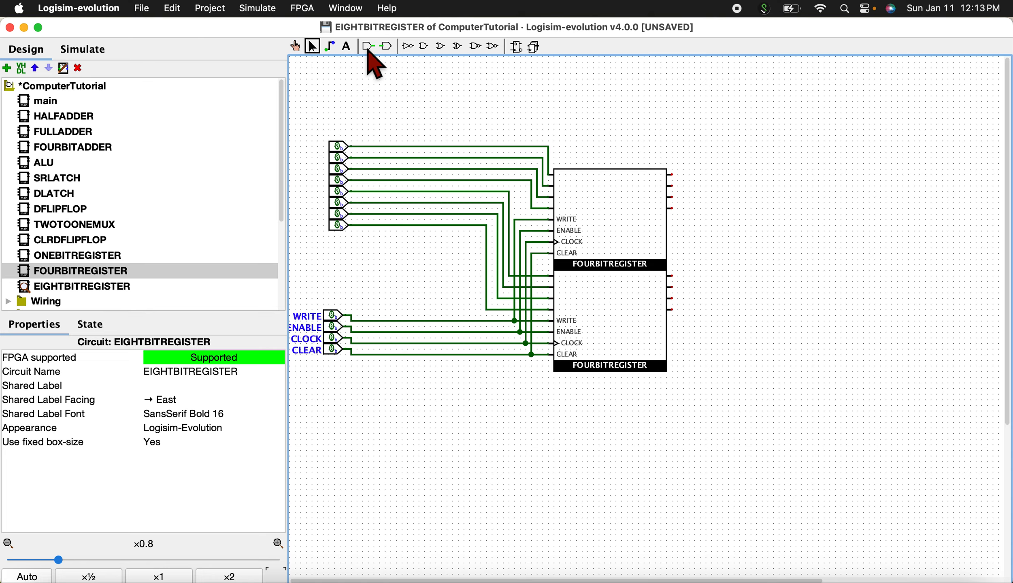
# Place four 1-bit output pins stacked in a column to the right of the upper FOURBITREGISTER.
pyautogui.click(387, 46)
pyautogui.click(734, 191)
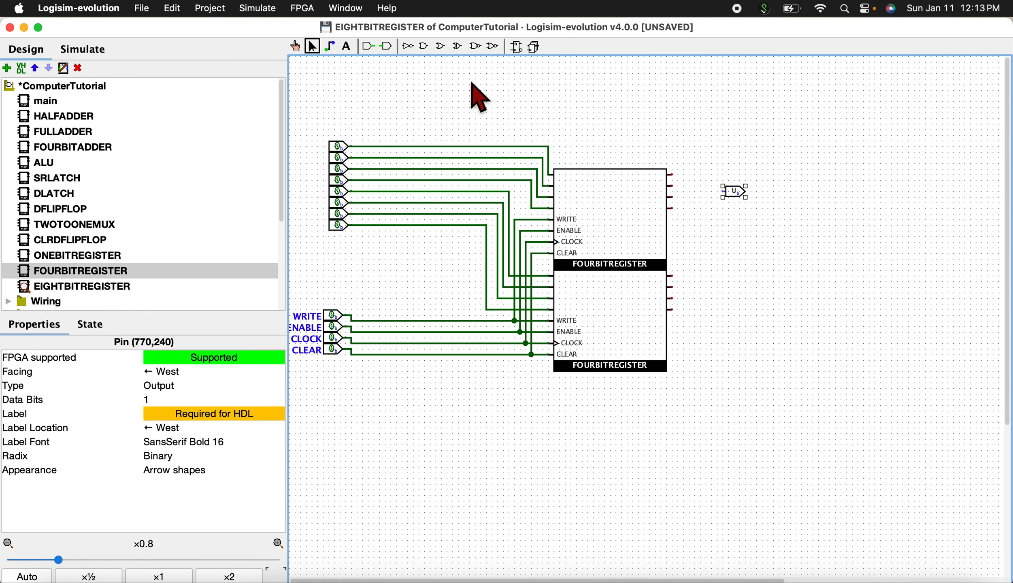
pyautogui.click(386, 46)
pyautogui.click(737, 214)
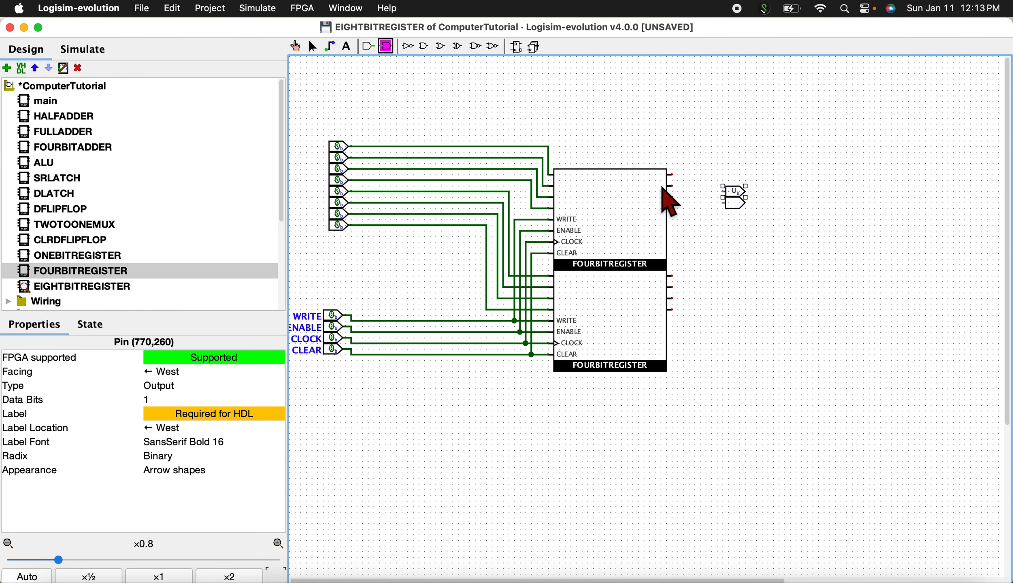
pyautogui.click(386, 46)
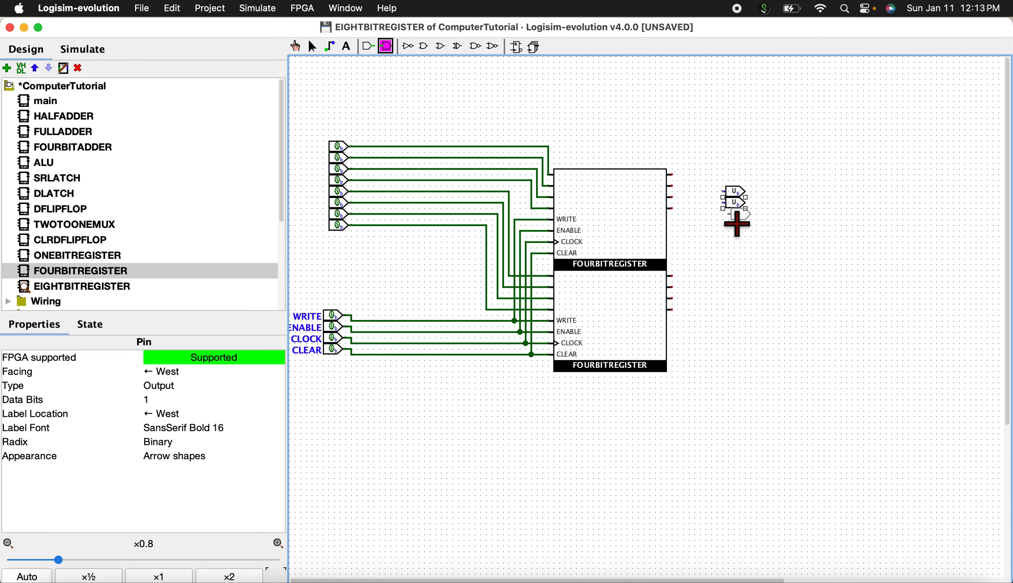
pyautogui.click(737, 224)
pyautogui.click(387, 46)
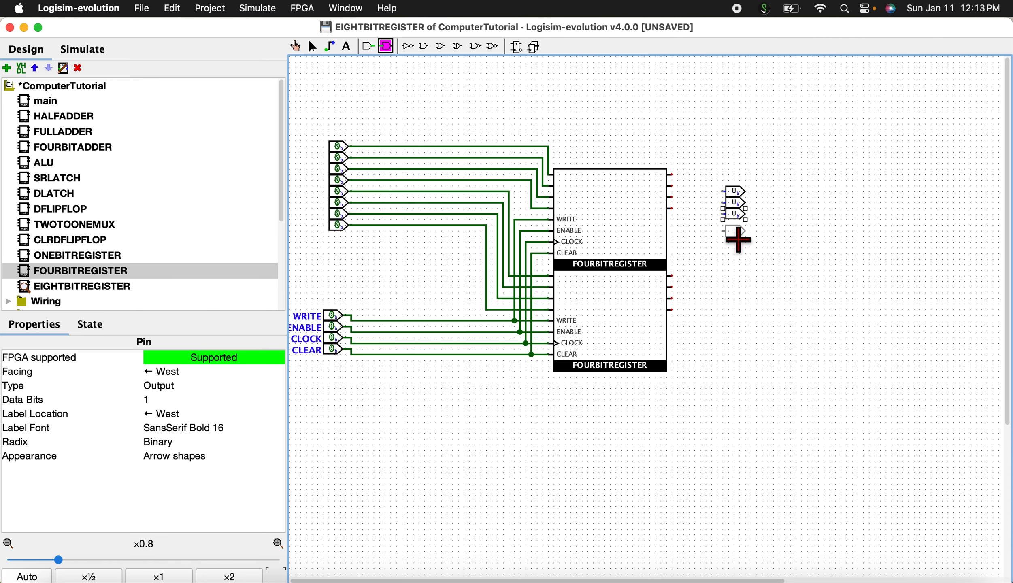
pyautogui.click(736, 233)
# Duplicate the four output pins below the originals and wire all eight in order to the outputs of the two FOURBITREGISTER blocks.
pyautogui.moveTo(709, 181); pyautogui.dragTo(790, 275)
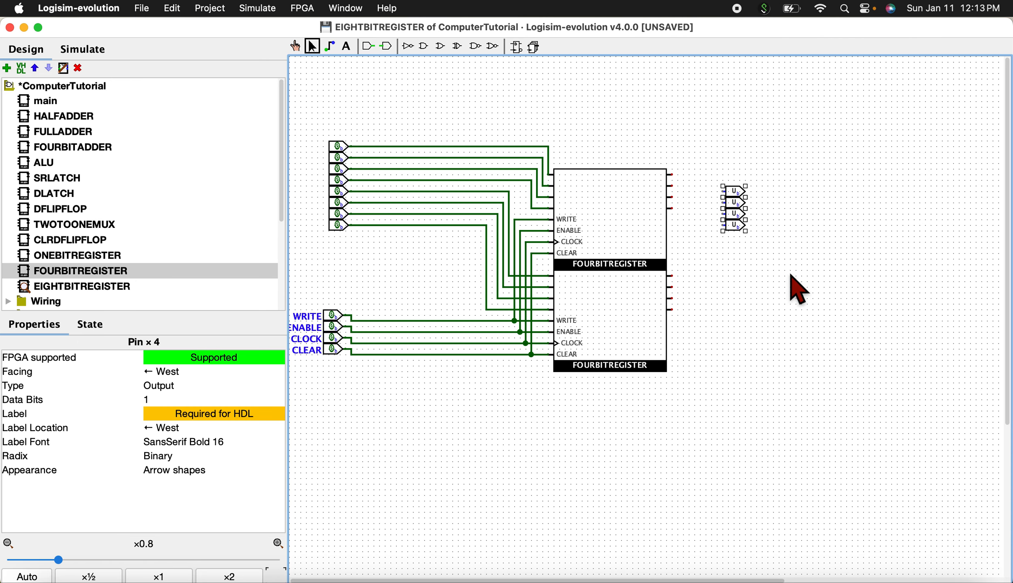
pyautogui.click(778, 279)
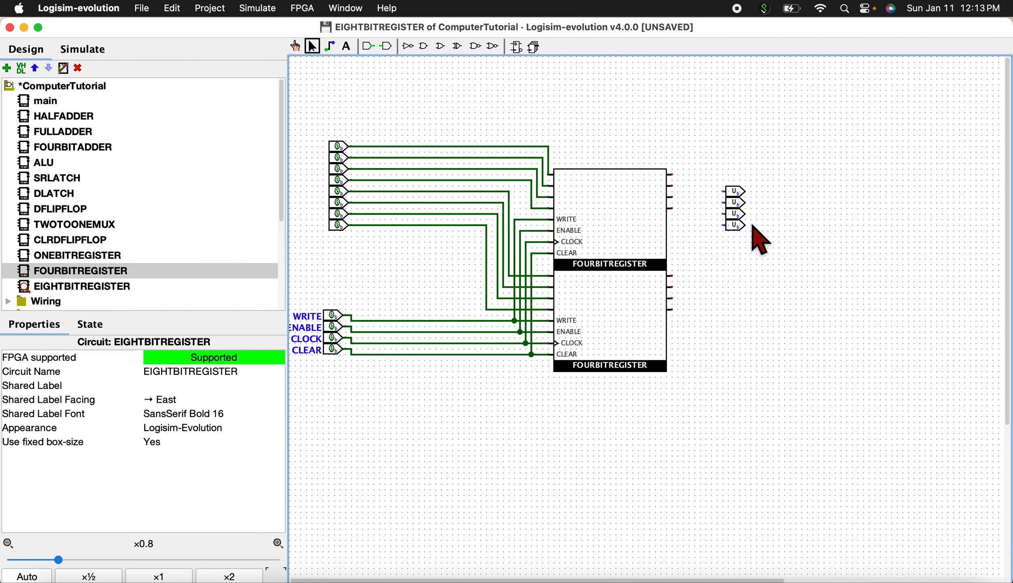
pyautogui.press('super+v')
pyautogui.moveTo(749, 203); pyautogui.dragTo(757, 228)
pyautogui.click(759, 229)
pyautogui.moveTo(738, 194); pyautogui.dragTo(738, 198)
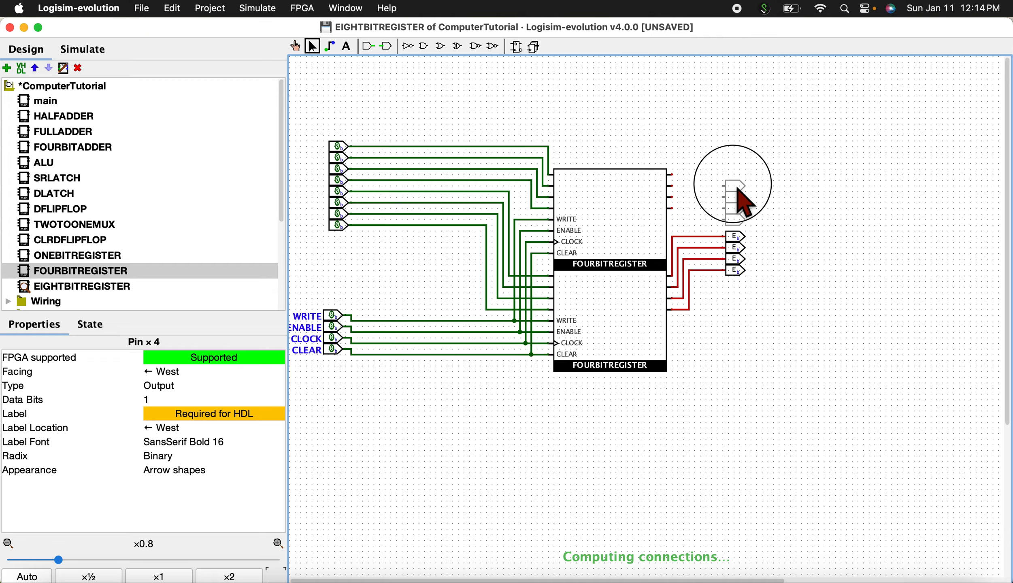
pyautogui.click(541, 156)
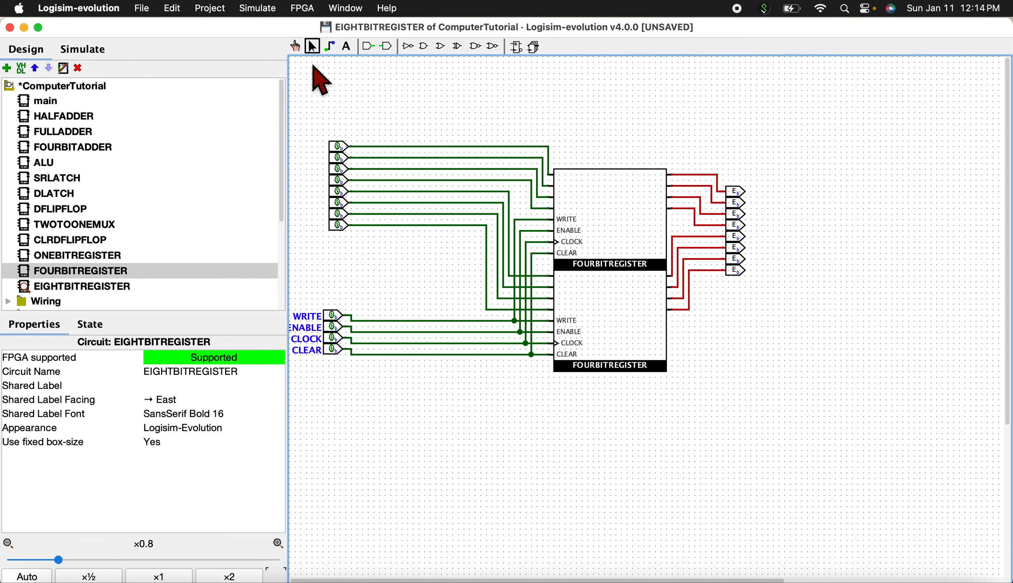
# Reset the eight-bit register by pulsing CLOCK while CLEAR is 1, and return CLEAR to 0.
pyautogui.click(339, 349)
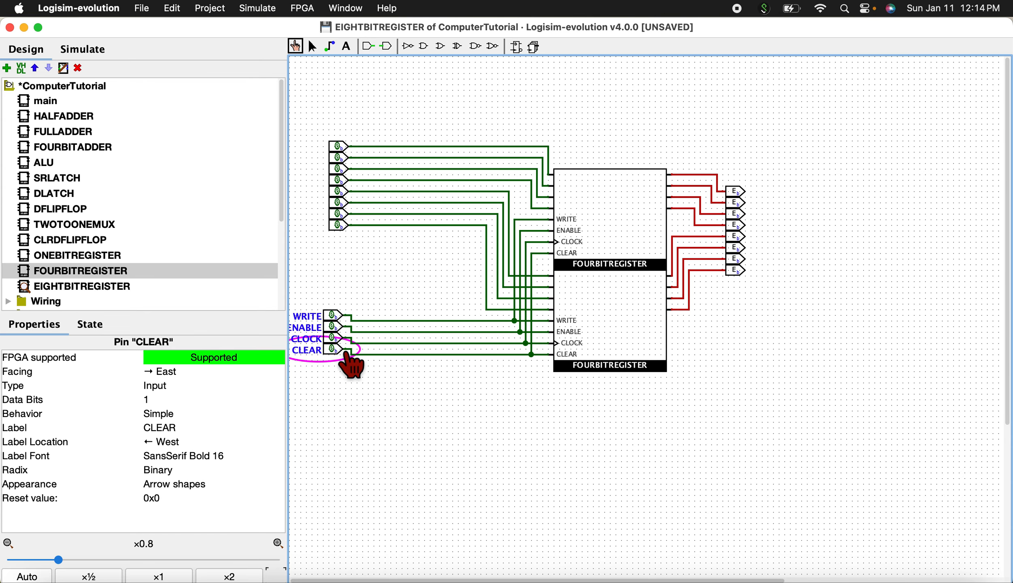
pyautogui.click(337, 338)
pyautogui.click(337, 339)
pyautogui.click(336, 348)
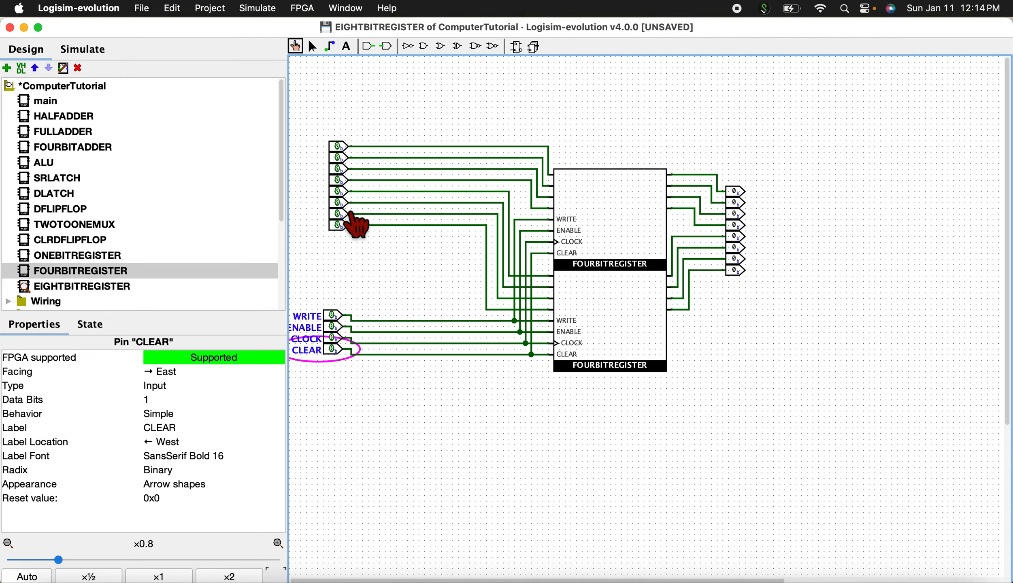
# Set the second, third and sixth data inputs to 1 and store them by switching WRITE, ENABLE and CLOCK to 1.
pyautogui.click(341, 202)
pyautogui.click(342, 172)
pyautogui.click(340, 159)
pyautogui.click(336, 315)
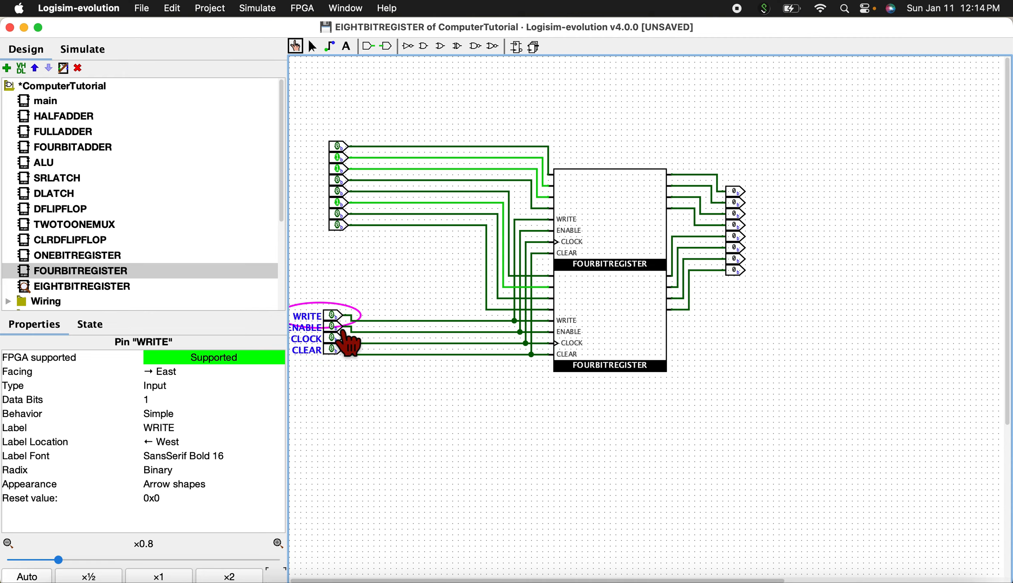
pyautogui.click(336, 327)
pyautogui.click(336, 338)
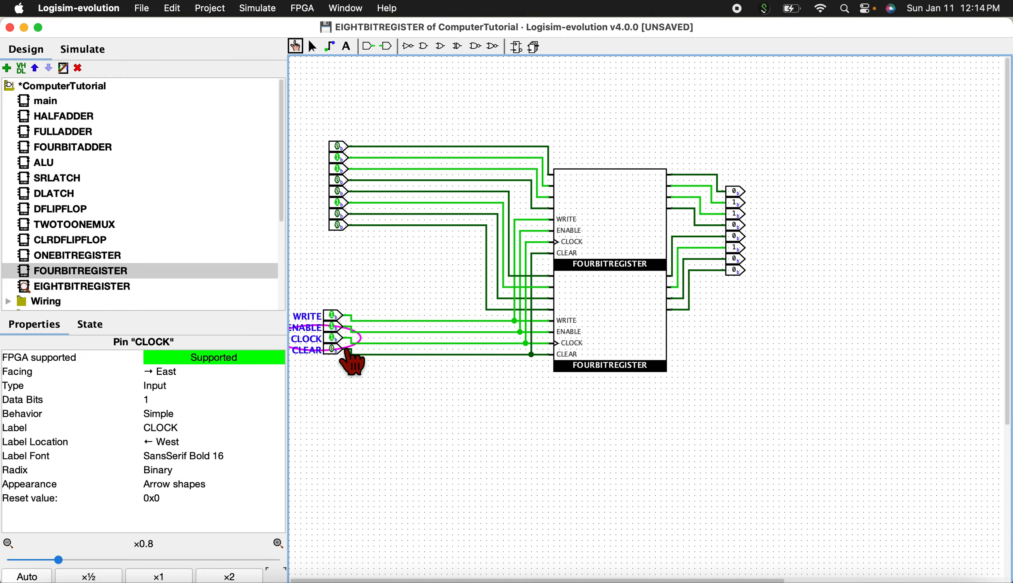
# Return CLOCK, ENABLE, WRITE and the second, third and sixth data inputs to 0, and save the project.
pyautogui.click(336, 338)
pyautogui.click(336, 327)
pyautogui.click(336, 316)
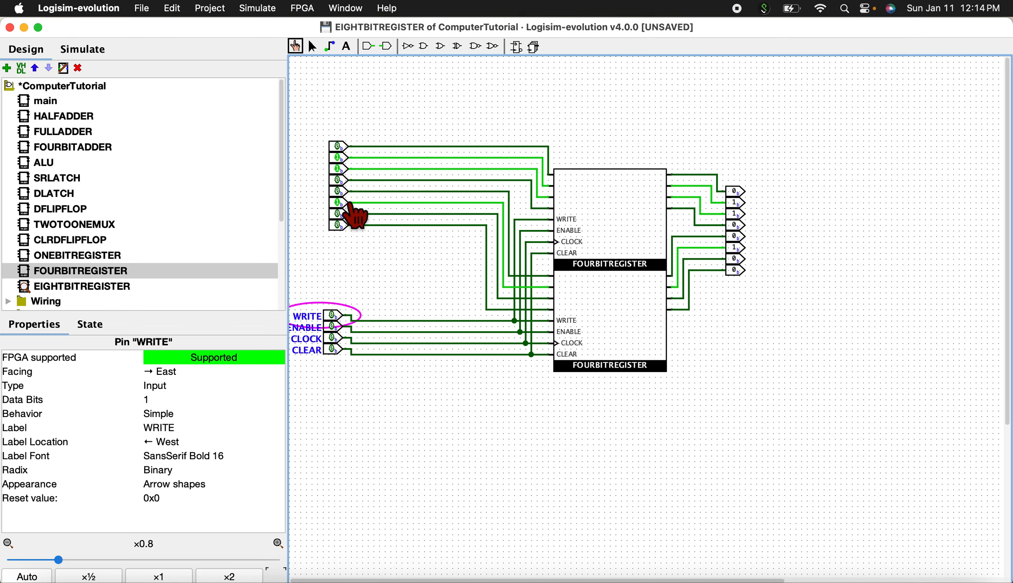
pyautogui.click(343, 203)
pyautogui.click(344, 168)
pyautogui.click(343, 157)
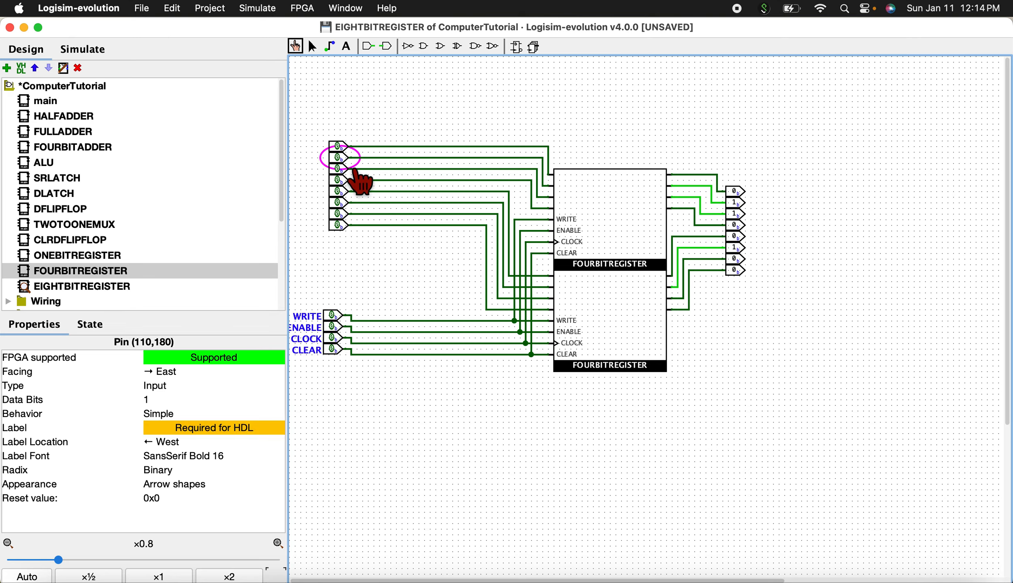
pyautogui.press('super+s')
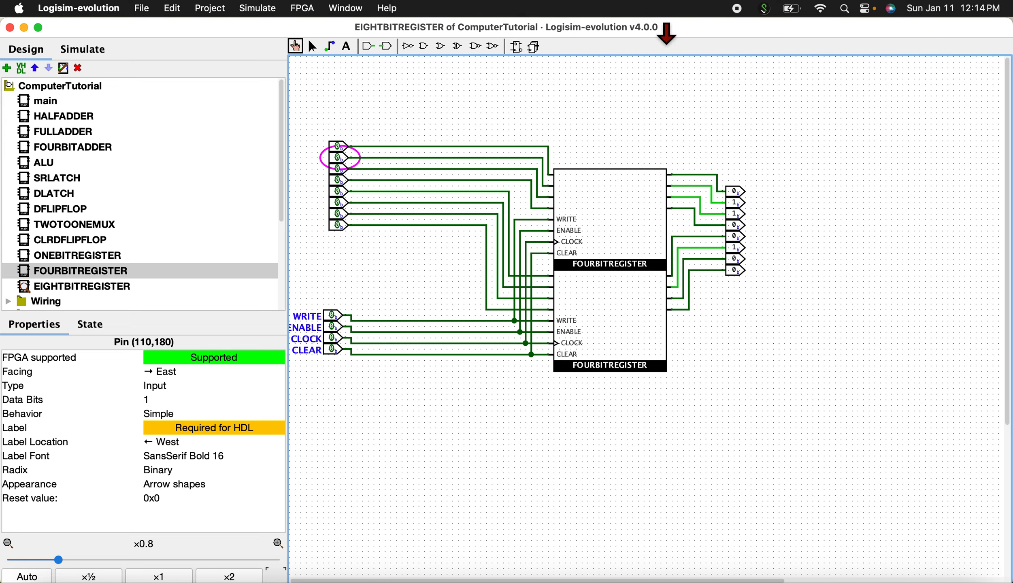
# Add a new circuit named TWOTOFOURDECODER to the project.
pyautogui.click(7, 69)
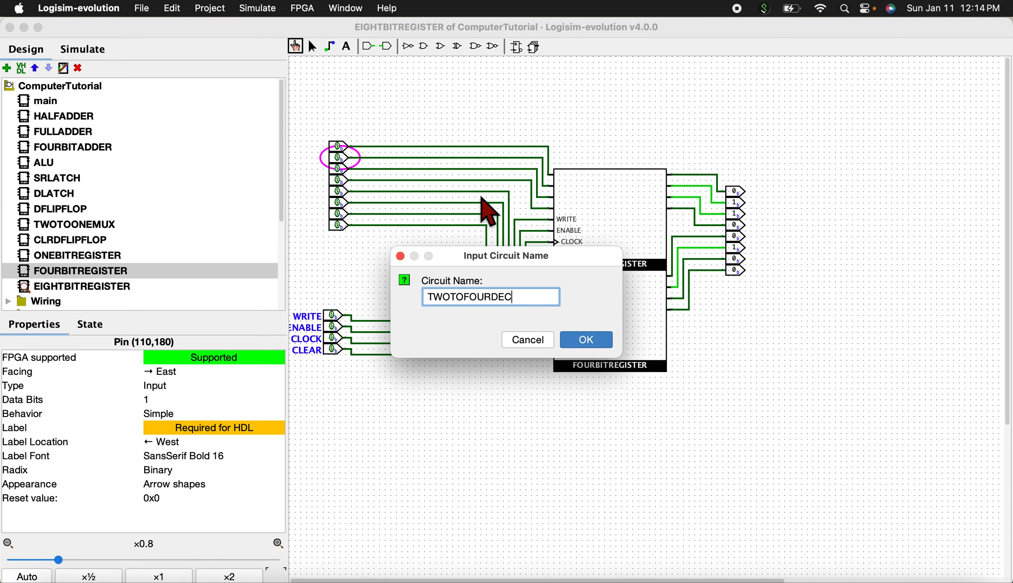
pyautogui.write('ER')
pyautogui.press('Return')
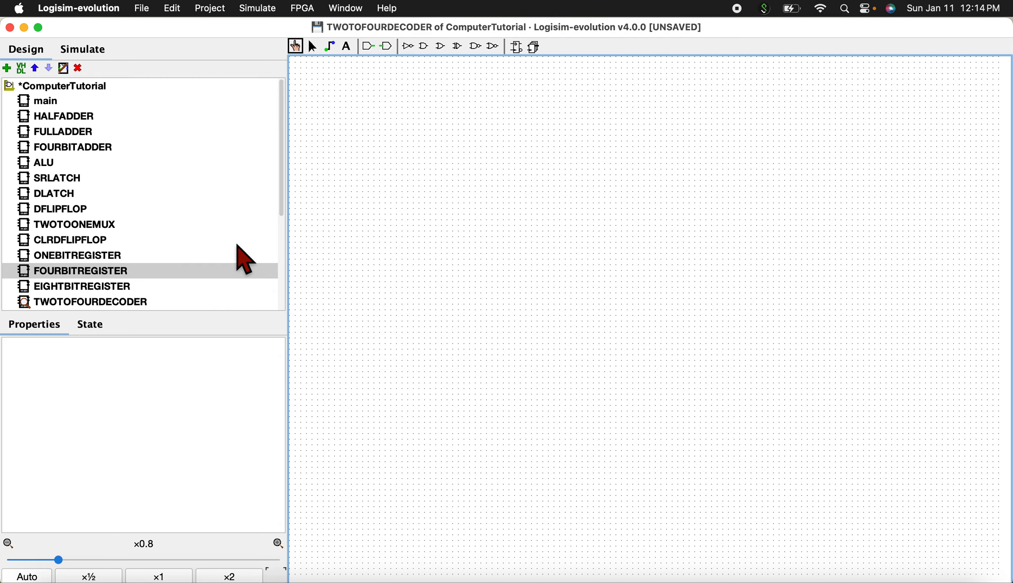
# Place two 1-bit input pins, one above the other, in the upper left area of the decoder circuit.
pyautogui.click(368, 46)
pyautogui.click(390, 140)
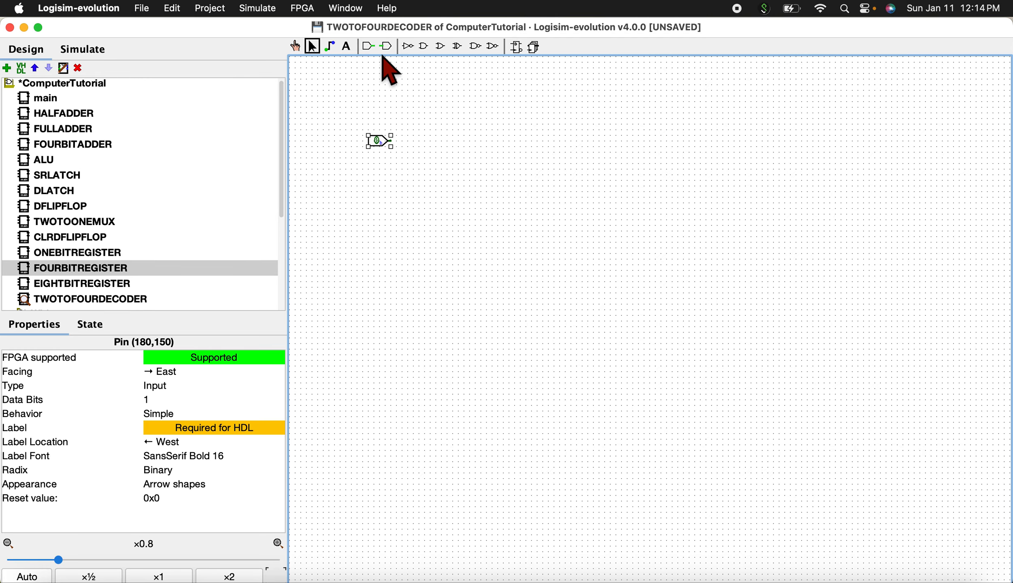
pyautogui.click(392, 181)
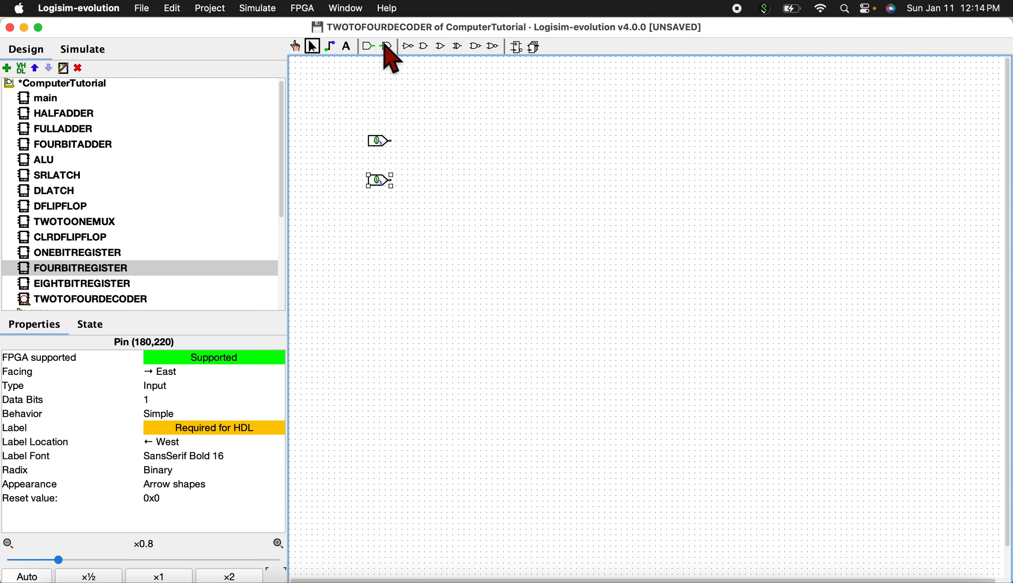
# Place four two-input AND gates in a vertical column to the right of the two input pins.
pyautogui.click(424, 46)
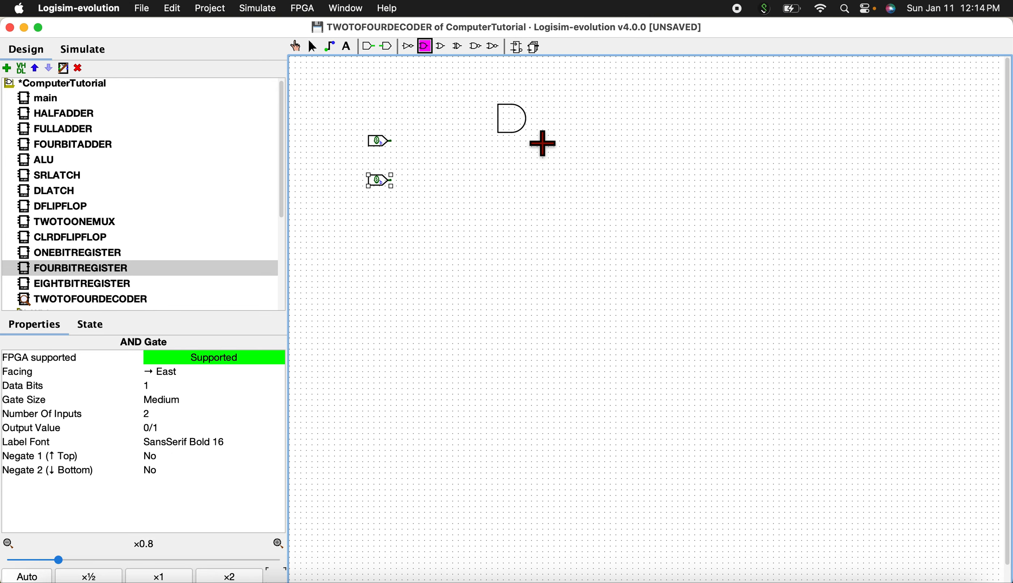
pyautogui.click(532, 141)
pyautogui.click(424, 46)
pyautogui.click(545, 221)
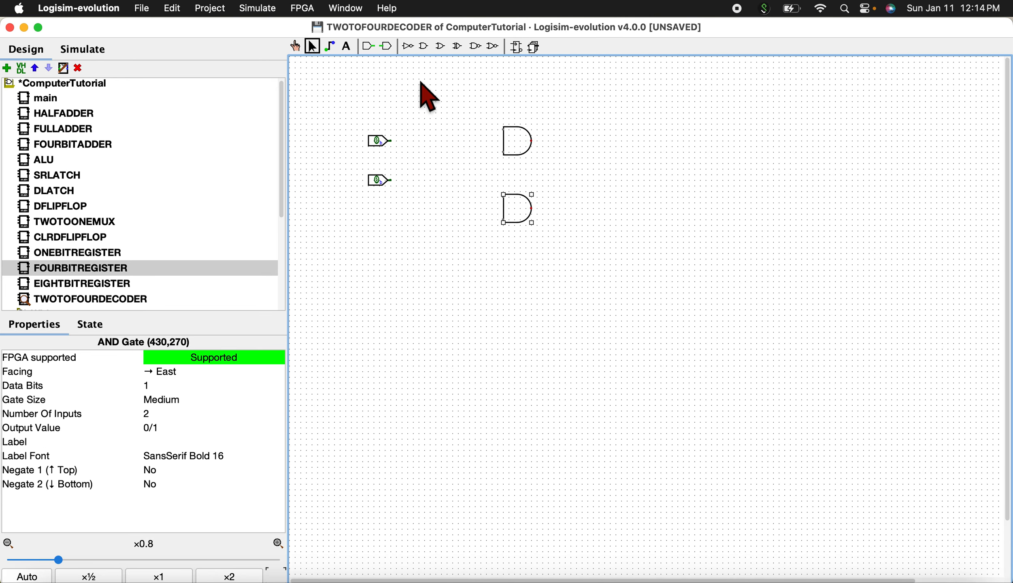
pyautogui.click(424, 46)
pyautogui.click(542, 292)
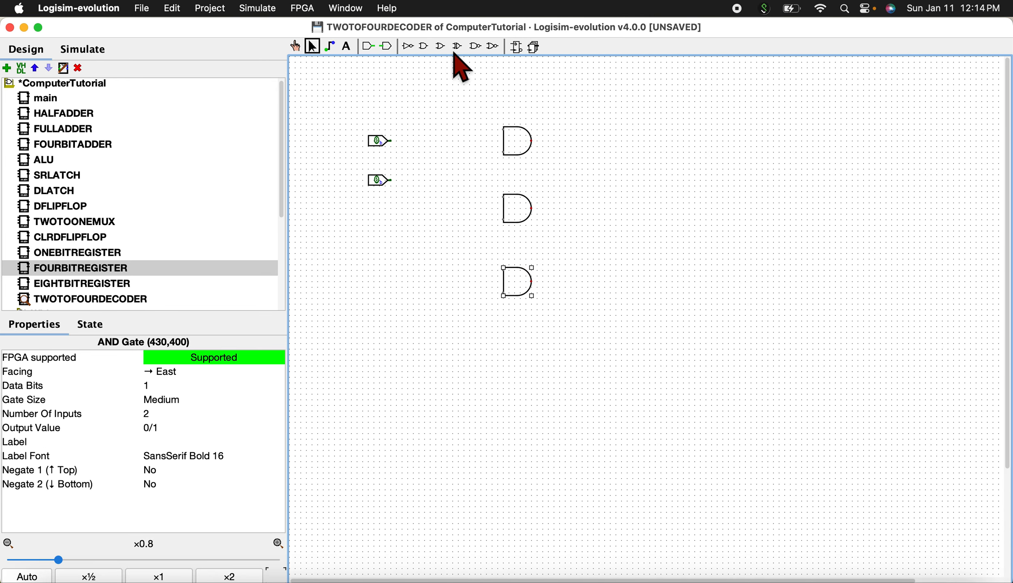
pyautogui.click(424, 46)
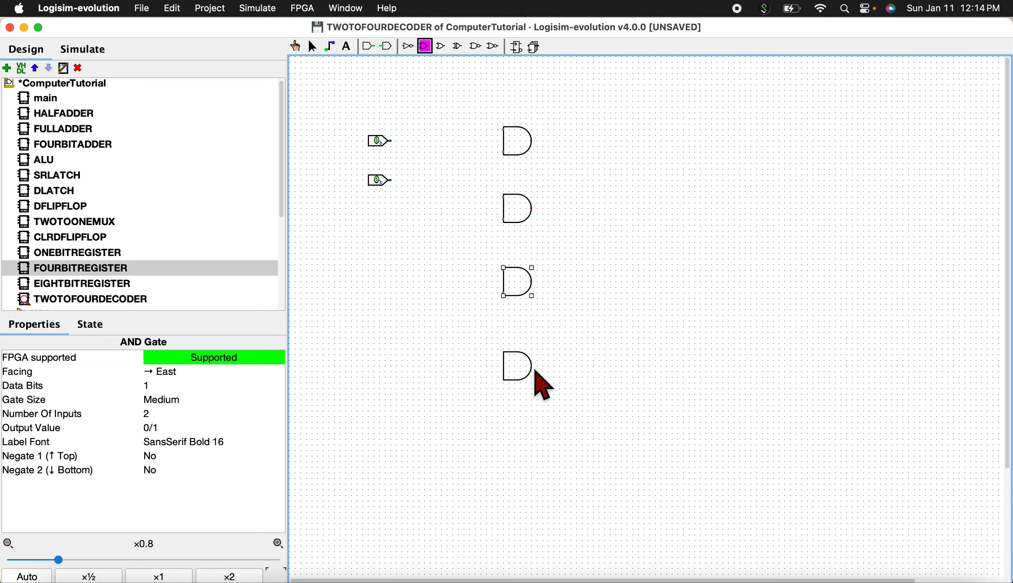
pyautogui.click(542, 377)
# Attach a 1-bit output pin to the output of each of the four AND gates.
pyautogui.click(387, 46)
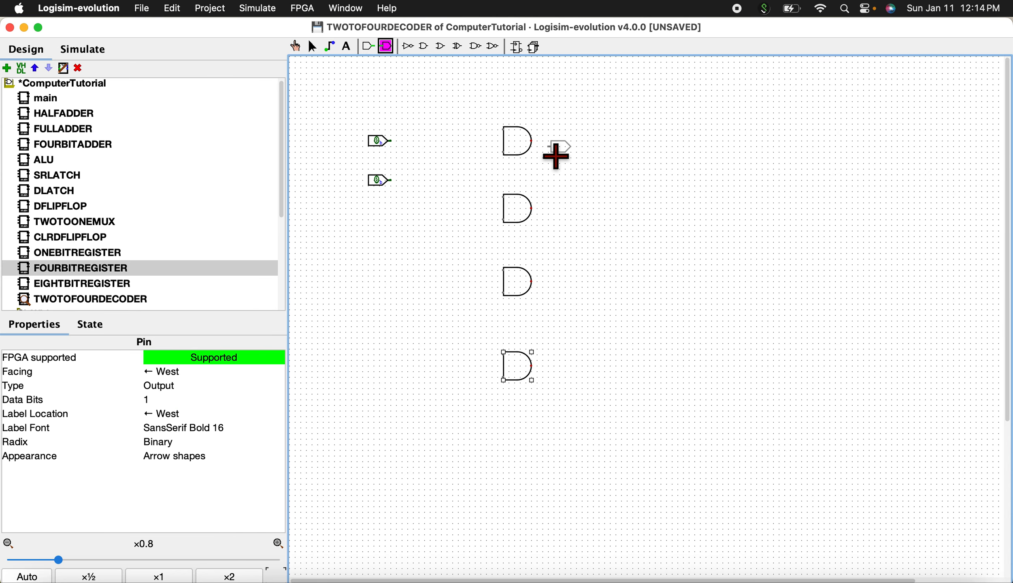
pyautogui.click(548, 151)
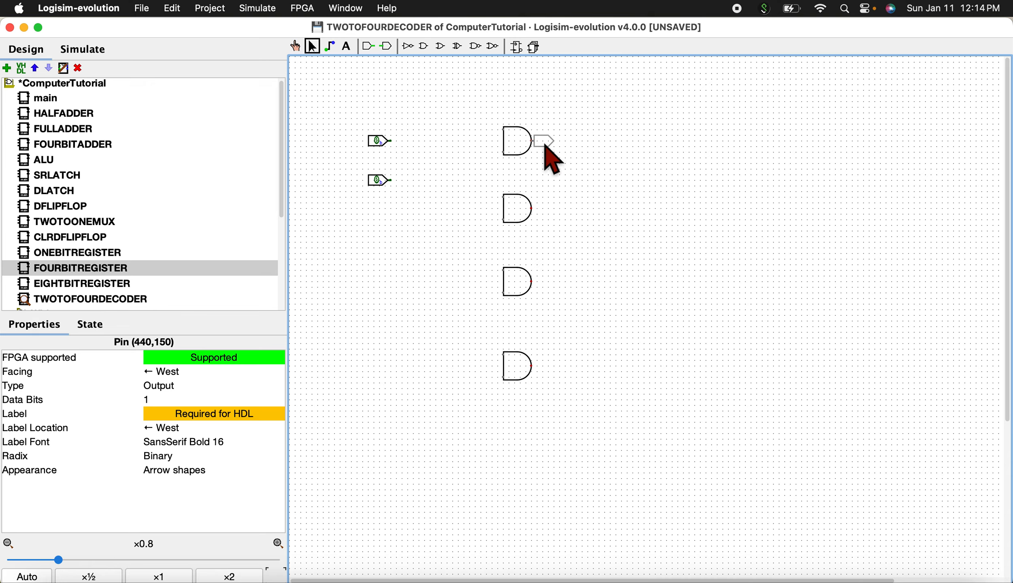
pyautogui.click(387, 46)
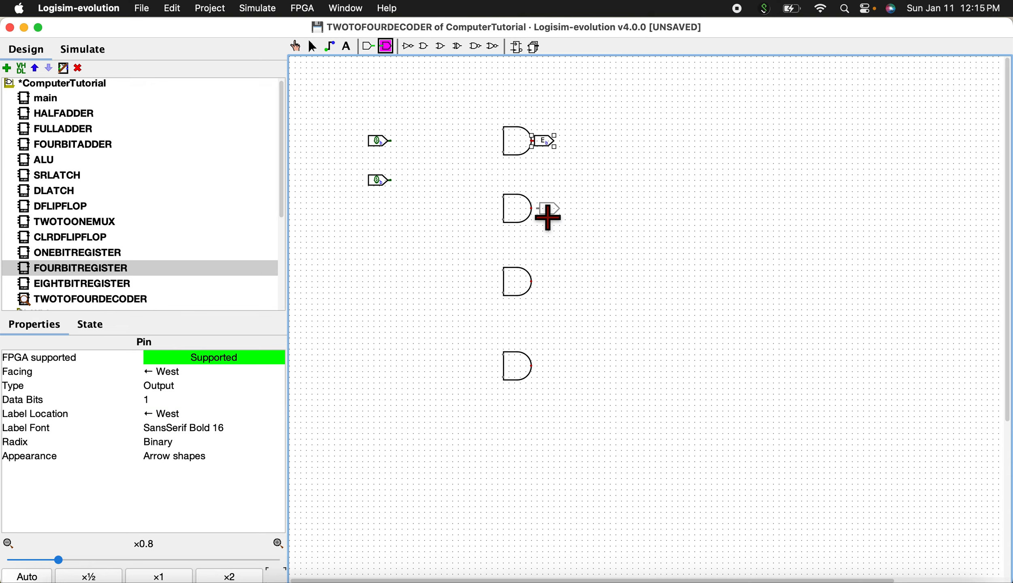
pyautogui.click(542, 213)
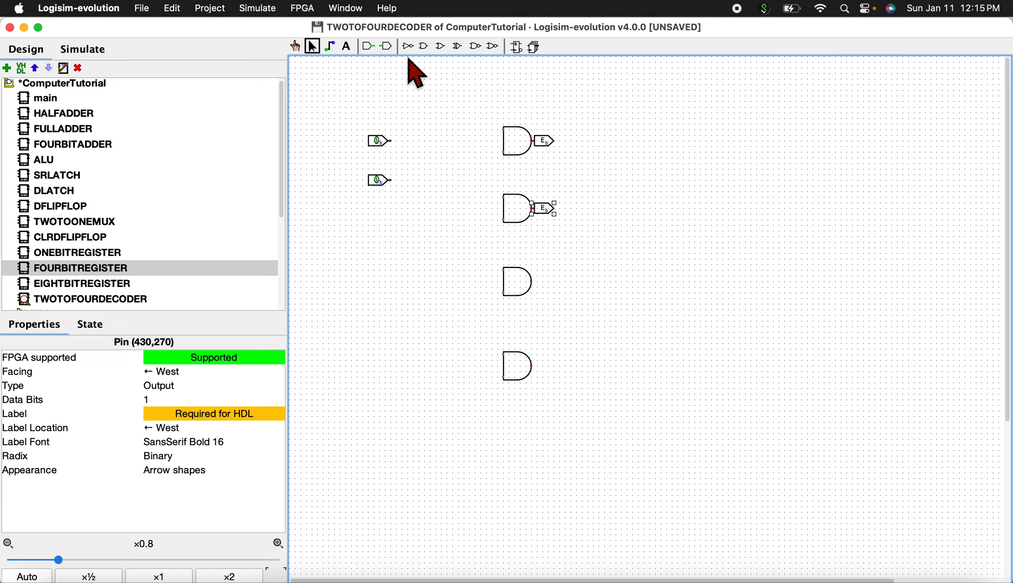
pyautogui.click(387, 46)
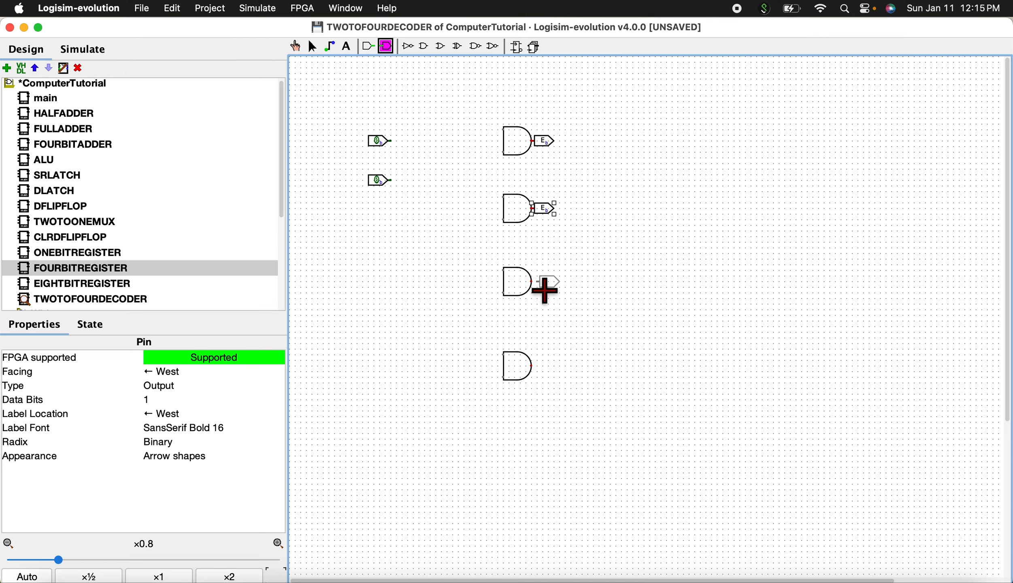
pyautogui.click(545, 288)
pyautogui.click(387, 46)
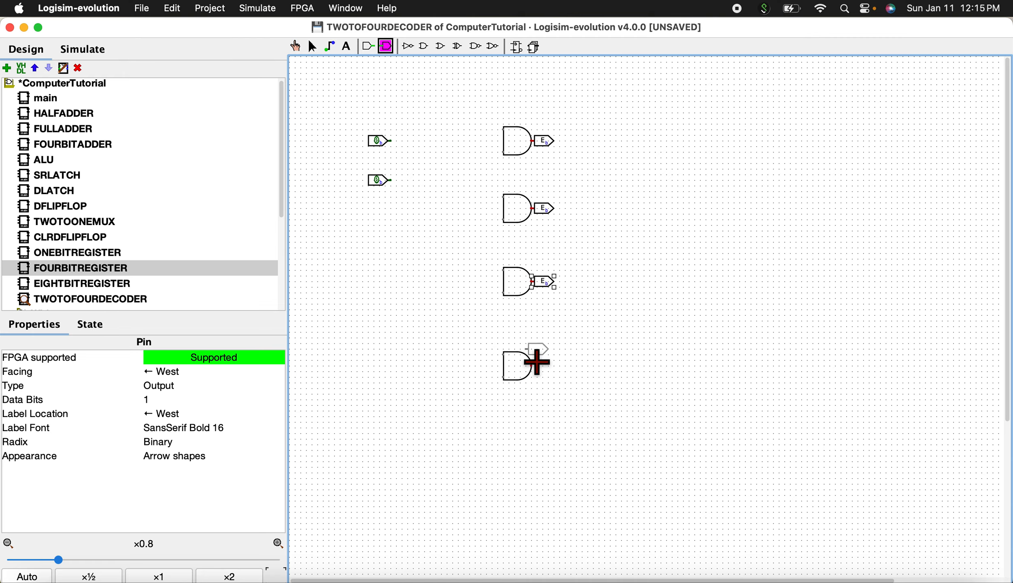
pyautogui.click(541, 377)
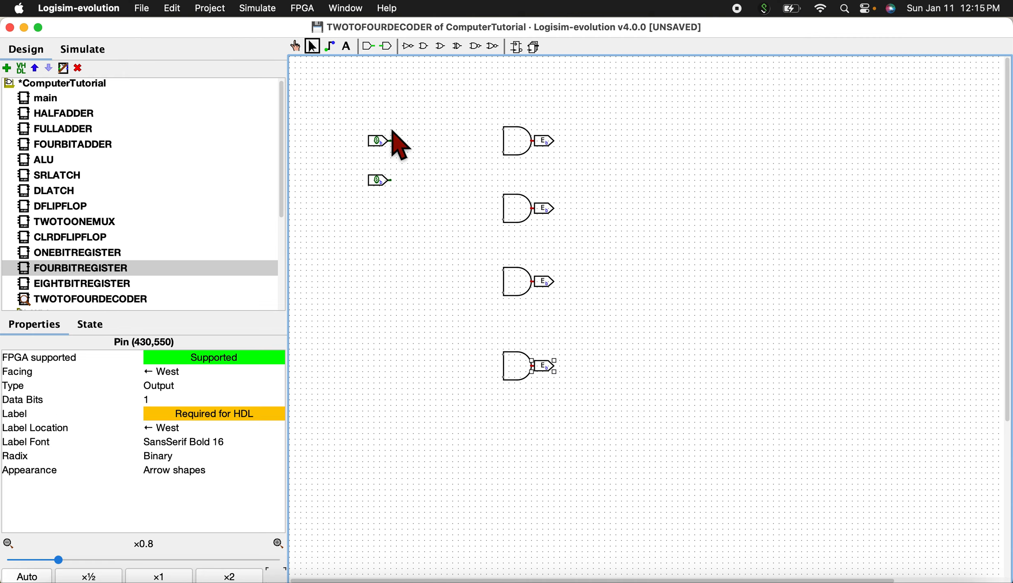
# Move both input pins up close together and wire each through its own NOT gate into the first AND gate.
pyautogui.moveTo(378, 140); pyautogui.dragTo(377, 122)
pyautogui.moveTo(382, 178); pyautogui.dragTo(383, 160)
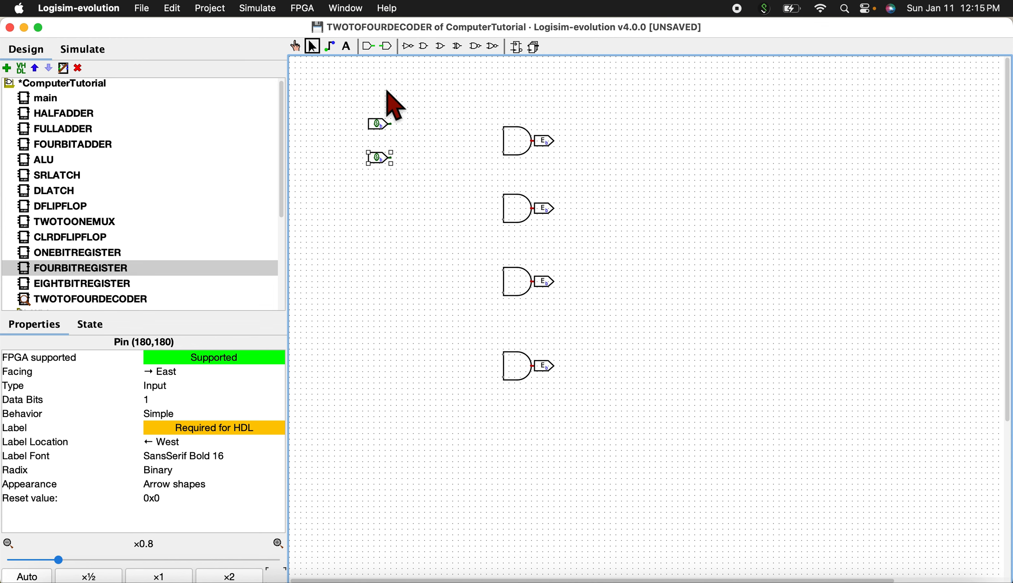
pyautogui.click(410, 47)
pyautogui.click(421, 135)
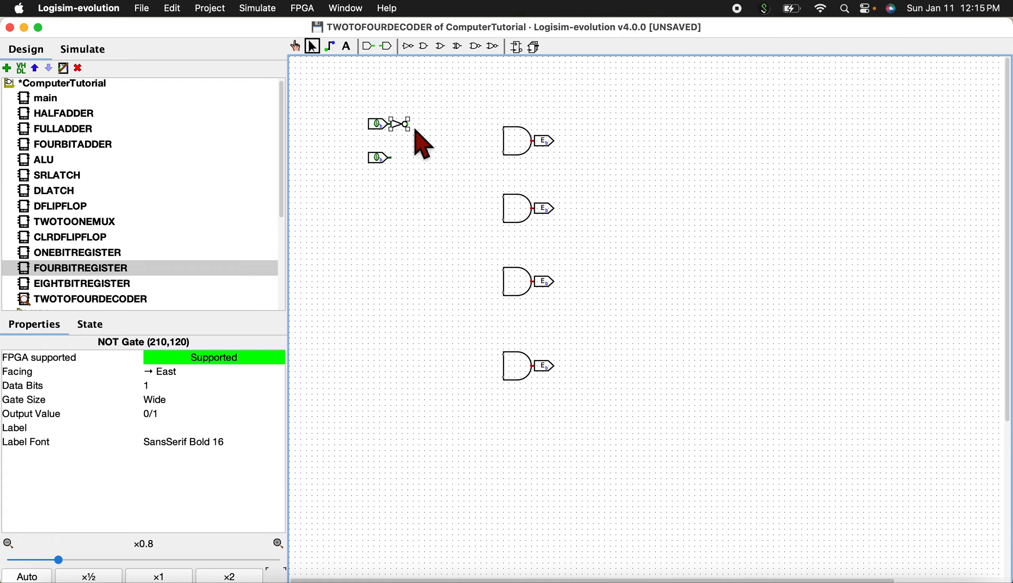
pyautogui.moveTo(407, 124); pyautogui.dragTo(506, 138)
pyautogui.moveTo(379, 157); pyautogui.dragTo(465, 129)
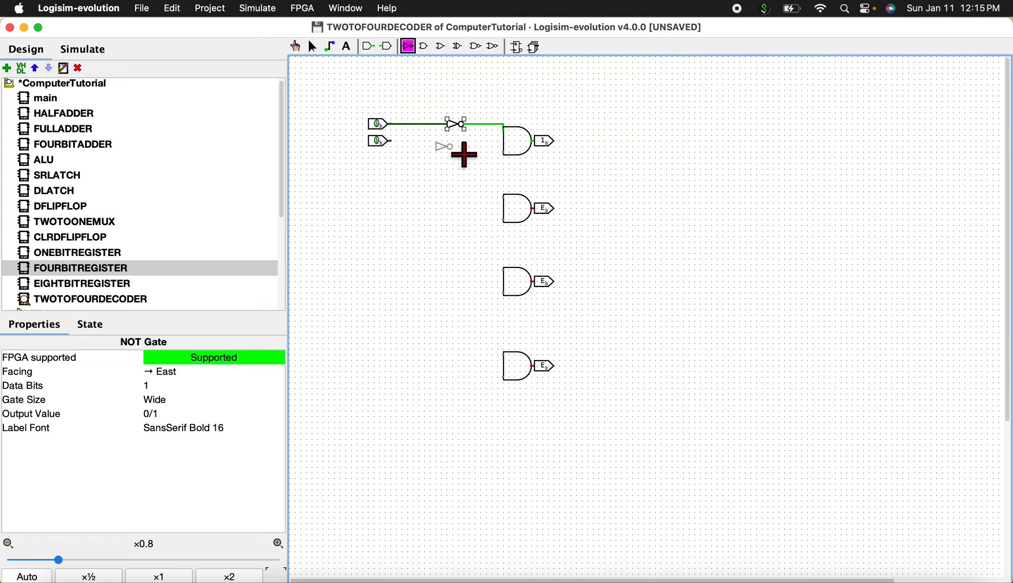
pyautogui.click(461, 142)
pyautogui.moveTo(398, 143); pyautogui.dragTo(504, 152)
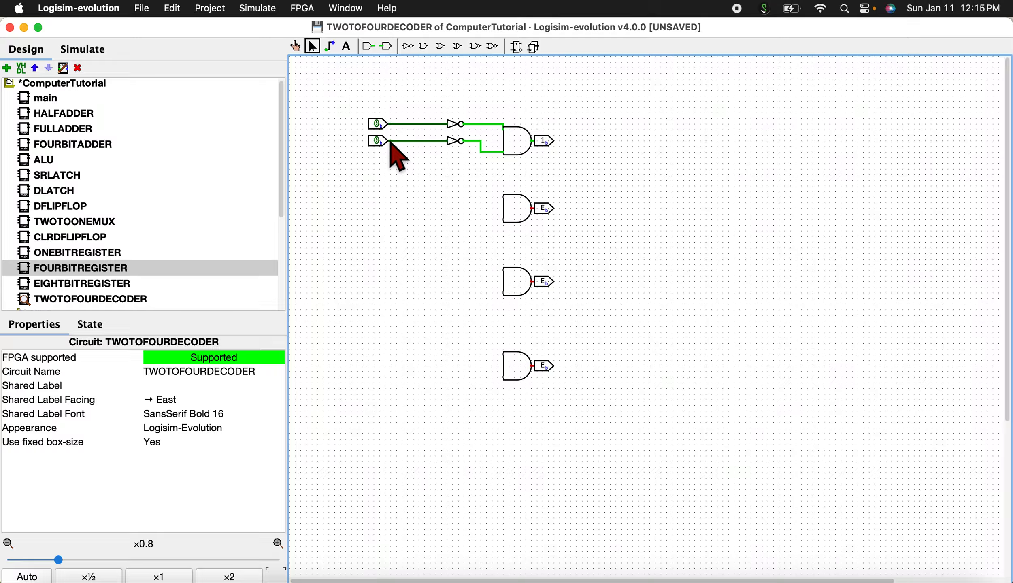
# Wire the second input directly and the first input through a NOT gate into the second AND gate.
pyautogui.moveTo(419, 141)
pyautogui.mouseDown()
pyautogui.moveTo(464, 221)
pyautogui.moveTo(502, 219)
pyautogui.mouseUp()
pyautogui.click(408, 46)
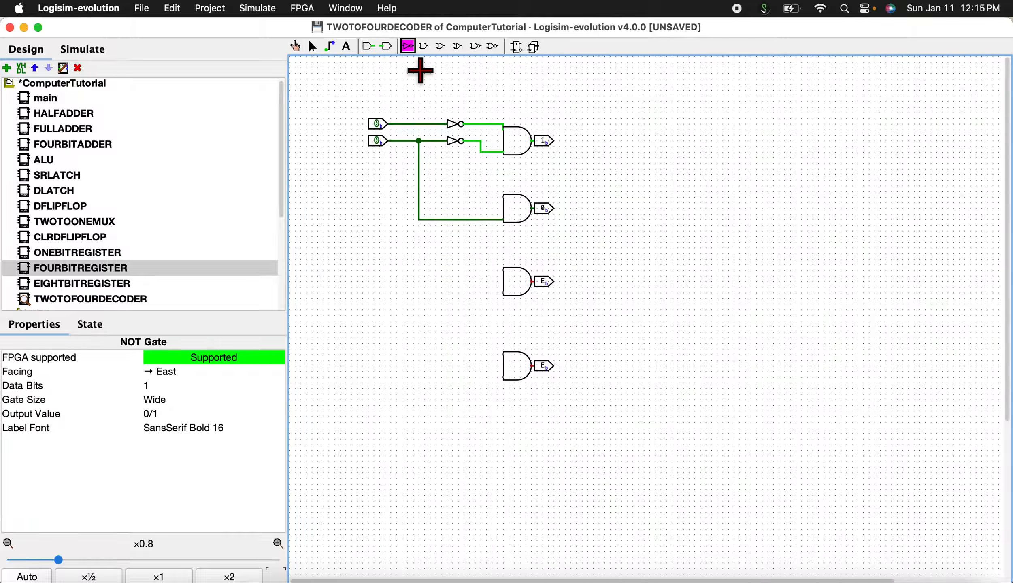
pyautogui.click(493, 206)
pyautogui.moveTo(435, 123); pyautogui.dragTo(503, 198)
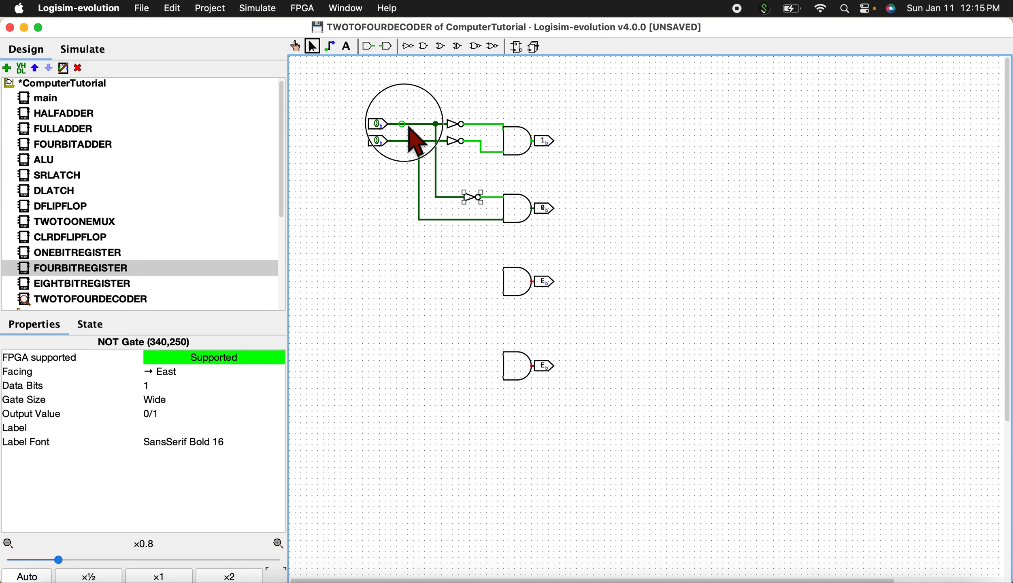
# Wire the first input directly and the second through a NOT gate into the third AND gate, and both inputs directly into the fourth.
pyautogui.moveTo(410, 128); pyautogui.dragTo(504, 270)
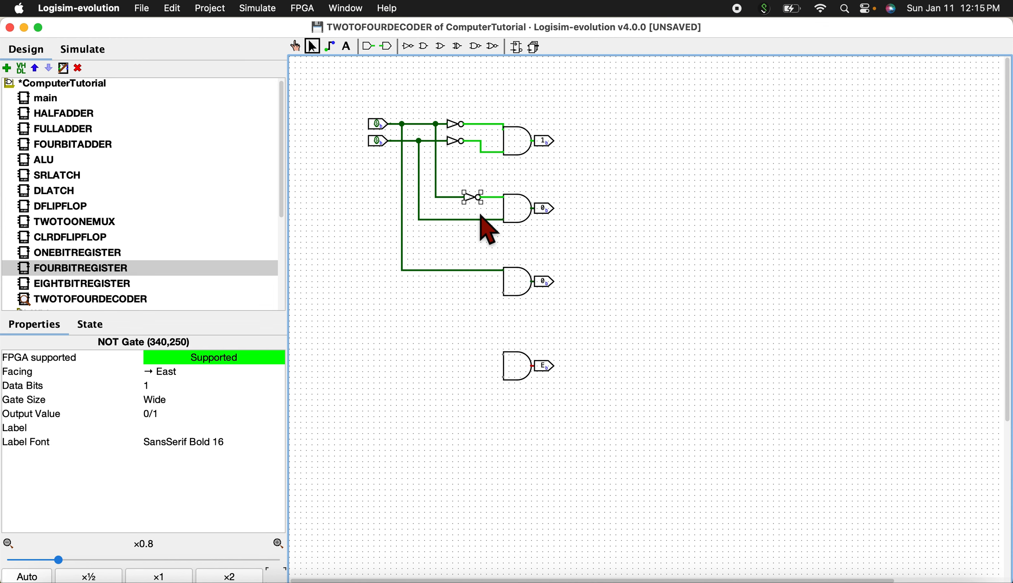
pyautogui.moveTo(414, 146); pyautogui.dragTo(458, 292)
pyautogui.click(407, 46)
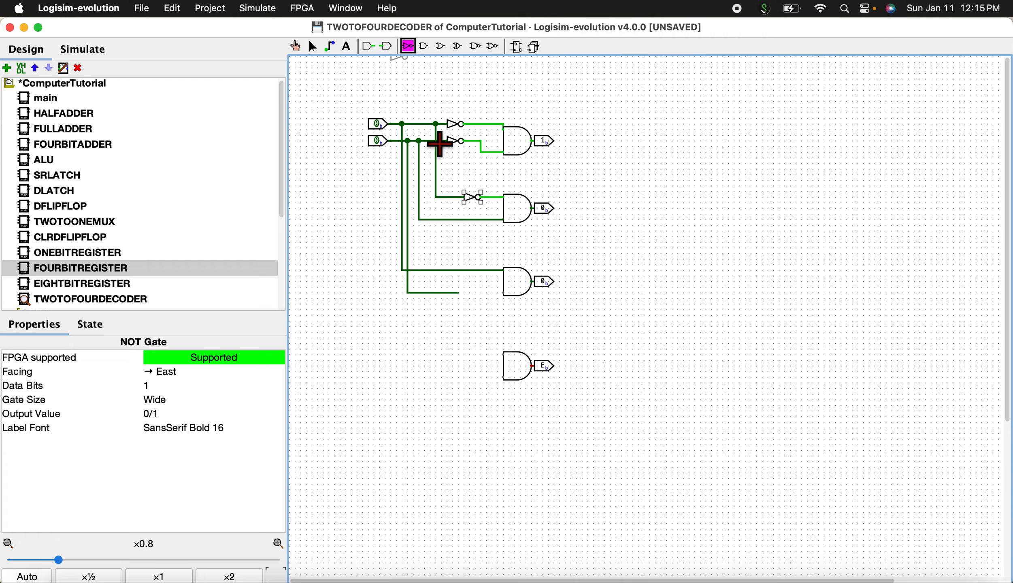
pyautogui.click(486, 304)
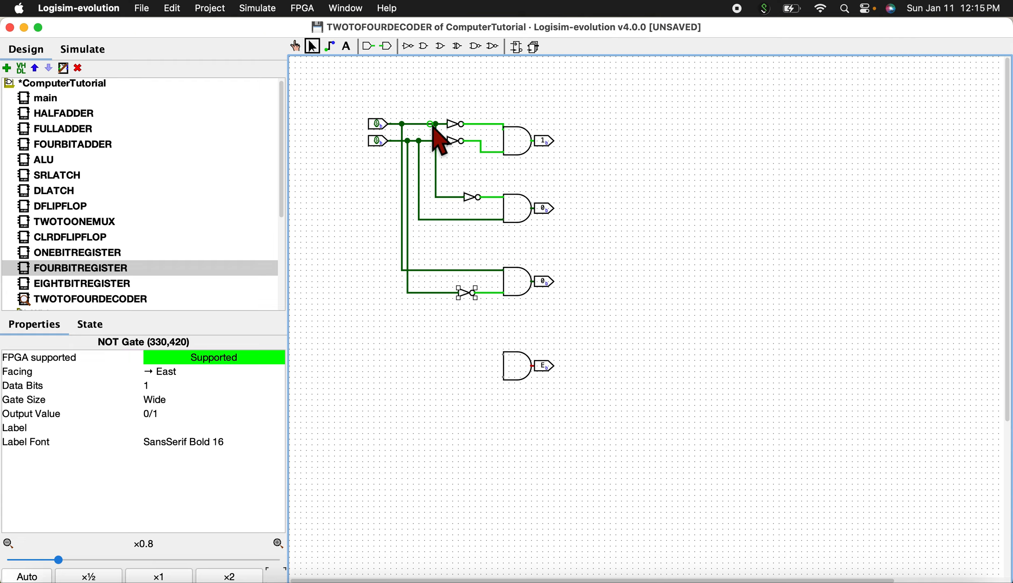
pyautogui.moveTo(430, 124); pyautogui.dragTo(504, 355)
pyautogui.moveTo(424, 141); pyautogui.dragTo(504, 377)
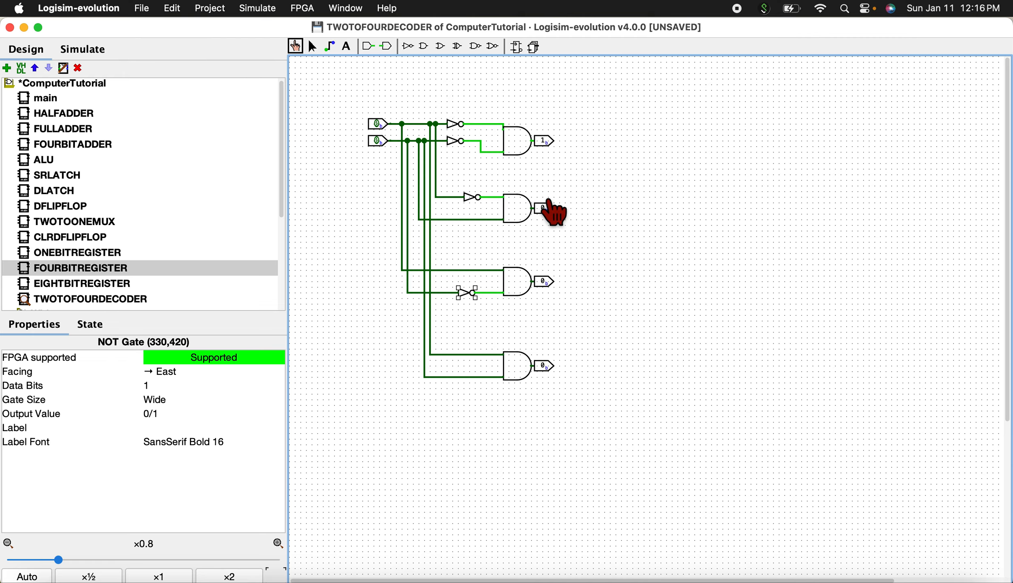
# Test the decoder by setting the inputs to 01, 10 and 11, return both inputs to 0, and save the project.
pyautogui.click(384, 143)
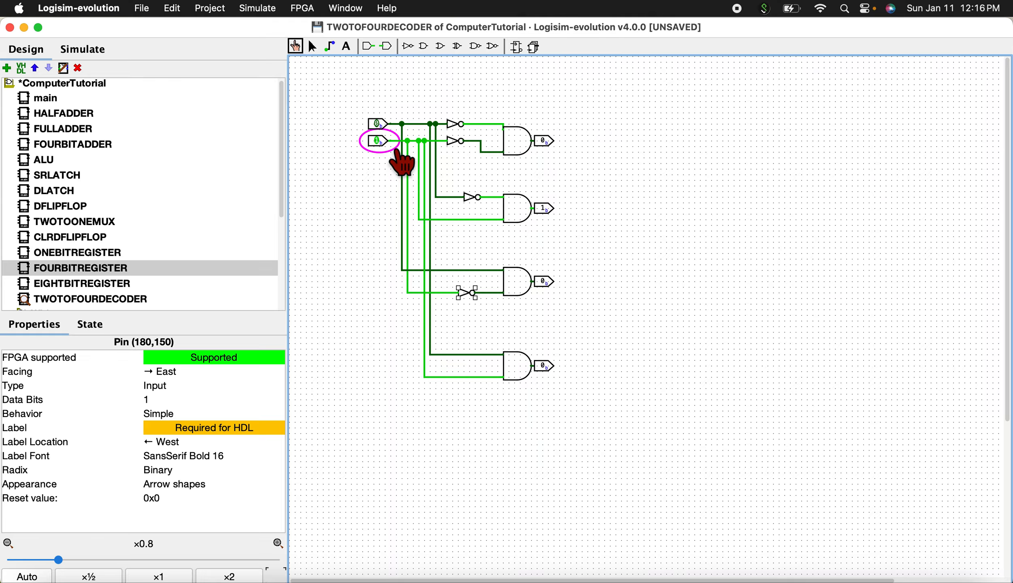
pyautogui.click(381, 141)
pyautogui.click(380, 123)
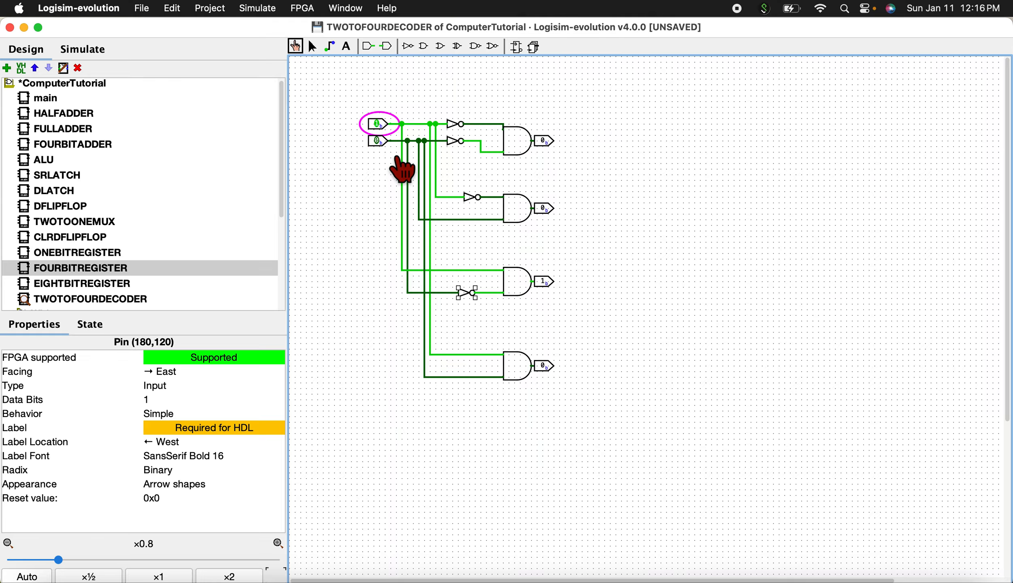
pyautogui.click(381, 141)
pyautogui.click(381, 141)
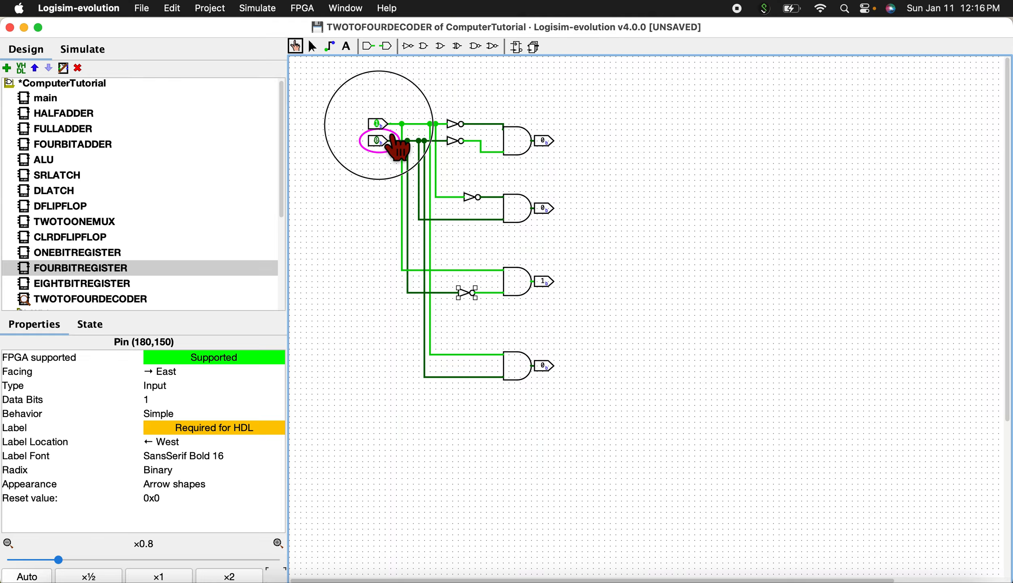
pyautogui.click(381, 123)
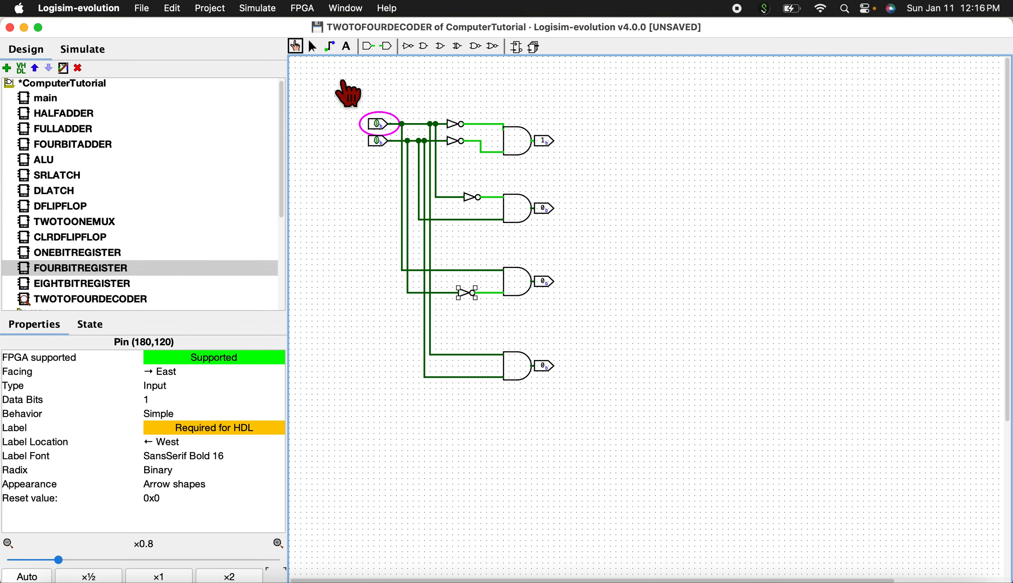
pyautogui.press('super+s')
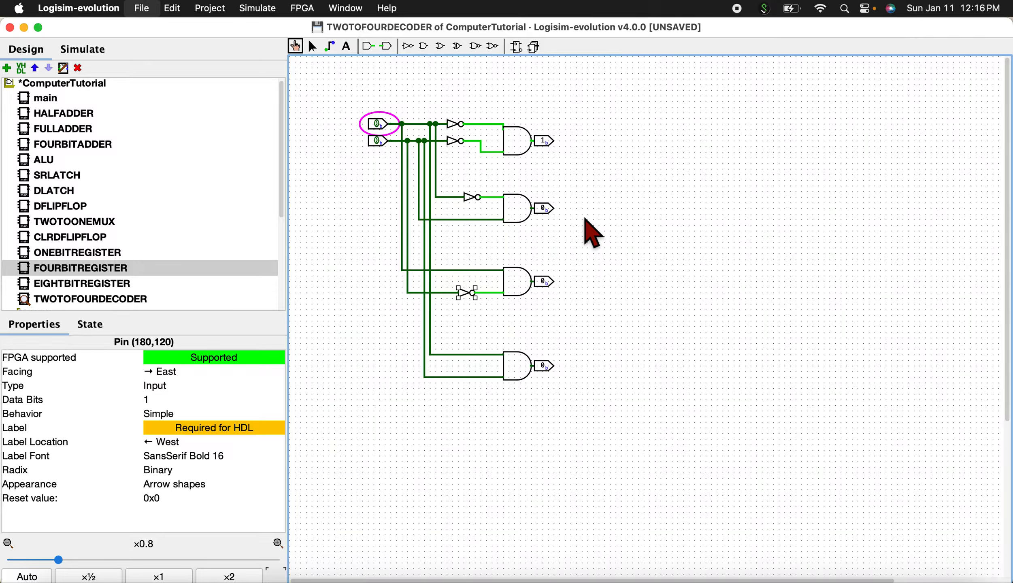
# Try to add a new circuit named RAM to the project.
pyautogui.scroll(-1, 185, 235)
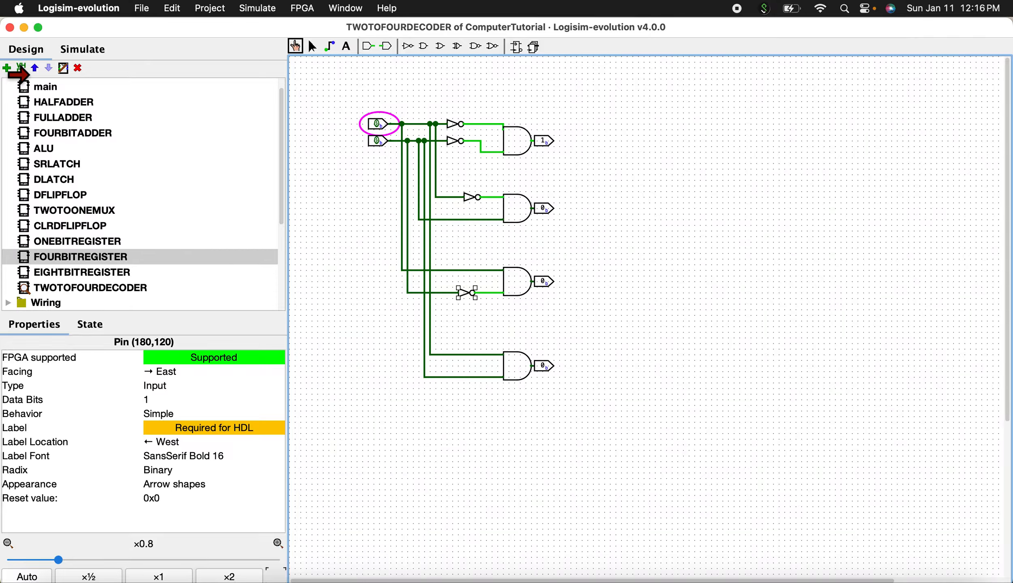
pyautogui.click(7, 68)
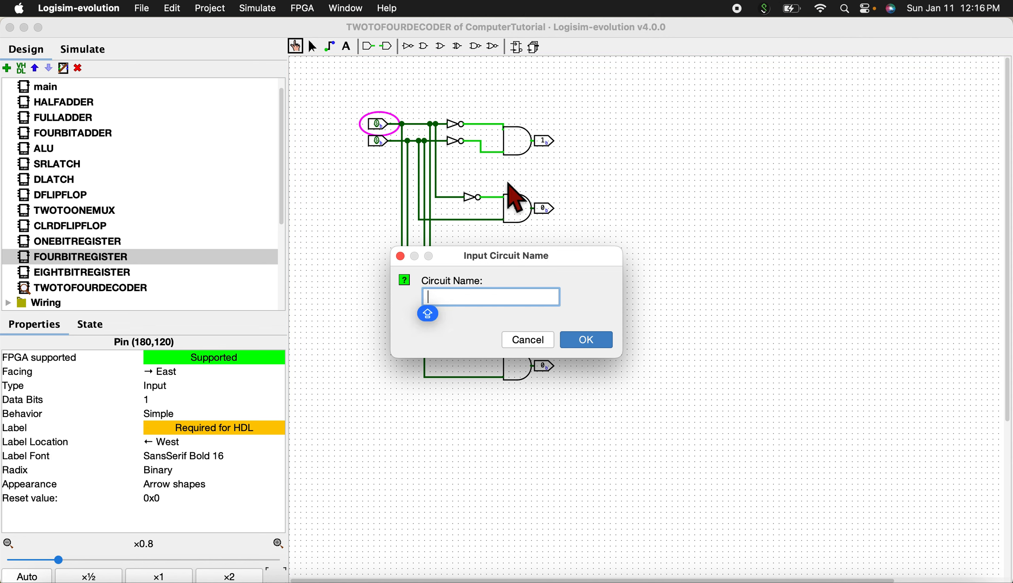
pyautogui.press('Return')
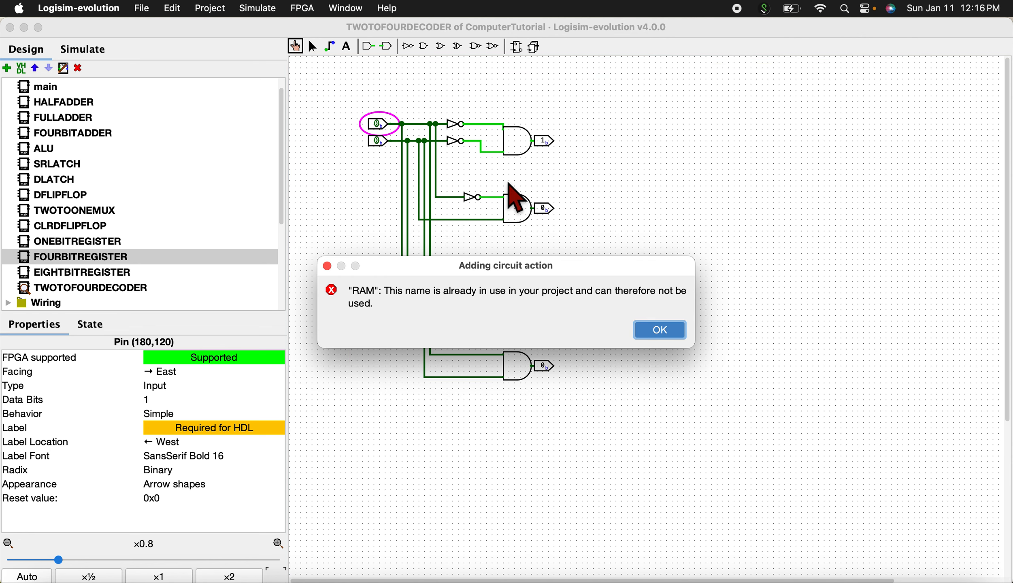
pyautogui.click(653, 329)
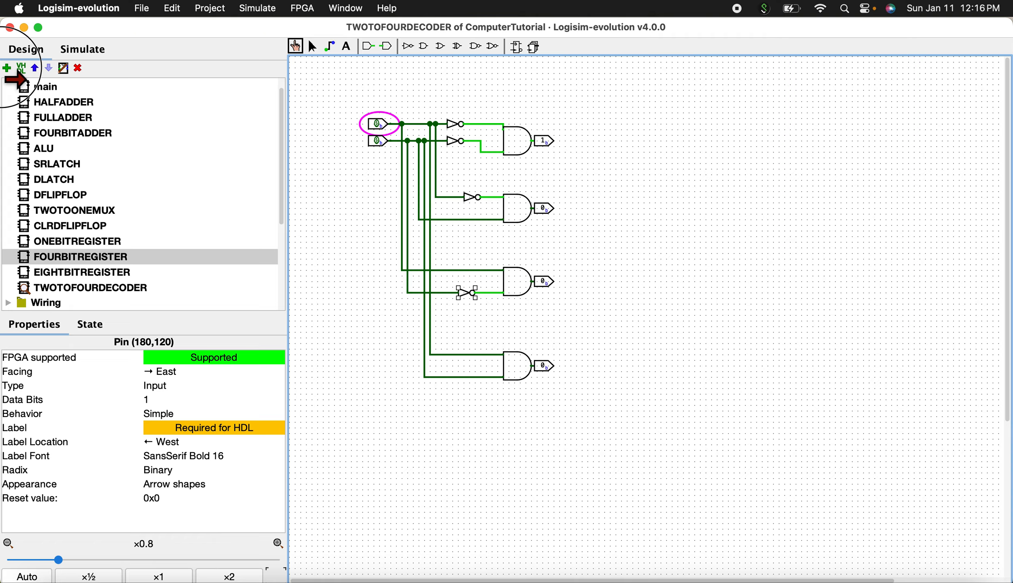
# Add a new circuit named RAMs to the project.
pyautogui.click(7, 70)
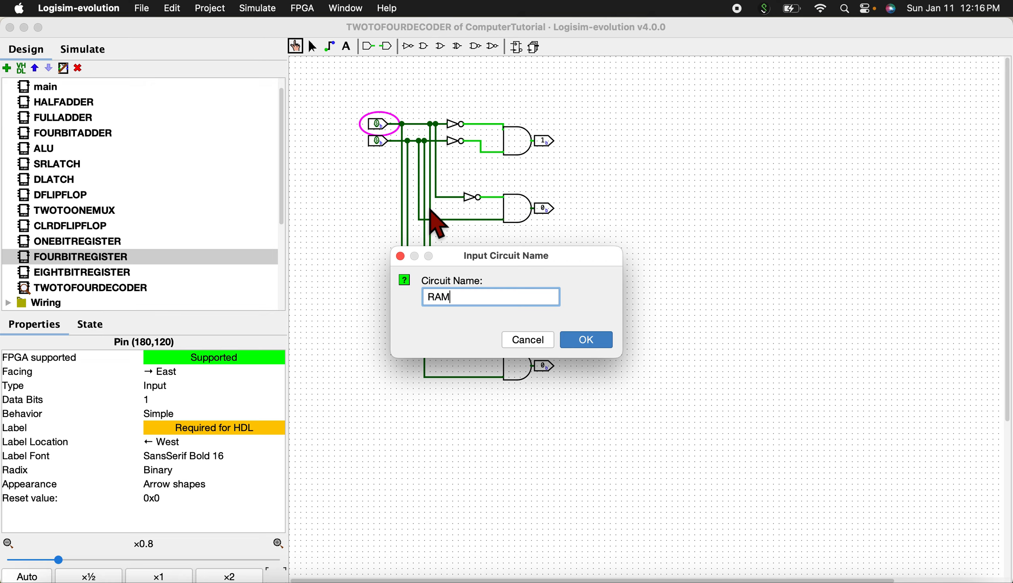
pyautogui.press('Return')
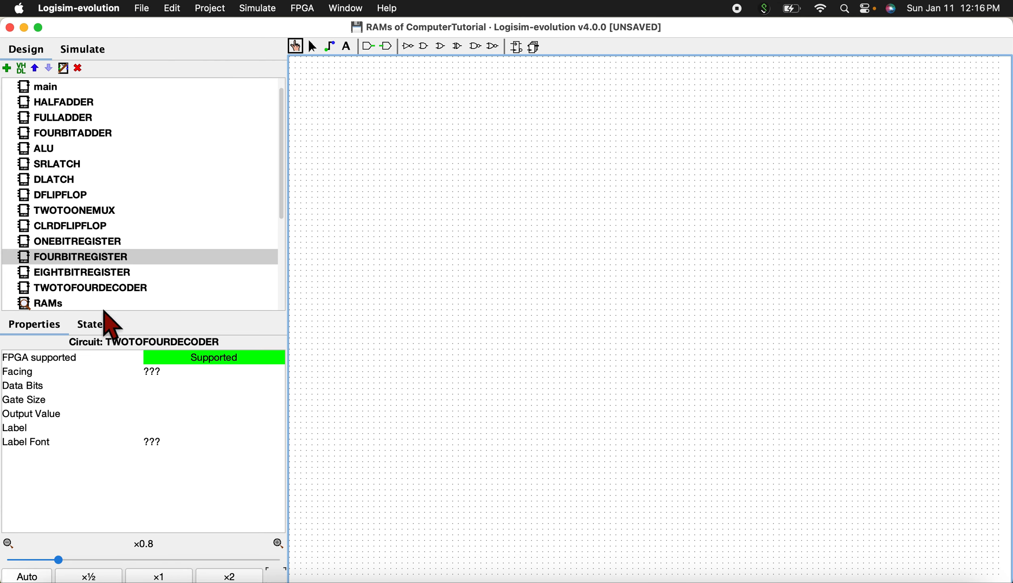
# Place four EIGHTBITREGISTER components in the RAMs circuit, stacked directly beneath one another in one column.
pyautogui.scroll(-1, 108, 294)
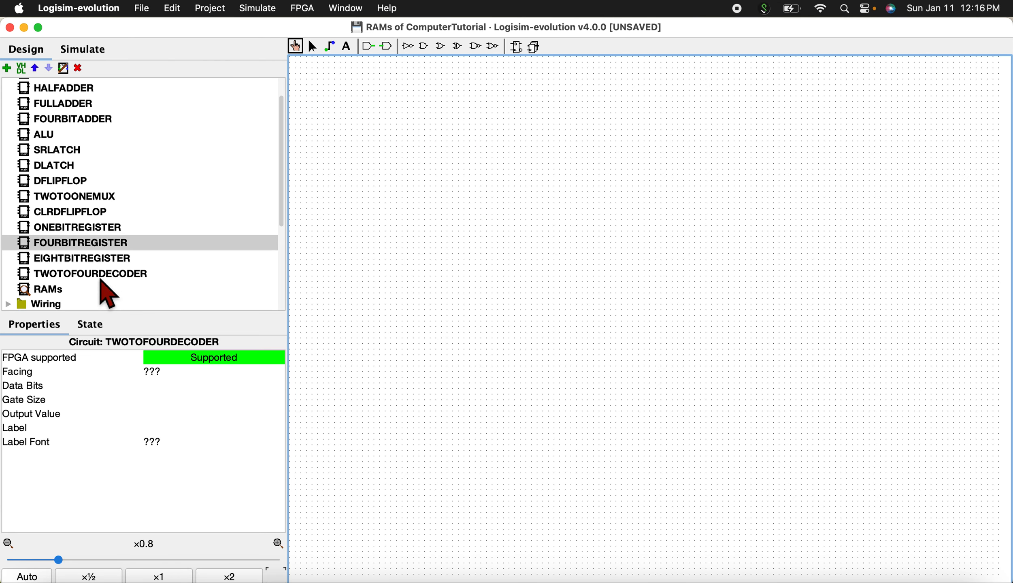
pyautogui.click(101, 259)
pyautogui.click(677, 90)
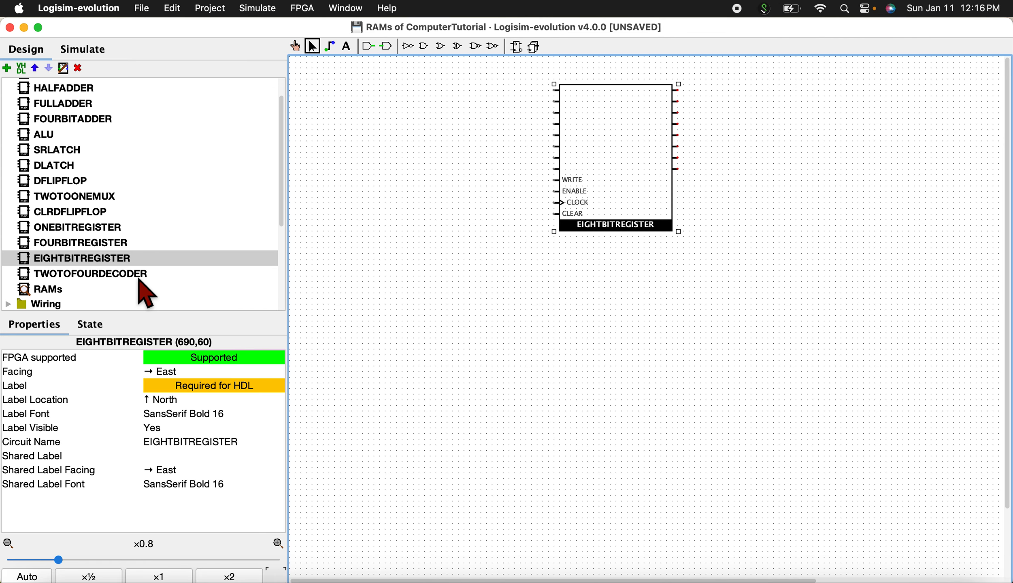
pyautogui.click(140, 261)
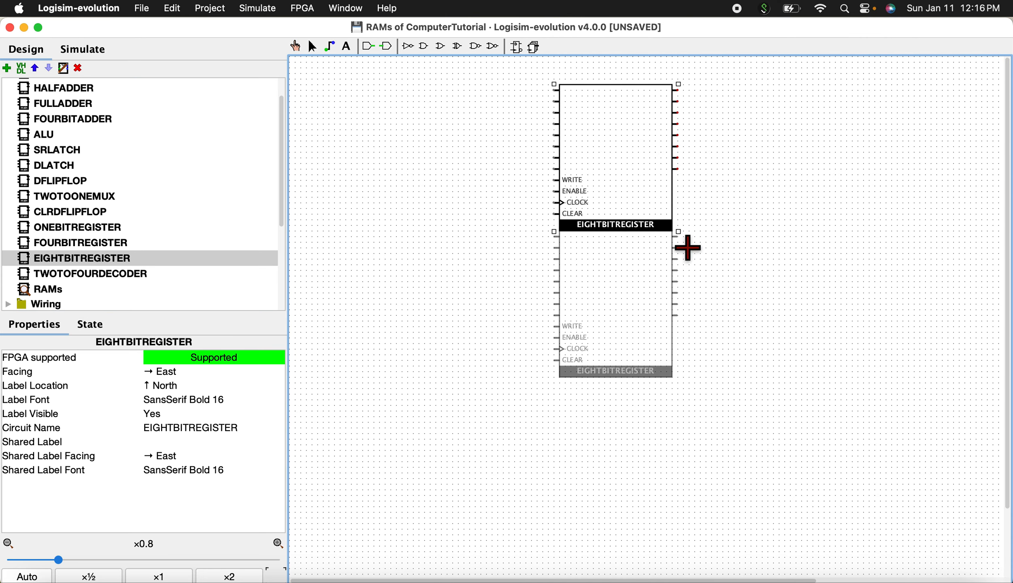
pyautogui.click(687, 244)
pyautogui.click(57, 262)
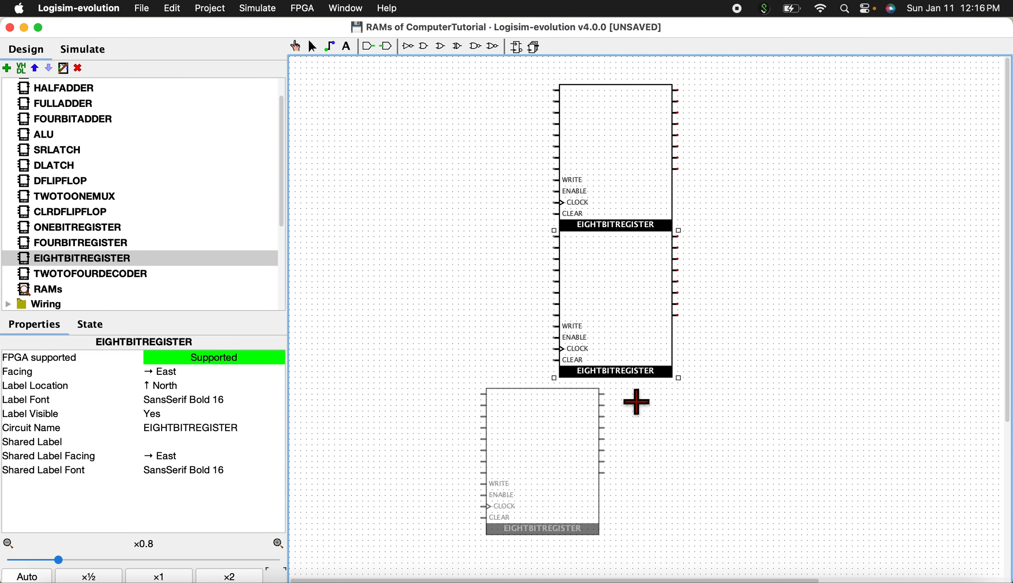
pyautogui.click(686, 390)
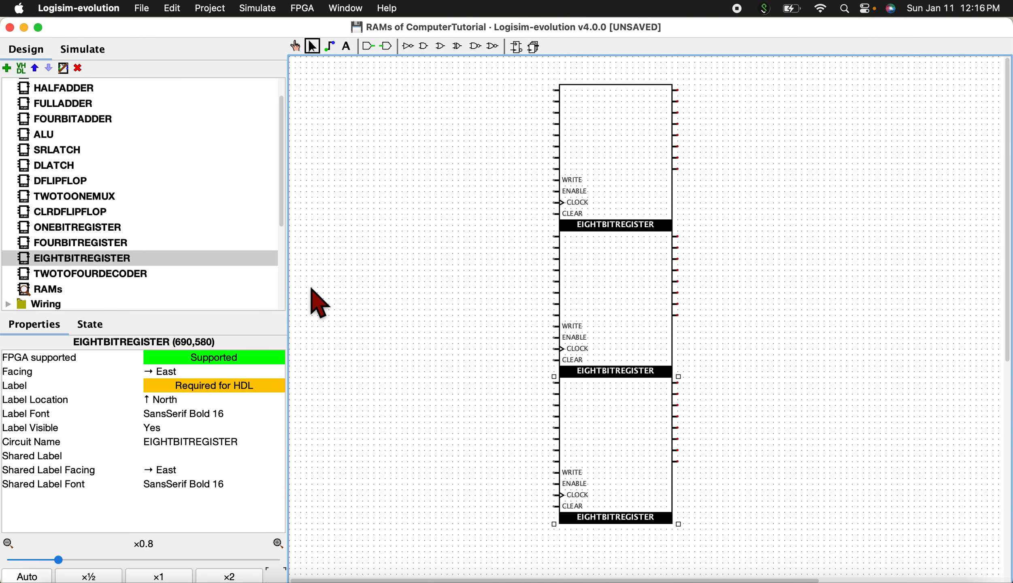
pyautogui.click(259, 259)
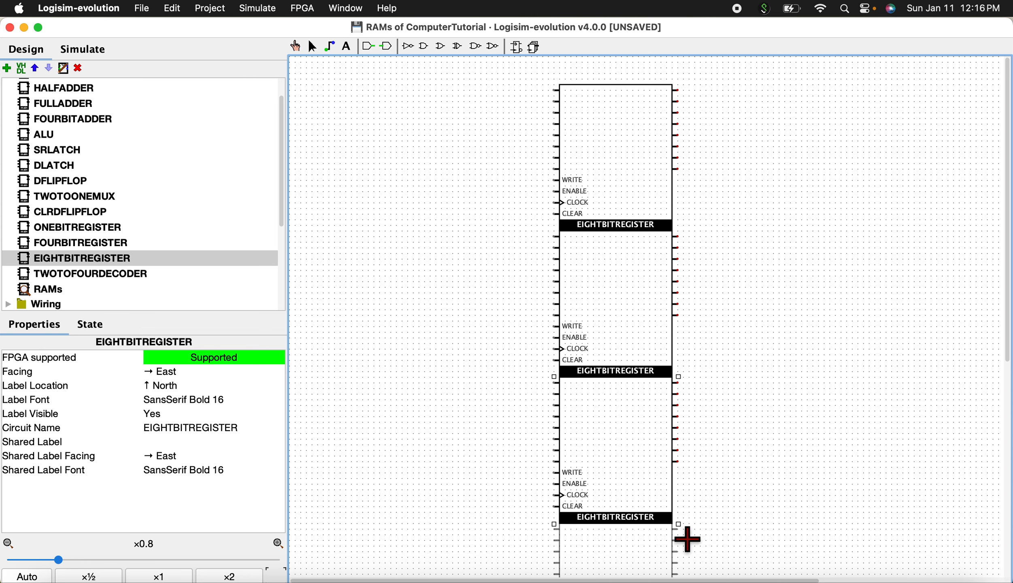
pyautogui.click(685, 540)
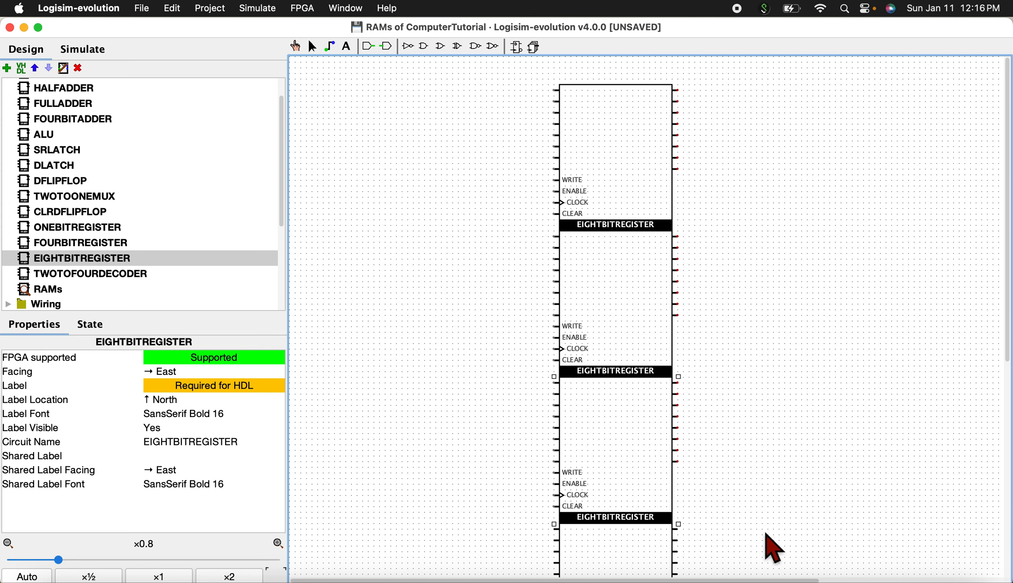
# Add two one-bit input pins near the upper edge of the circuit and place a TWOTOFOURDECODER with its inputs on them.
pyautogui.click(368, 46)
pyautogui.click(328, 102)
pyautogui.click(368, 46)
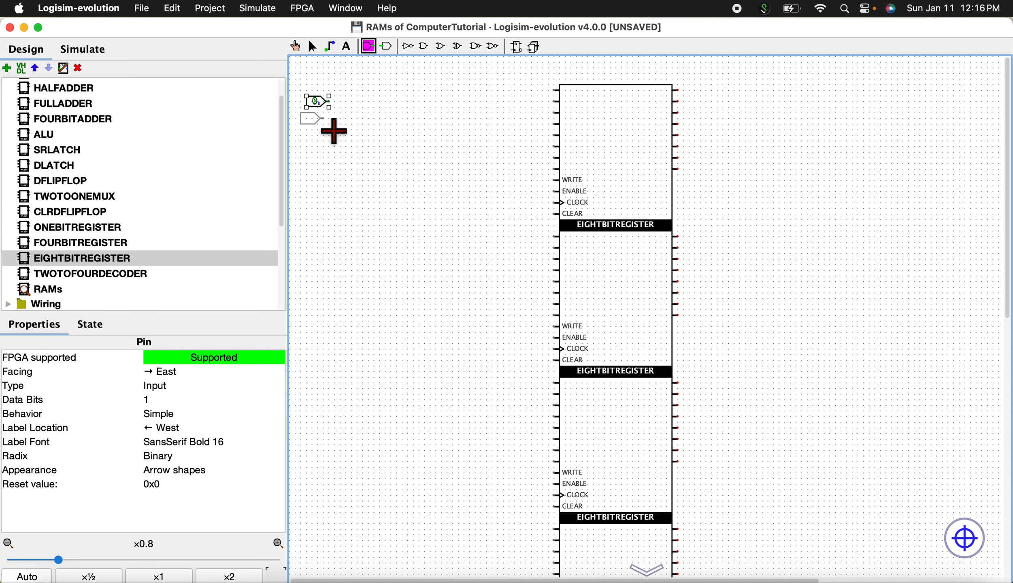
pyautogui.click(339, 124)
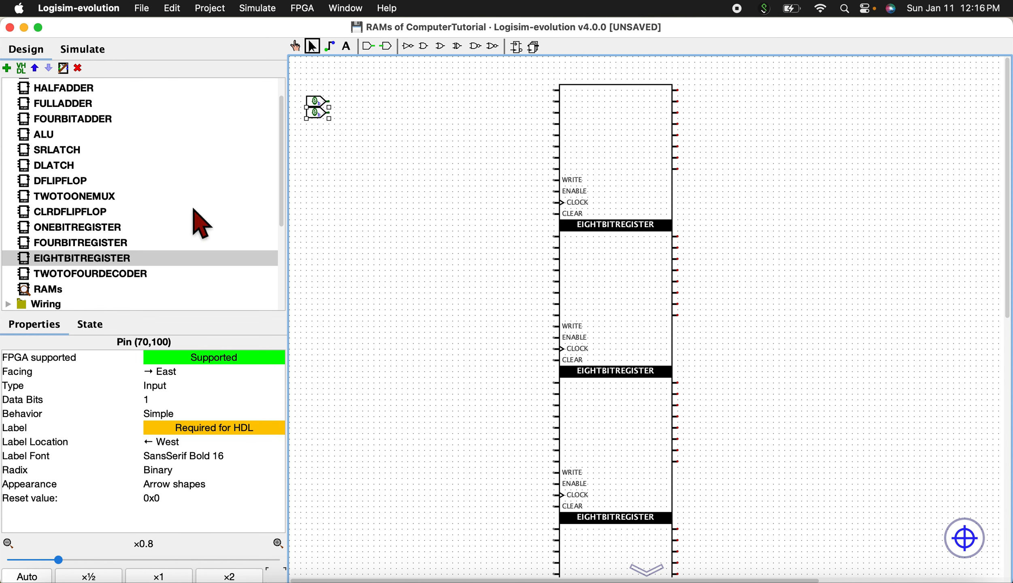
pyautogui.click(125, 275)
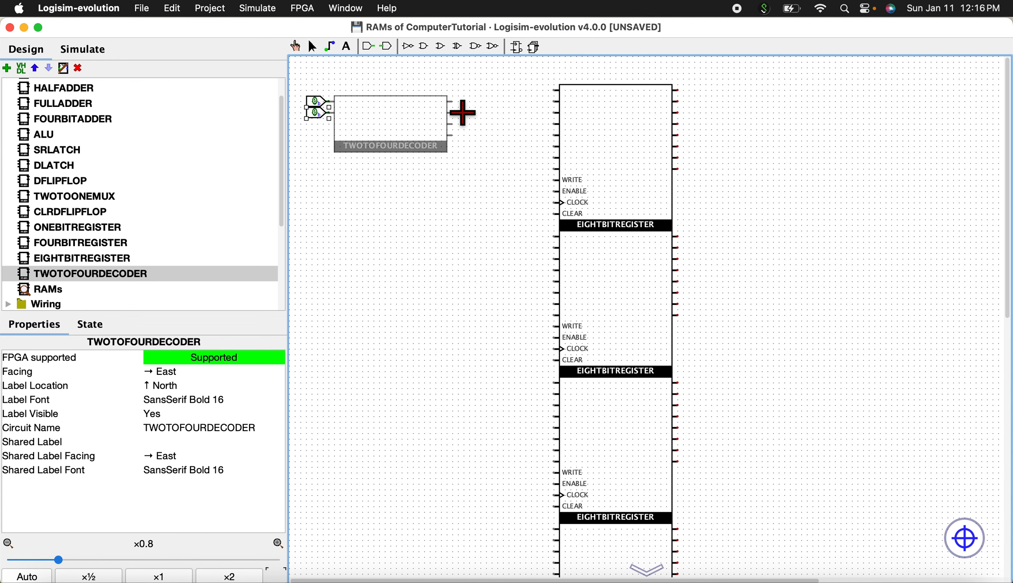
pyautogui.click(458, 114)
# Move the decoder slightly away from its input pins and wire its four outputs in order to the ENABLE inputs of the four registers.
pyautogui.moveTo(436, 121); pyautogui.dragTo(556, 190)
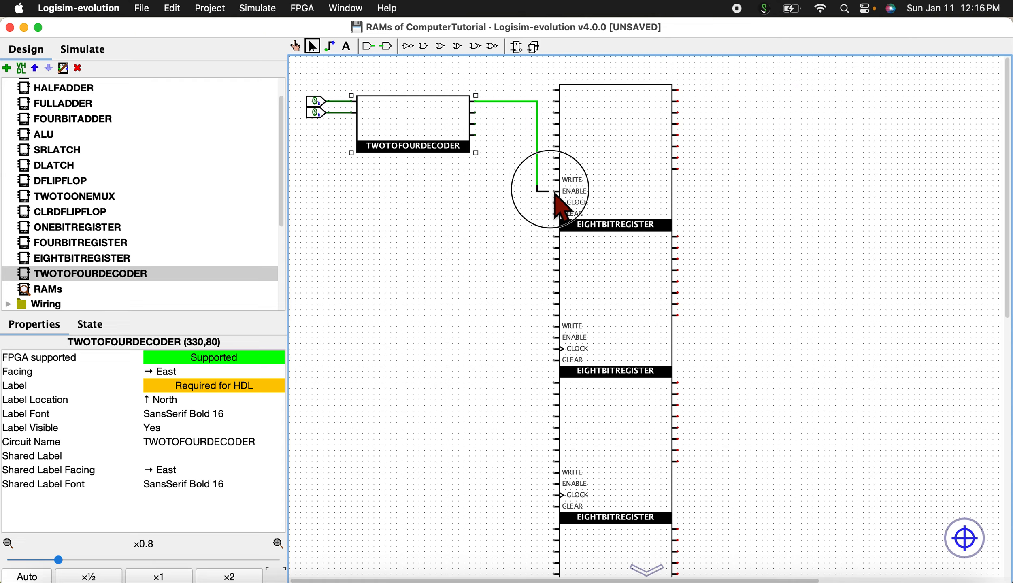
pyautogui.moveTo(474, 113); pyautogui.dragTo(556, 338)
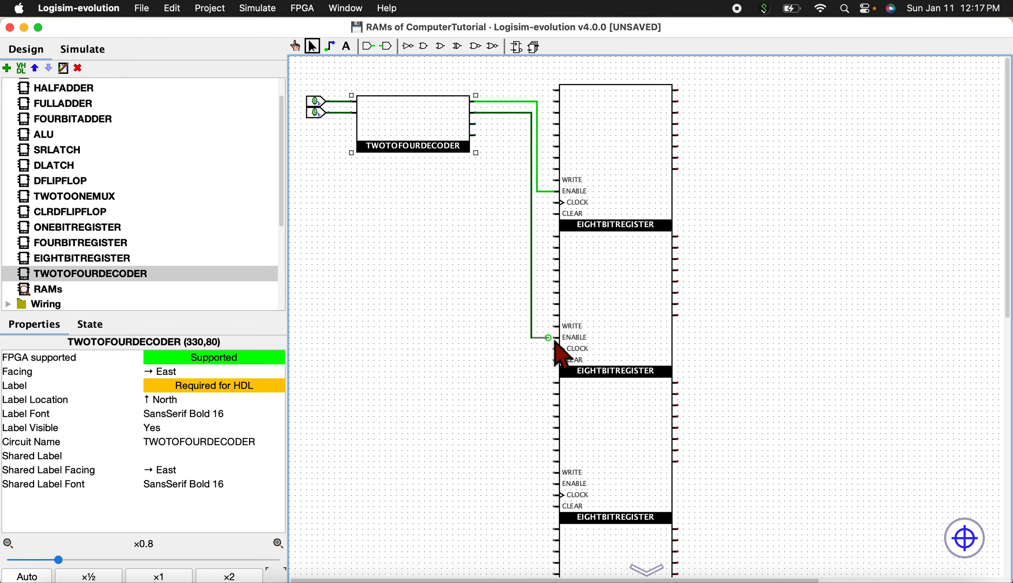
pyautogui.click(551, 340)
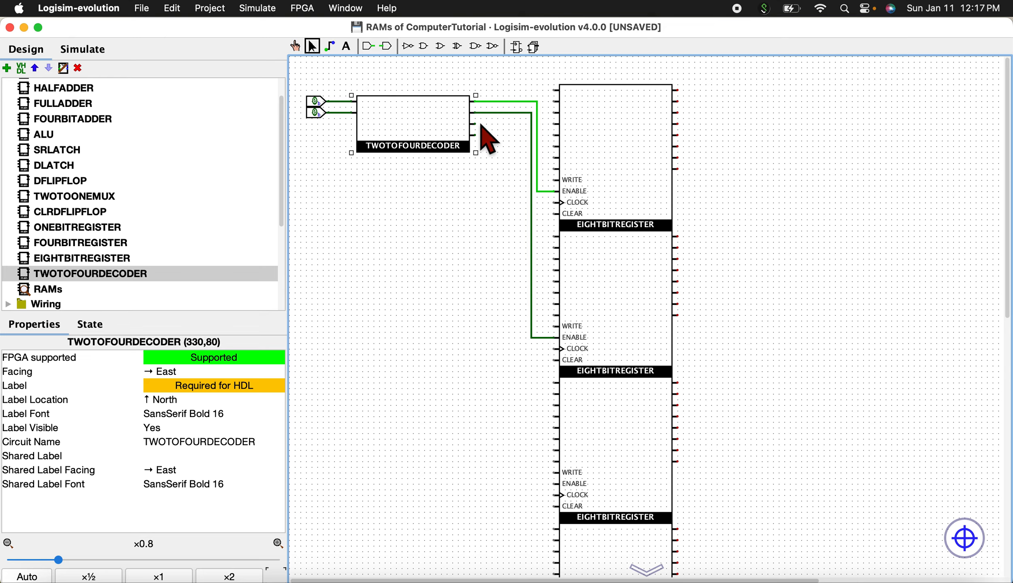
pyautogui.moveTo(482, 125)
pyautogui.mouseDown()
pyautogui.moveTo(536, 140)
pyautogui.moveTo(539, 466)
pyautogui.moveTo(554, 483)
pyautogui.mouseUp()
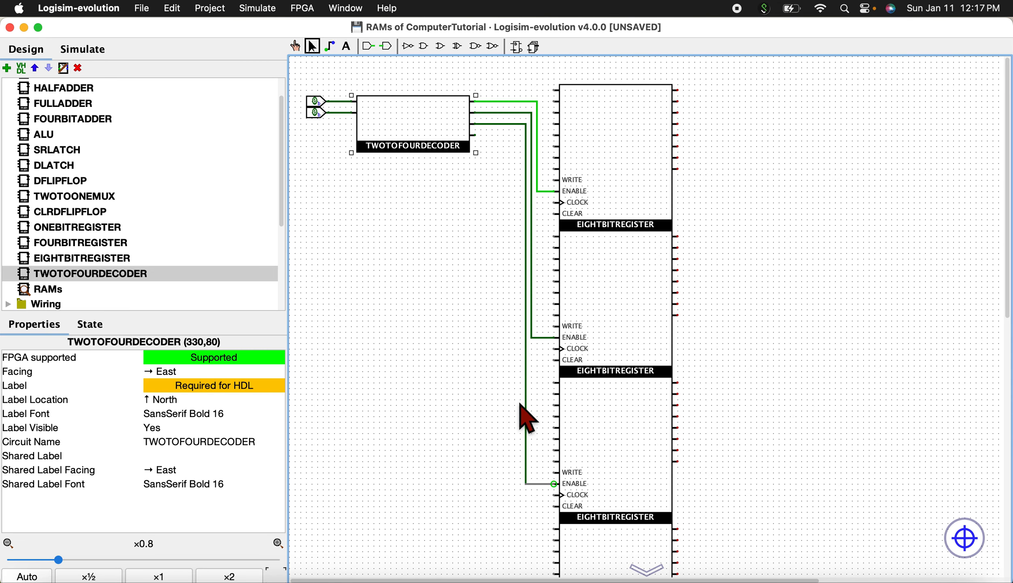
pyautogui.moveTo(476, 135); pyautogui.dragTo(559, 392)
pyautogui.scroll(6, 500, 418)
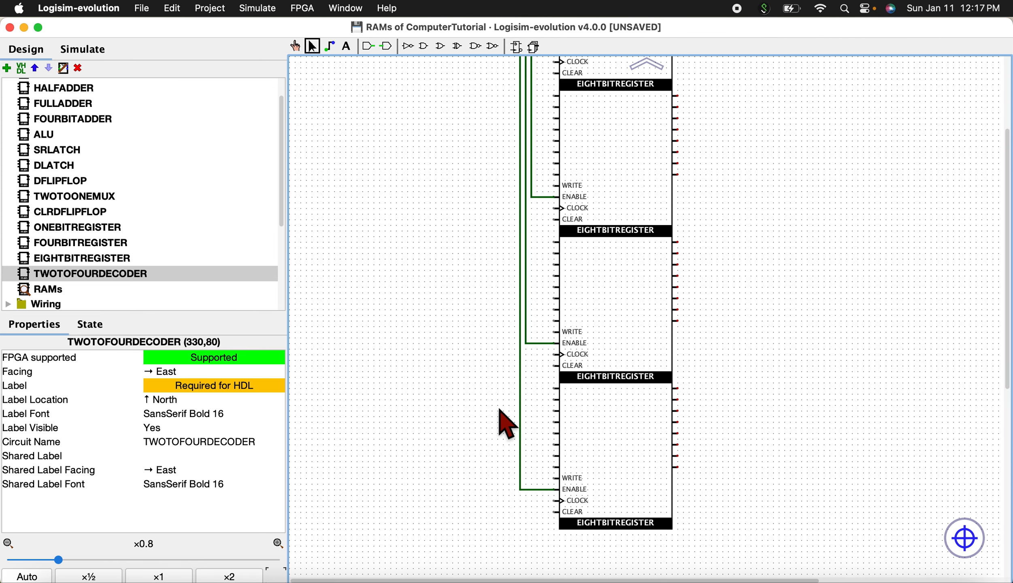
# Place four one-bit input pins stacked in a column below the decoder.
pyautogui.click(368, 46)
pyautogui.click(354, 224)
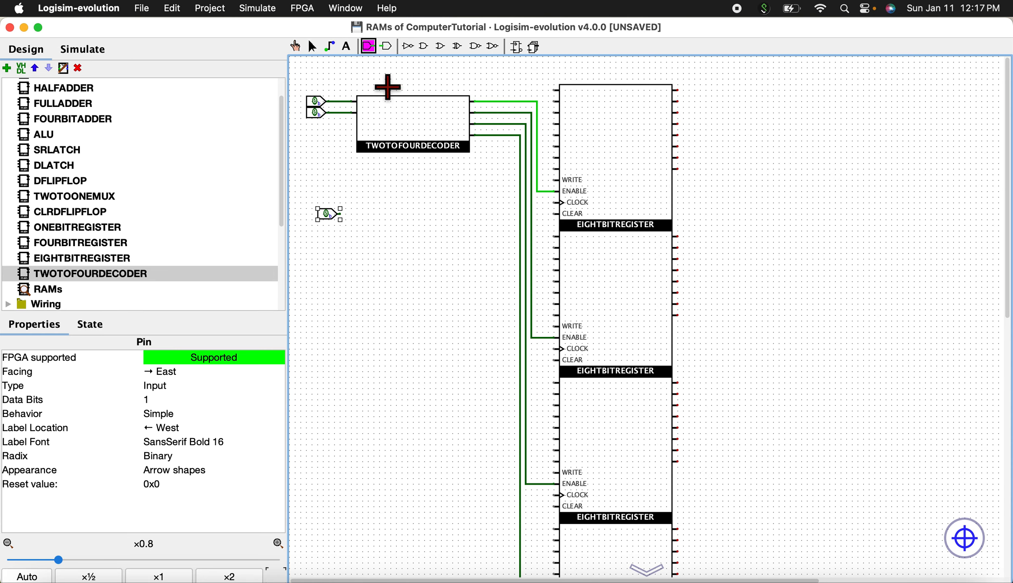
pyautogui.click(355, 237)
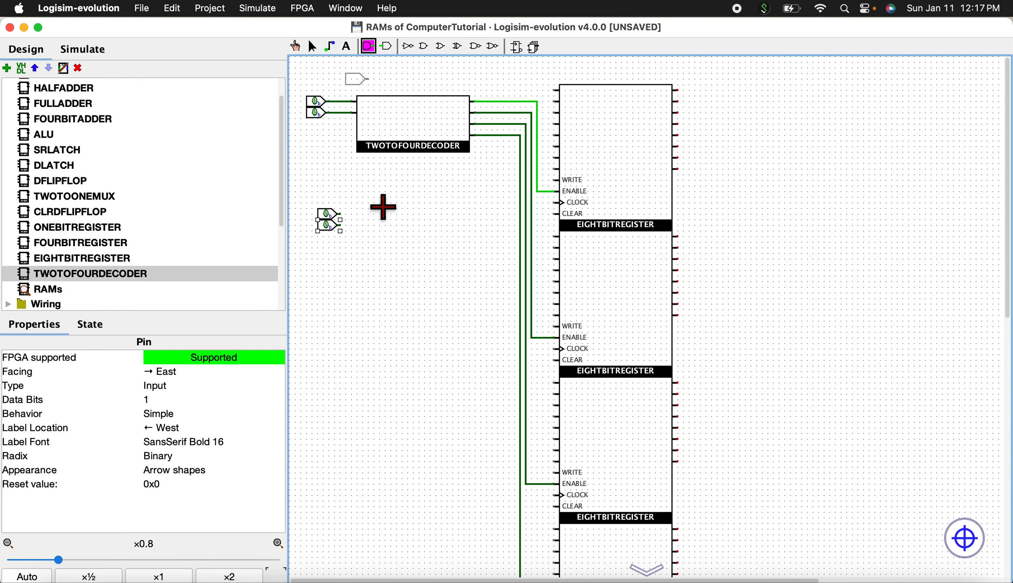
pyautogui.click(350, 249)
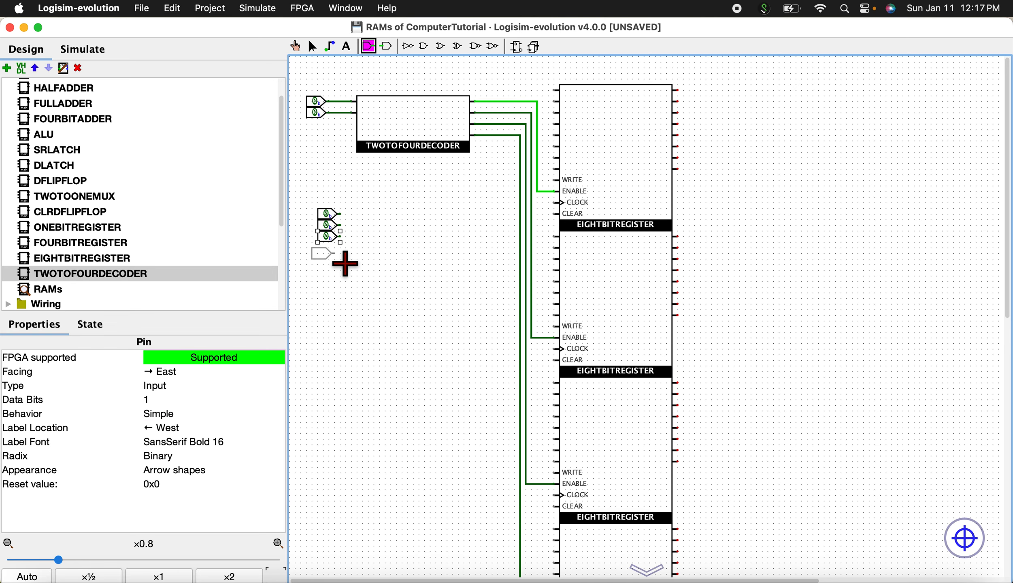
pyautogui.click(348, 259)
# Copy the four stacked input pins and place the copies directly beneath them to form a column of eight.
pyautogui.press('super+2')
pyautogui.moveTo(304, 175); pyautogui.dragTo(369, 293)
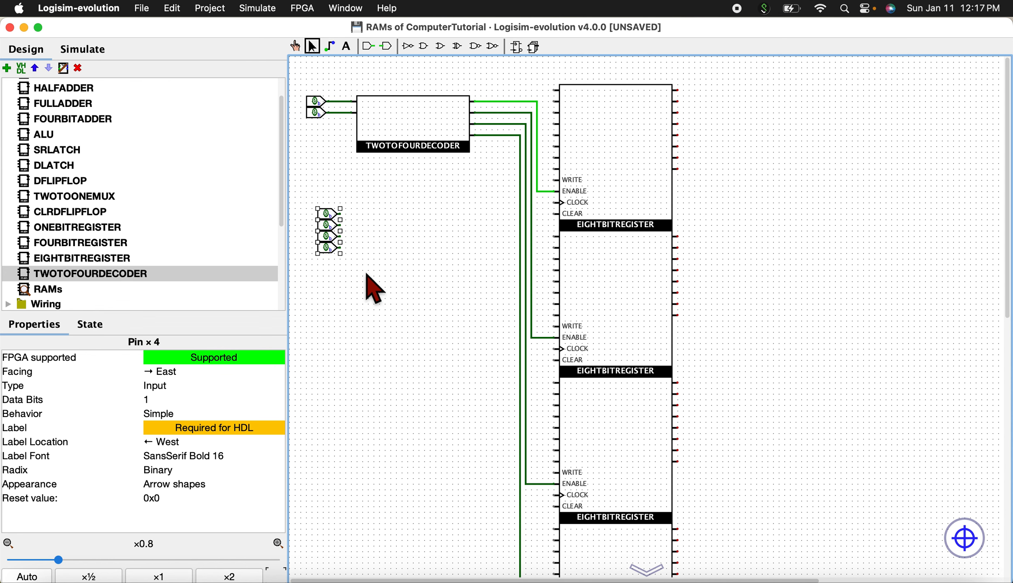
pyautogui.click(366, 274)
pyautogui.press('super+v')
pyautogui.moveTo(344, 226); pyautogui.dragTo(341, 266)
# Add a Splitter beside the column of eight input pins and set its facing to West.
pyautogui.scroll(-2, 158, 260)
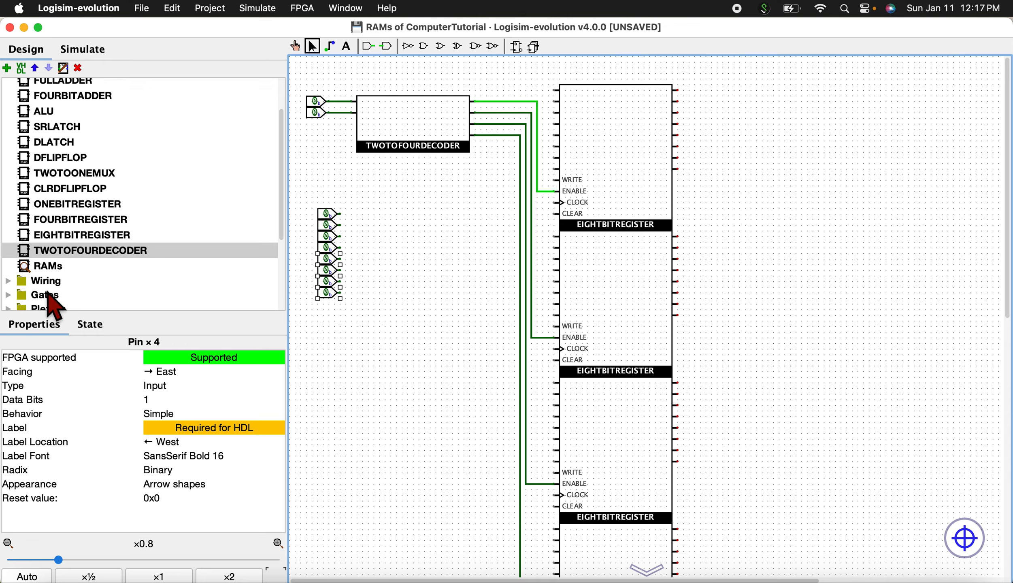
pyautogui.click(9, 282)
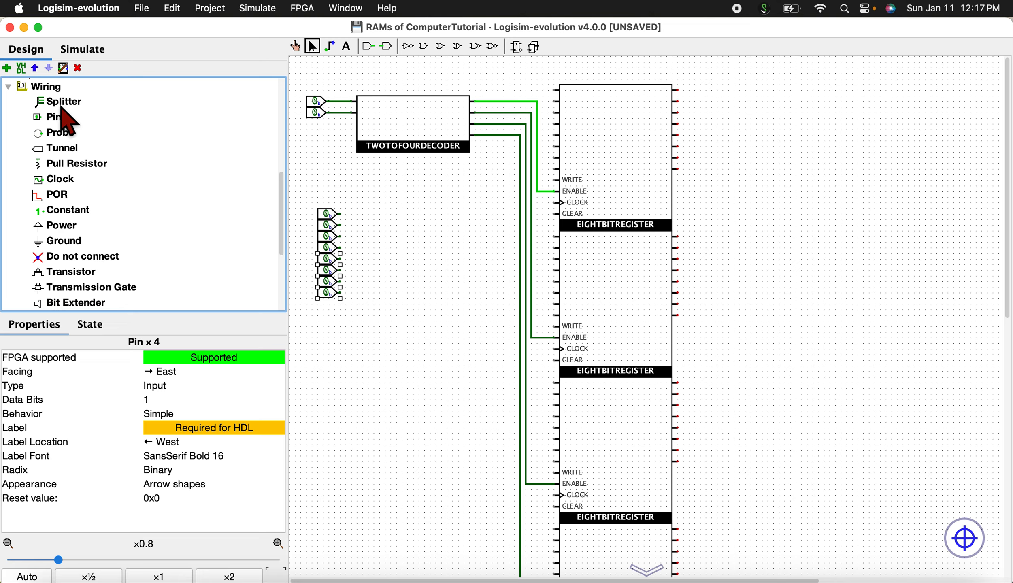
pyautogui.click(61, 106)
pyautogui.click(421, 258)
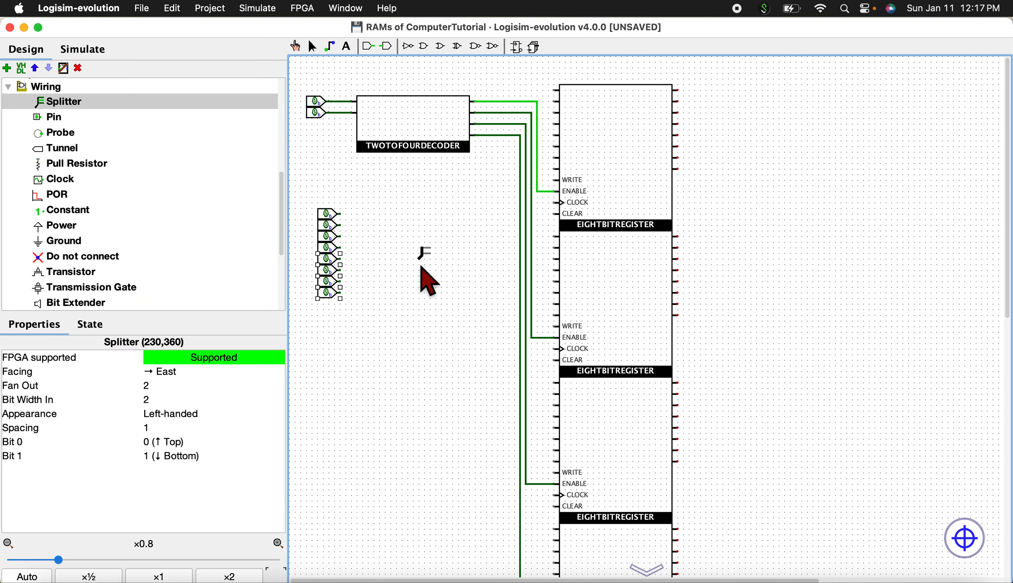
pyautogui.click(201, 374)
pyautogui.click(193, 432)
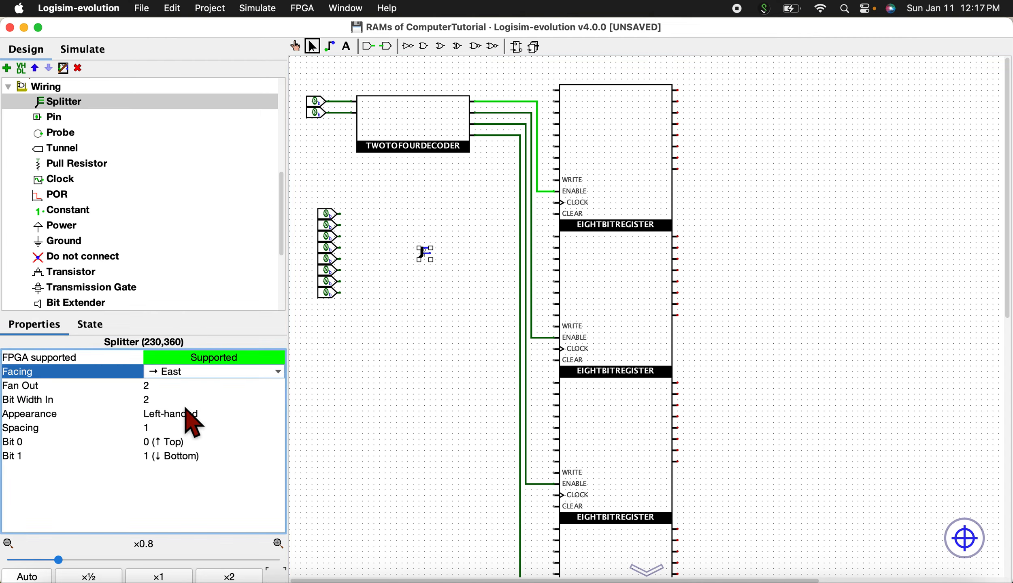
# Set the splitter's Fan Out to 8 and its Bit Width In to 8.
pyautogui.click(181, 386)
pyautogui.write('8')
pyautogui.press('Return')
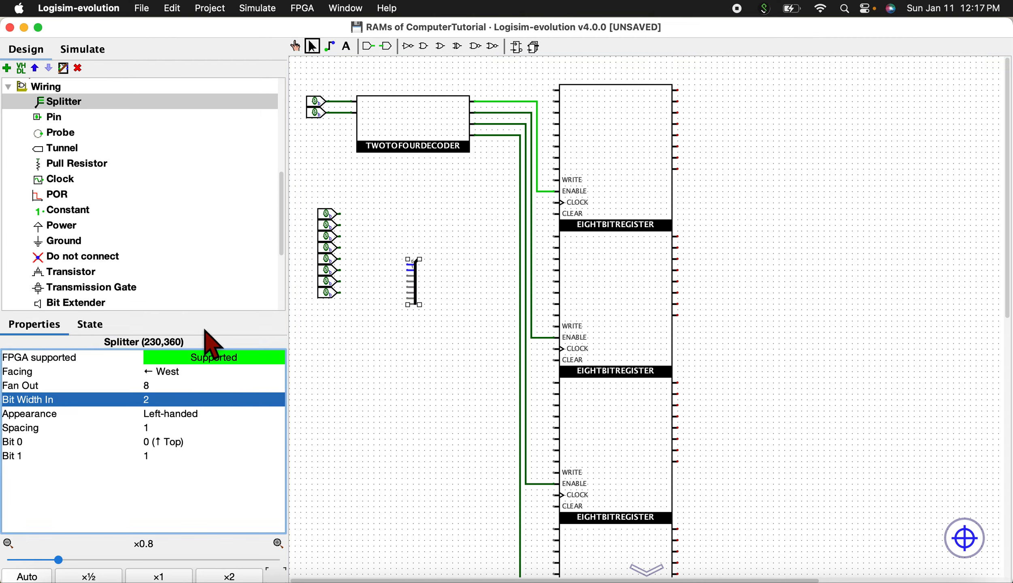
pyautogui.click(201, 401)
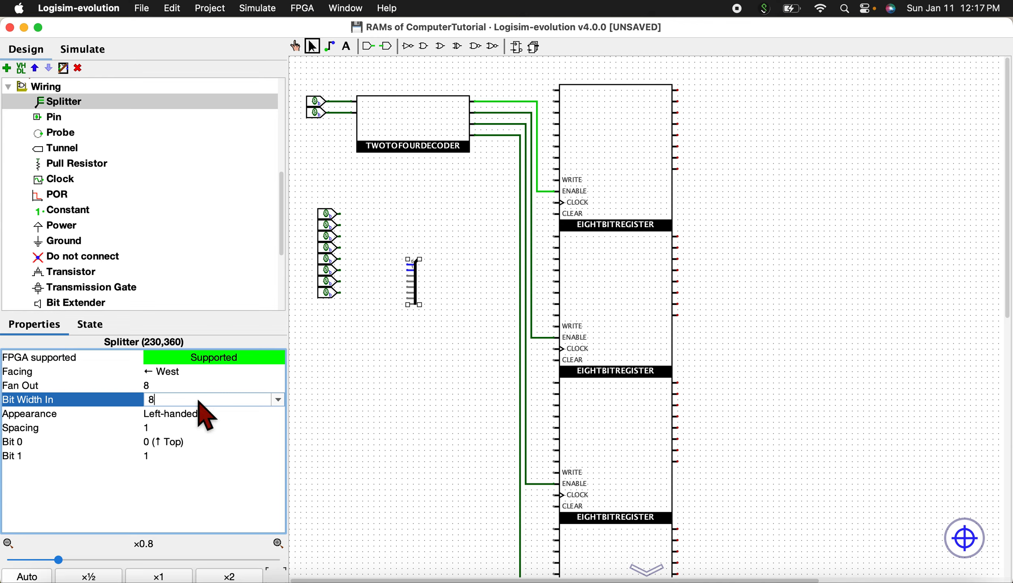
pyautogui.write('8')
pyautogui.press('Return')
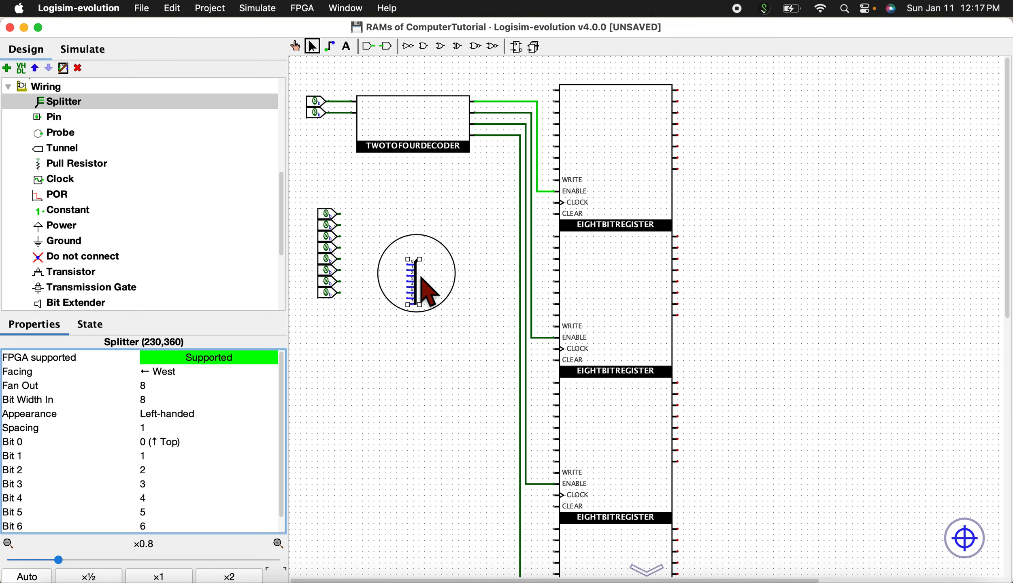
# Move the splitter closer to the eight pins, wire each pin to it, and route its bus around the decoder into the first register.
pyautogui.moveTo(427, 292); pyautogui.dragTo(403, 255)
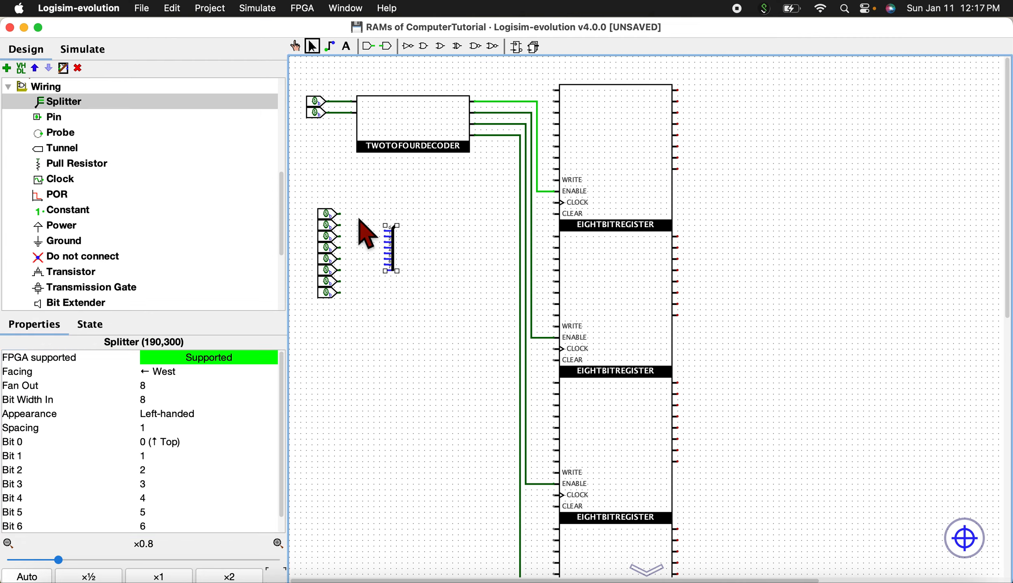
pyautogui.moveTo(342, 215)
pyautogui.mouseDown()
pyautogui.moveTo(388, 243)
pyautogui.moveTo(364, 237)
pyautogui.moveTo(381, 234)
pyautogui.mouseUp()
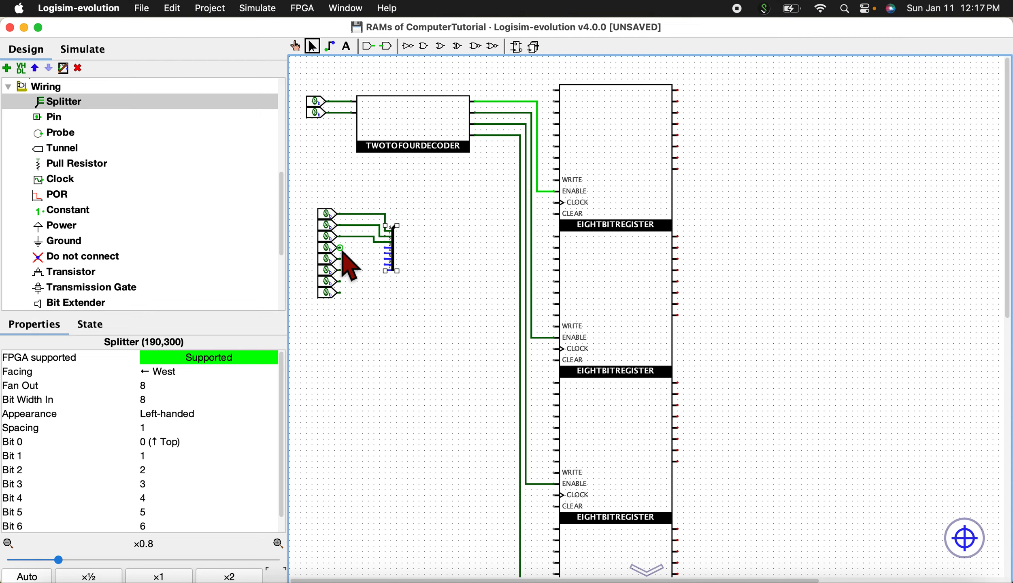
pyautogui.moveTo(342, 253)
pyautogui.mouseDown()
pyautogui.moveTo(388, 254)
pyautogui.moveTo(378, 272)
pyautogui.moveTo(391, 266)
pyautogui.moveTo(344, 284)
pyautogui.moveTo(375, 287)
pyautogui.moveTo(388, 271)
pyautogui.moveTo(362, 289)
pyautogui.moveTo(385, 271)
pyautogui.mouseUp()
pyautogui.click(404, 284)
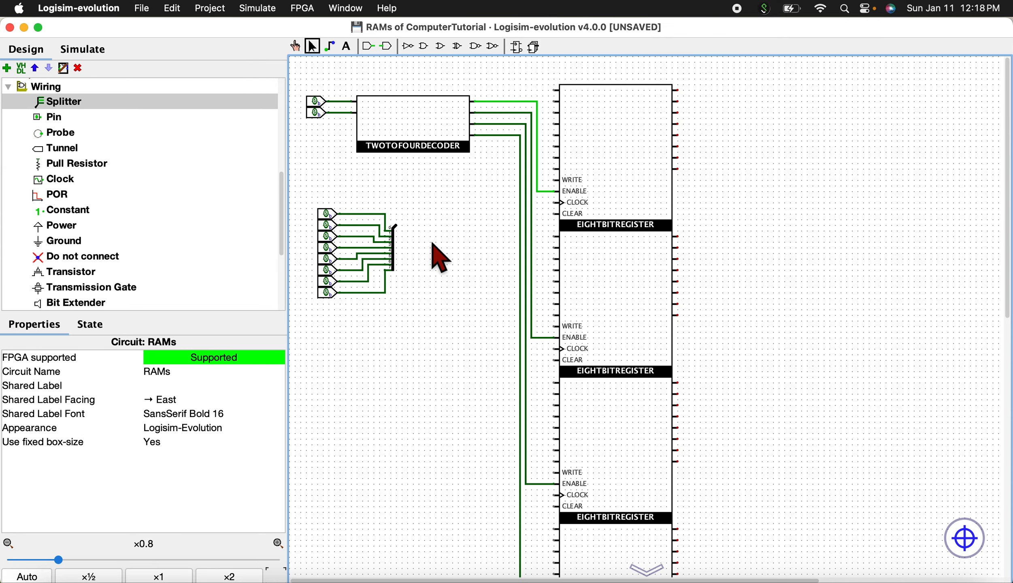
pyautogui.moveTo(396, 226); pyautogui.dragTo(616, 142)
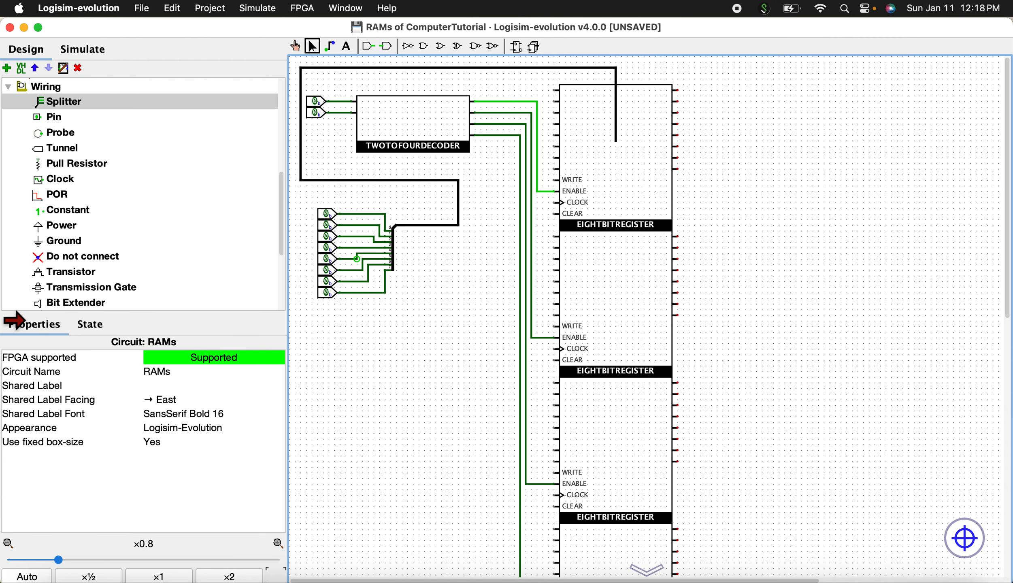
# Add a Splitter inside the first eight-bit register near the end of the bus and set its facing to West.
pyautogui.click(90, 106)
pyautogui.click(593, 151)
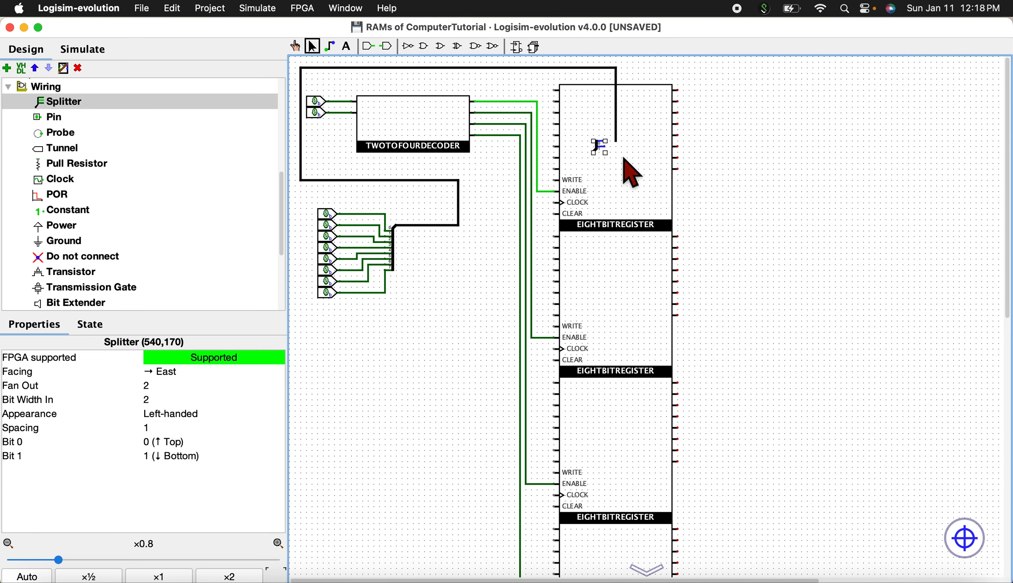
pyautogui.click(204, 374)
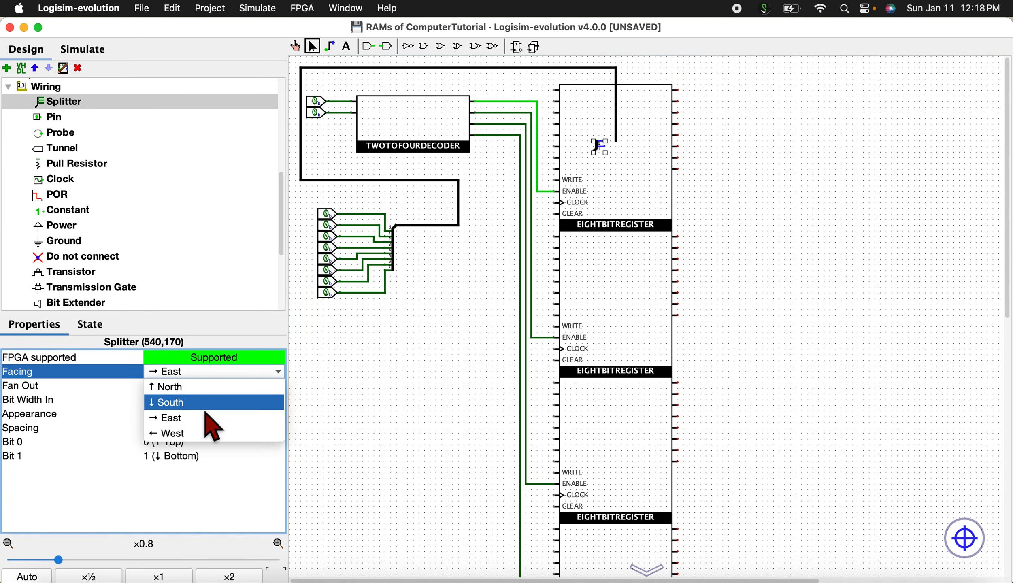
pyautogui.click(208, 432)
# Set the first register's splitter to a Fan Out of 8 and a Bit Width In of 8.
pyautogui.click(193, 388)
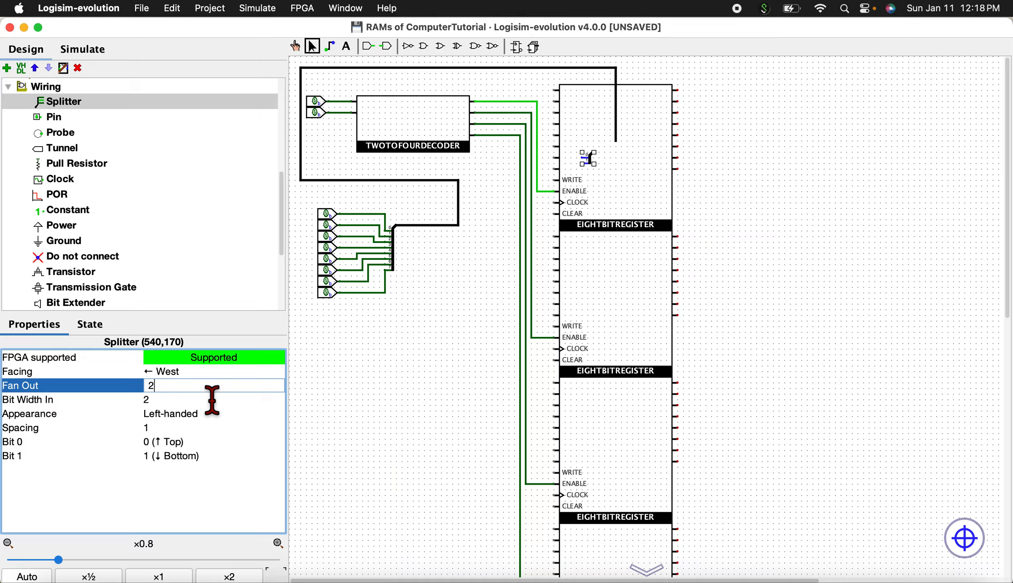
pyautogui.write('8')
pyautogui.click(211, 398)
pyautogui.click(210, 391)
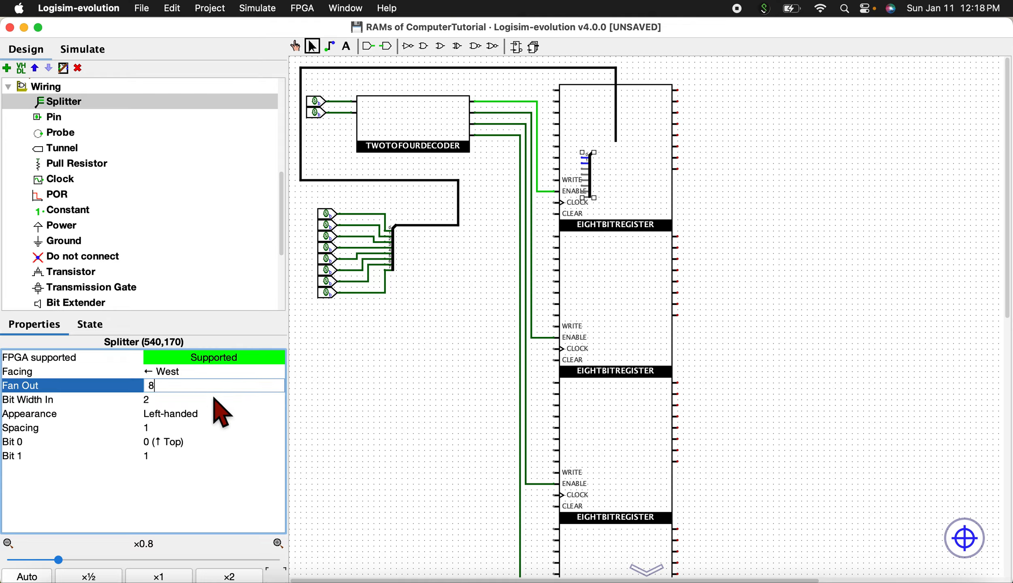
pyautogui.click(225, 400)
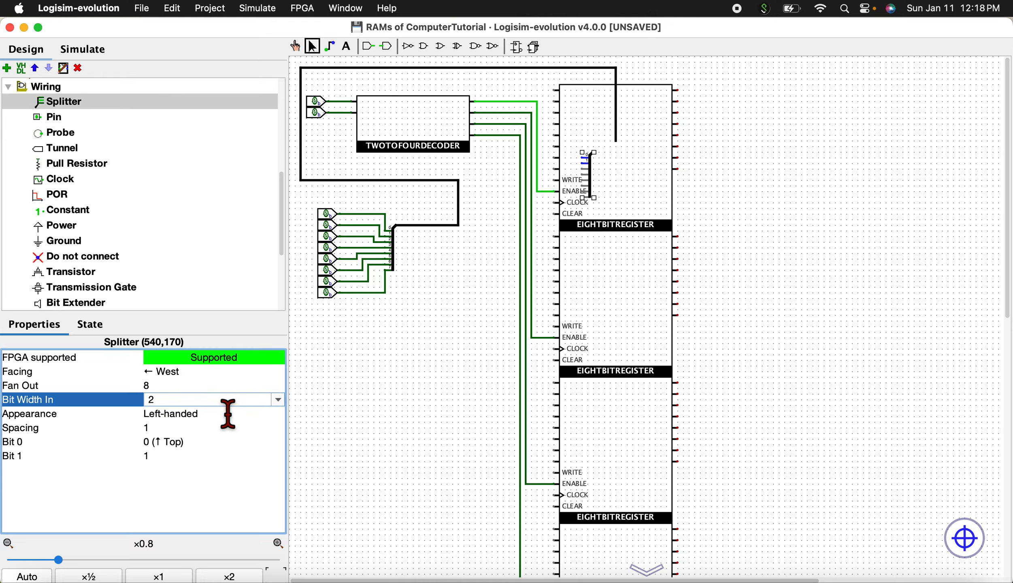
pyautogui.write('8')
pyautogui.press('Return')
# Move the splitter onto the bus and wire its eight outputs in order to the first register's data inputs.
pyautogui.moveTo(592, 177); pyautogui.dragTo(612, 144)
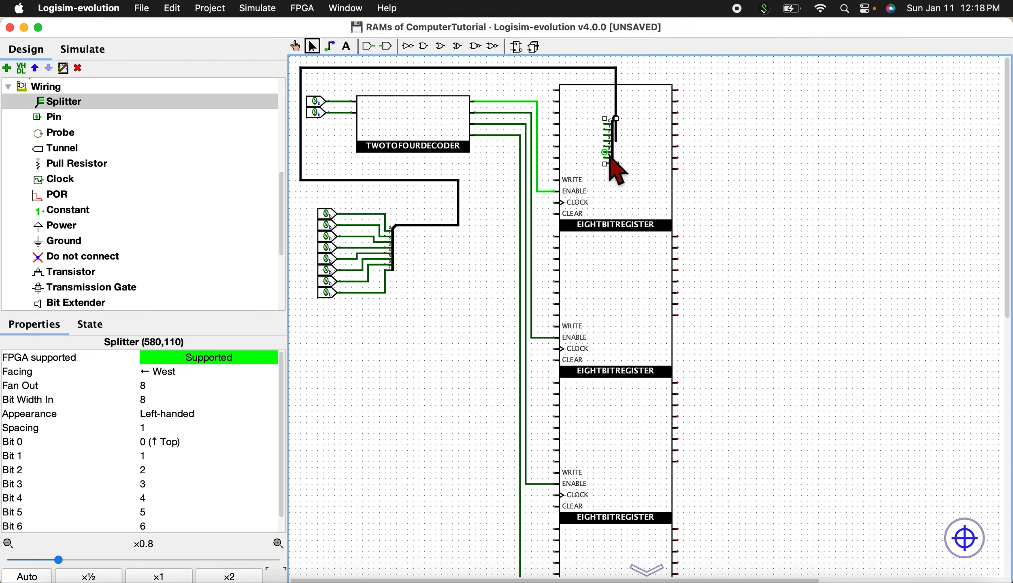
pyautogui.moveTo(566, 91); pyautogui.dragTo(605, 123)
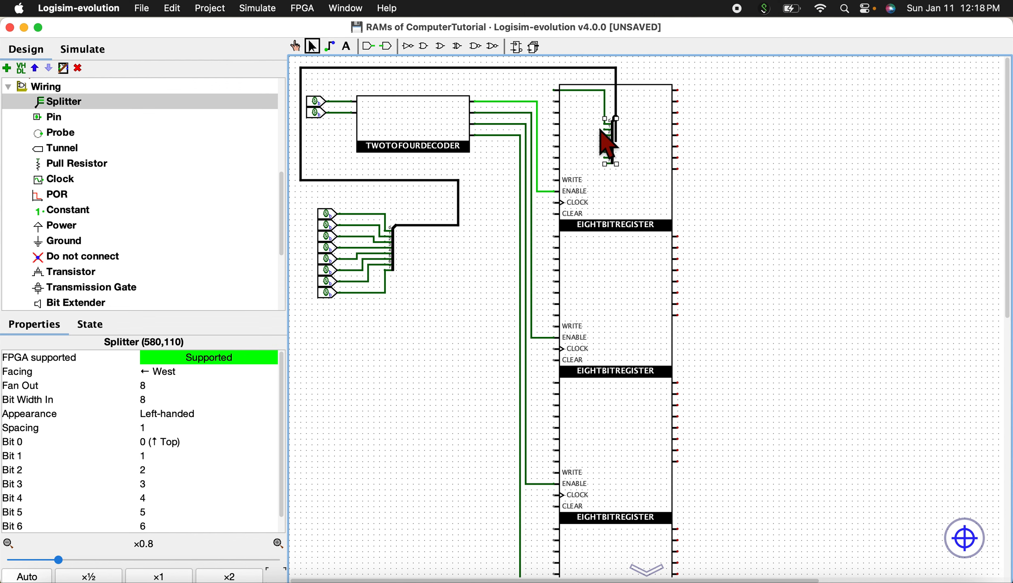
pyautogui.moveTo(609, 135); pyautogui.dragTo(560, 107)
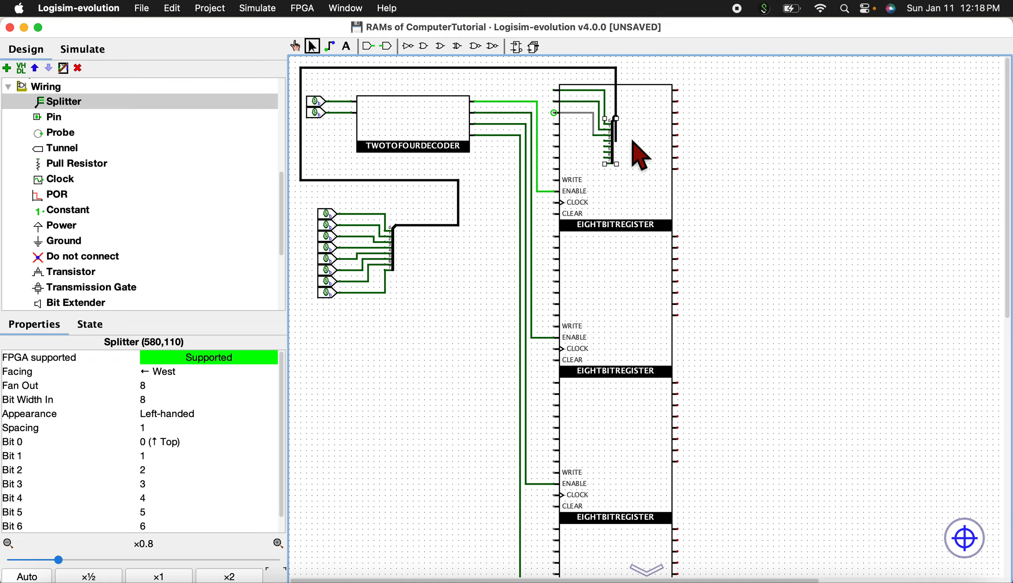
pyautogui.moveTo(588, 141); pyautogui.dragTo(557, 136)
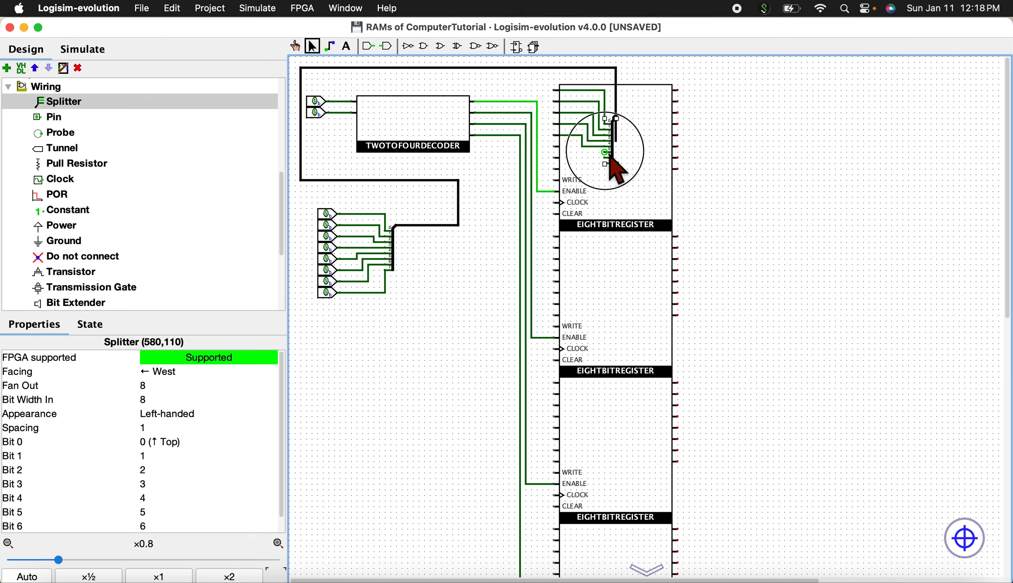
pyautogui.moveTo(609, 158); pyautogui.dragTo(553, 169)
# Extend the bus straight down into the second register and add a Splitter facing West beside it.
pyautogui.scroll(-2, 724, 190)
pyautogui.moveTo(616, 116); pyautogui.dragTo(616, 294)
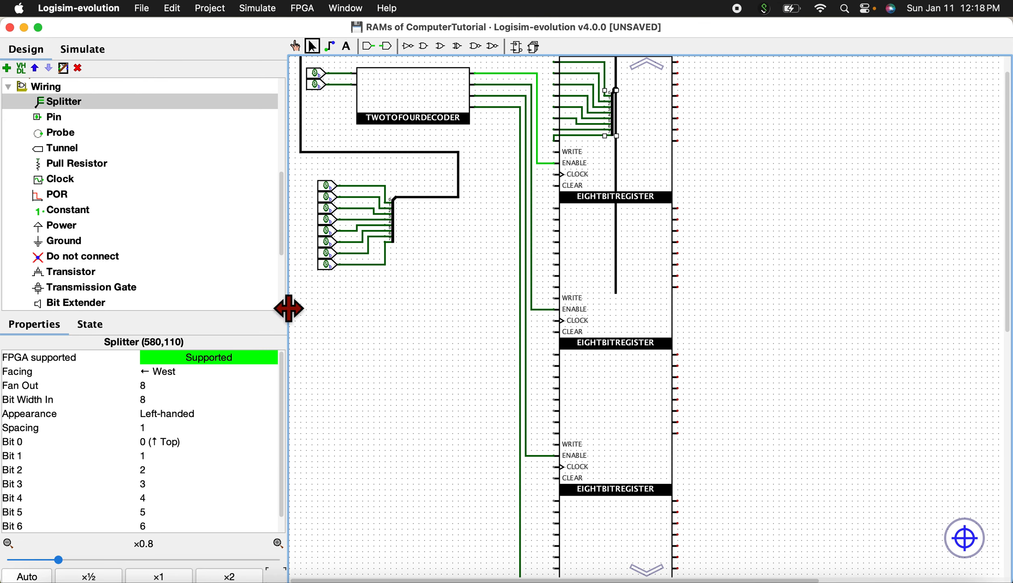
pyautogui.click(80, 102)
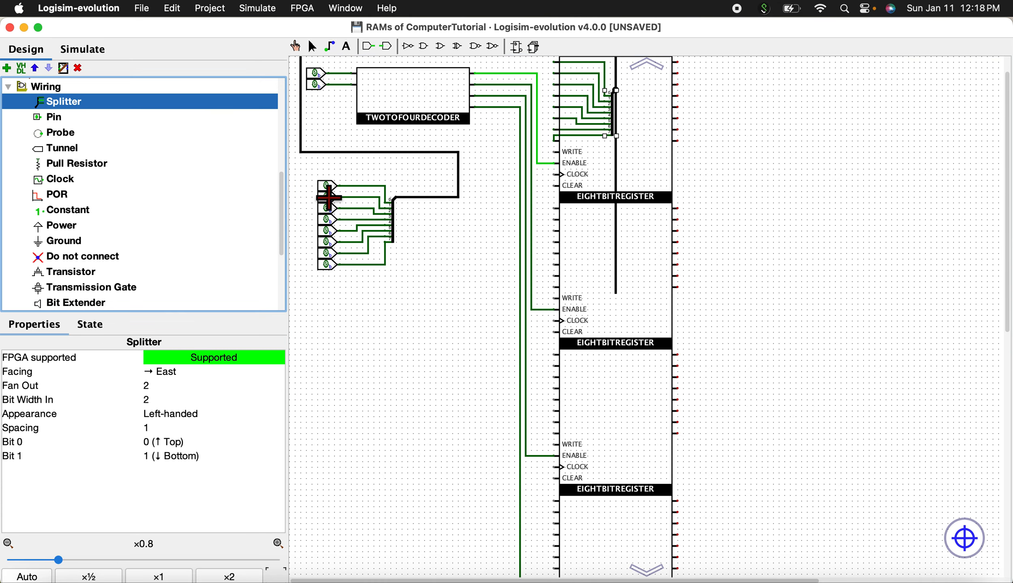
pyautogui.click(605, 264)
pyautogui.click(172, 374)
pyautogui.click(181, 433)
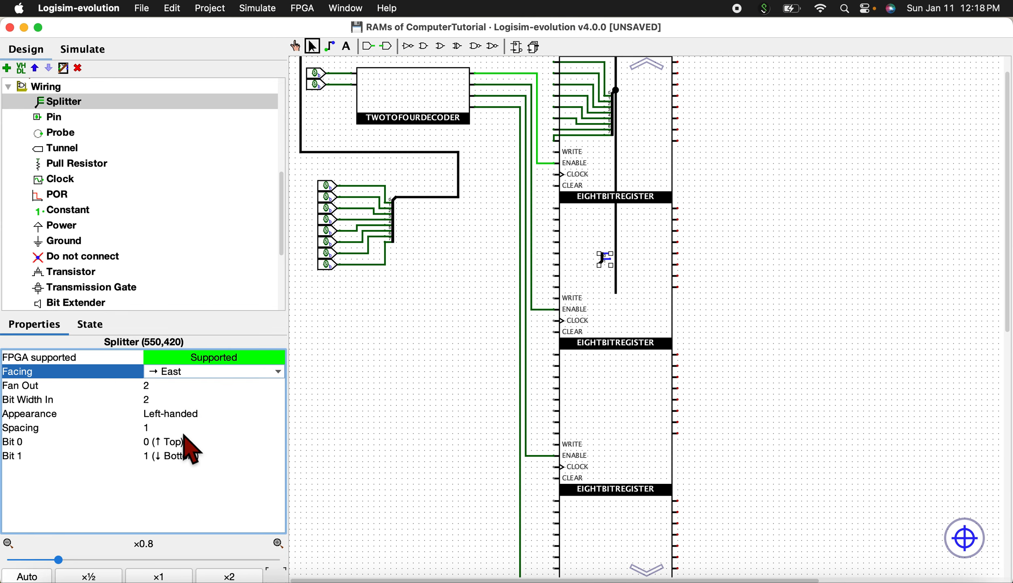
# Set the second register's splitter to a Fan Out of 8 and a Bit Width In of 8.
pyautogui.click(181, 387)
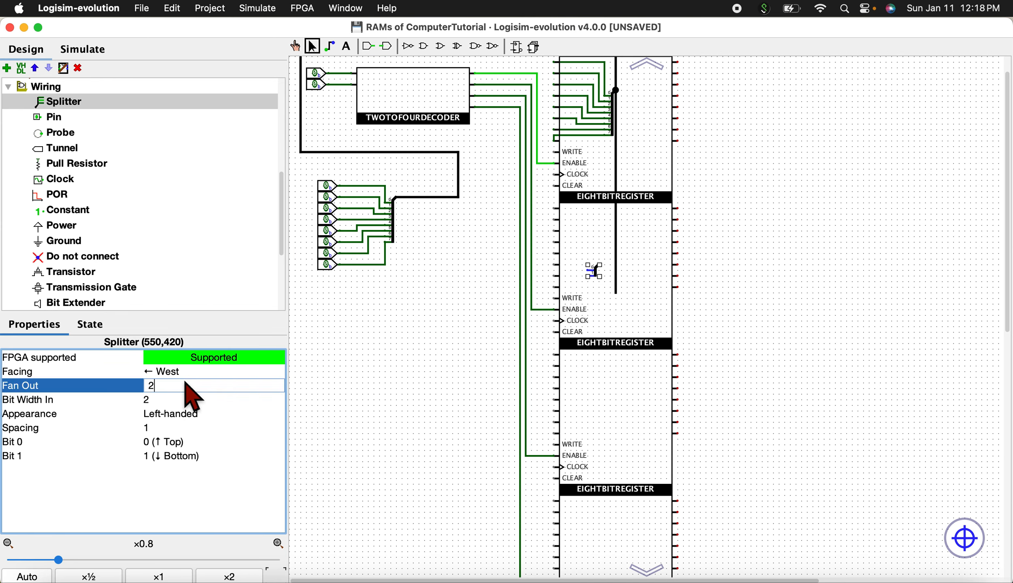
pyautogui.press('BackSpace')
pyautogui.write('8')
pyautogui.press('Return')
pyautogui.click(193, 402)
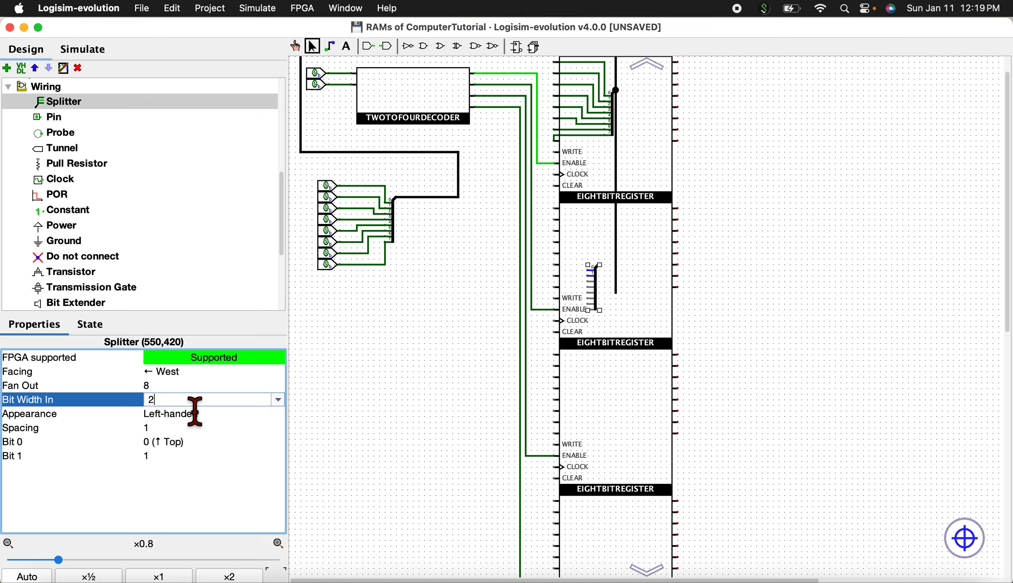
pyautogui.press('BackSpace')
pyautogui.write('8')
pyautogui.press('Return')
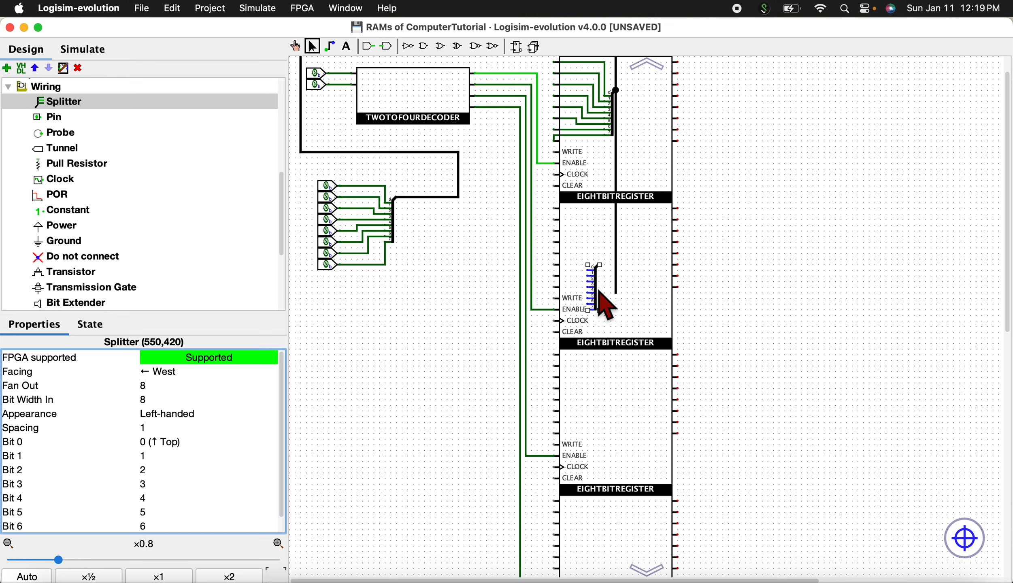
# Move the splitter onto the bus and wire its eight outputs in order to the second register's data inputs.
pyautogui.moveTo(598, 291)
pyautogui.mouseDown()
pyautogui.moveTo(615, 255)
pyautogui.moveTo(554, 209)
pyautogui.mouseUp()
pyautogui.moveTo(606, 253); pyautogui.dragTo(558, 221)
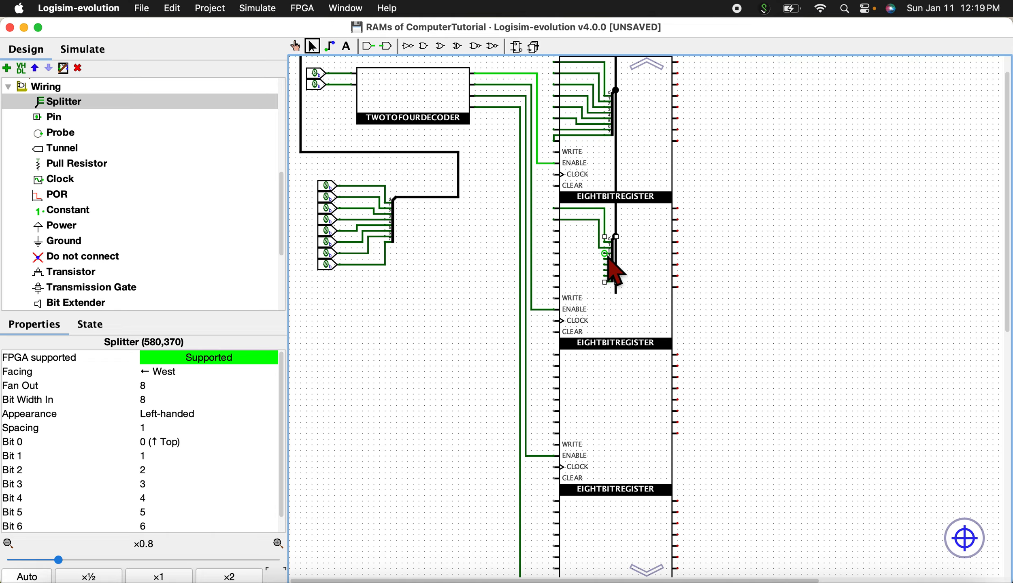
pyautogui.moveTo(596, 253); pyautogui.dragTo(589, 229)
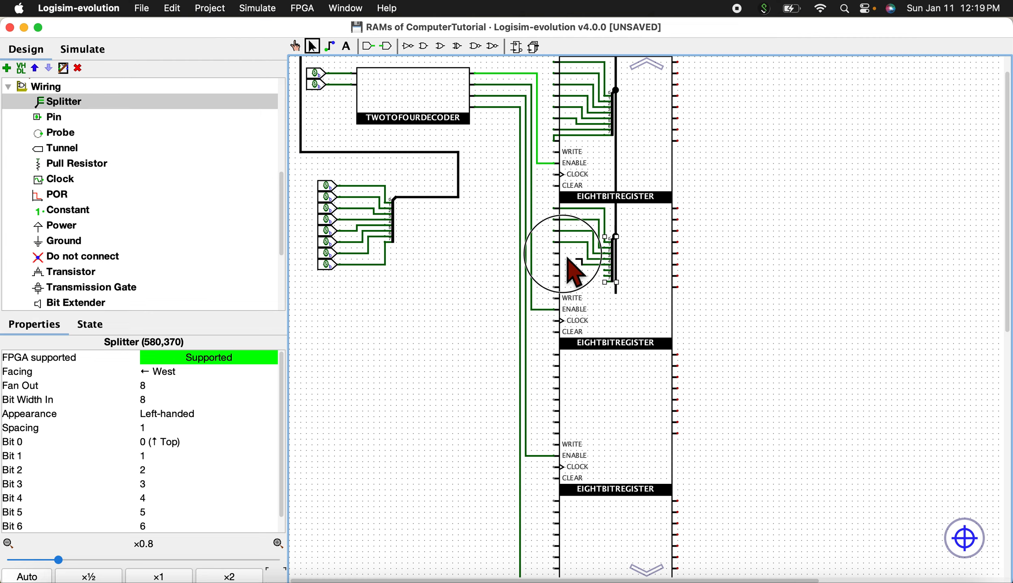
pyautogui.moveTo(557, 258); pyautogui.dragTo(556, 255)
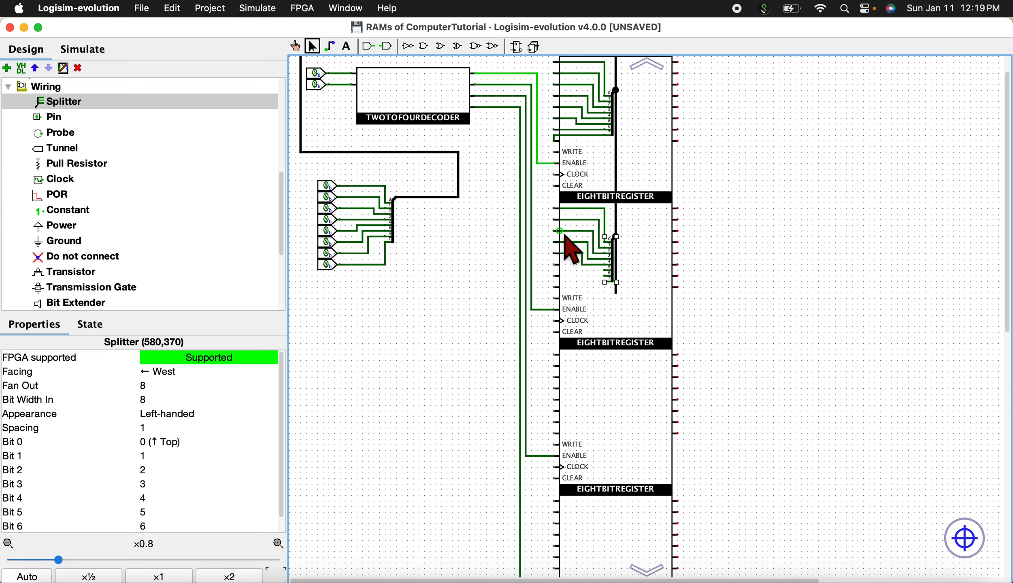
pyautogui.moveTo(608, 279); pyautogui.dragTo(560, 295)
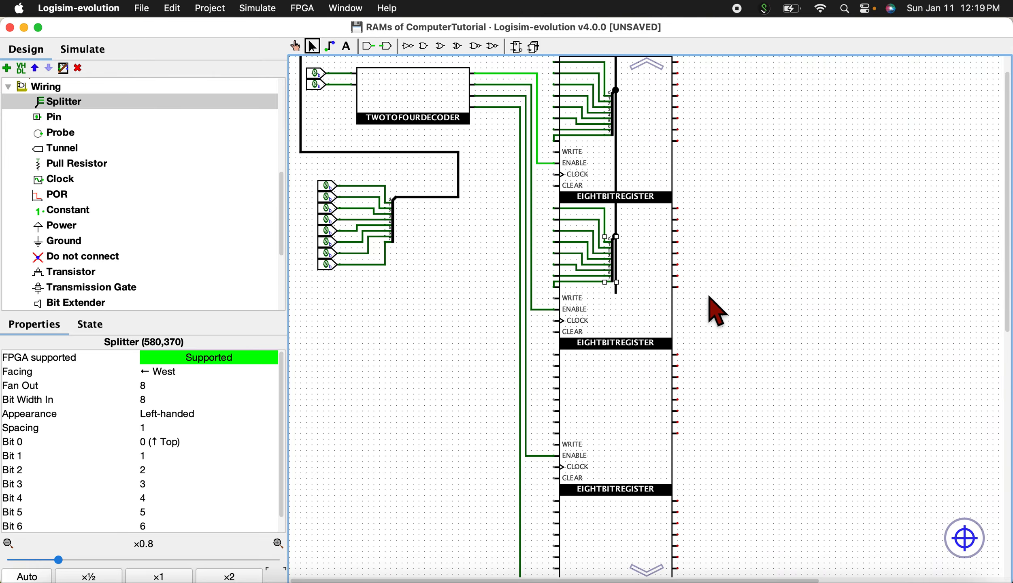
# Extend the bus straight down into the third register and add a Splitter facing West beside it.
pyautogui.scroll(-2, 728, 310)
pyautogui.moveTo(620, 256); pyautogui.dragTo(620, 409)
pyautogui.click(34, 106)
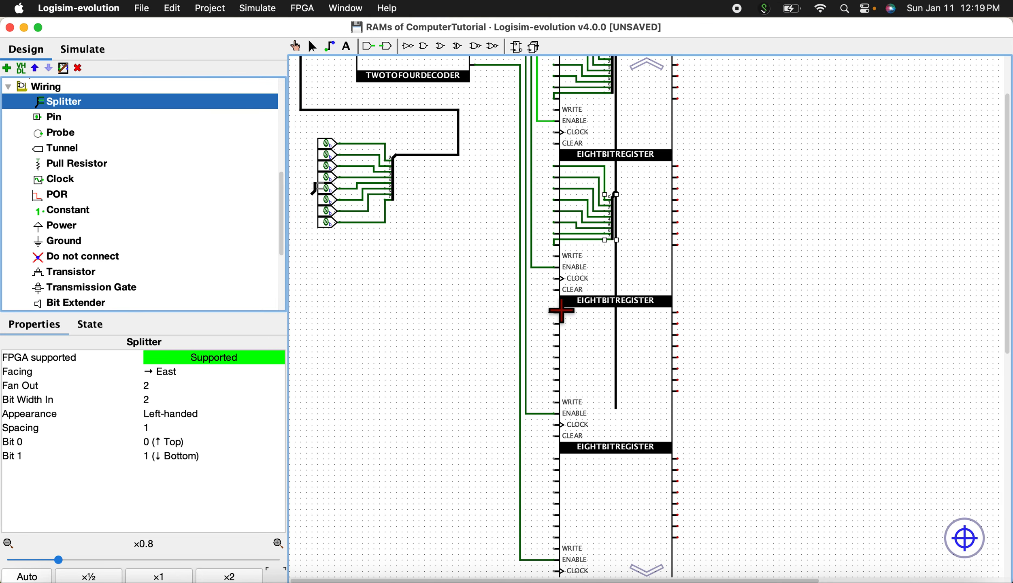
pyautogui.click(595, 356)
pyautogui.click(207, 372)
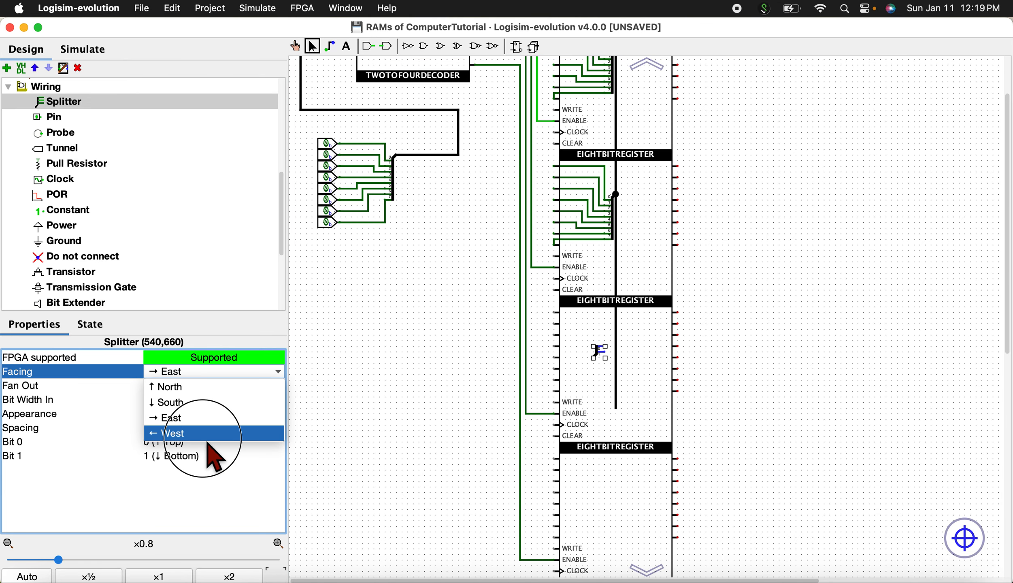
pyautogui.click(210, 433)
# Set the third register's splitter to a Fan Out of 8 and a Bit Width In of 8.
pyautogui.click(195, 387)
pyautogui.press('BackSpace')
pyautogui.write('8')
pyautogui.click(202, 401)
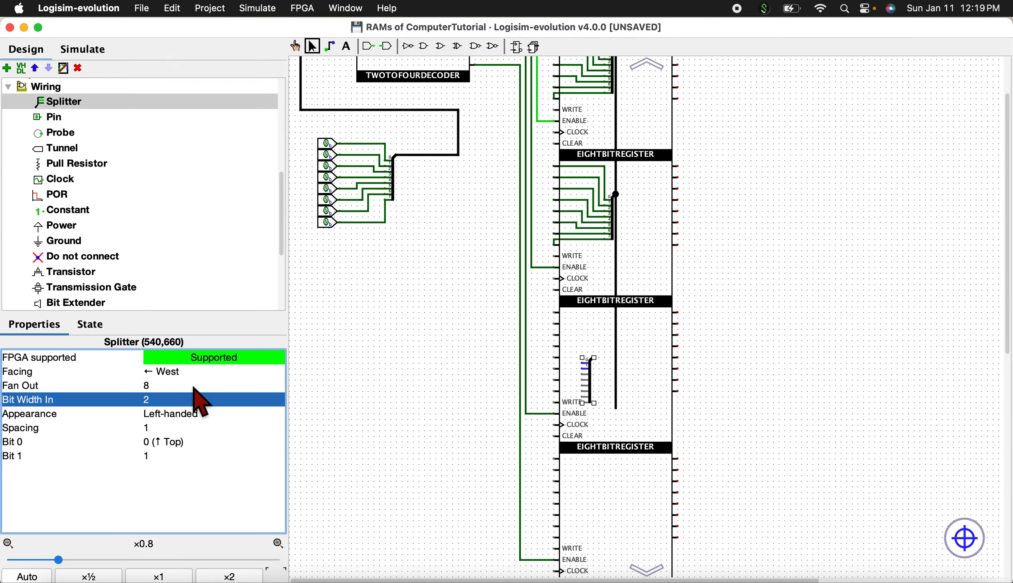
pyautogui.click(199, 400)
pyautogui.write('8')
pyautogui.press('Return')
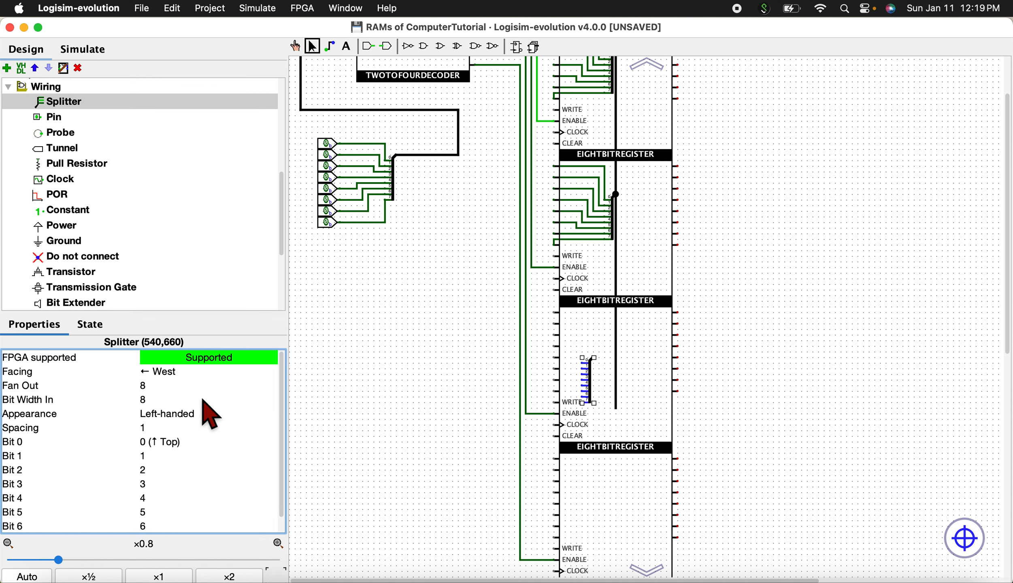
# Attach the splitter to the bus with its eight outputs wired to the third register's data inputs, and extend the bus into the fourth register.
pyautogui.moveTo(595, 380)
pyautogui.mouseDown()
pyautogui.moveTo(617, 355)
pyautogui.moveTo(597, 322)
pyautogui.moveTo(554, 312)
pyautogui.mouseUp()
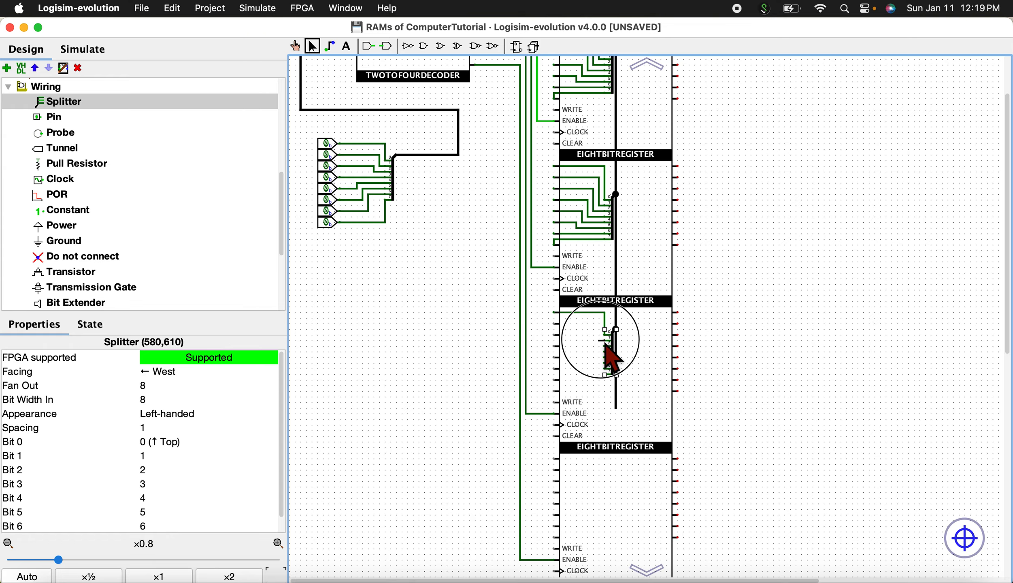
pyautogui.moveTo(606, 343)
pyautogui.mouseDown()
pyautogui.moveTo(557, 330)
pyautogui.moveTo(566, 340)
pyautogui.moveTo(556, 342)
pyautogui.moveTo(590, 351)
pyautogui.moveTo(563, 350)
pyautogui.moveTo(583, 358)
pyautogui.moveTo(556, 357)
pyautogui.moveTo(556, 368)
pyautogui.moveTo(587, 375)
pyautogui.moveTo(556, 375)
pyautogui.moveTo(612, 376)
pyautogui.moveTo(575, 391)
pyautogui.moveTo(578, 400)
pyautogui.moveTo(558, 391)
pyautogui.mouseUp()
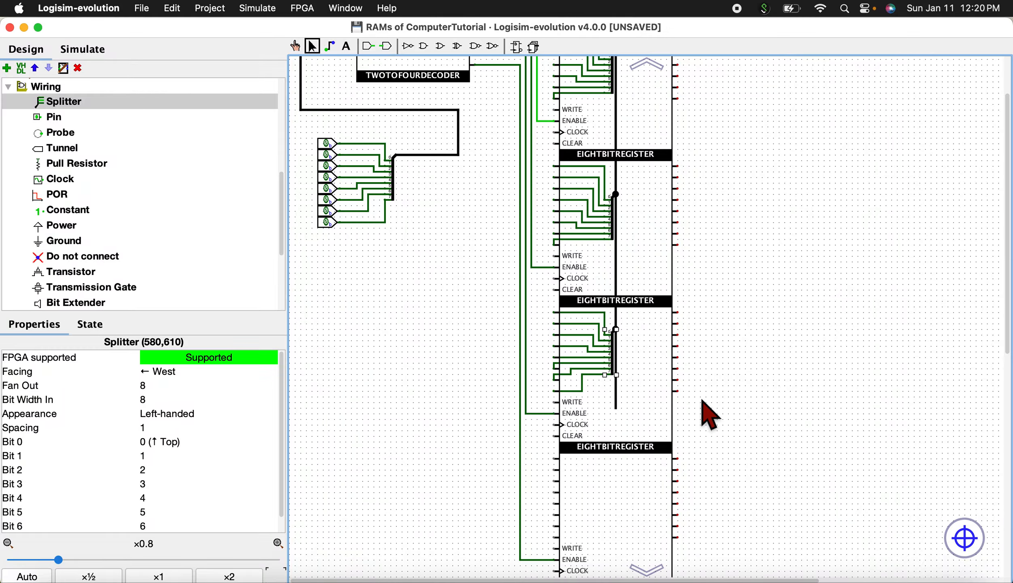
pyautogui.scroll(-4, 707, 414)
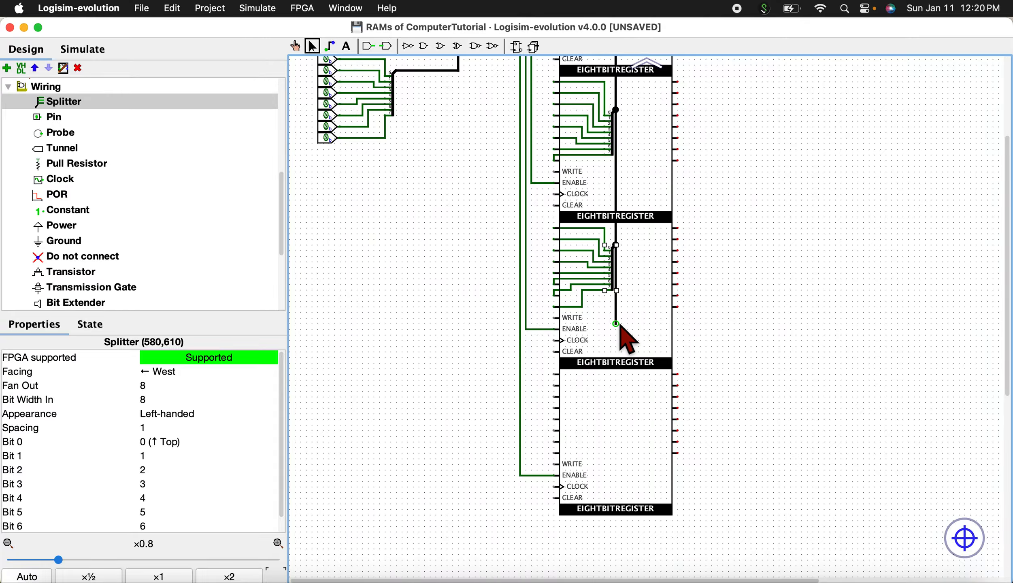
pyautogui.moveTo(616, 324); pyautogui.dragTo(618, 468)
# Add a Splitter inside the fourth register beside the bus and set its facing to West.
pyautogui.click(112, 105)
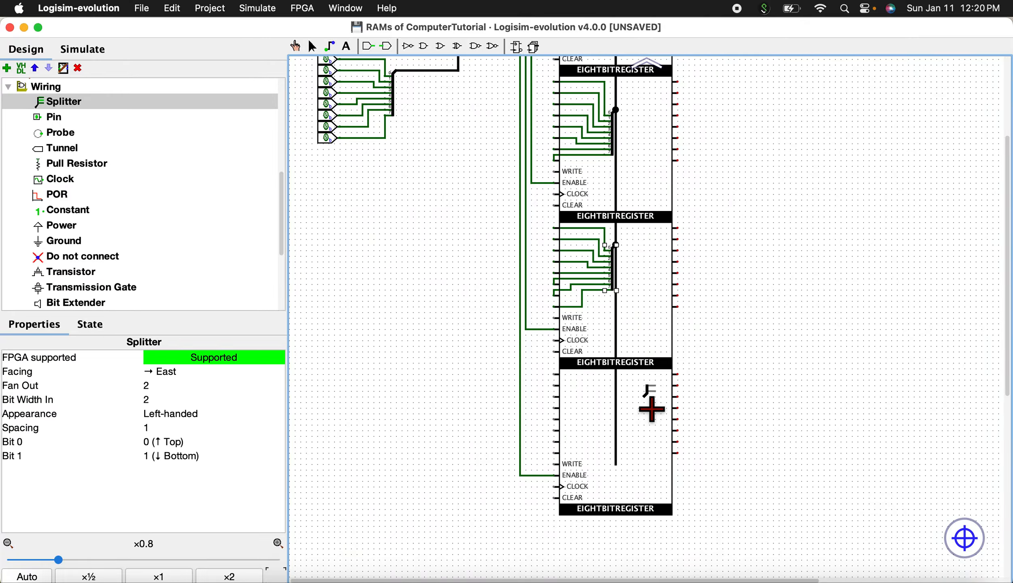
pyautogui.click(606, 436)
pyautogui.click(190, 372)
pyautogui.click(201, 429)
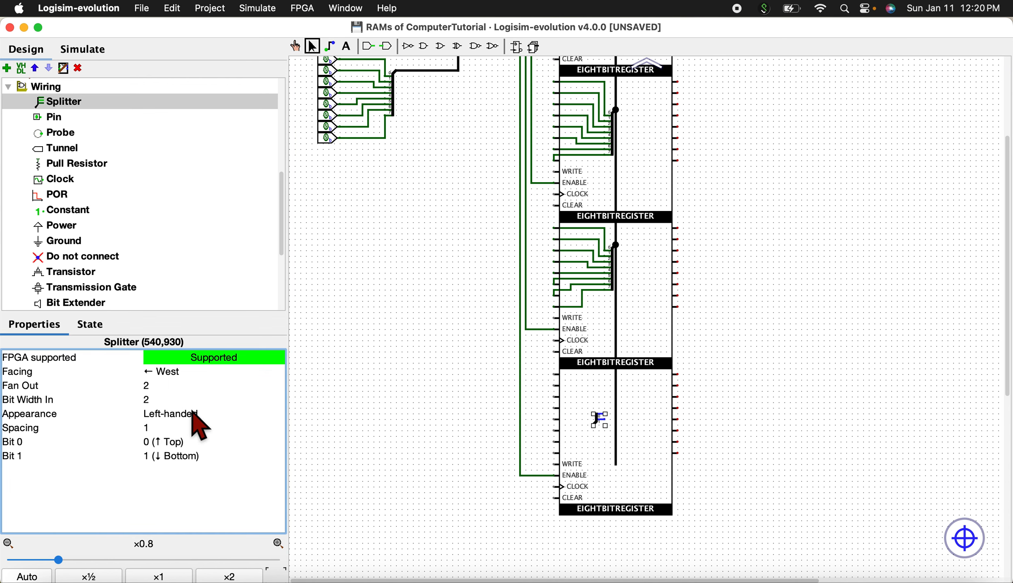
# Set the fourth register's splitter to a Fan Out of 8 and a Bit Width In of 8.
pyautogui.click(181, 385)
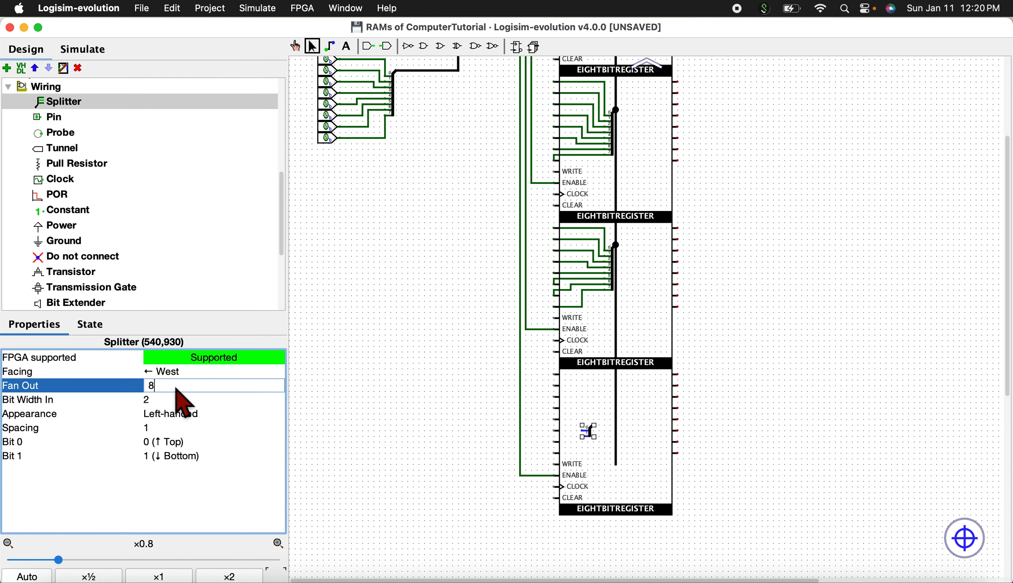
pyautogui.press('Return')
pyautogui.click(178, 398)
pyautogui.press('BackSpace')
pyautogui.write('8')
pyautogui.press('Return')
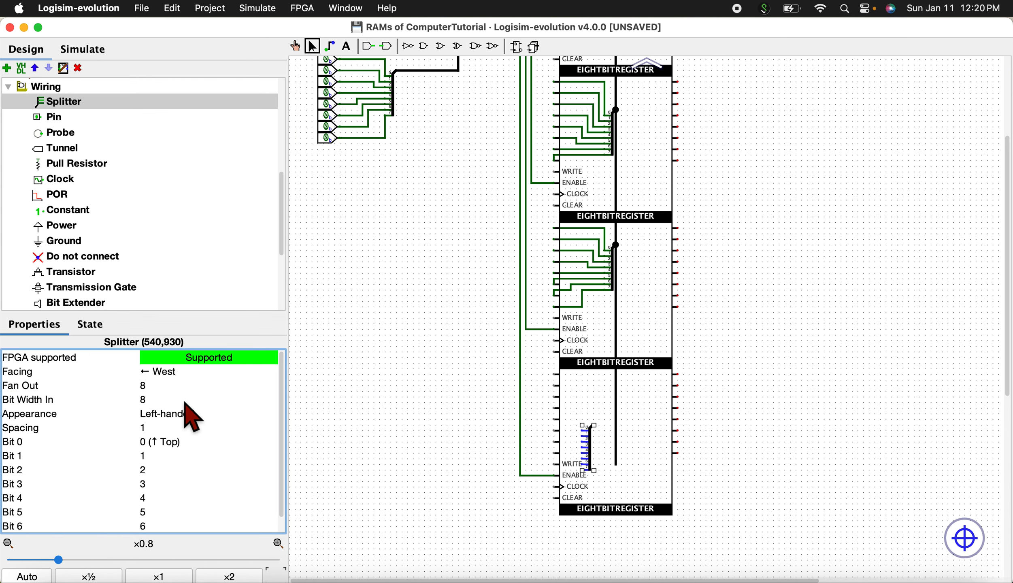
# Move the splitter onto the bus and wire its eight outputs in order to the fourth register's data inputs.
pyautogui.moveTo(599, 452); pyautogui.dragTo(564, 378)
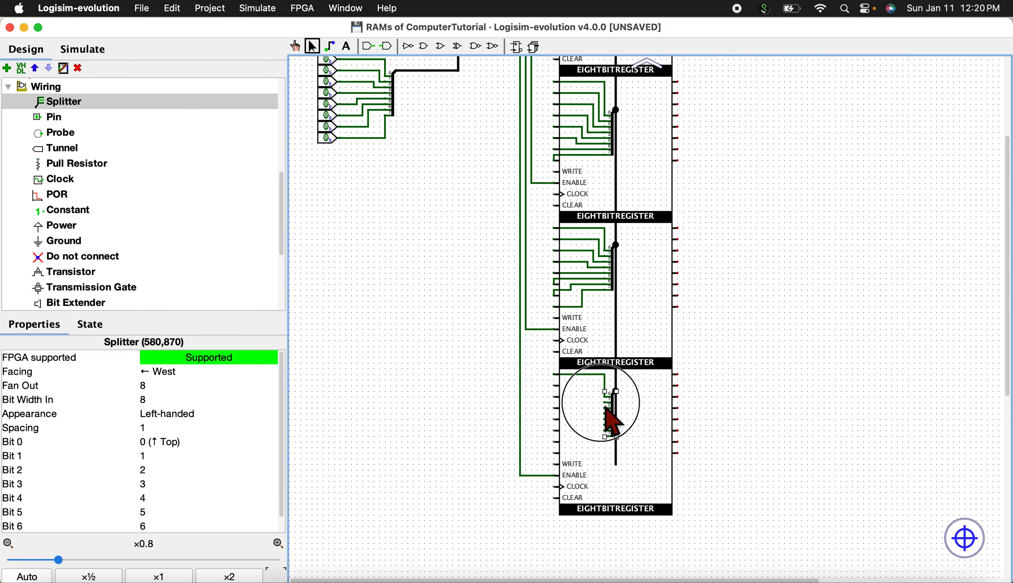
pyautogui.moveTo(606, 408); pyautogui.dragTo(561, 389)
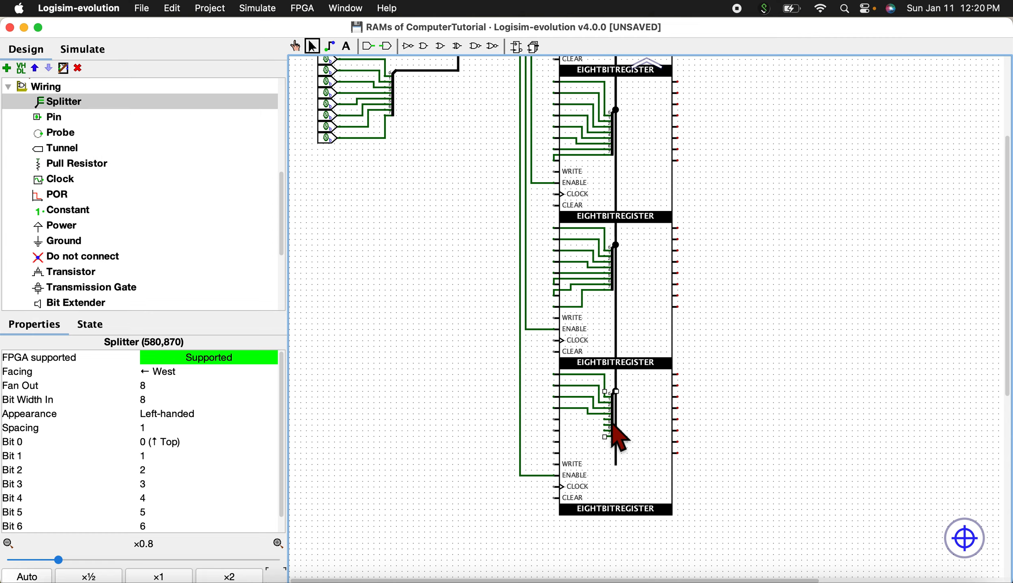
pyautogui.moveTo(607, 420)
pyautogui.mouseDown()
pyautogui.moveTo(562, 424)
pyautogui.moveTo(544, 439)
pyautogui.moveTo(553, 430)
pyautogui.moveTo(581, 446)
pyautogui.moveTo(559, 445)
pyautogui.moveTo(602, 442)
pyautogui.moveTo(554, 453)
pyautogui.moveTo(590, 458)
pyautogui.mouseUp()
pyautogui.scroll(8, 772, 425)
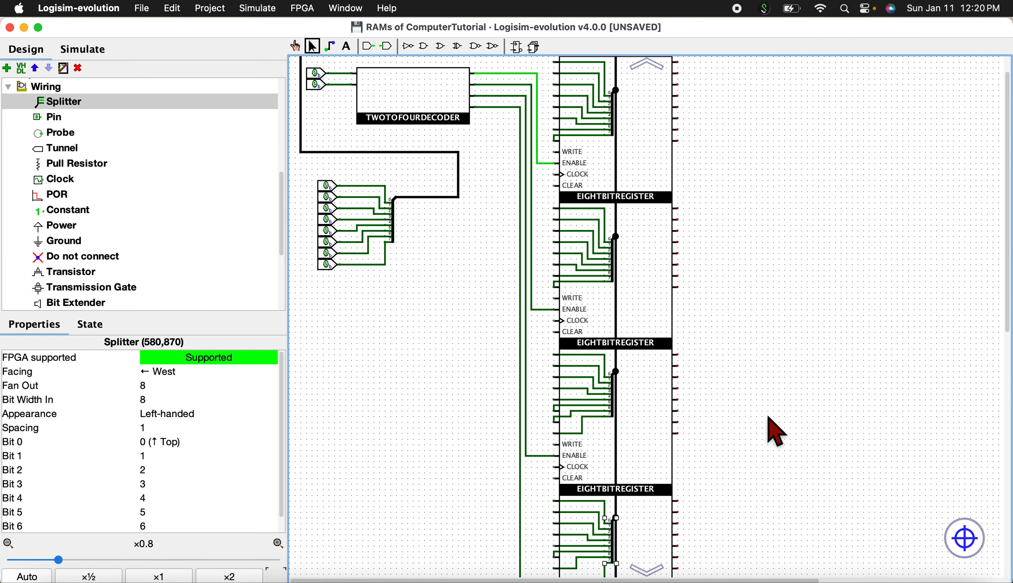
pyautogui.scroll(-5, 770, 381)
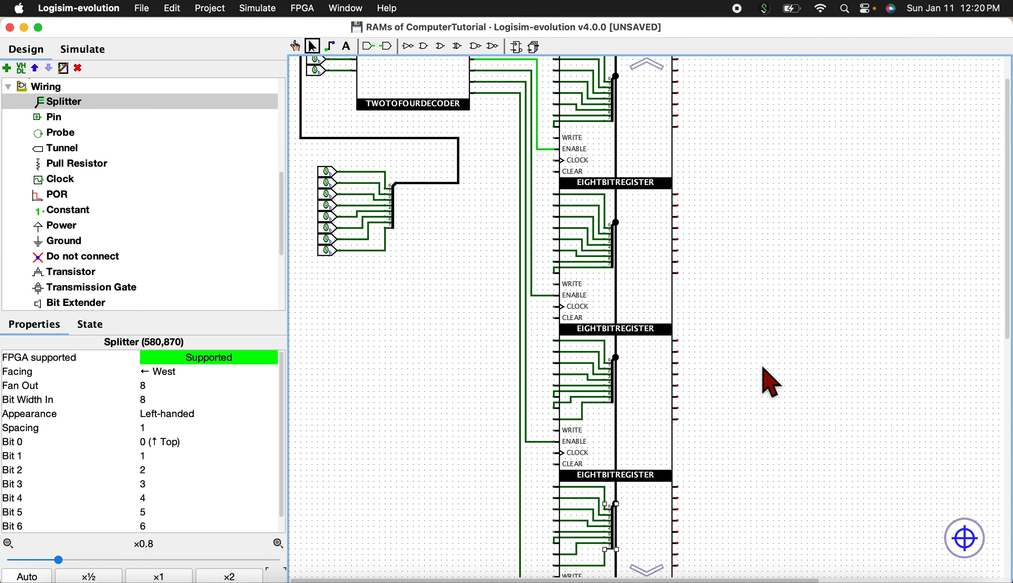
pyautogui.scroll(2, 770, 381)
pyautogui.scroll(2, 471, 328)
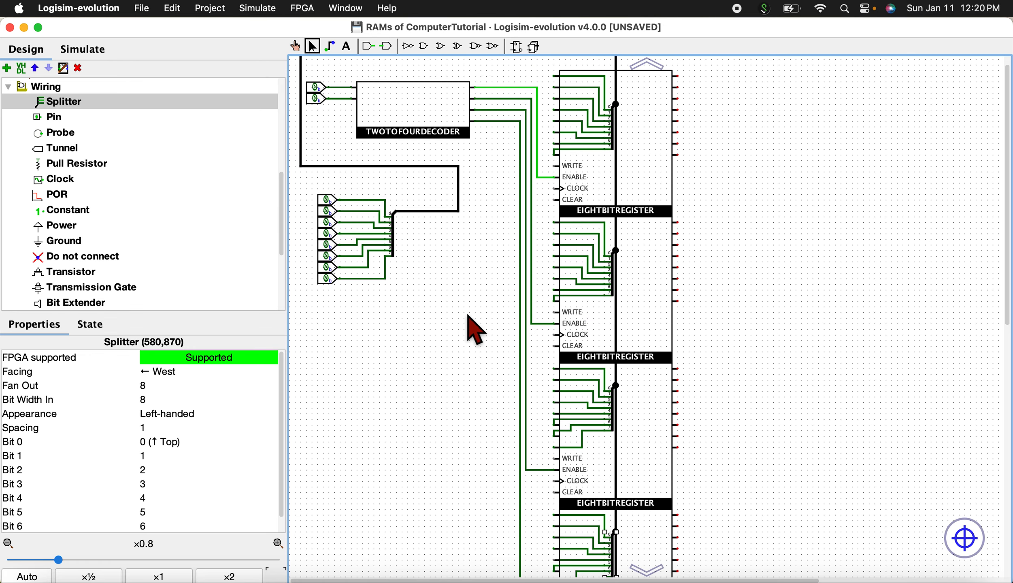
# Place three input pins stacked in a column below the eight data input pins.
pyautogui.click(368, 46)
pyautogui.click(344, 333)
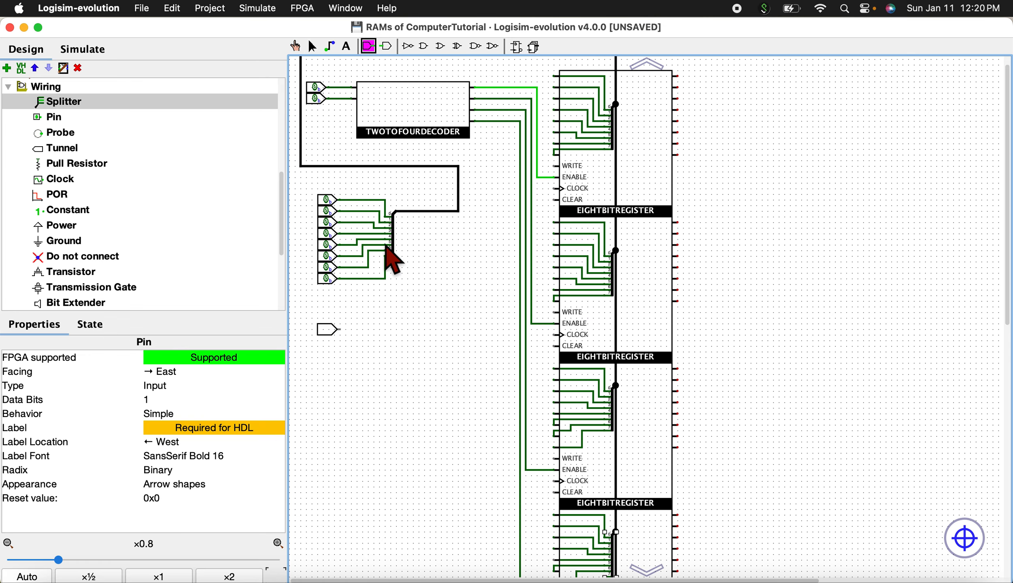
pyautogui.click(368, 46)
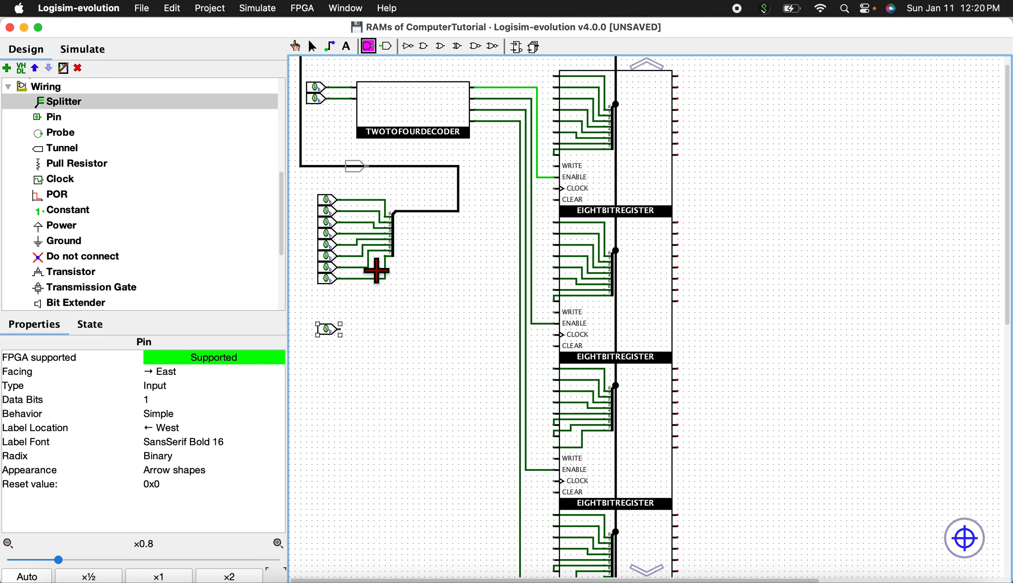
pyautogui.click(345, 354)
pyautogui.moveTo(324, 349); pyautogui.dragTo(328, 344)
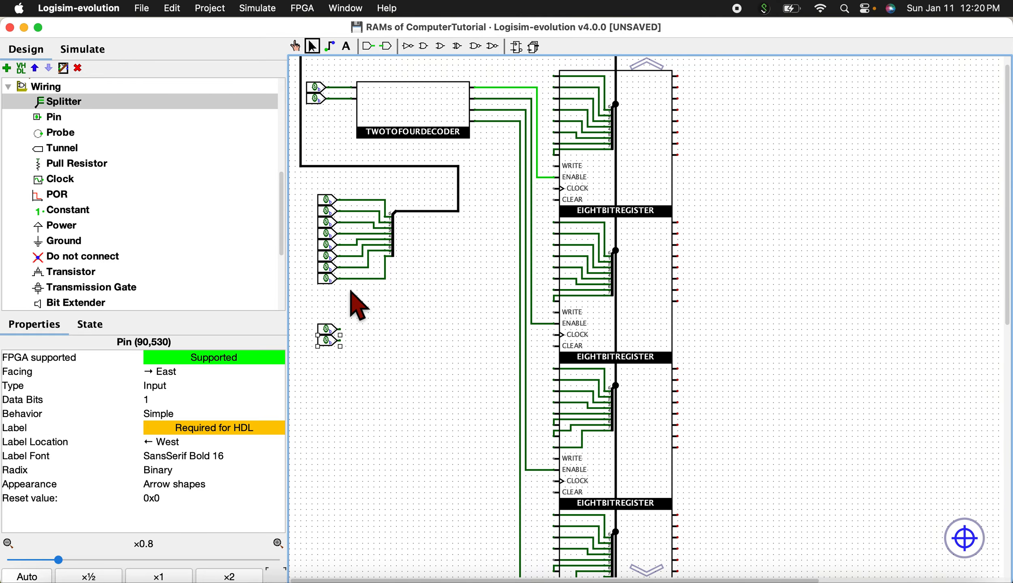
pyautogui.click(368, 46)
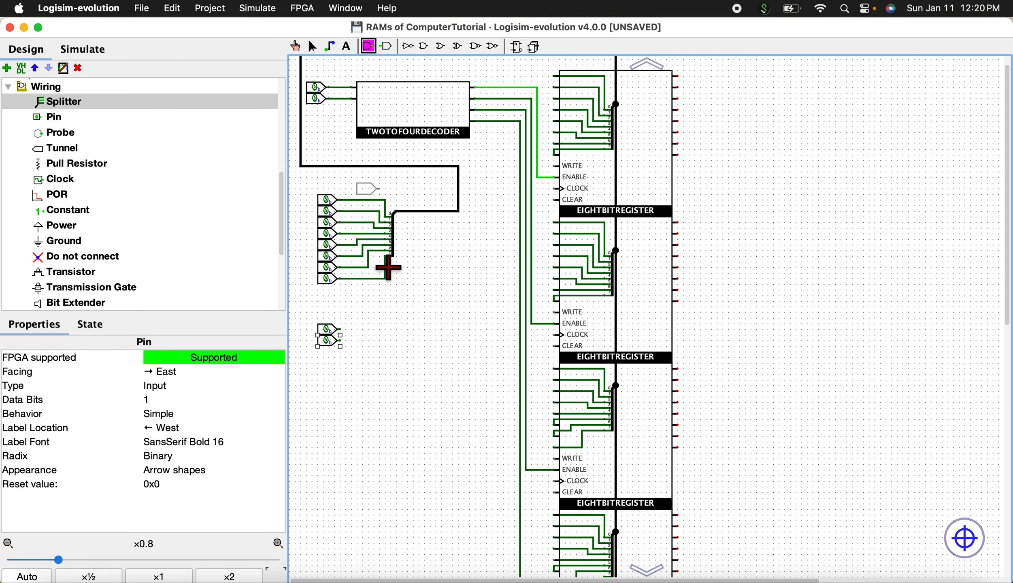
pyautogui.click(351, 361)
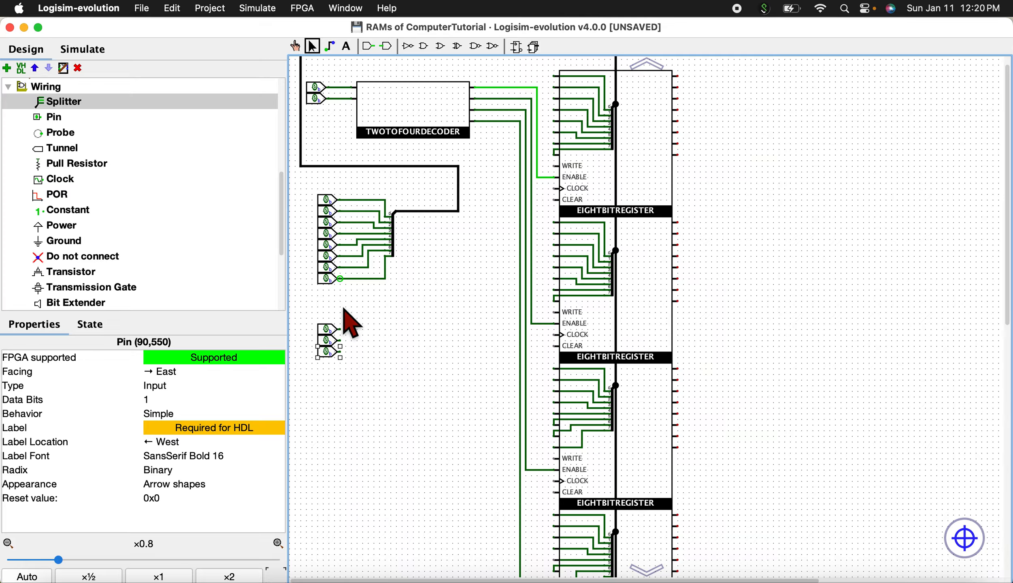
# Label the uppermost of the three new input pins write.
pyautogui.click(330, 326)
pyautogui.write('l')
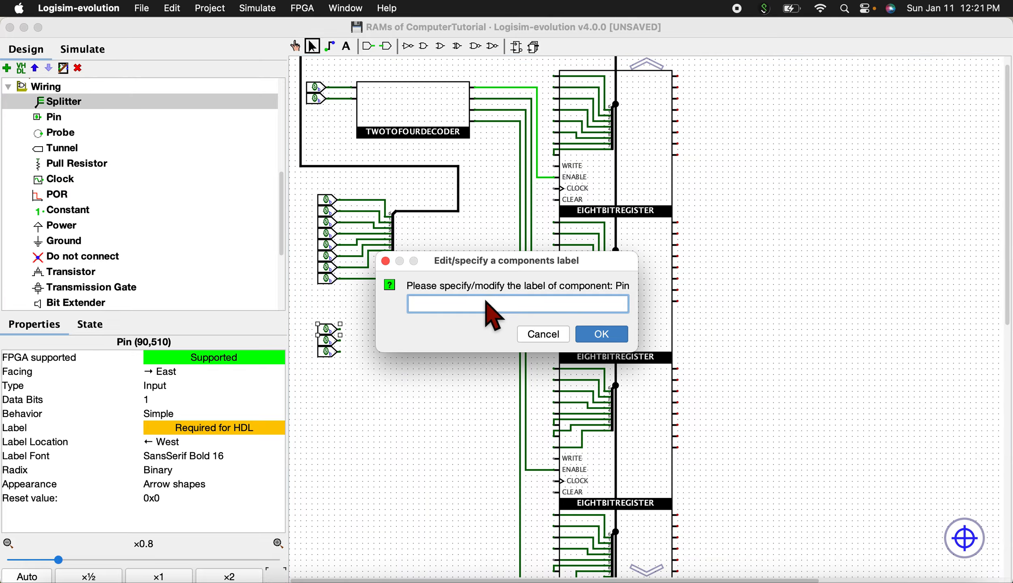
pyautogui.write('write')
pyautogui.press('Return')
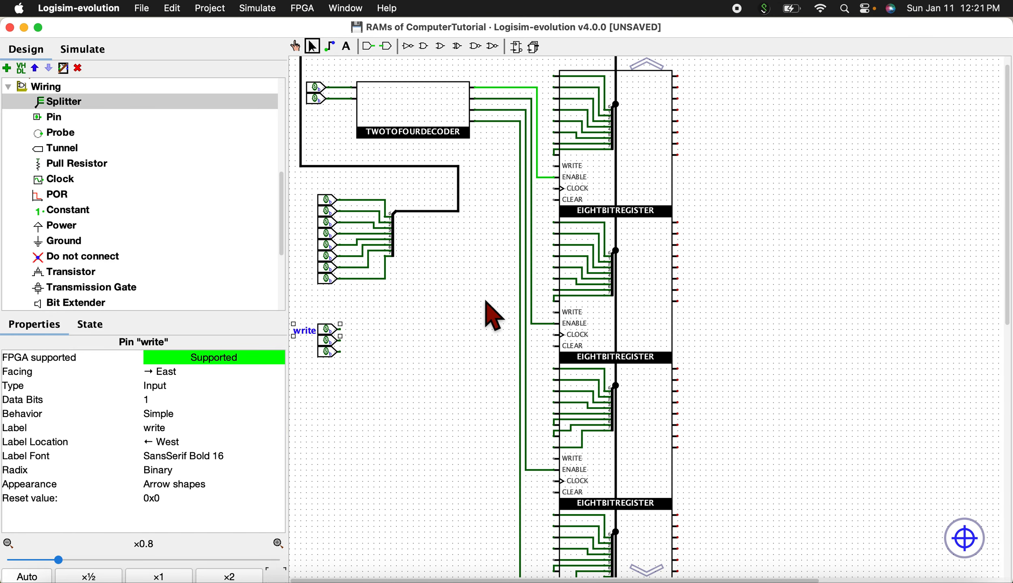
pyautogui.click(333, 342)
pyautogui.press('l')
pyautogui.click(541, 334)
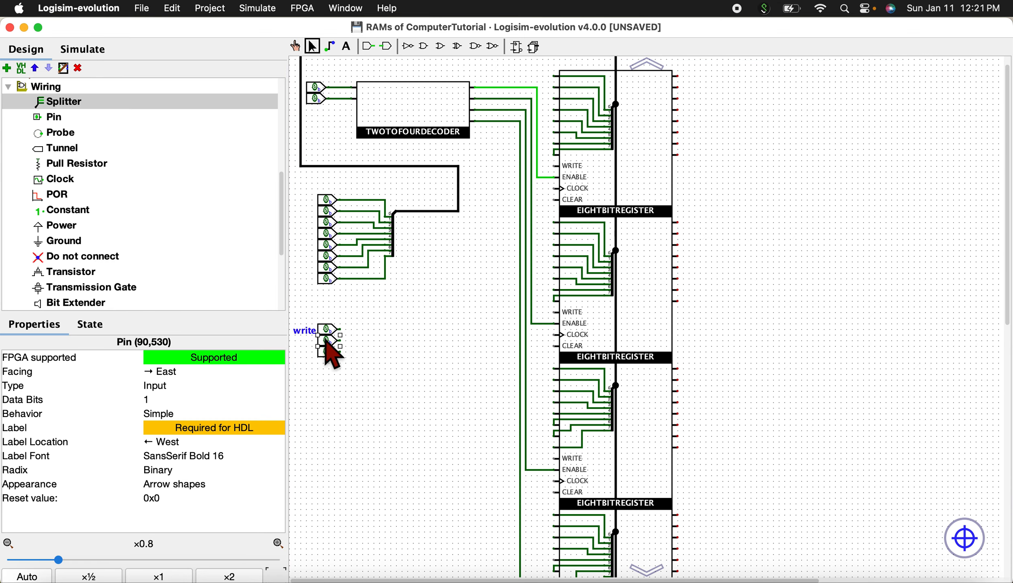
# Change the label of the uppermost new input pin to WRITE in capitals.
pyautogui.click(330, 330)
pyautogui.press('l')
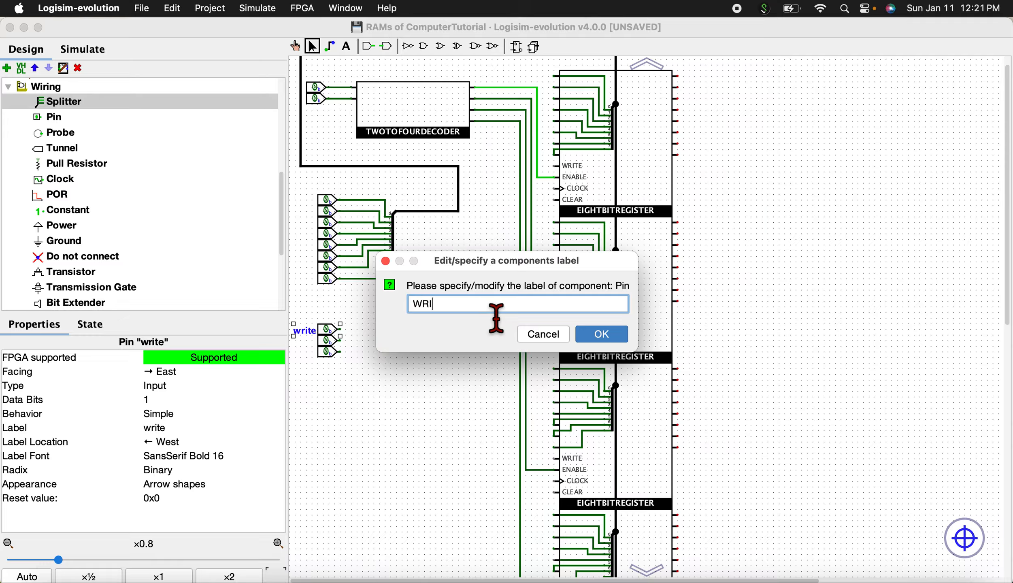
pyautogui.press('BackSpace')
pyautogui.press('Return')
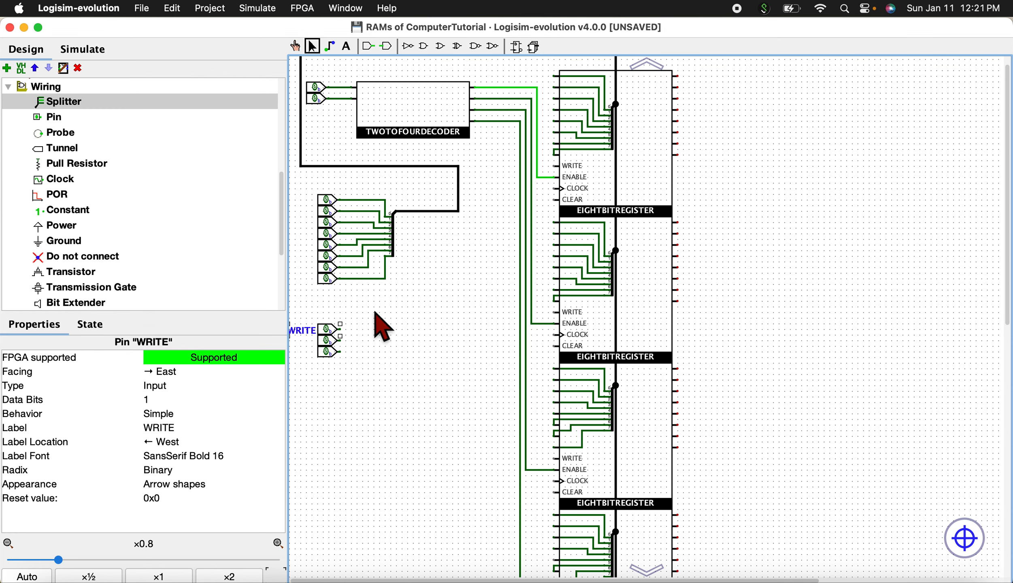
# Label the middle new input pin CLOCK and the lowest one CLEAR.
pyautogui.doubleClick(330, 349)
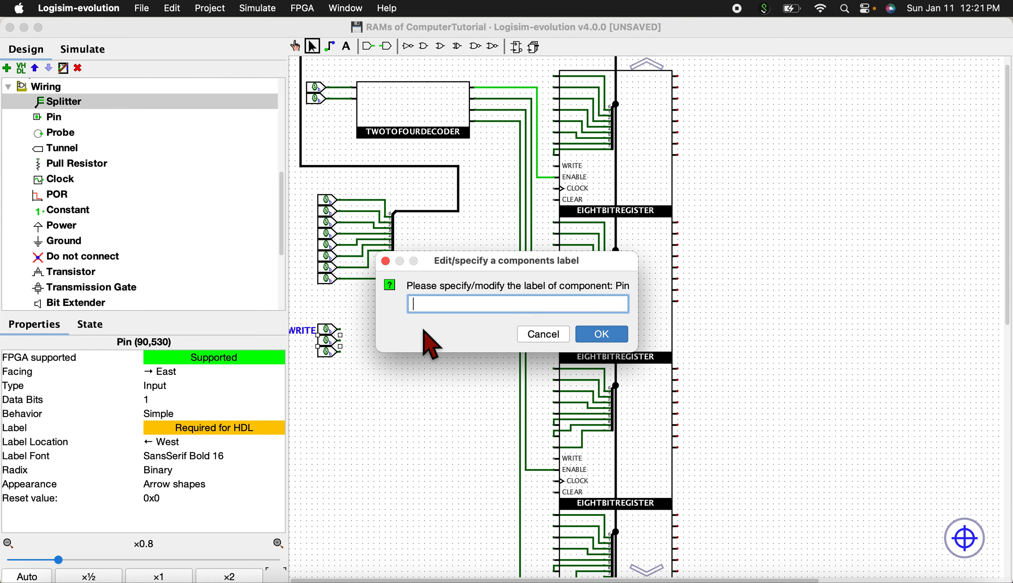
pyautogui.press('Return')
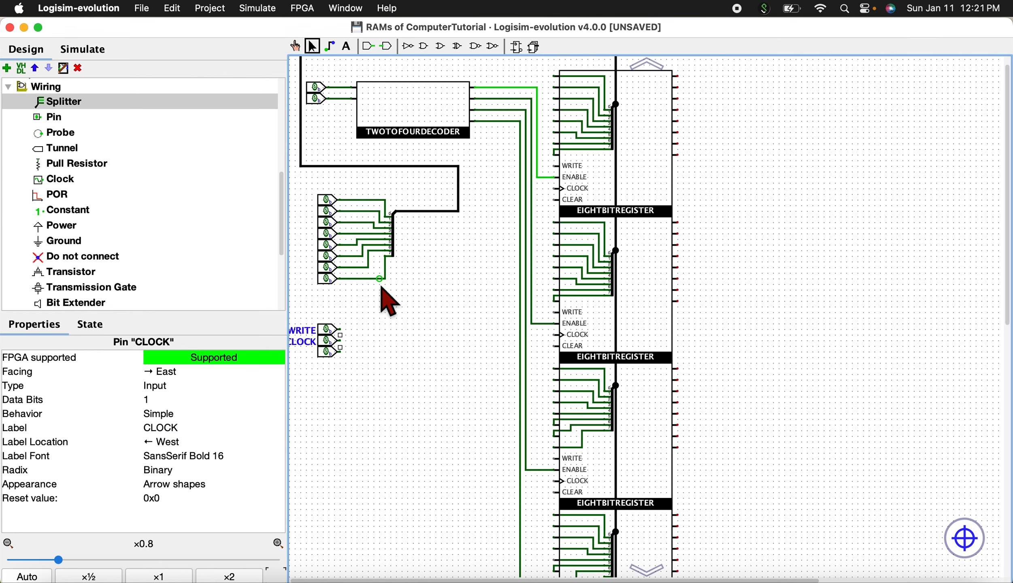
pyautogui.click(331, 357)
pyautogui.doubleClick(331, 357)
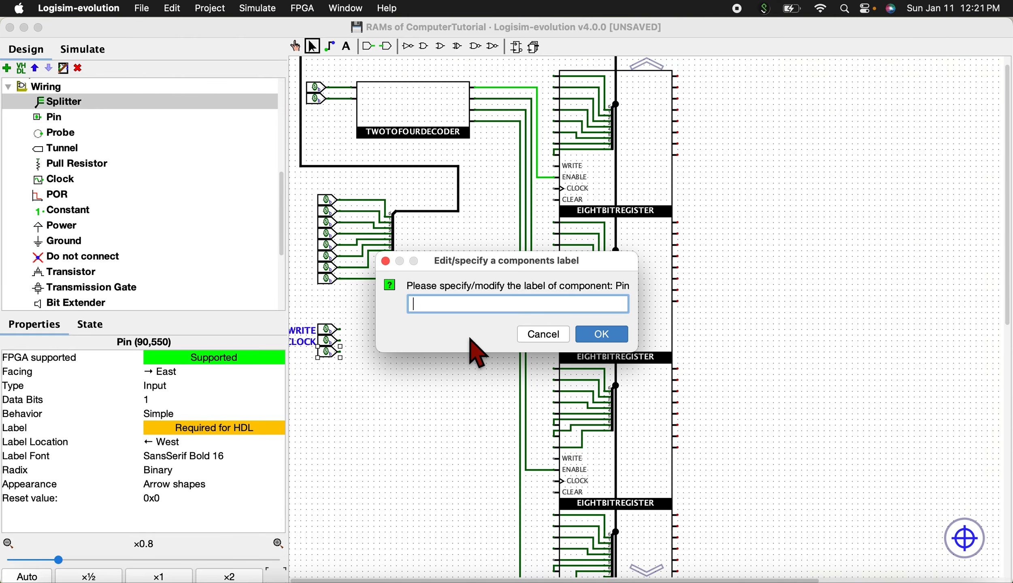
pyautogui.press('Return')
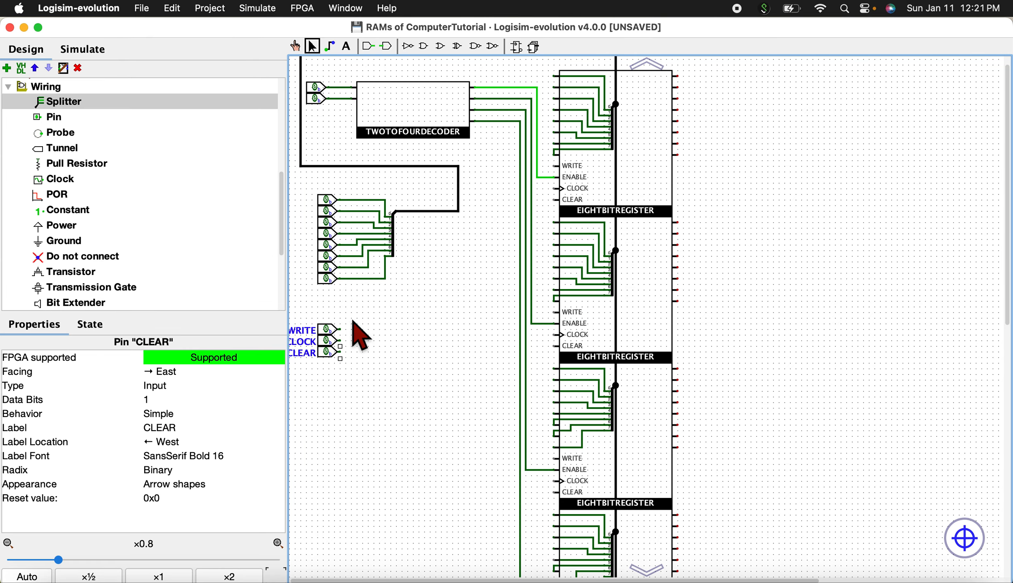
pyautogui.click(362, 418)
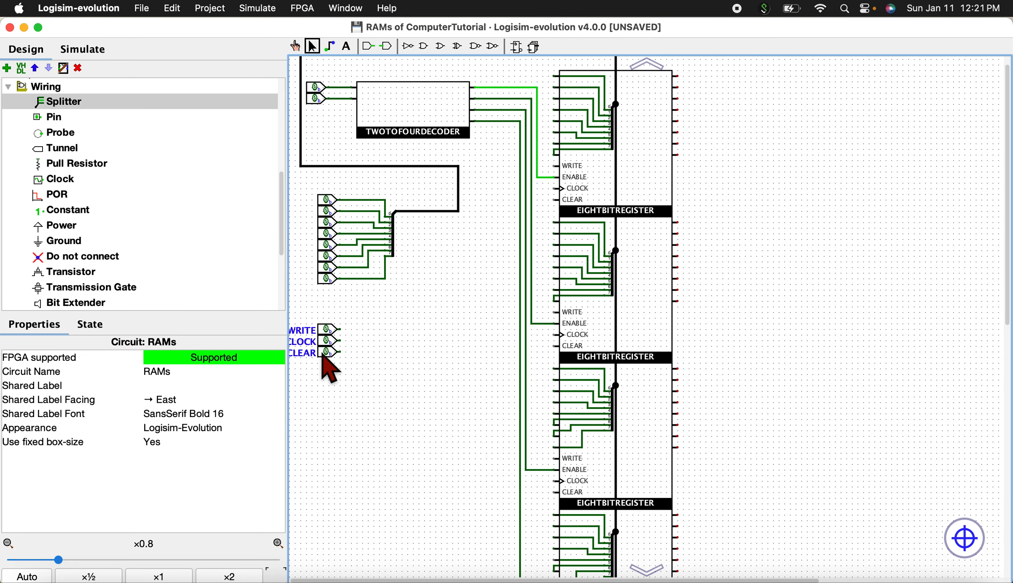
pyautogui.click(394, 402)
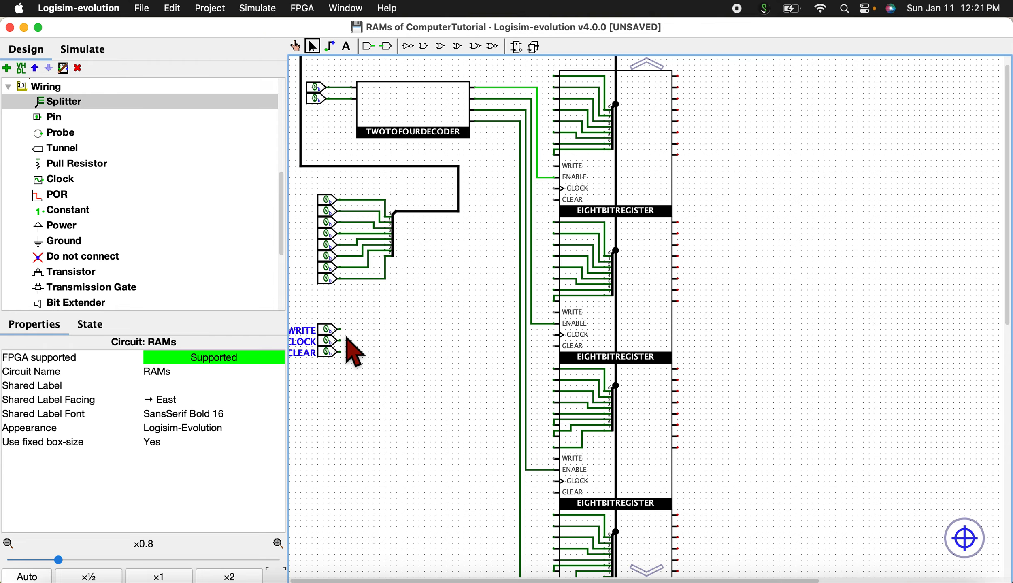
# Wire the CLEAR pin to the fourth register's CLEAR input and branch it up to the CLEAR inputs of the other three registers.
pyautogui.click(351, 378)
pyautogui.moveTo(340, 352); pyautogui.dragTo(559, 417)
pyautogui.moveTo(487, 414); pyautogui.dragTo(561, 269)
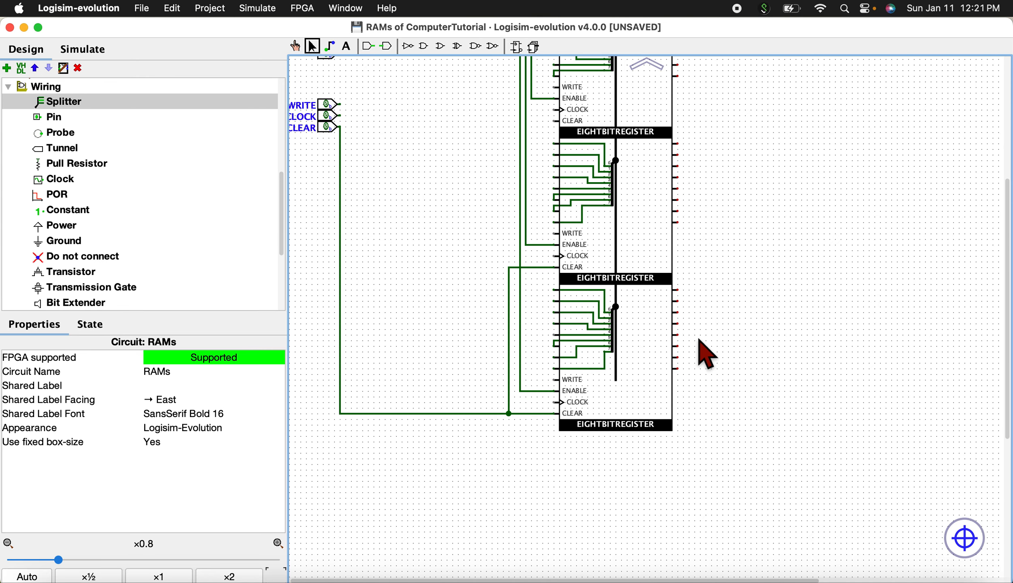
pyautogui.scroll(3, 704, 366)
pyautogui.moveTo(509, 344); pyautogui.dragTo(560, 191)
pyautogui.scroll(1, 769, 302)
pyautogui.scroll(6, 769, 303)
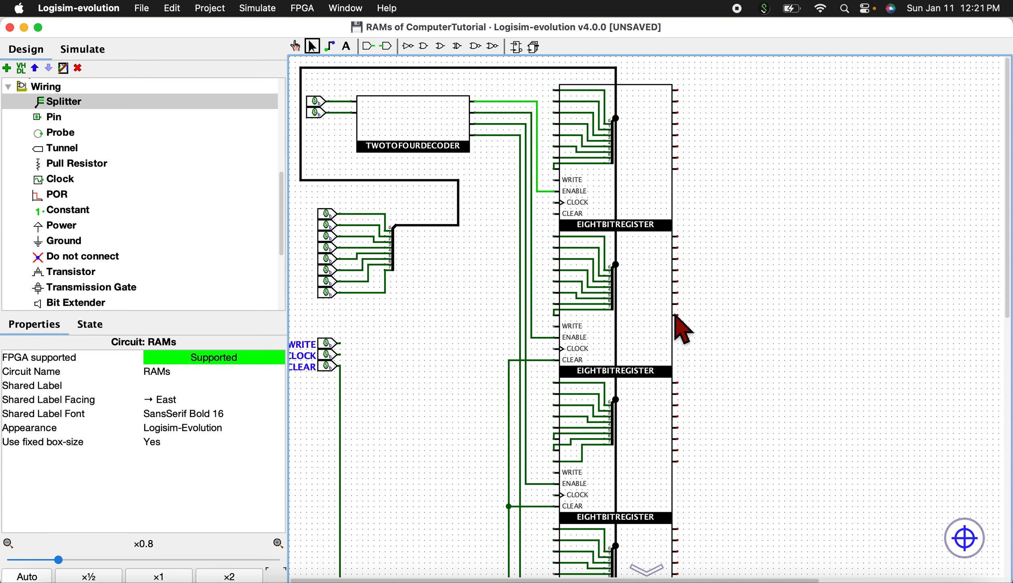
pyautogui.moveTo(509, 360); pyautogui.dragTo(560, 213)
# Wire the CLOCK pin to the CLOCK inputs of all four registers with a shared vertical line beside the CLEAR line.
pyautogui.moveTo(341, 355); pyautogui.dragTo(351, 560)
pyautogui.moveTo(498, 561)
pyautogui.mouseDown()
pyautogui.moveTo(554, 527)
pyautogui.moveTo(526, 389)
pyautogui.moveTo(558, 380)
pyautogui.moveTo(534, 264)
pyautogui.moveTo(557, 234)
pyautogui.mouseUp()
pyautogui.scroll(5, 696, 362)
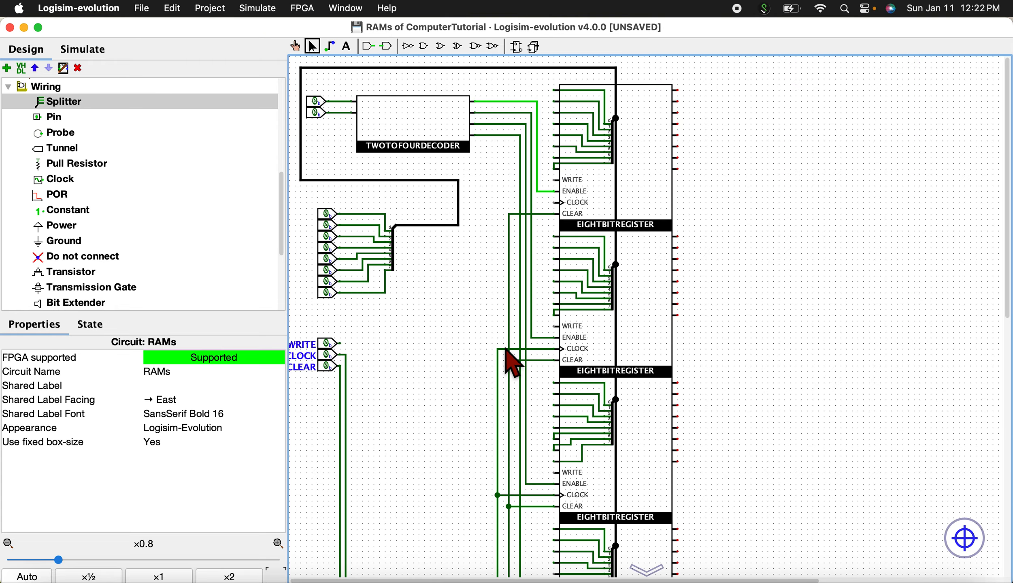
pyautogui.moveTo(499, 350); pyautogui.dragTo(559, 202)
# Wire the WRITE pin to the fourth register's WRITE input and branch it up to the WRITE inputs of the other three registers.
pyautogui.moveTo(340, 344); pyautogui.dragTo(558, 527)
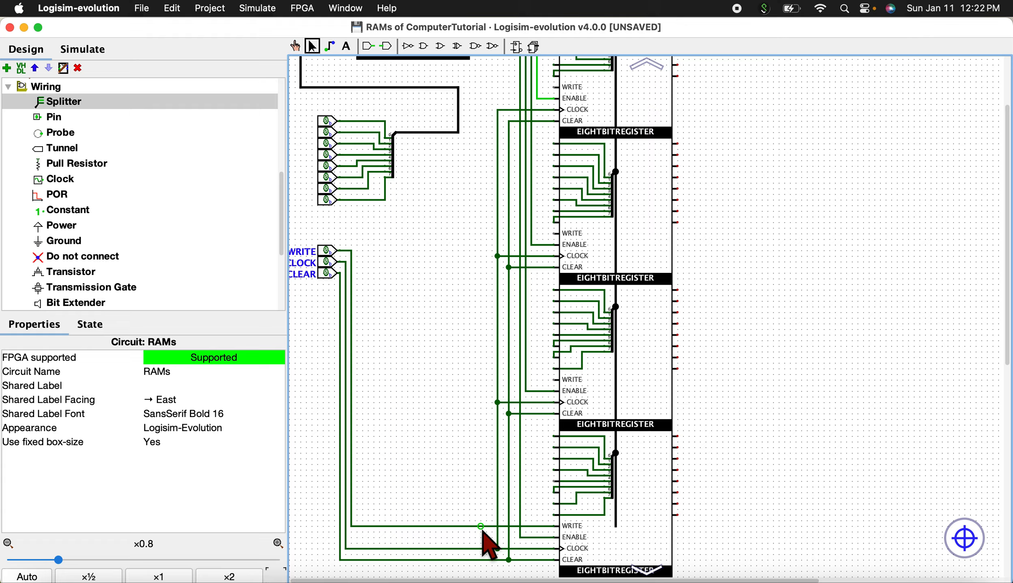
pyautogui.moveTo(558, 380); pyautogui.dragTo(480, 527)
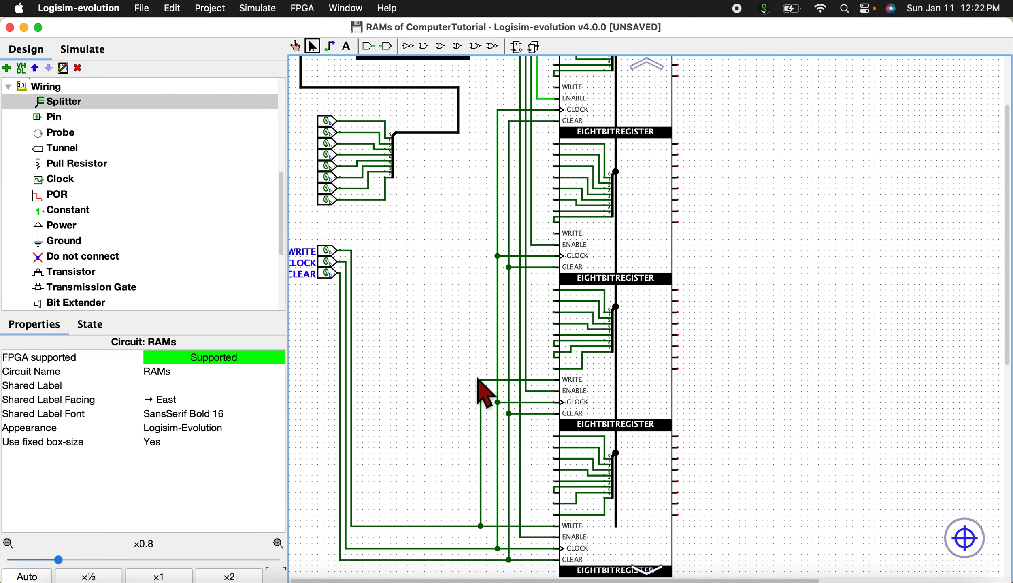
pyautogui.moveTo(480, 381); pyautogui.dragTo(560, 235)
pyautogui.scroll(4, 731, 425)
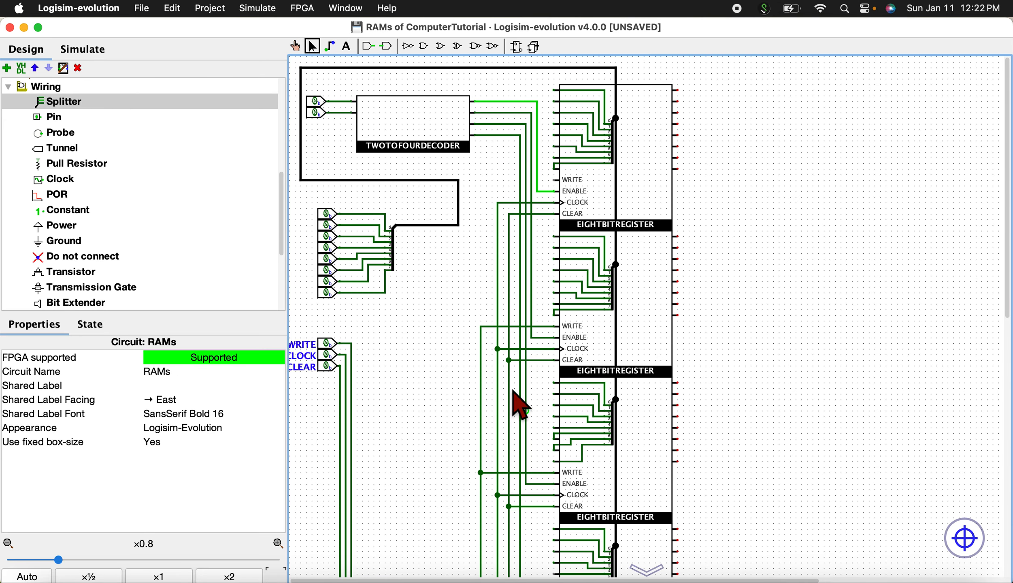
pyautogui.moveTo(482, 327); pyautogui.dragTo(560, 179)
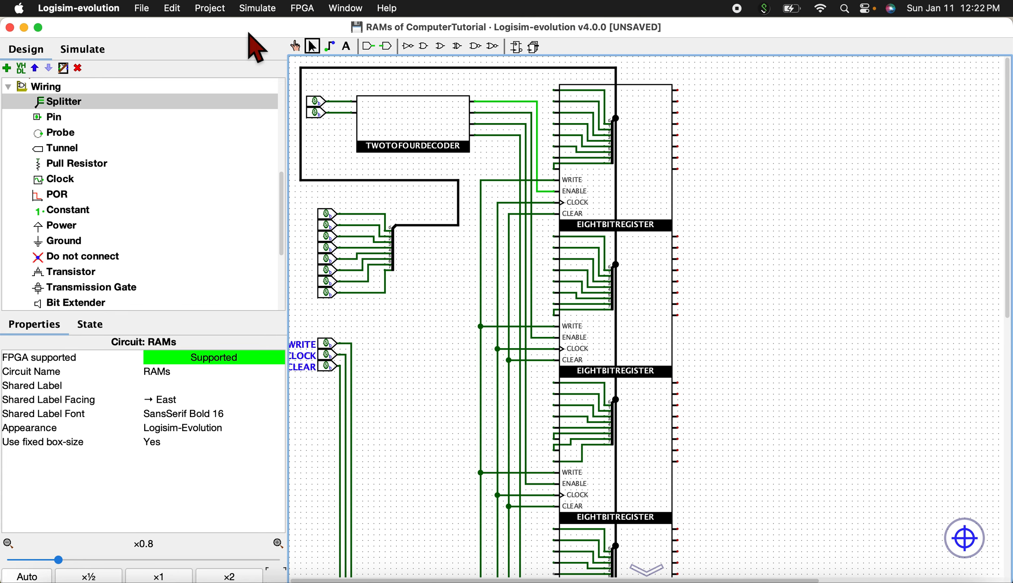
# Place four output pins stacked in a column in the empty area on the output side of the registers.
pyautogui.moveTo(736, 231); pyautogui.dragTo(595, 259)
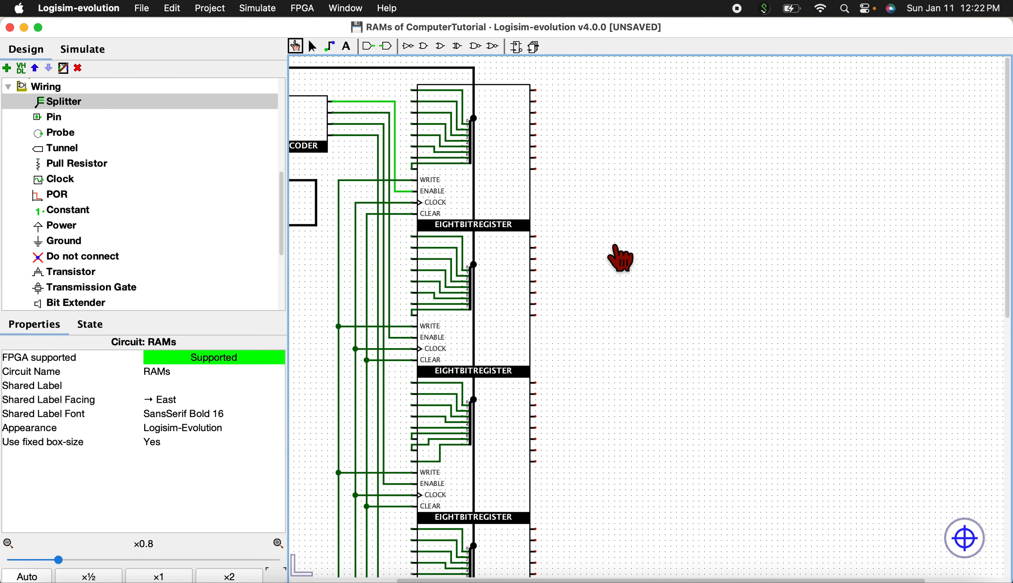
pyautogui.moveTo(666, 195); pyautogui.dragTo(617, 189)
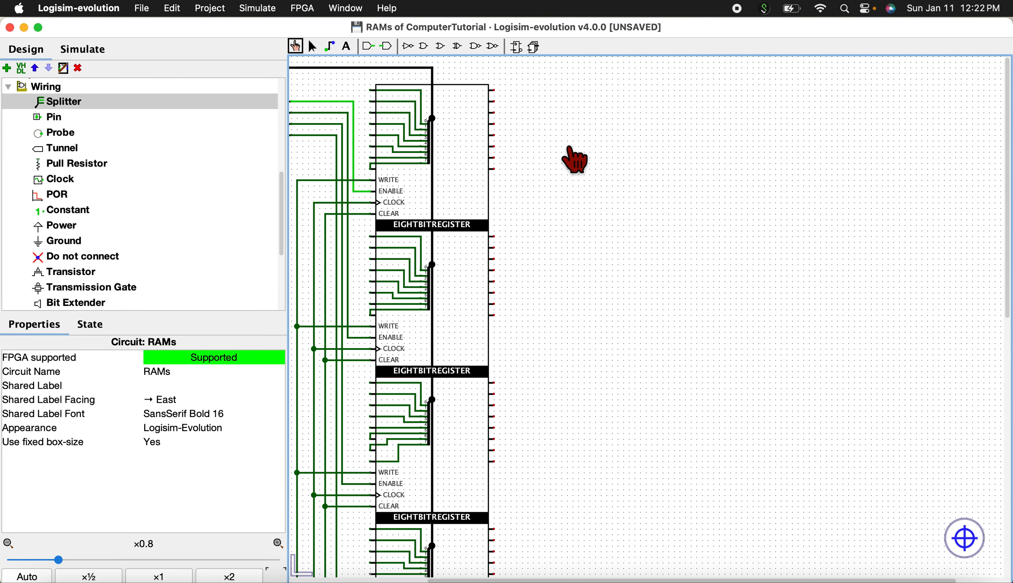
pyautogui.moveTo(588, 319); pyautogui.dragTo(562, 359)
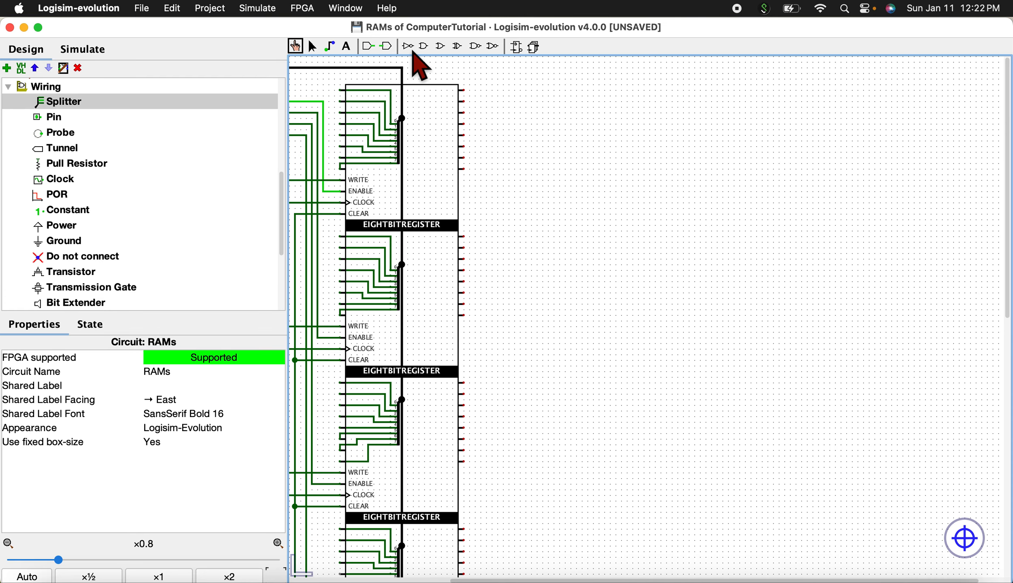
pyautogui.scroll(-5, 137, 186)
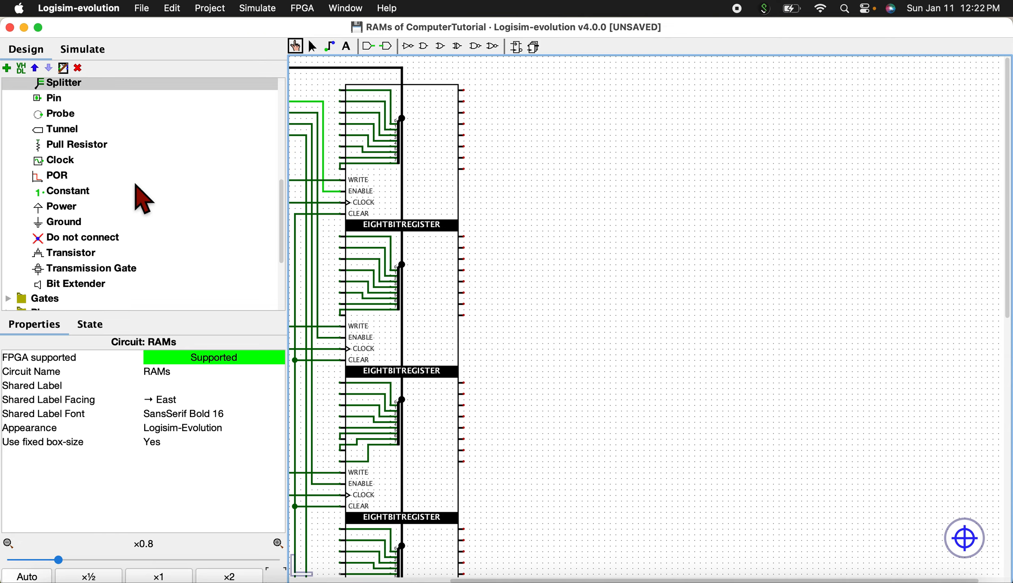
pyautogui.scroll(-1, 142, 194)
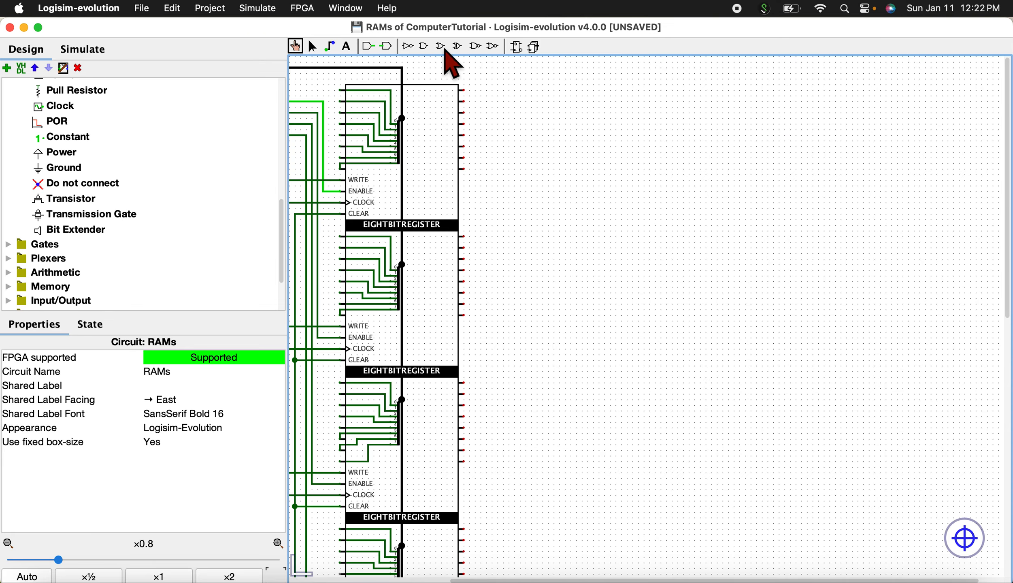
pyautogui.click(387, 47)
pyautogui.click(654, 228)
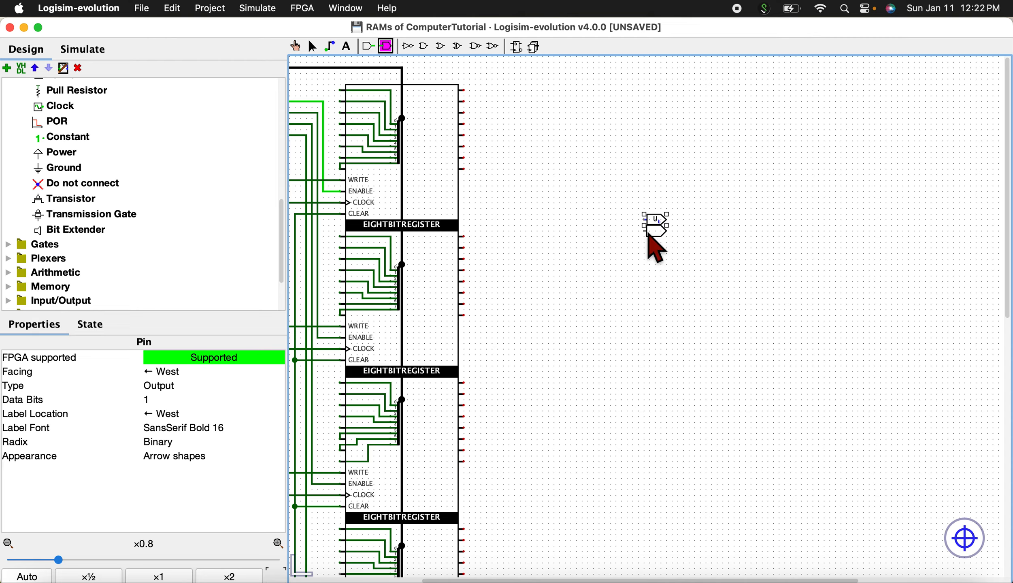
pyautogui.click(649, 238)
pyautogui.click(387, 46)
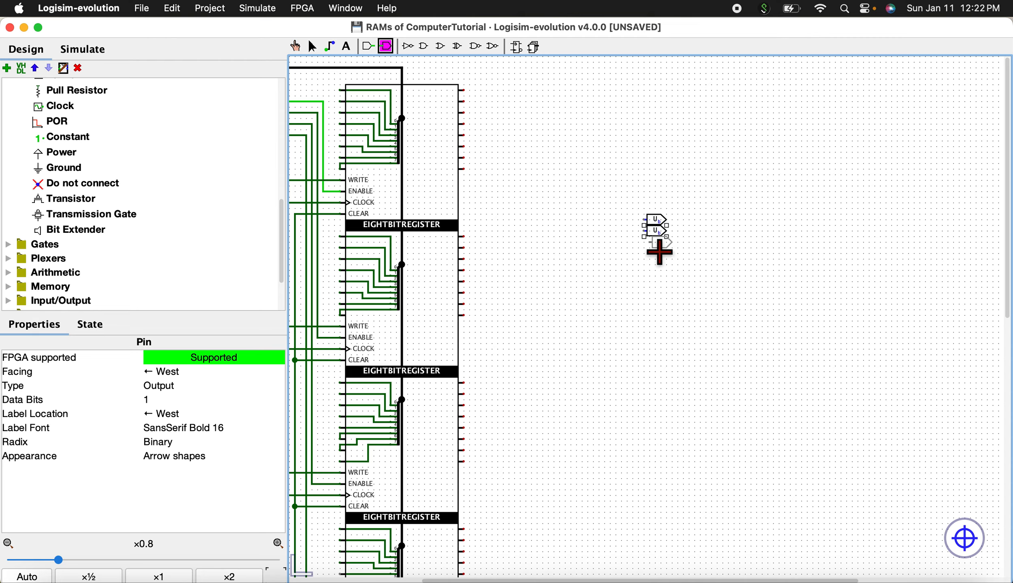
pyautogui.click(659, 250)
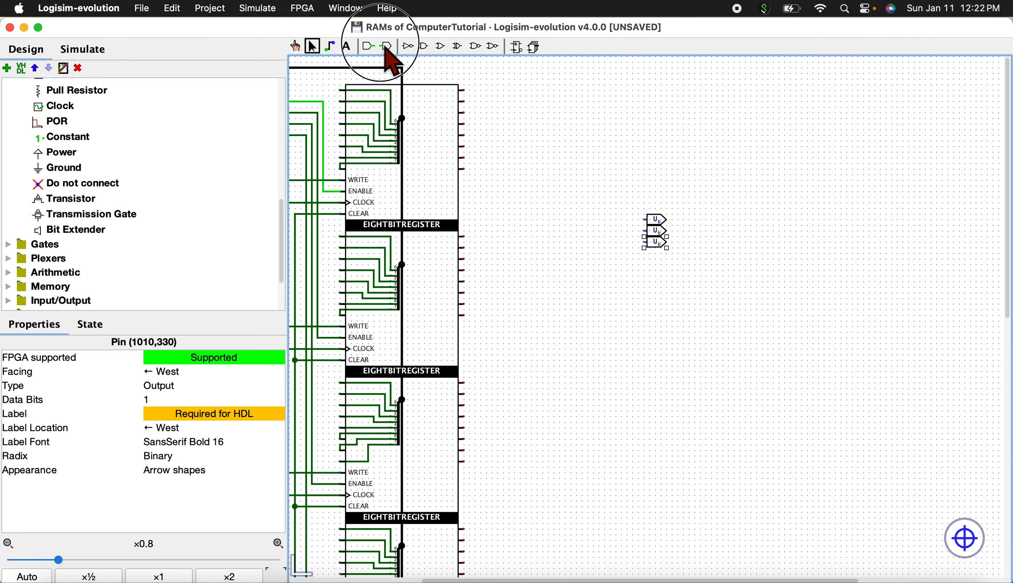
pyautogui.click(387, 47)
pyautogui.click(656, 263)
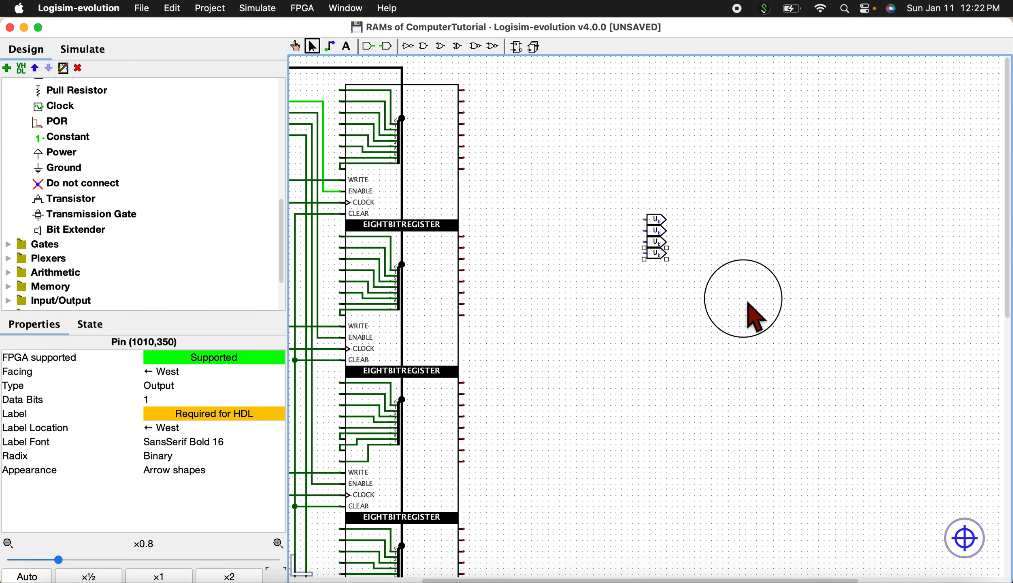
# Copy the four output pins below the originals to make a column of eight, and move the whole column farther from the registers.
pyautogui.hotkey('ctrl', '2')
pyautogui.moveTo(631, 208); pyautogui.dragTo(747, 362)
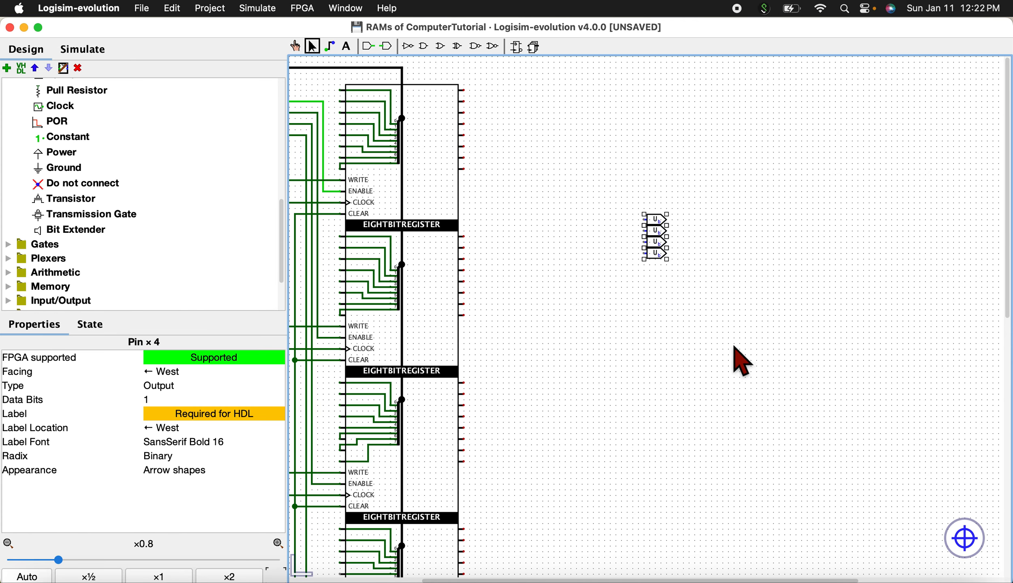
pyautogui.click(727, 333)
pyautogui.press('super+v')
pyautogui.moveTo(680, 243); pyautogui.dragTo(662, 284)
pyautogui.click(725, 294)
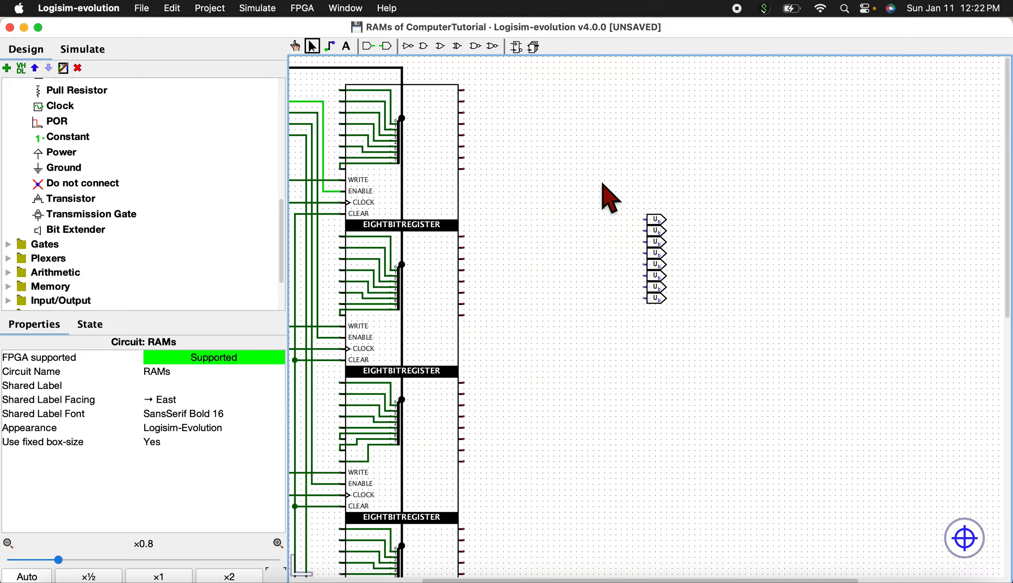
pyautogui.moveTo(611, 181); pyautogui.dragTo(719, 362)
pyautogui.moveTo(660, 231); pyautogui.dragTo(699, 223)
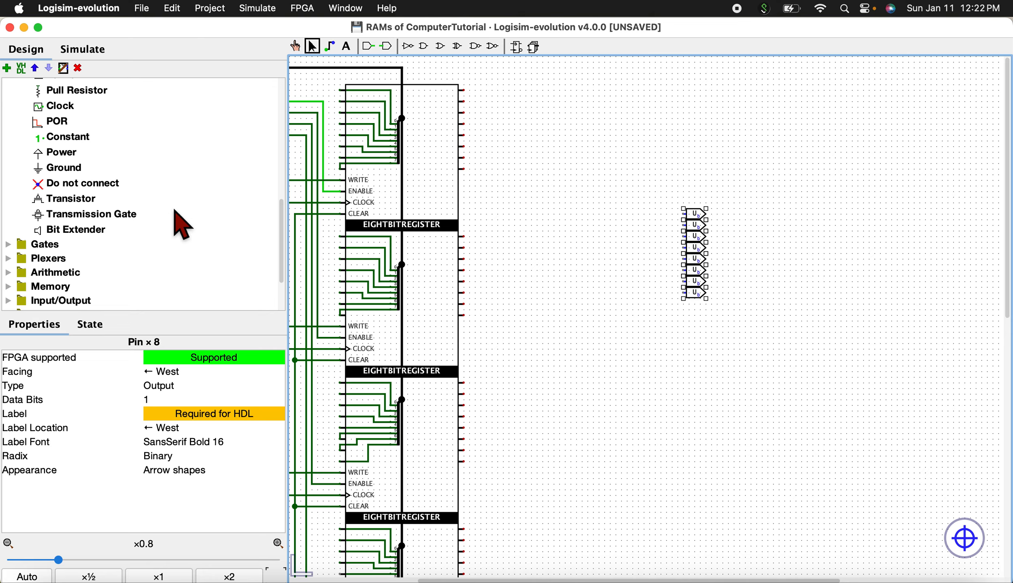
# Place four east-facing one-bit Controlled Buffers stacked in a column beside the first register's outputs.
pyautogui.click(13, 246)
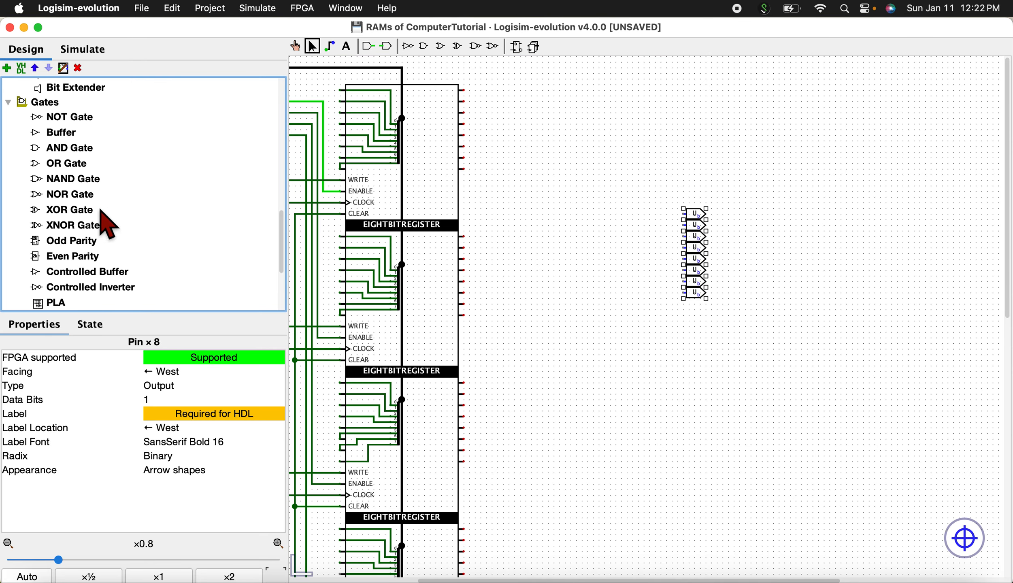
pyautogui.click(96, 279)
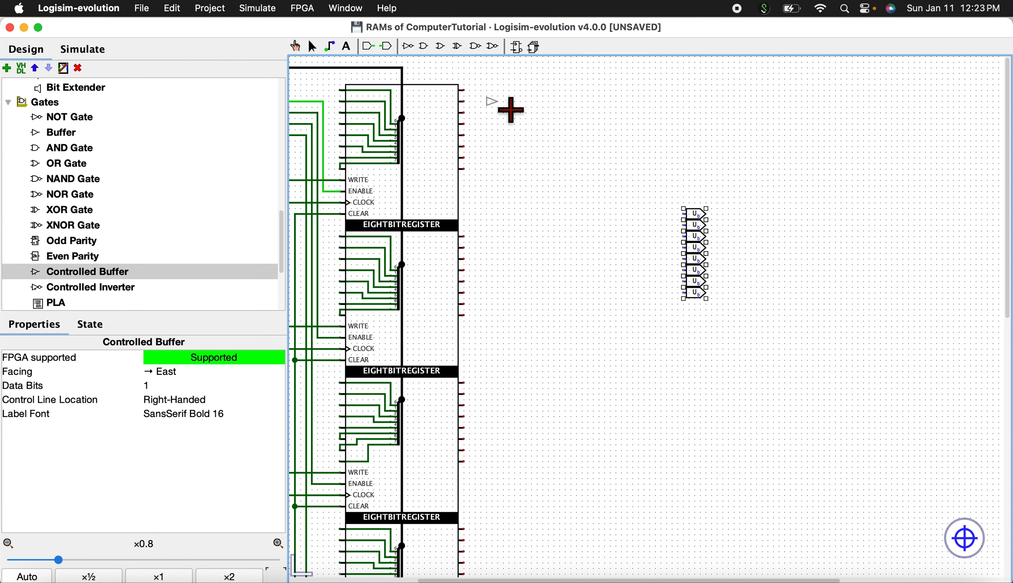
pyautogui.click(497, 97)
pyautogui.click(178, 276)
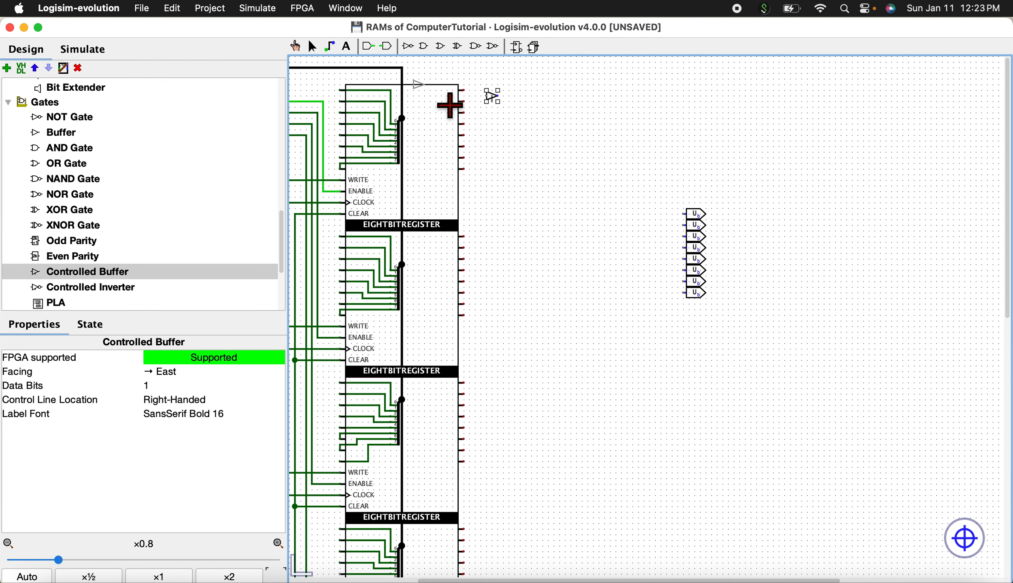
pyautogui.click(509, 117)
pyautogui.click(214, 272)
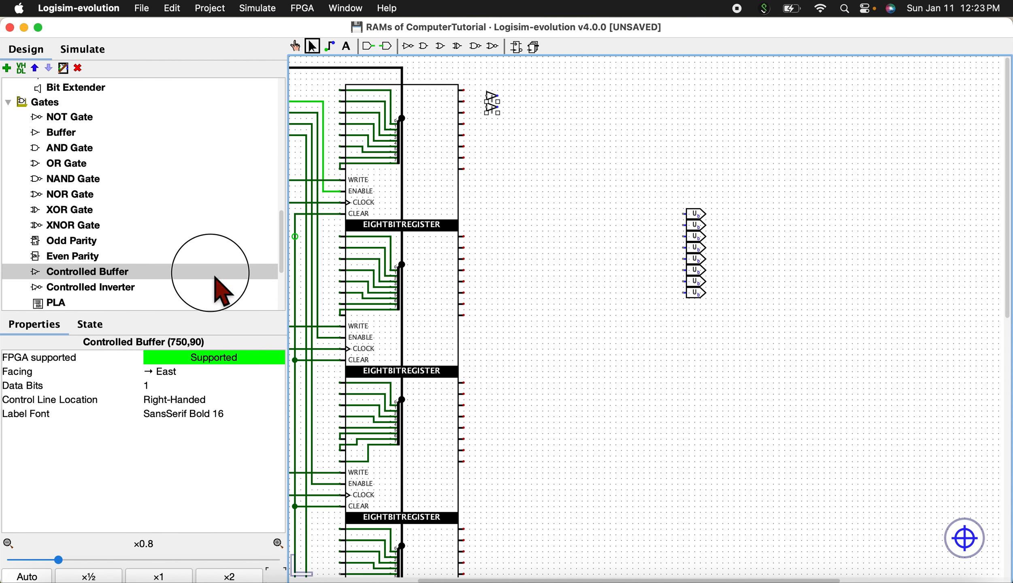
pyautogui.click(508, 130)
pyautogui.click(179, 274)
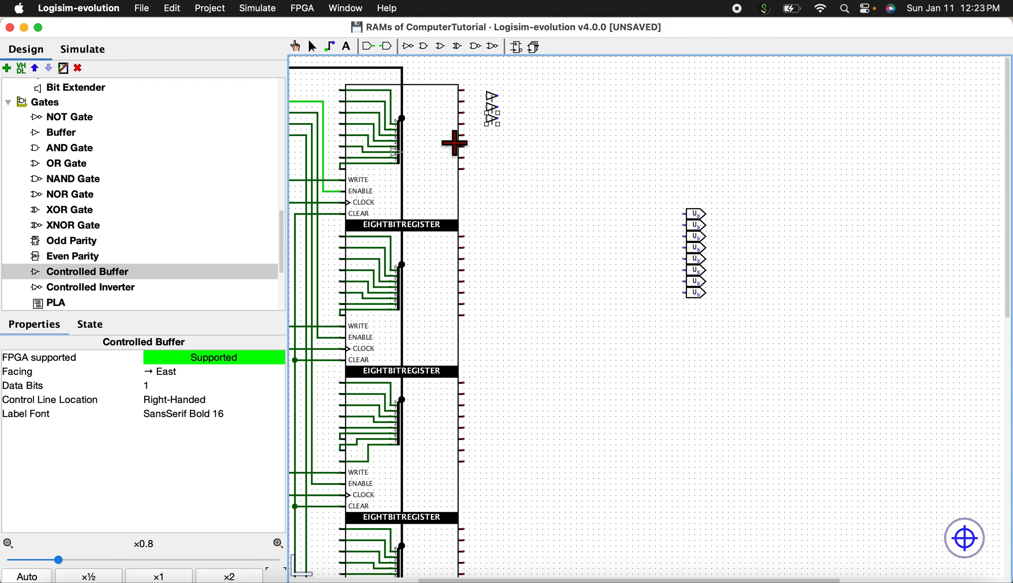
pyautogui.click(507, 142)
# Copy the four controlled buffers and place the copies directly below to make a column of eight.
pyautogui.moveTo(525, 169); pyautogui.dragTo(473, 80)
pyautogui.click(514, 192)
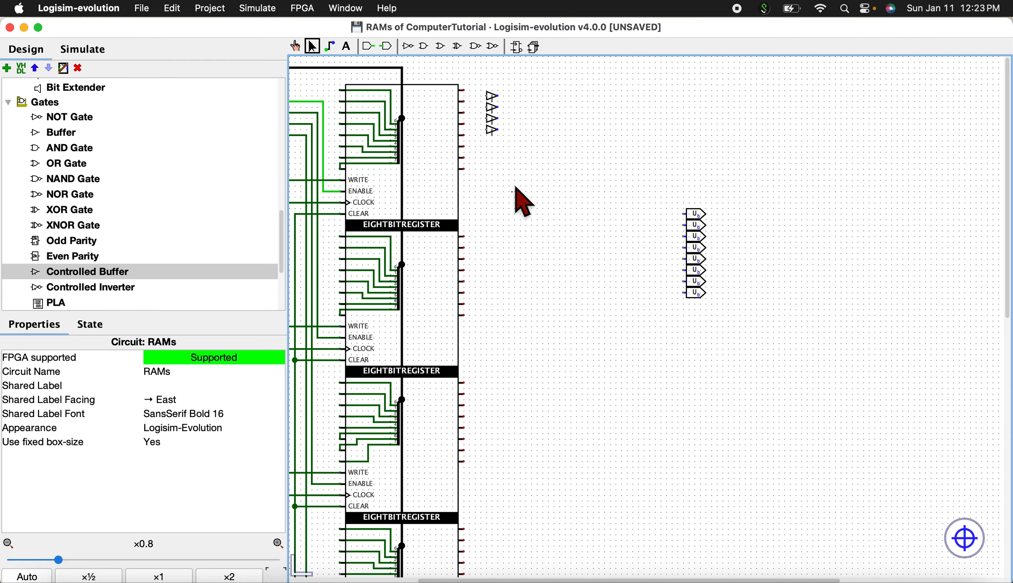
pyautogui.press('super+v')
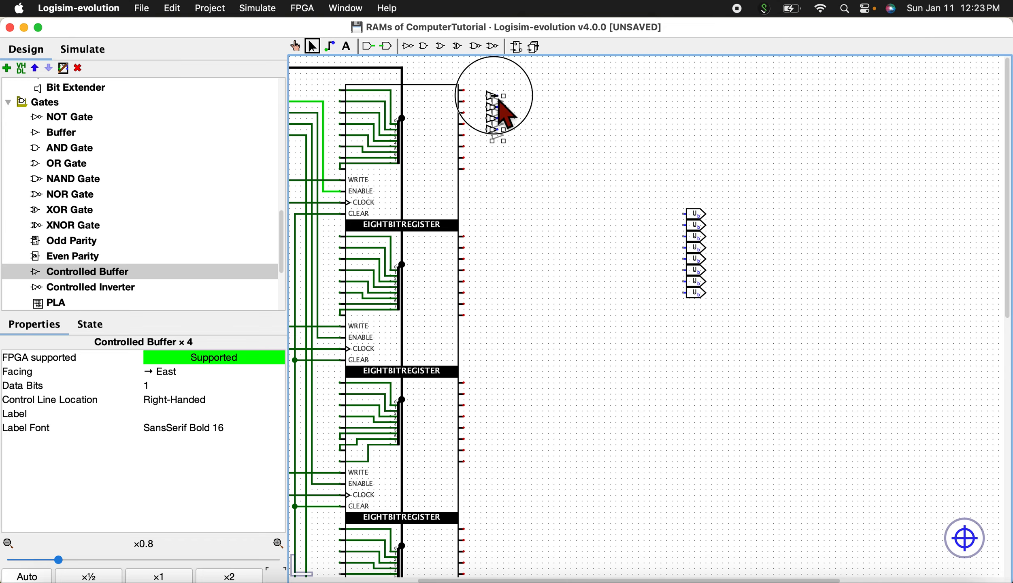
pyautogui.moveTo(504, 105); pyautogui.dragTo(494, 142)
# Copy the column of eight controlled buffers and place one copy beside the outputs of each of the other three registers.
pyautogui.moveTo(481, 83); pyautogui.dragTo(531, 237)
pyautogui.press('super+c')
pyautogui.click(579, 205)
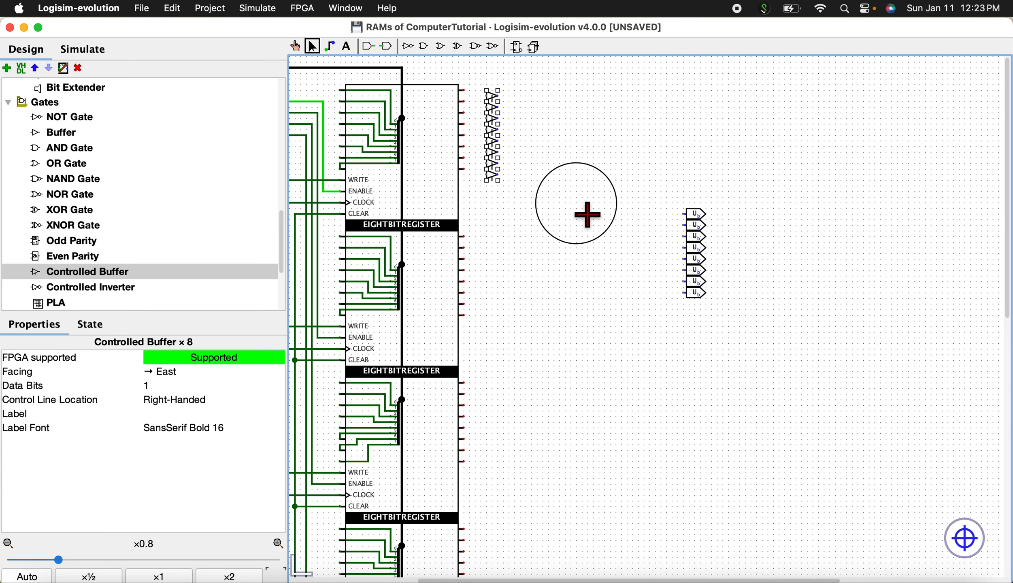
pyautogui.press('super+v')
pyautogui.moveTo(501, 105); pyautogui.dragTo(499, 235)
pyautogui.click(561, 281)
pyautogui.press('super+v')
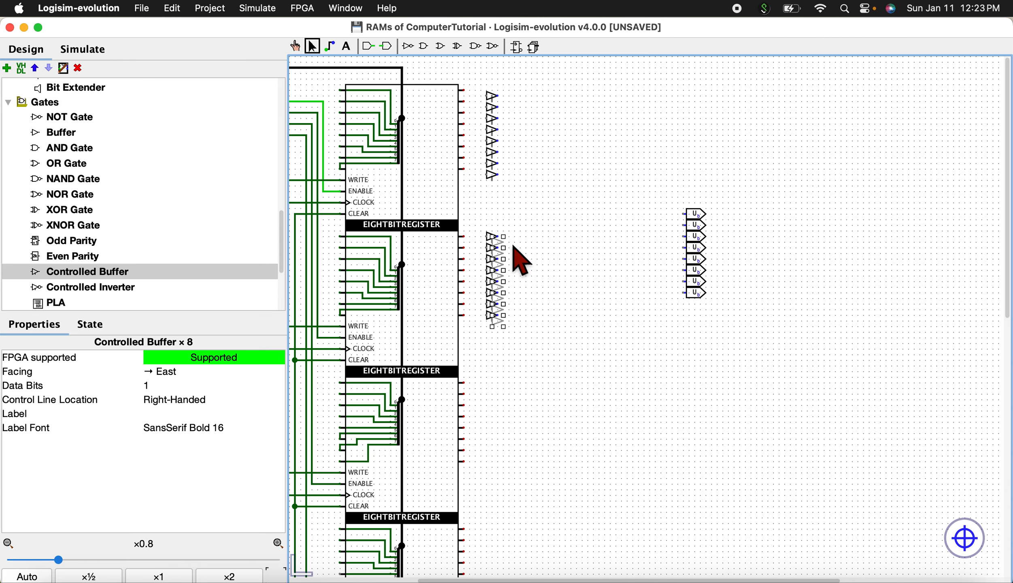
pyautogui.moveTo(506, 249); pyautogui.dragTo(503, 389)
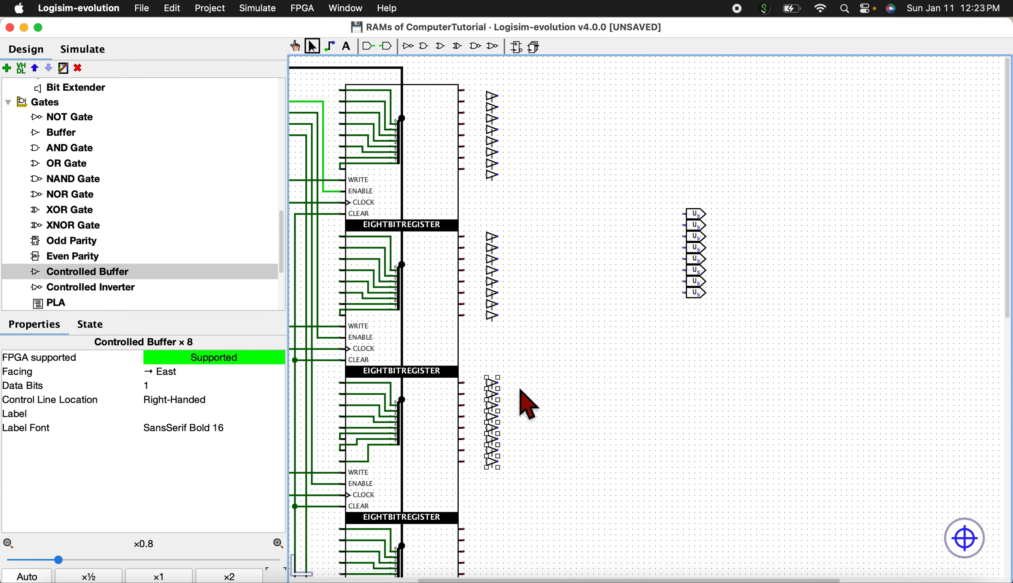
pyautogui.scroll(-3, 521, 390)
pyautogui.moveTo(510, 361); pyautogui.dragTo(502, 508)
pyautogui.scroll(3, 545, 442)
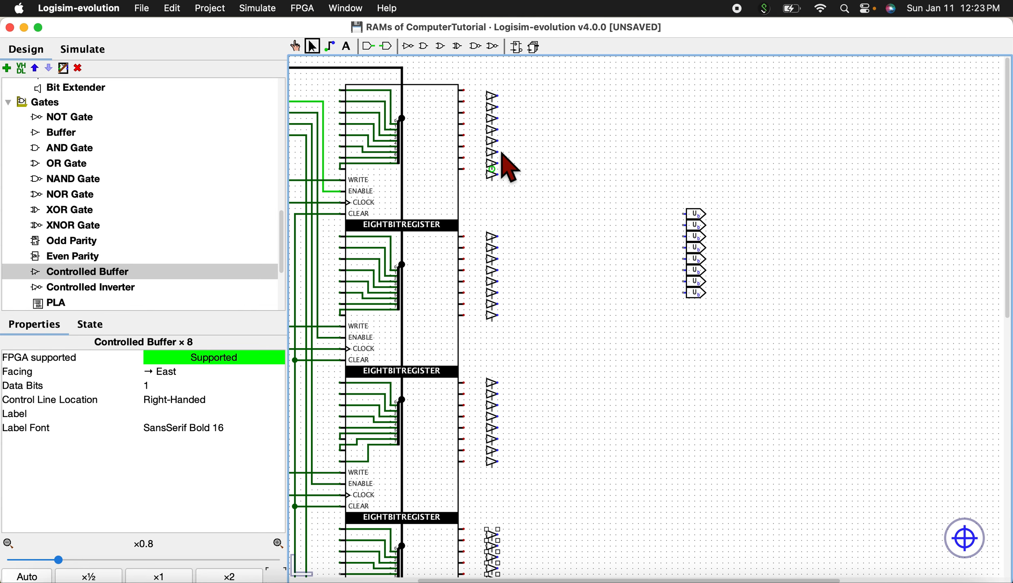
# Connect the first buffer column to the first register's outputs and wire its eight buffer outputs to the eight output pins in order.
pyautogui.moveTo(481, 84); pyautogui.dragTo(503, 201)
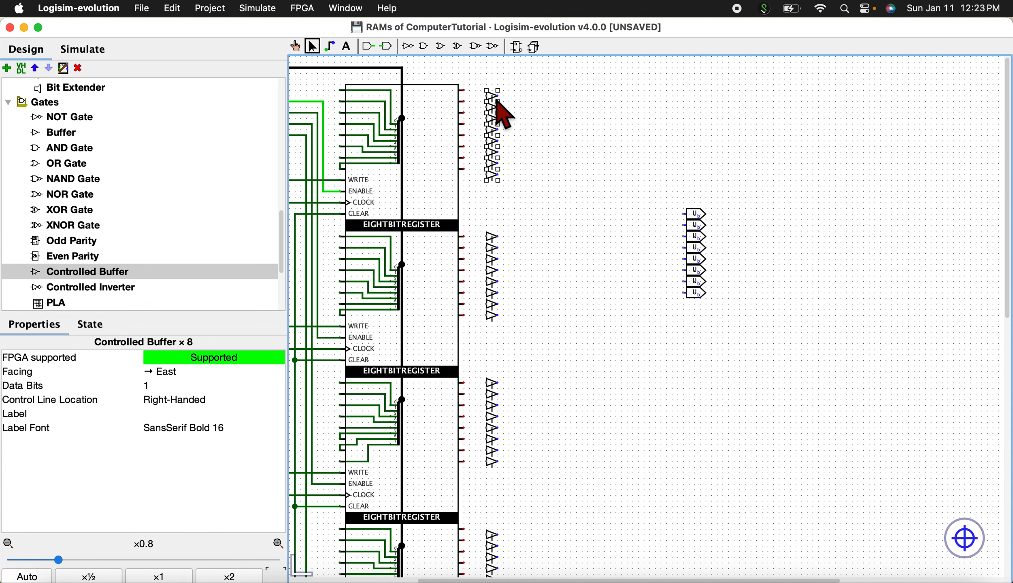
pyautogui.moveTo(490, 94); pyautogui.dragTo(685, 214)
pyautogui.moveTo(510, 101); pyautogui.dragTo(684, 225)
pyautogui.moveTo(509, 110); pyautogui.dragTo(687, 239)
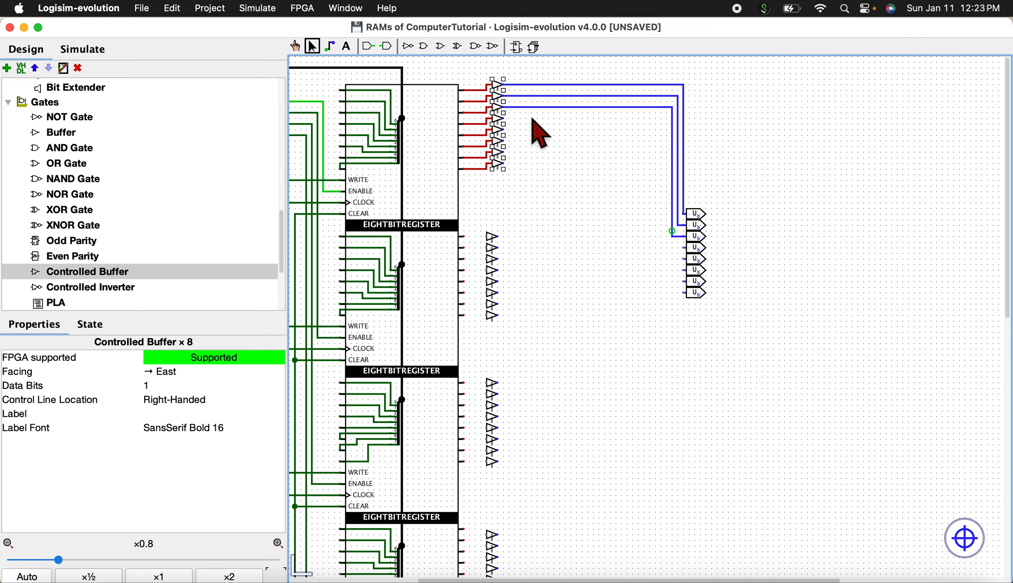
pyautogui.moveTo(506, 120); pyautogui.dragTo(684, 248)
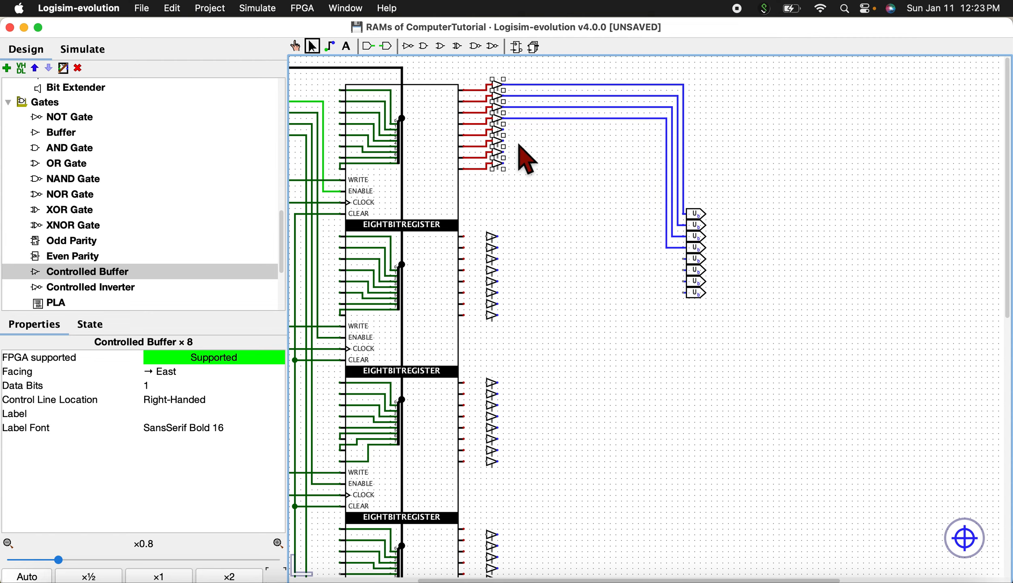
pyautogui.moveTo(509, 133); pyautogui.dragTo(683, 259)
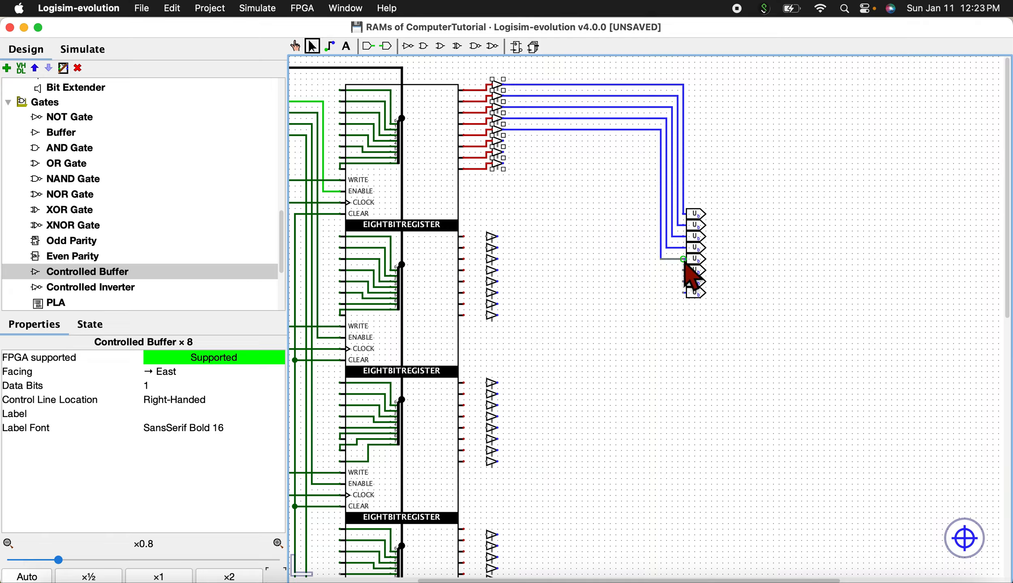
pyautogui.moveTo(508, 141); pyautogui.dragTo(685, 270)
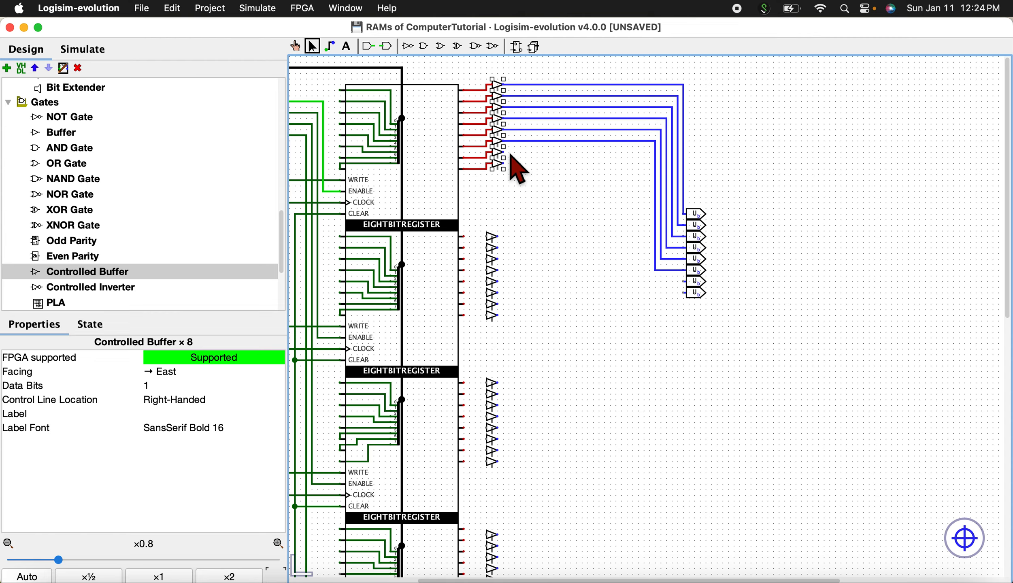
pyautogui.moveTo(507, 152); pyautogui.dragTo(685, 281)
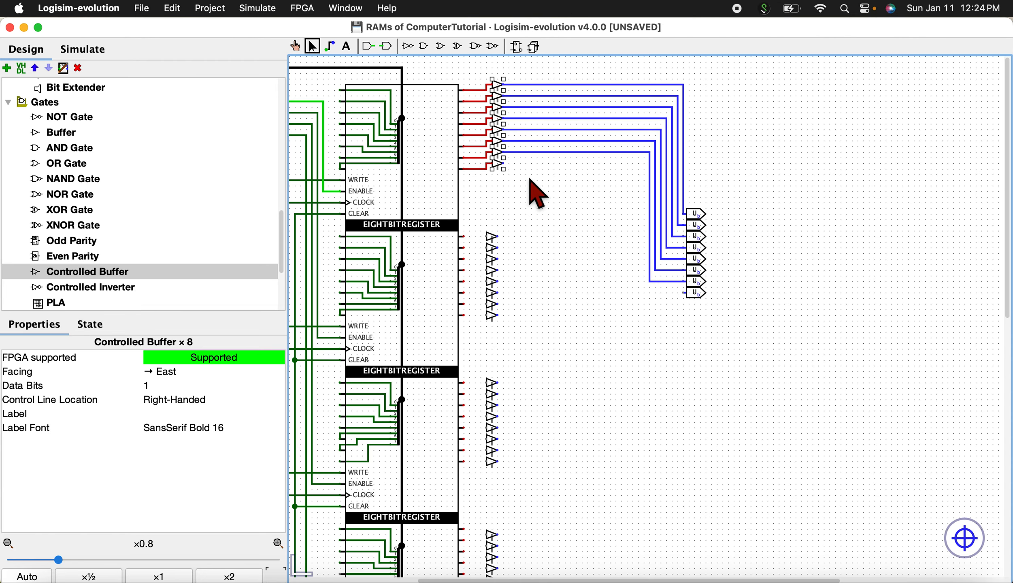
pyautogui.moveTo(509, 166); pyautogui.dragTo(686, 292)
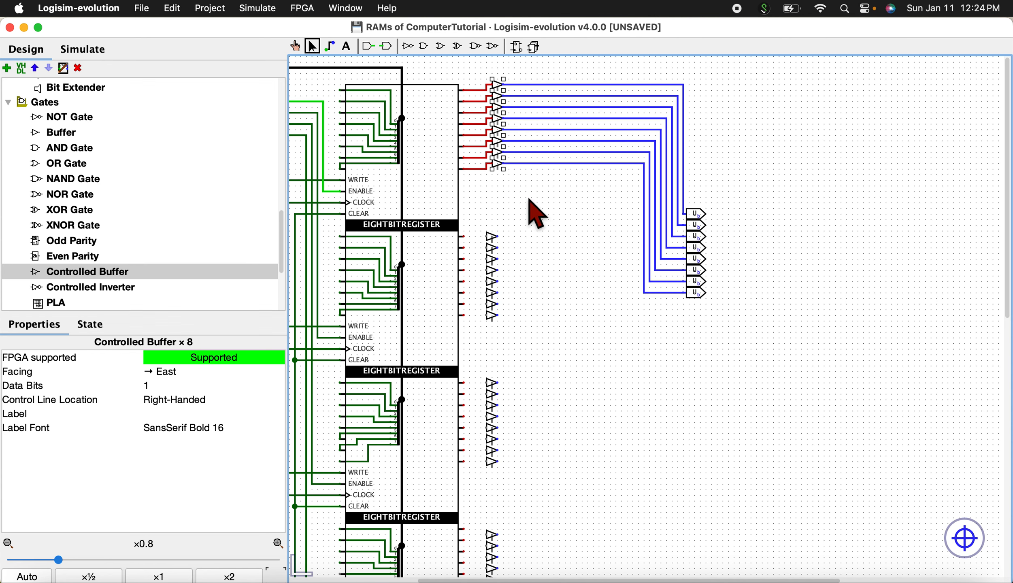
# Join the control inputs of the first register's eight buffers and wire them to that register's ENABLE line.
pyautogui.moveTo(503, 179)
pyautogui.mouseDown()
pyautogui.moveTo(523, 184)
pyautogui.moveTo(519, 75)
pyautogui.moveTo(520, 162)
pyautogui.mouseUp()
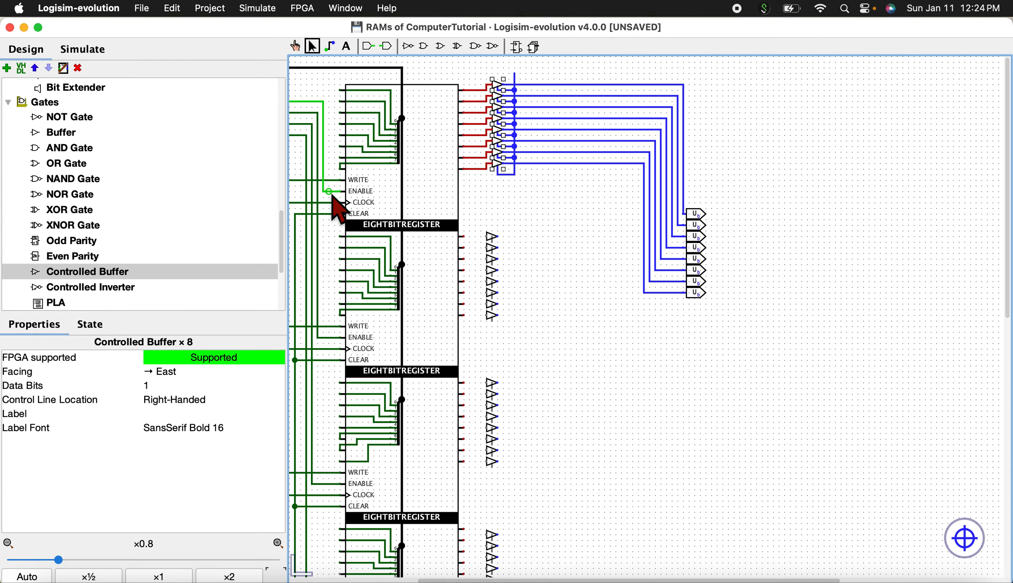
pyautogui.moveTo(330, 193)
pyautogui.mouseDown()
pyautogui.moveTo(356, 181)
pyautogui.moveTo(459, 190)
pyautogui.moveTo(468, 113)
pyautogui.moveTo(451, 79)
pyautogui.moveTo(527, 74)
pyautogui.moveTo(514, 75)
pyautogui.mouseUp()
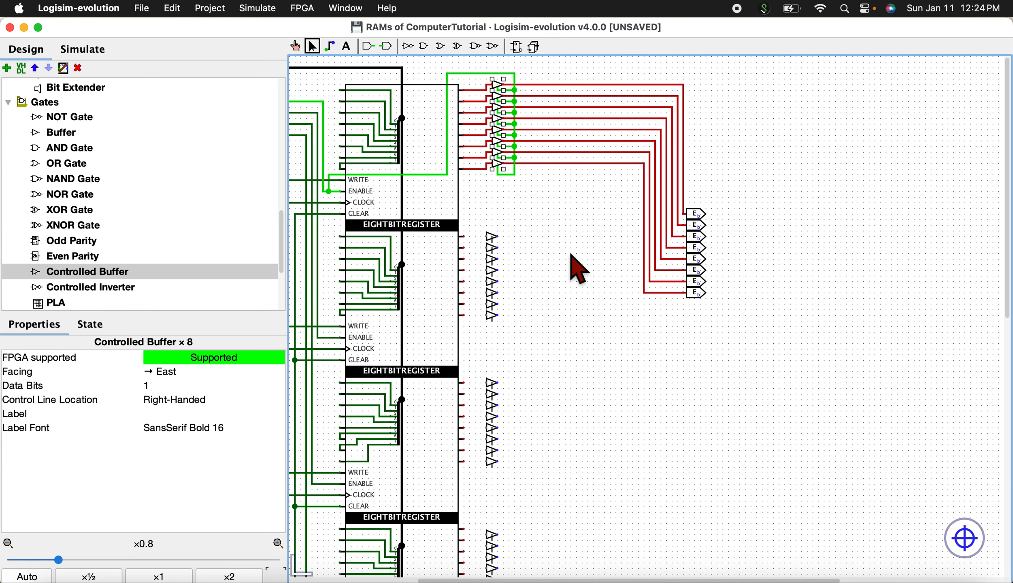
# Move the second column of controlled buffers into line with the second register's outputs and connect them.
pyautogui.scroll(-3, 577, 270)
pyautogui.moveTo(482, 166); pyautogui.dragTo(528, 286)
pyautogui.moveTo(498, 183)
pyautogui.mouseDown()
pyautogui.moveTo(470, 181)
pyautogui.moveTo(505, 179)
pyautogui.mouseUp()
pyautogui.scroll(3, 537, 195)
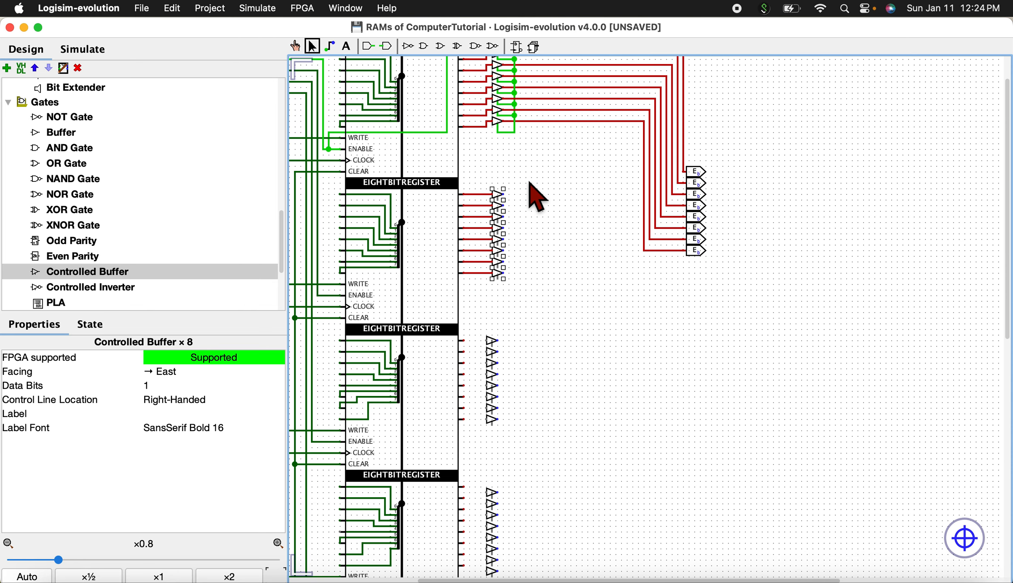
# Wire the second register's eight buffer outputs up to the matching output lines of the first register's buffers.
pyautogui.moveTo(511, 225); pyautogui.dragTo(537, 71)
pyautogui.moveTo(504, 234)
pyautogui.mouseDown()
pyautogui.moveTo(531, 230)
pyautogui.moveTo(554, 82)
pyautogui.moveTo(543, 82)
pyautogui.moveTo(508, 250)
pyautogui.moveTo(569, 123)
pyautogui.moveTo(543, 85)
pyautogui.moveTo(548, 93)
pyautogui.mouseUp()
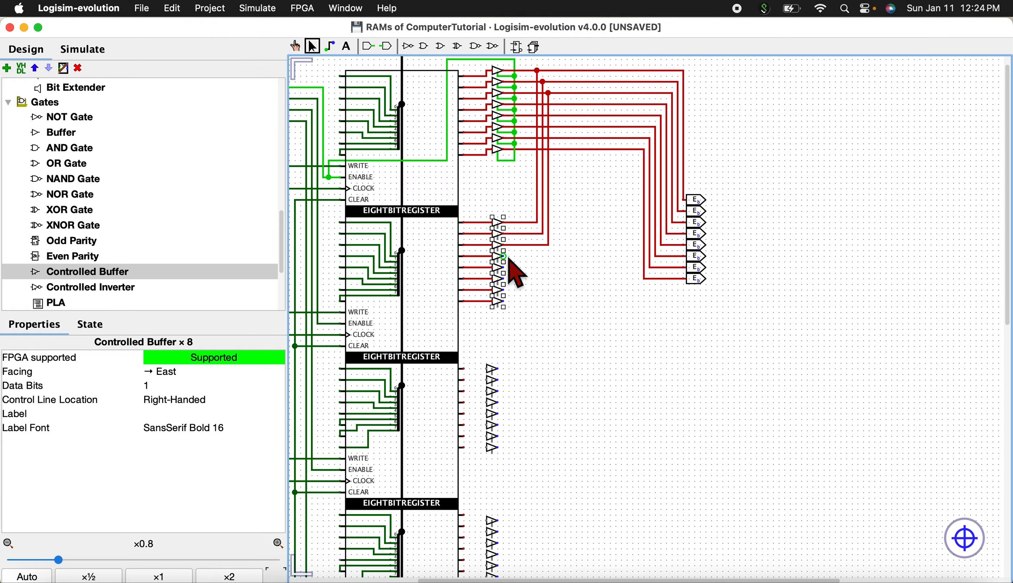
pyautogui.moveTo(505, 256); pyautogui.dragTo(554, 104)
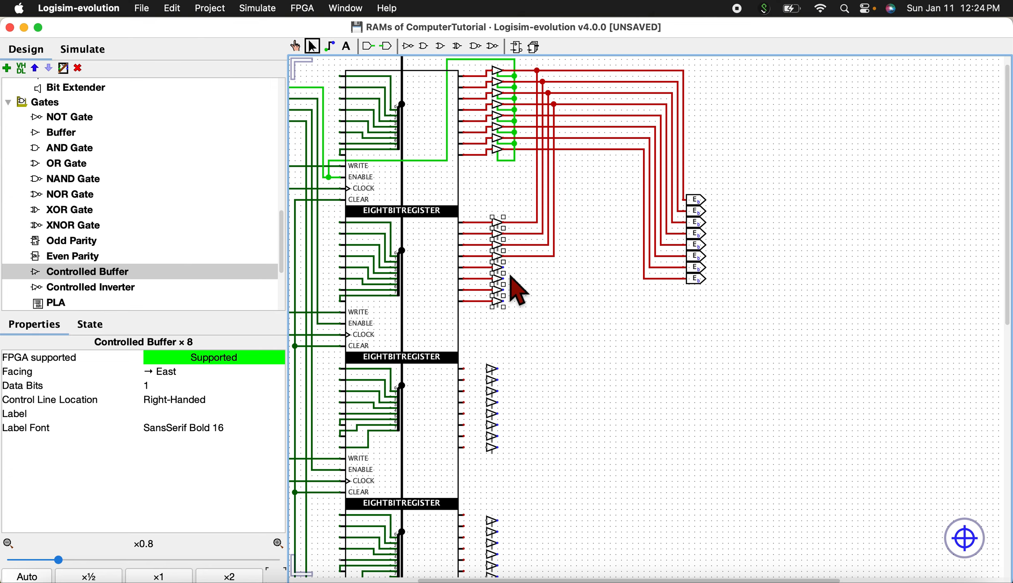
pyautogui.moveTo(512, 266); pyautogui.dragTo(560, 115)
pyautogui.moveTo(512, 282); pyautogui.dragTo(565, 127)
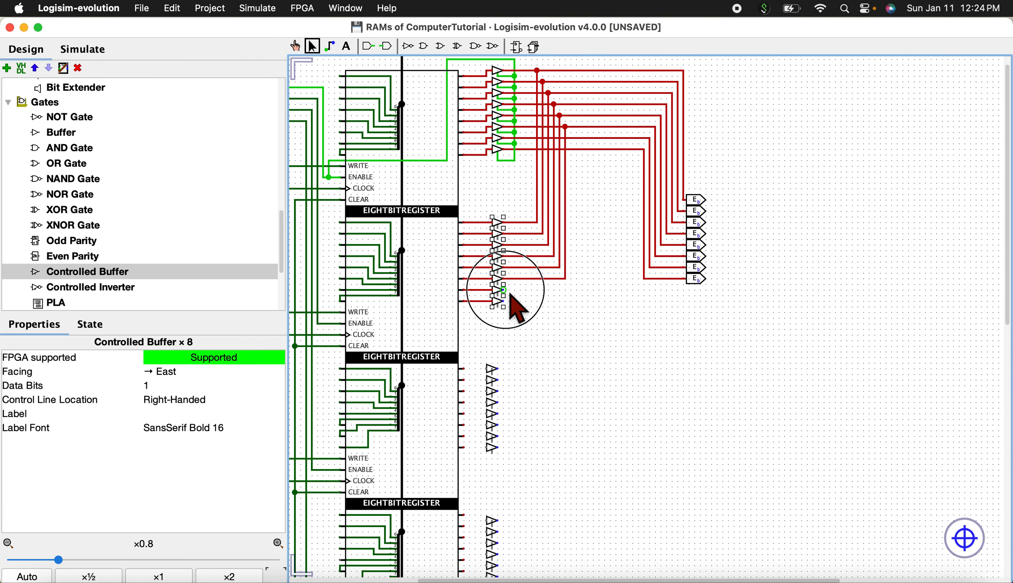
pyautogui.moveTo(511, 294); pyautogui.dragTo(571, 138)
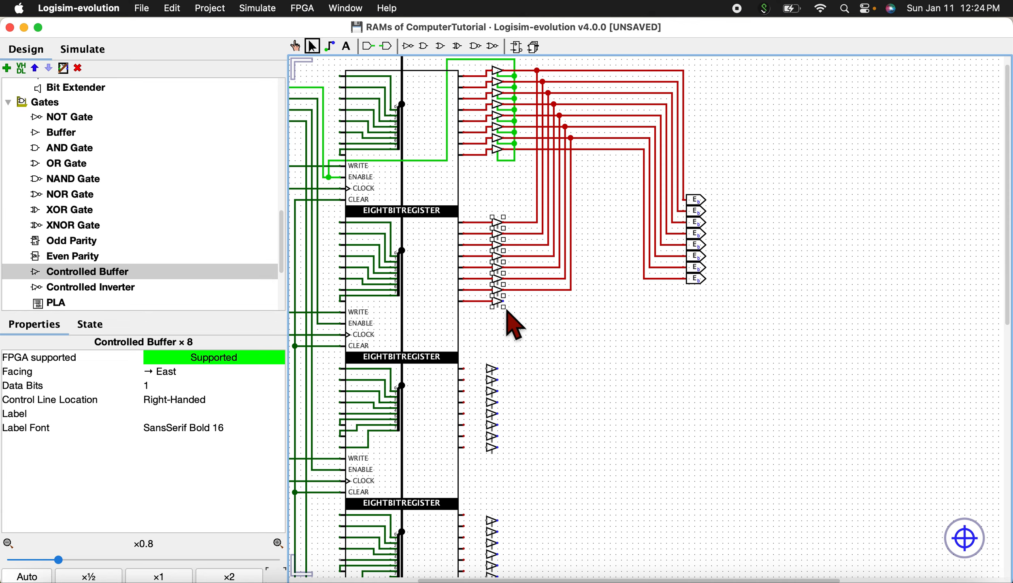
pyautogui.moveTo(504, 302); pyautogui.dragTo(577, 149)
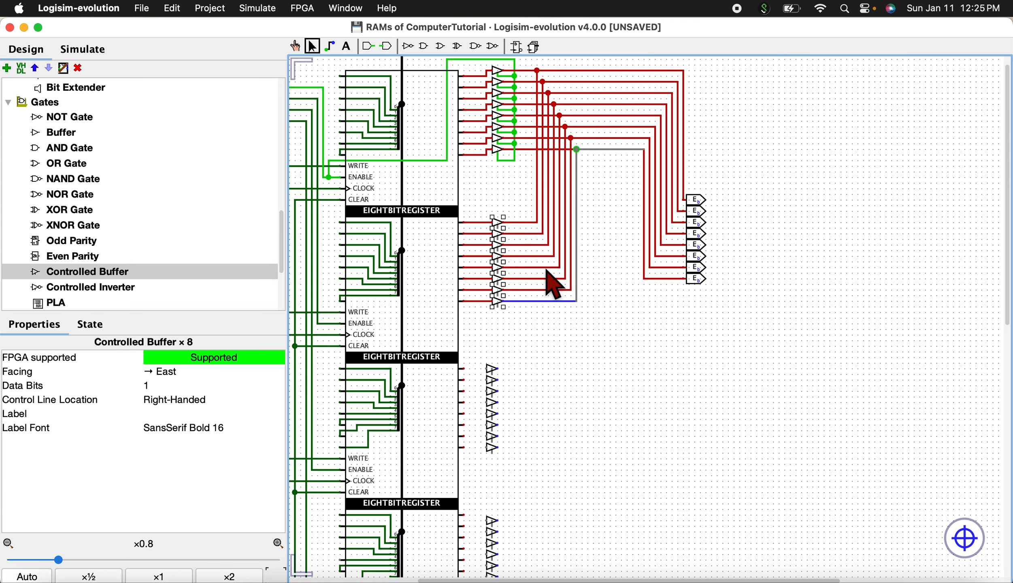
# Join the control inputs of the second register's eight buffers and wire them to that register's ENABLE line.
pyautogui.moveTo(501, 319); pyautogui.dragTo(503, 254)
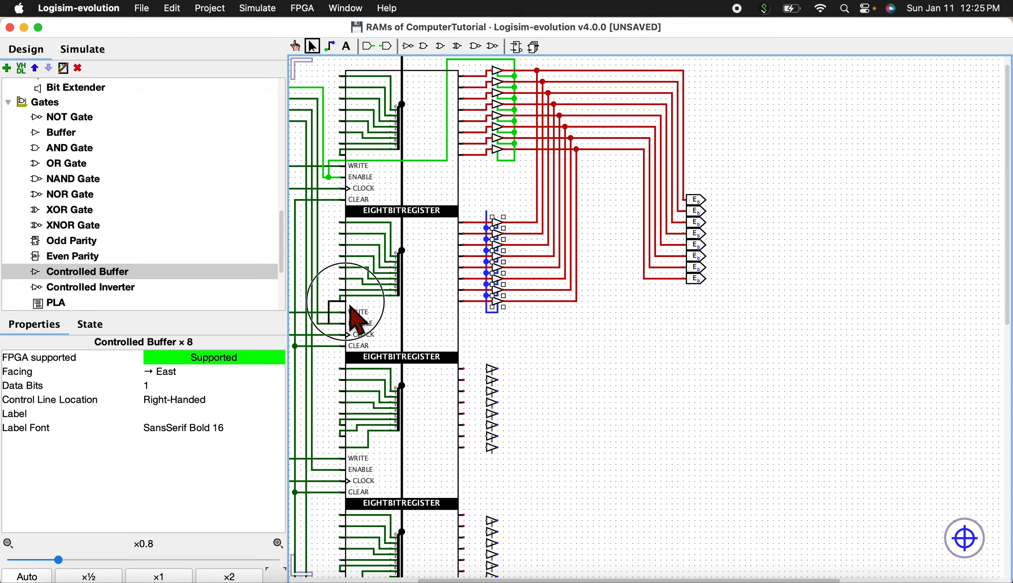
pyautogui.moveTo(464, 223); pyautogui.dragTo(470, 211)
pyautogui.moveTo(470, 211); pyautogui.dragTo(485, 210)
pyautogui.scroll(-2, 572, 347)
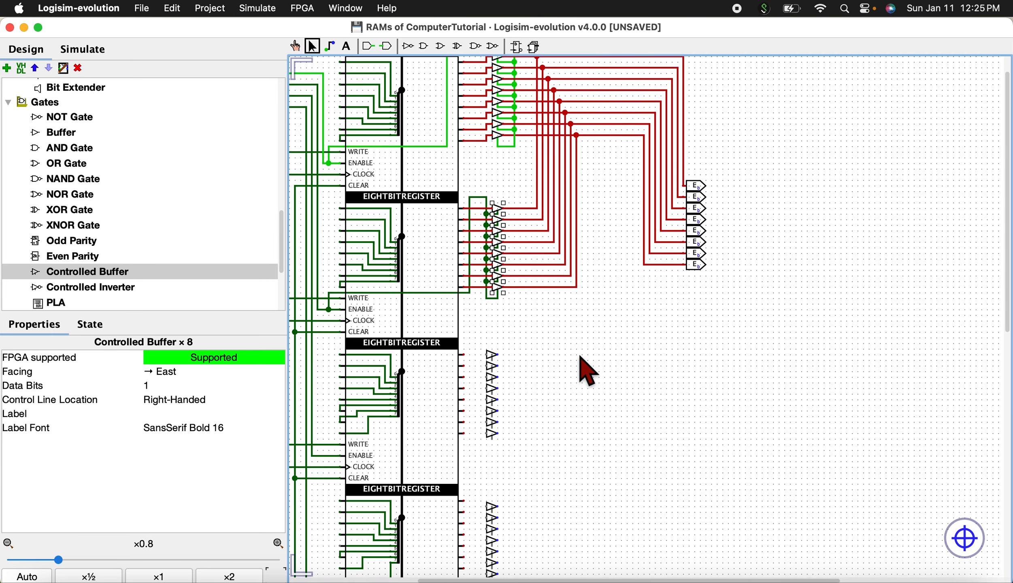
pyautogui.click(572, 347)
# Connect the third buffer column to the third register and wire its eight outputs up to the second column's matching output lines.
pyautogui.scroll(-2, 554, 326)
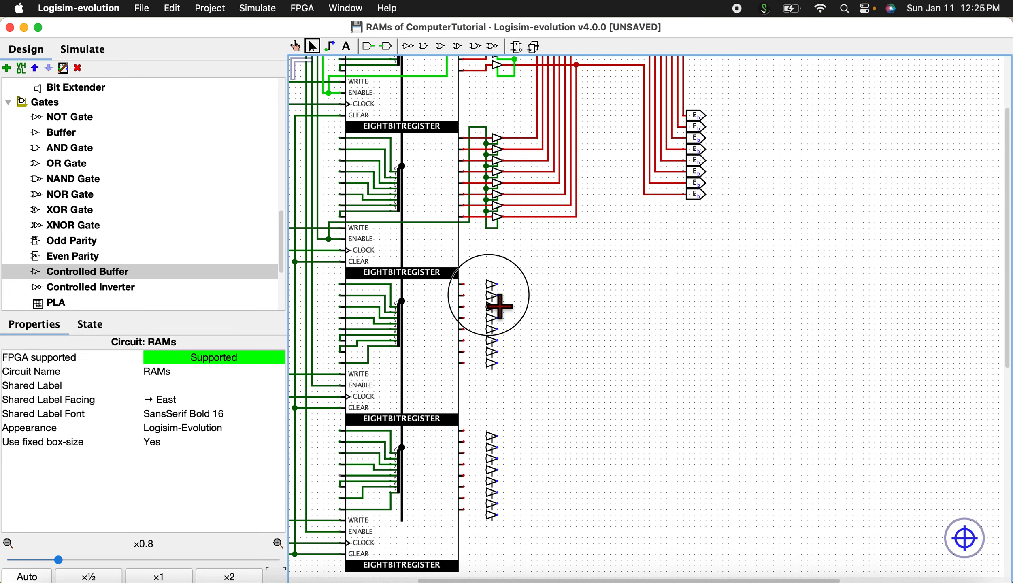
pyautogui.moveTo(480, 276); pyautogui.dragTo(513, 387)
pyautogui.moveTo(497, 284)
pyautogui.mouseDown()
pyautogui.moveTo(474, 280)
pyautogui.moveTo(504, 286)
pyautogui.moveTo(521, 138)
pyautogui.mouseUp()
pyautogui.moveTo(508, 297); pyautogui.dragTo(526, 151)
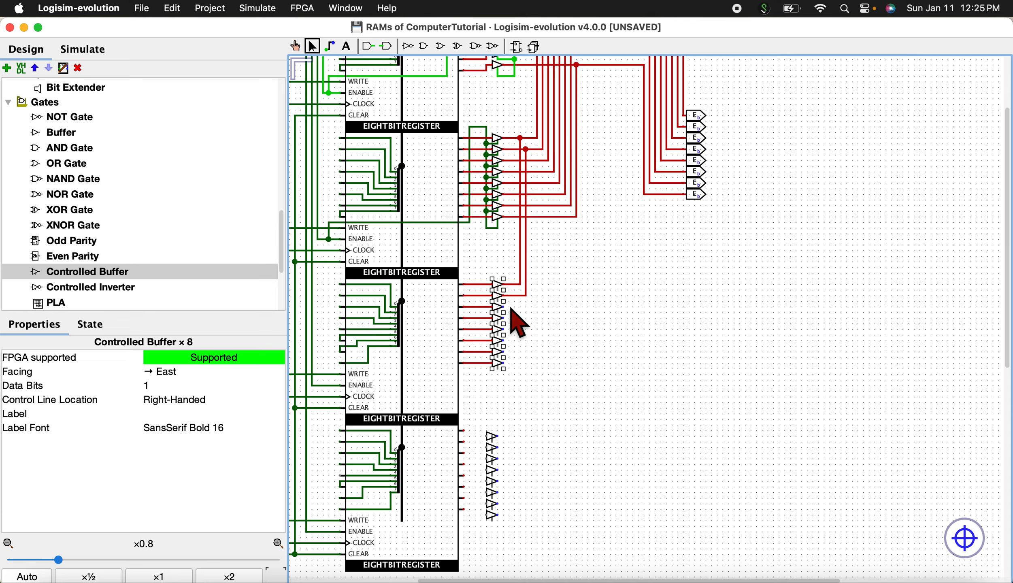
pyautogui.moveTo(508, 308)
pyautogui.mouseDown()
pyautogui.moveTo(561, 263)
pyautogui.moveTo(537, 166)
pyautogui.moveTo(511, 335)
pyautogui.moveTo(561, 214)
pyautogui.moveTo(552, 197)
pyautogui.moveTo(538, 278)
pyautogui.moveTo(506, 343)
pyautogui.moveTo(578, 293)
pyautogui.moveTo(569, 224)
pyautogui.moveTo(589, 312)
pyautogui.moveTo(580, 255)
pyautogui.moveTo(580, 386)
pyautogui.moveTo(580, 312)
pyautogui.moveTo(585, 350)
pyautogui.moveTo(561, 351)
pyautogui.moveTo(558, 209)
pyautogui.moveTo(523, 351)
pyautogui.moveTo(497, 374)
pyautogui.moveTo(486, 266)
pyautogui.moveTo(491, 314)
pyautogui.mouseUp()
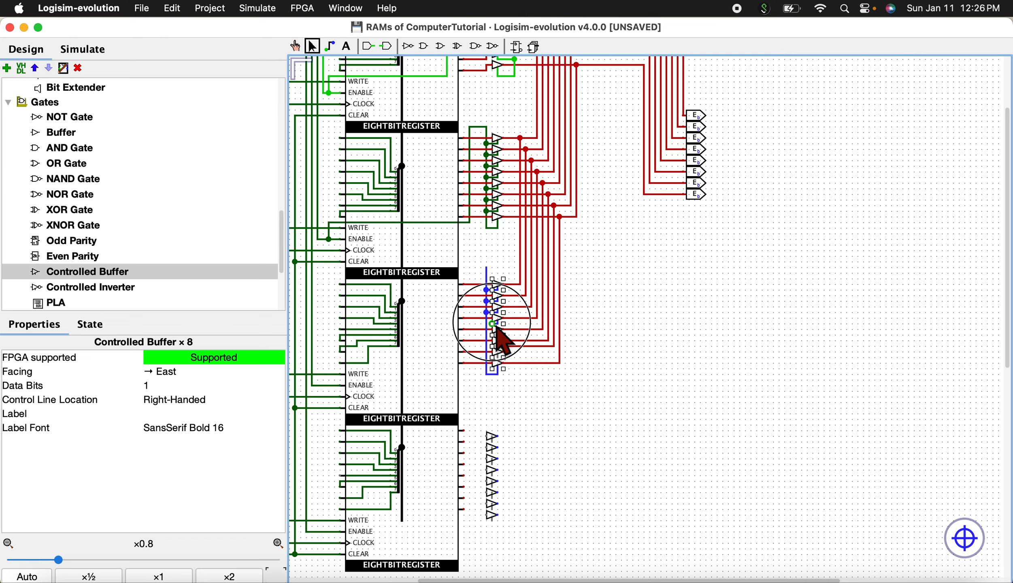
# Join the control inputs of the third register's buffers and wire them to that register's ENABLE line.
pyautogui.moveTo(494, 326); pyautogui.dragTo(492, 339)
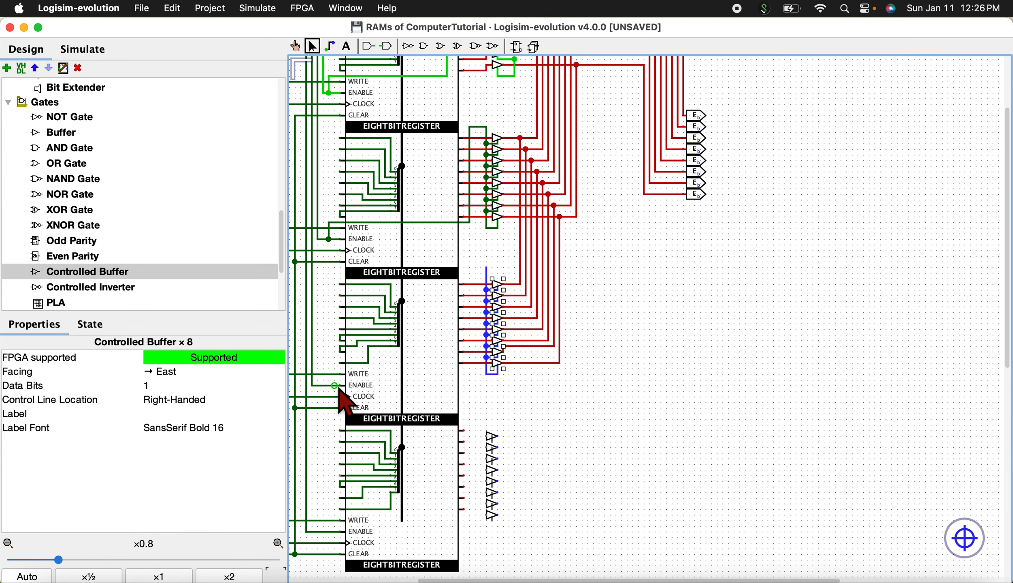
pyautogui.moveTo(339, 389); pyautogui.dragTo(486, 267)
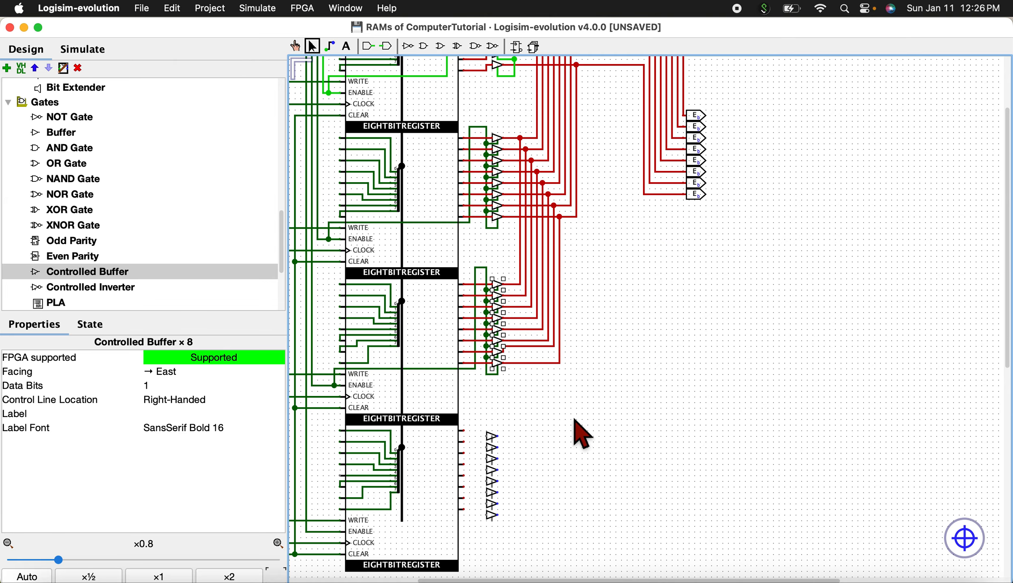
# Connect the last buffer column to the fourth register and wire its eight outputs up to the third column's matching output lines.
pyautogui.scroll(-2, 582, 434)
pyautogui.moveTo(479, 397); pyautogui.dragTo(526, 482)
pyautogui.moveTo(497, 413); pyautogui.dragTo(521, 256)
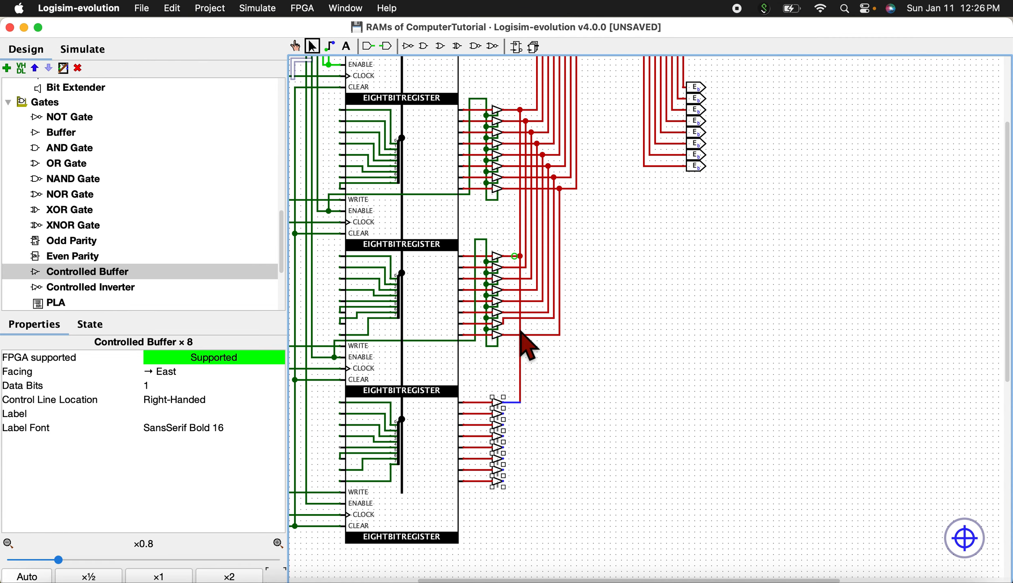
pyautogui.moveTo(503, 414); pyautogui.dragTo(526, 268)
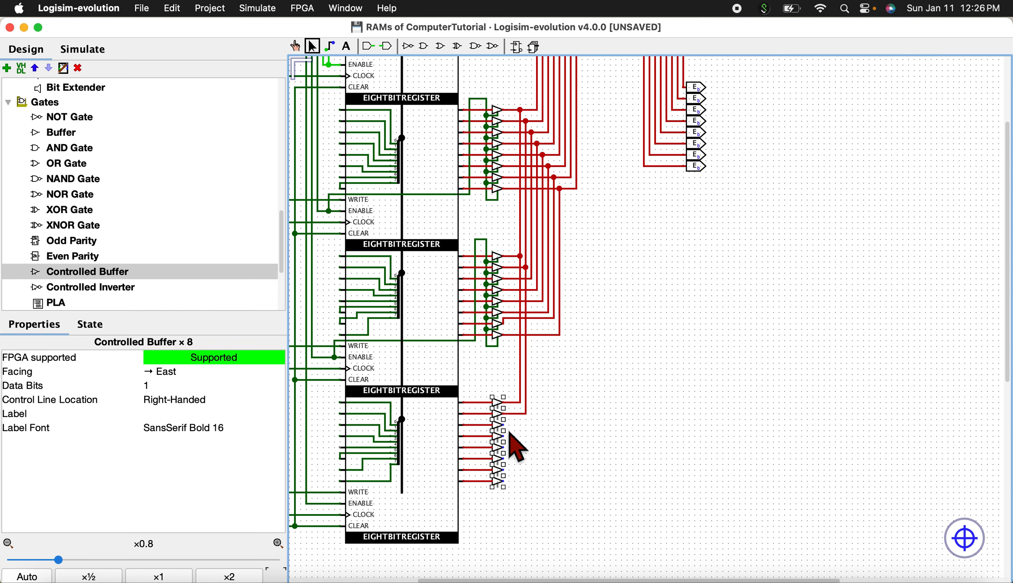
pyautogui.moveTo(505, 425); pyautogui.dragTo(491, 389)
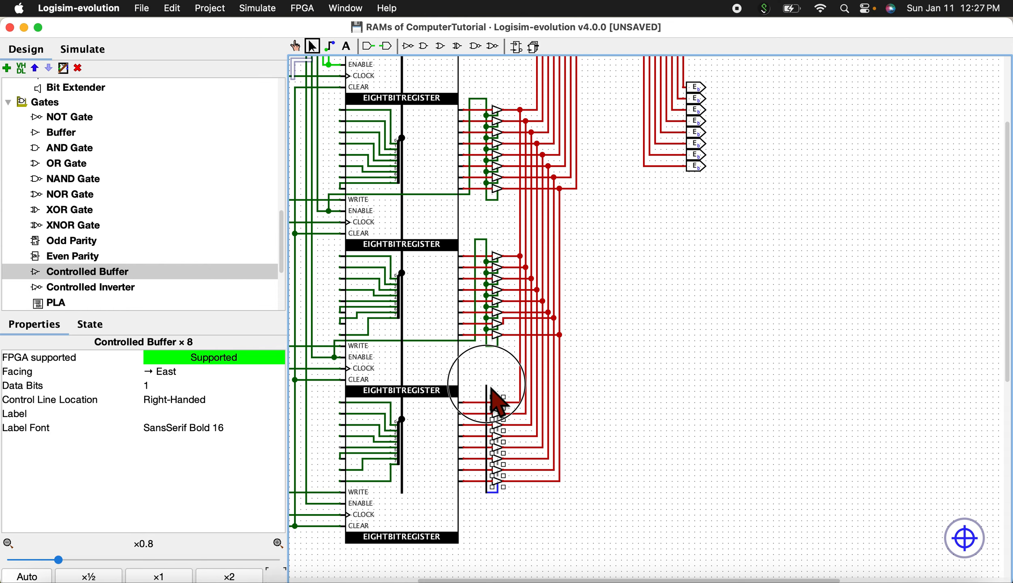
# Join the control inputs of the fourth register's eight buffers and wire them to that register's ENABLE line.
pyautogui.click(500, 443)
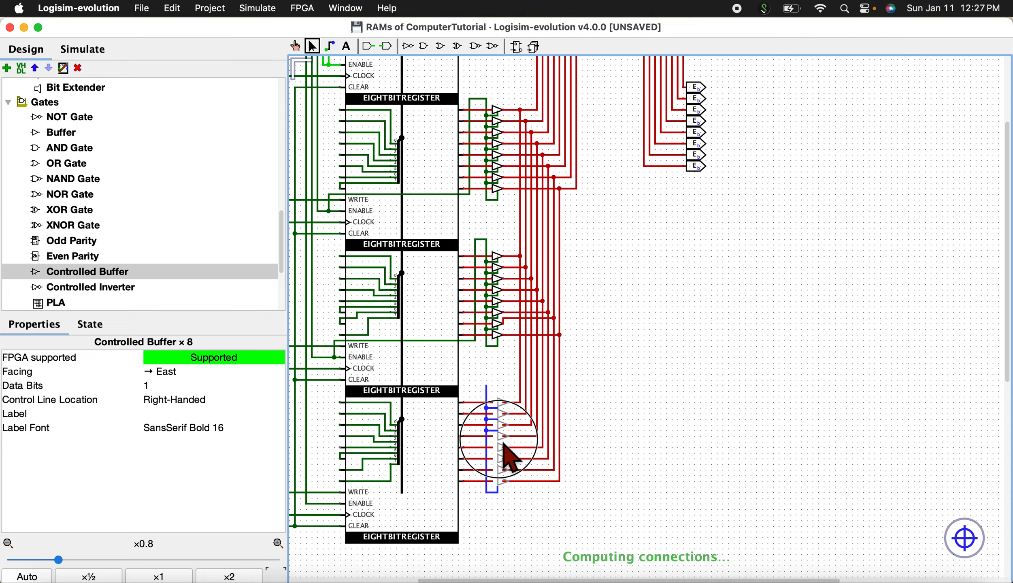
pyautogui.moveTo(498, 442); pyautogui.dragTo(493, 488)
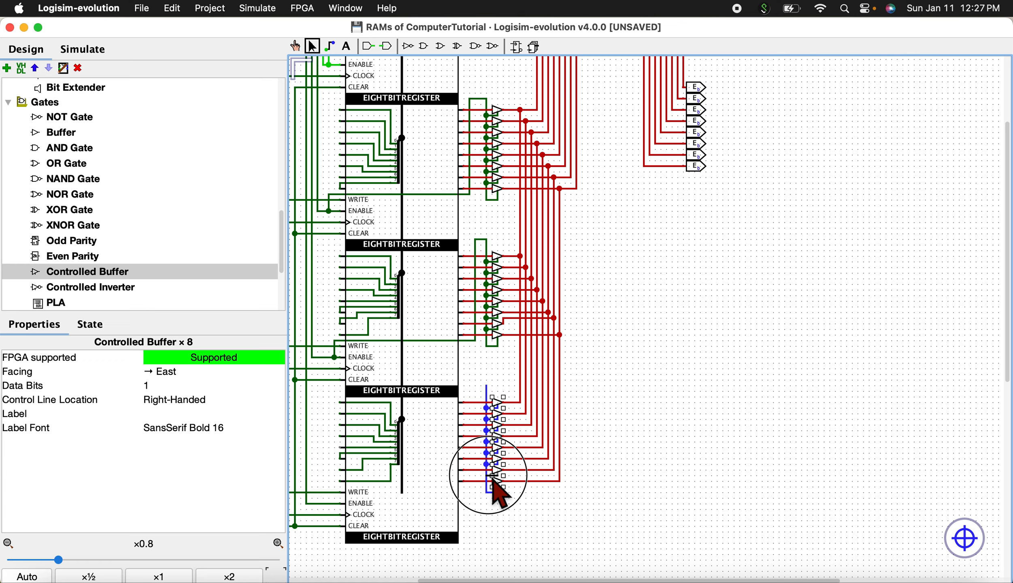
pyautogui.click(332, 501)
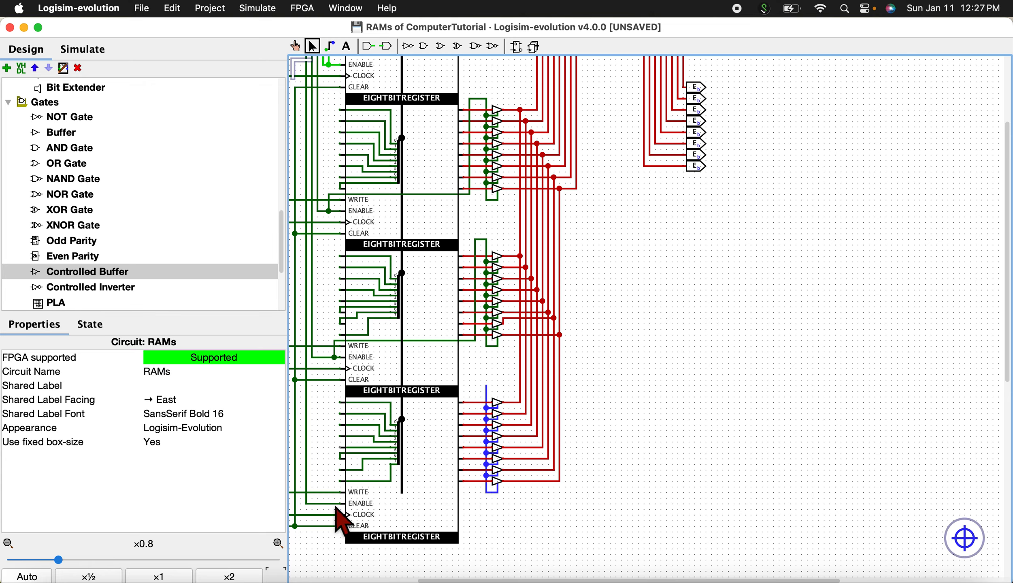
pyautogui.moveTo(330, 502); pyautogui.dragTo(490, 389)
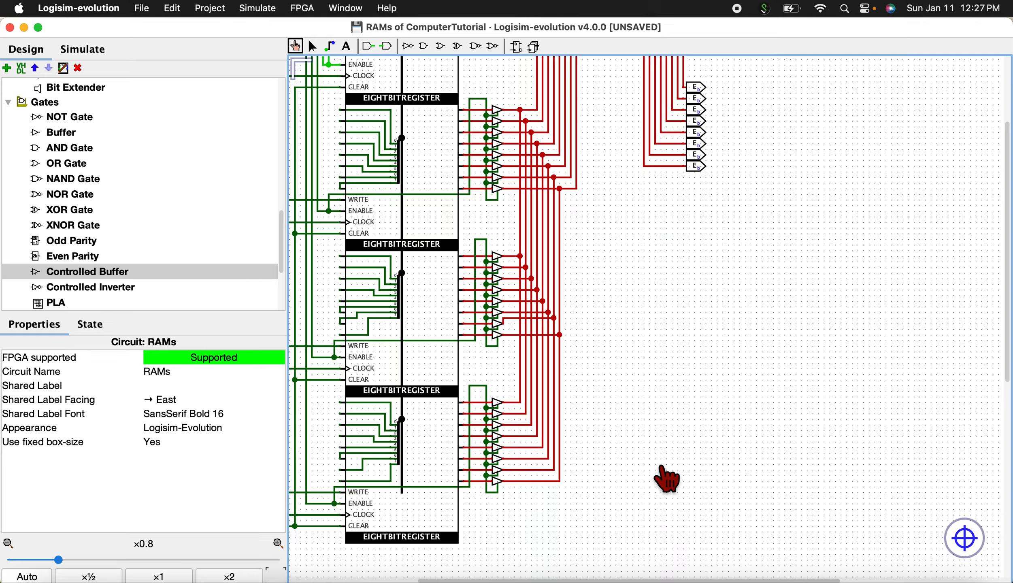
# Zoom out to x0.7 and reset the registers by pulsing CLOCK while CLEAR is on, switching CLEAR off at the end.
pyautogui.moveTo(718, 444); pyautogui.dragTo(815, 510)
pyautogui.moveTo(797, 390); pyautogui.dragTo(938, 446)
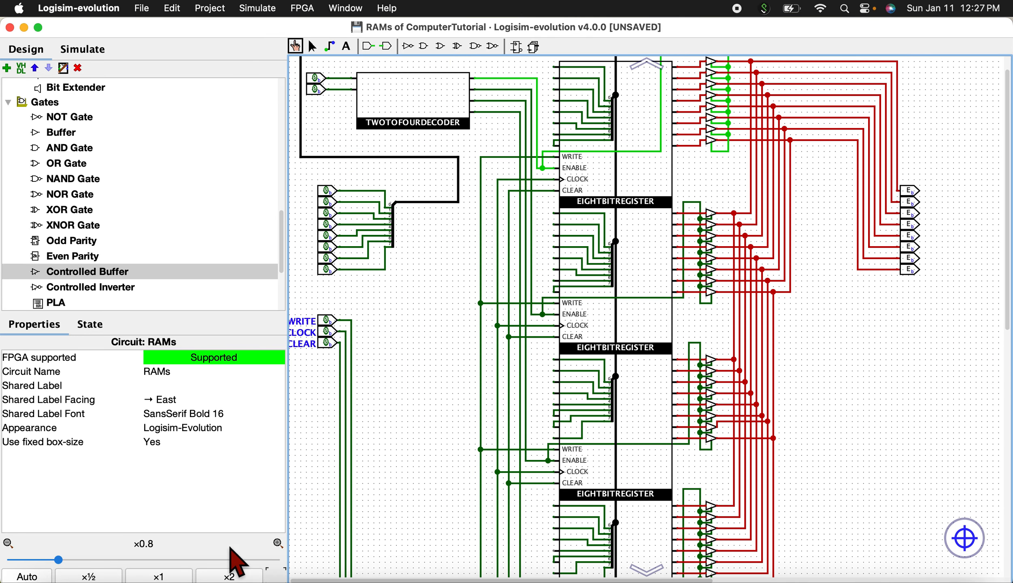
pyautogui.moveTo(65, 559); pyautogui.dragTo(55, 560)
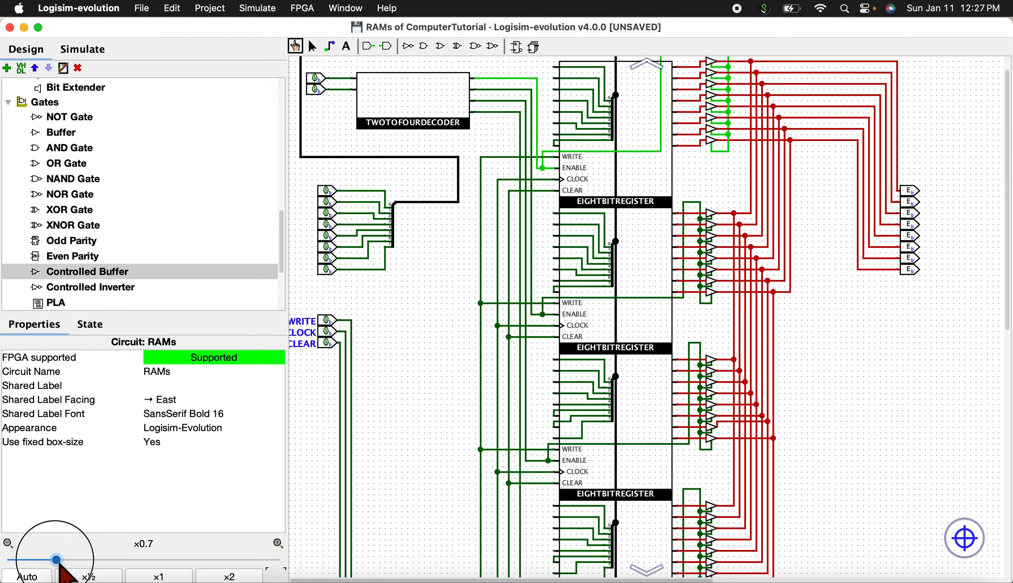
pyautogui.click(480, 429)
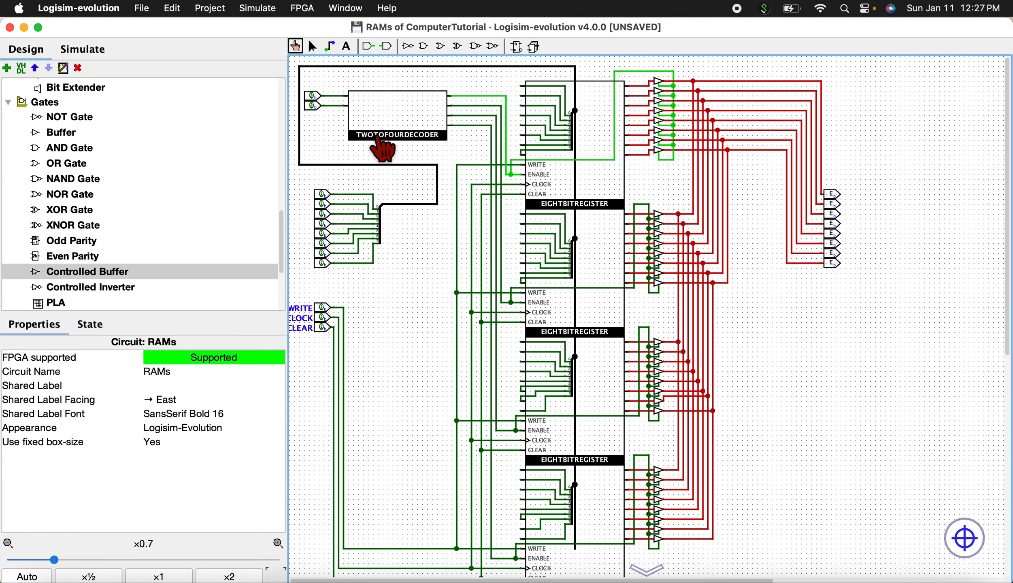
pyautogui.click(324, 328)
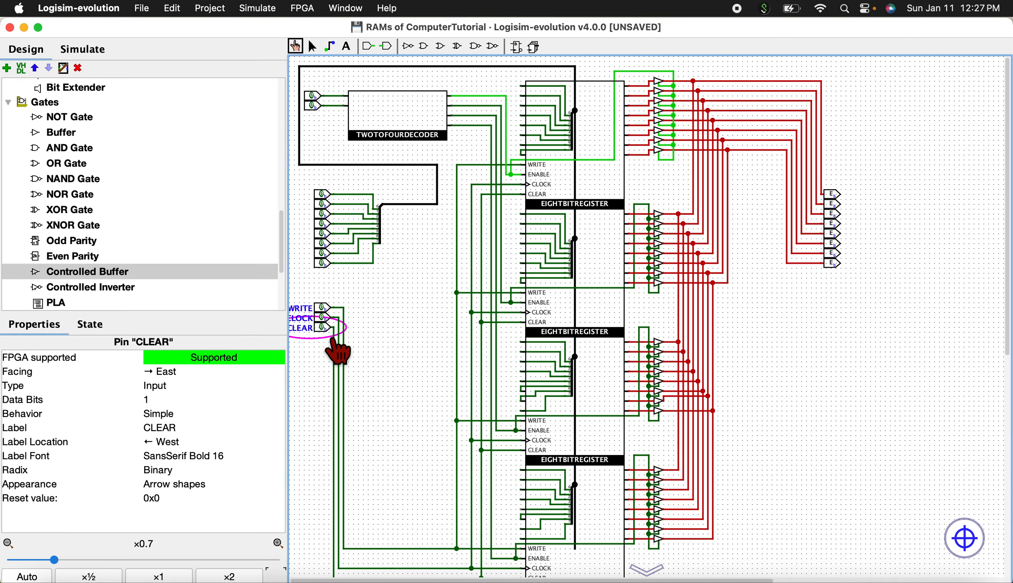
pyautogui.click(322, 317)
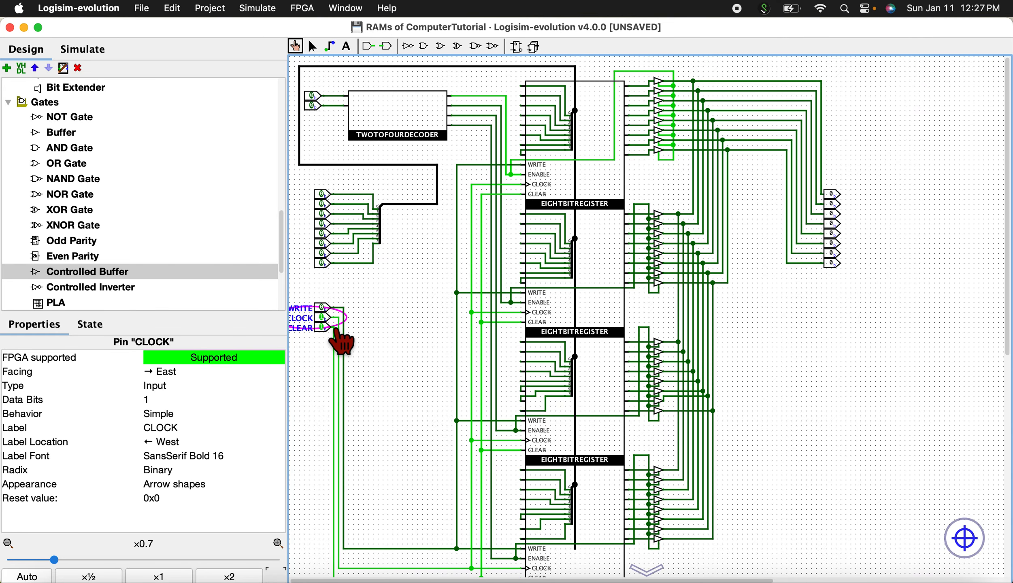
pyautogui.click(323, 317)
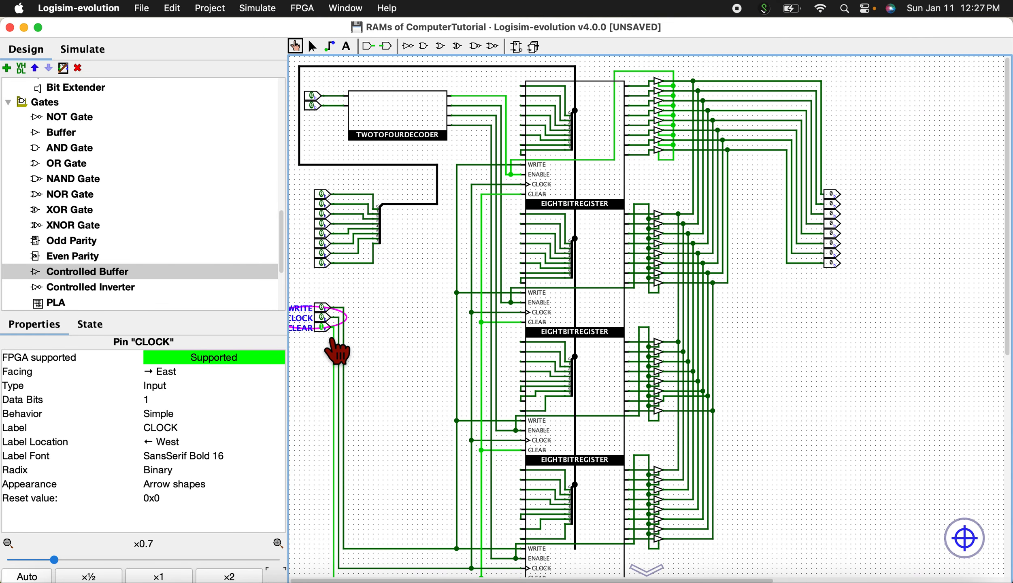
pyautogui.click(324, 328)
pyautogui.moveTo(813, 358); pyautogui.dragTo(834, 398)
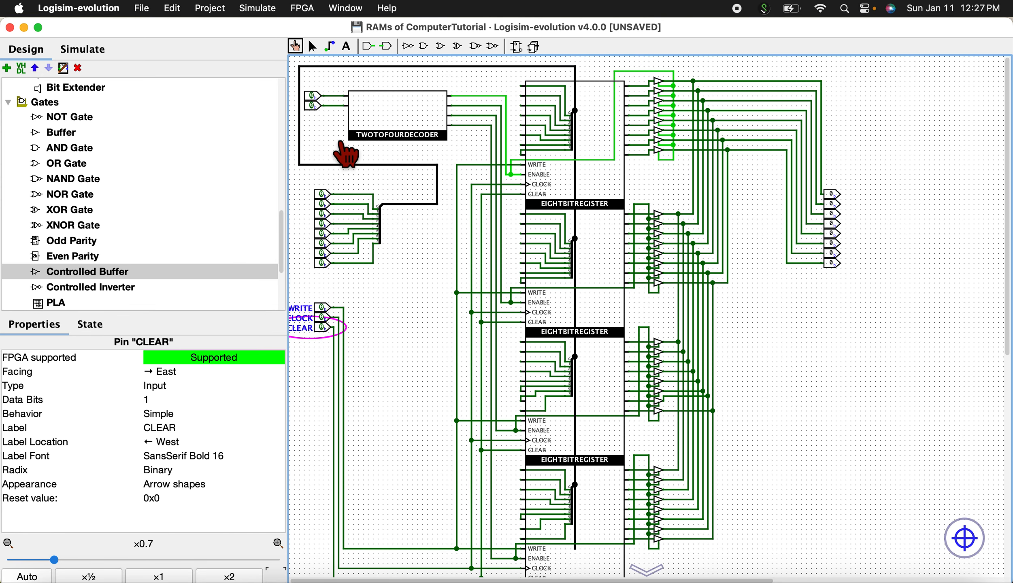
# Select the second register with the decoder's lower address input and set all eight data inputs to 1.
pyautogui.click(312, 105)
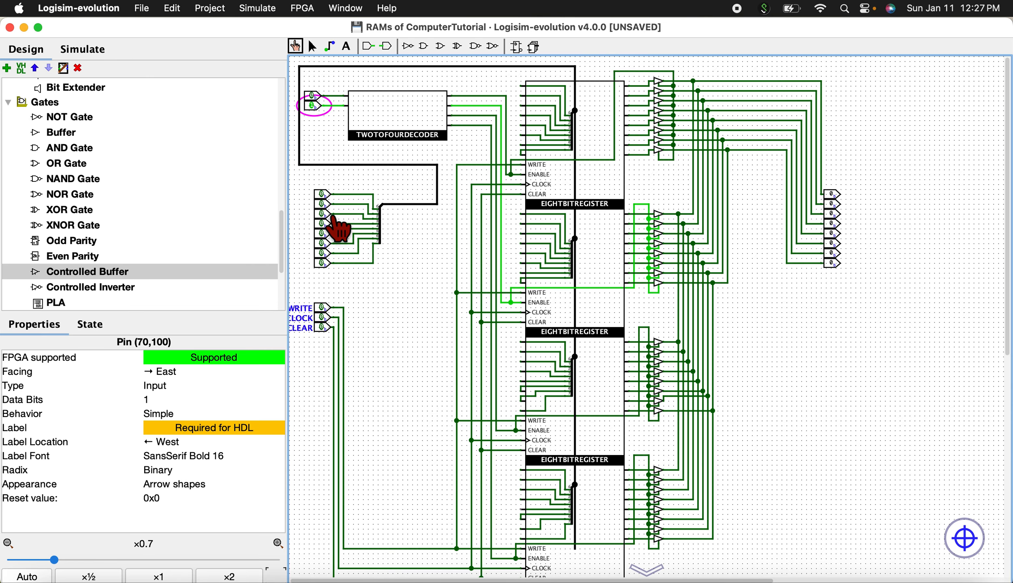
pyautogui.click(323, 194)
pyautogui.click(323, 203)
pyautogui.click(323, 214)
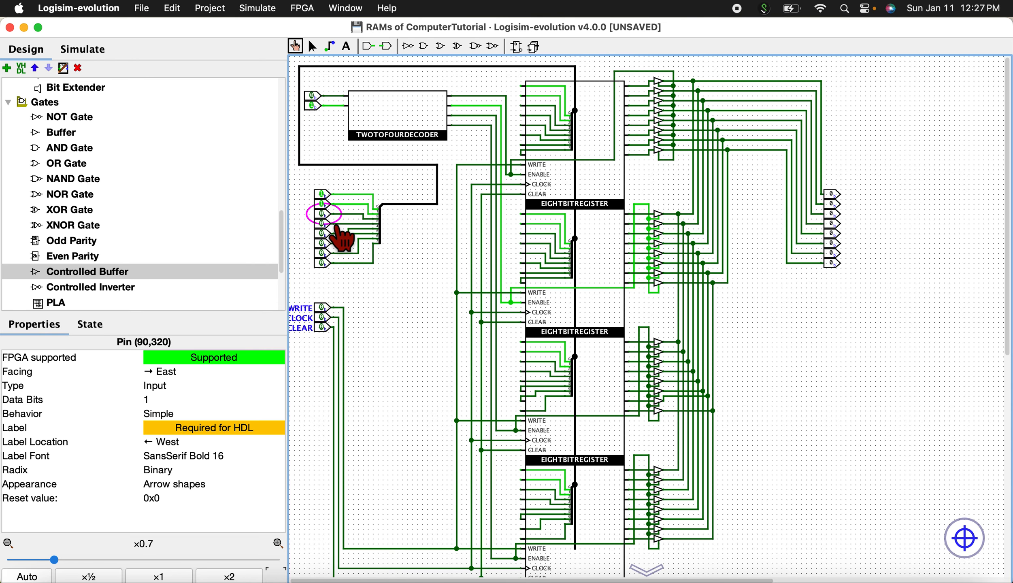
pyautogui.click(323, 224)
pyautogui.click(323, 233)
pyautogui.click(323, 243)
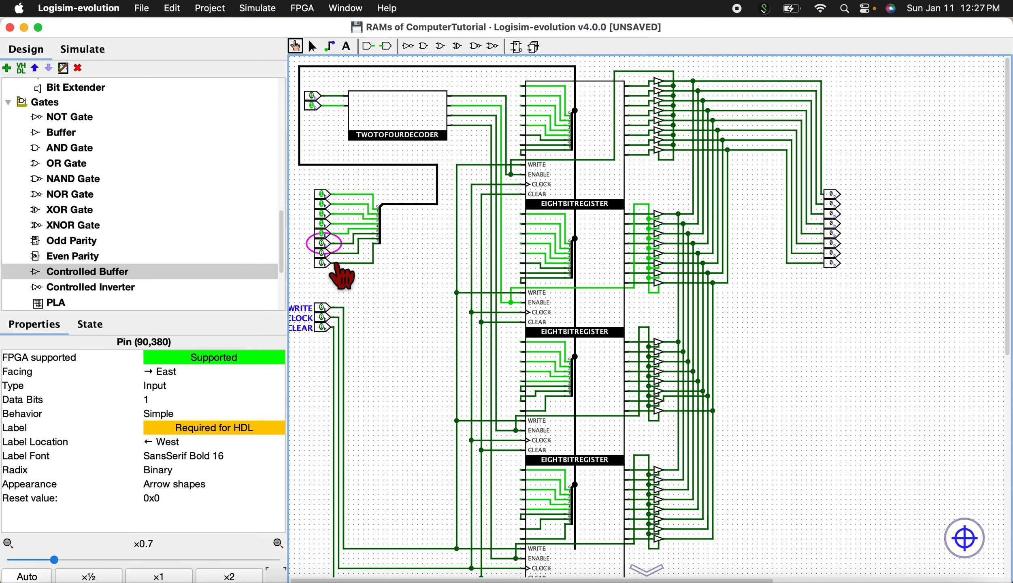
pyautogui.click(323, 253)
pyautogui.click(323, 264)
# Store the data in the second register by turning WRITE on, pulsing CLOCK once and turning WRITE off.
pyautogui.click(323, 308)
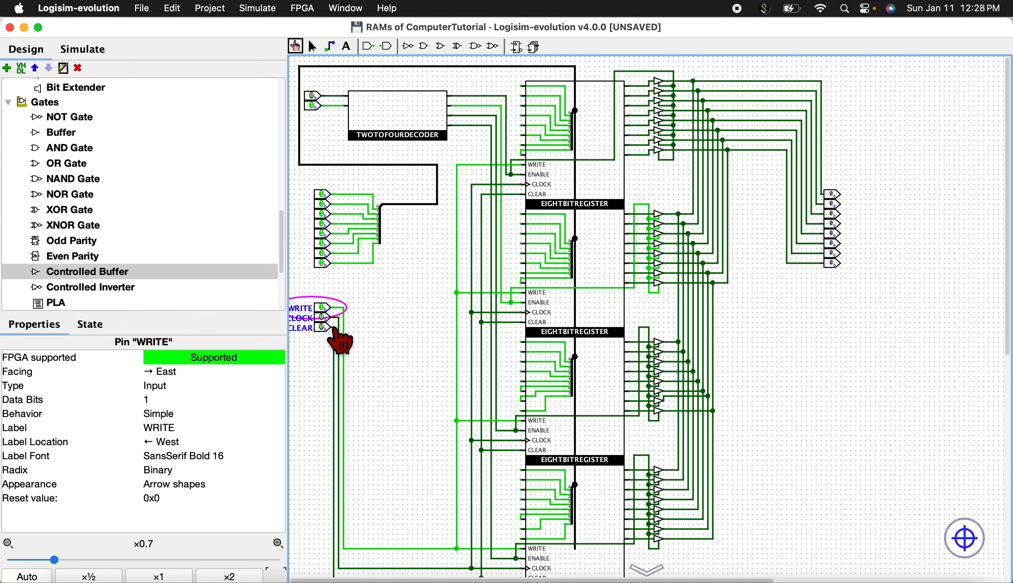
pyautogui.click(323, 318)
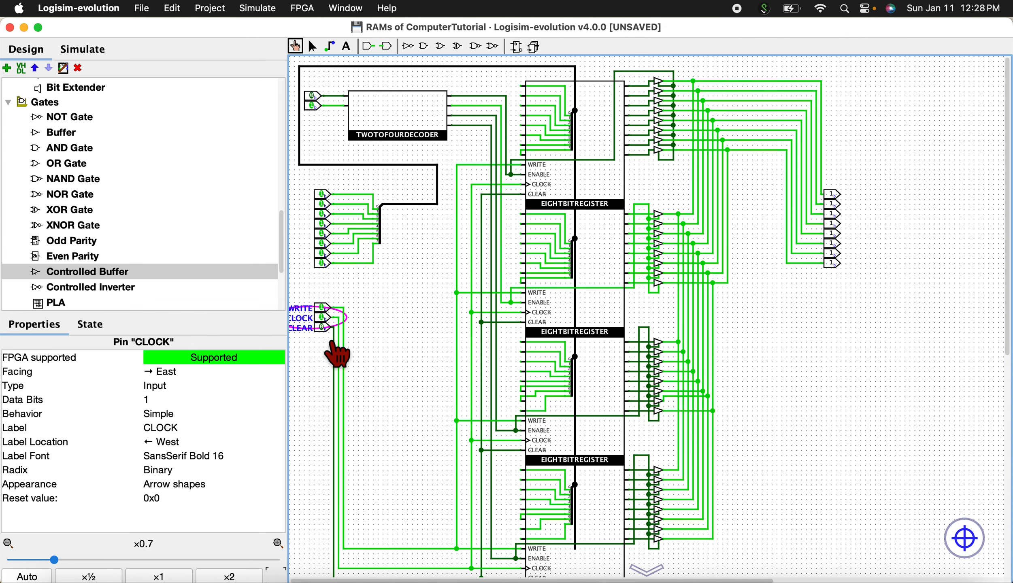
pyautogui.click(323, 318)
pyautogui.click(323, 308)
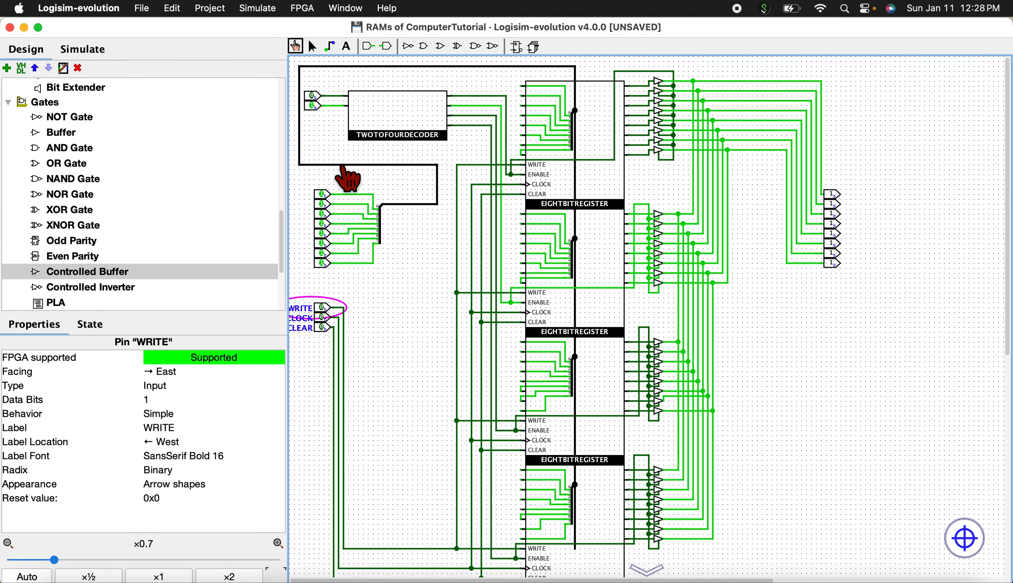
# Reselect the first register at the decoder and set every data input except the first to 0.
pyautogui.click(317, 106)
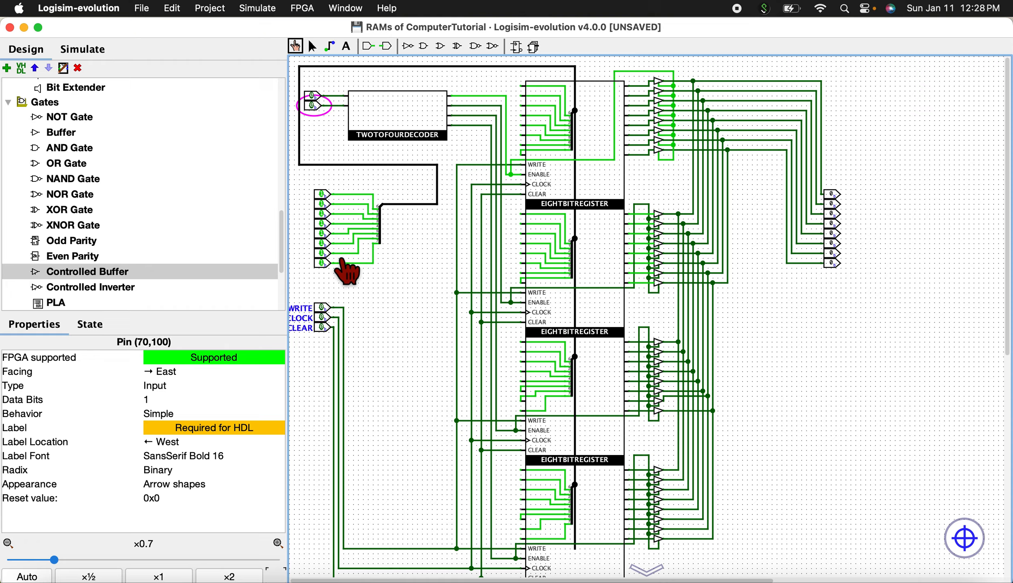
pyautogui.click(336, 267)
pyautogui.click(324, 253)
pyautogui.click(324, 244)
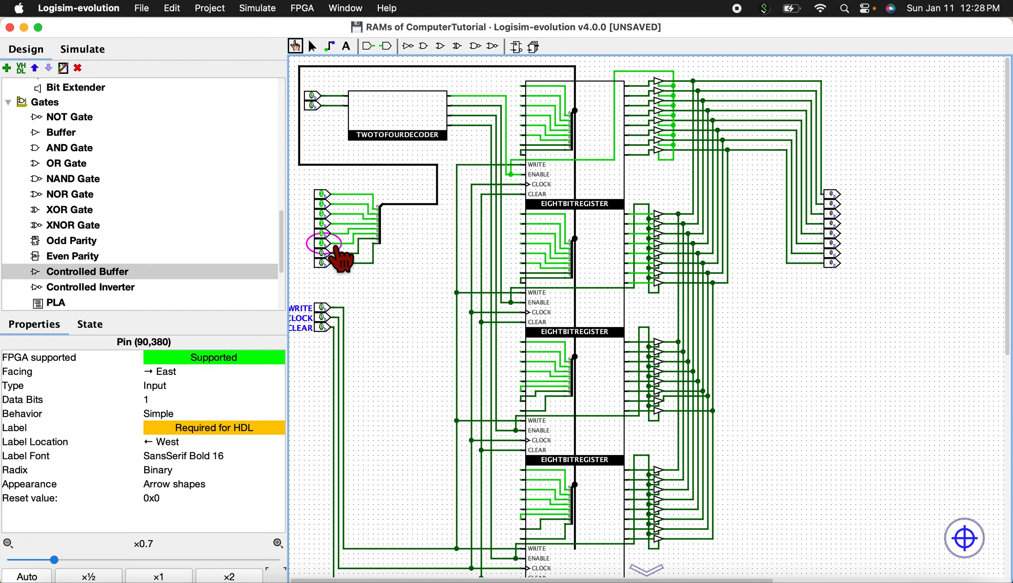
pyautogui.click(324, 234)
pyautogui.click(324, 223)
pyautogui.click(324, 213)
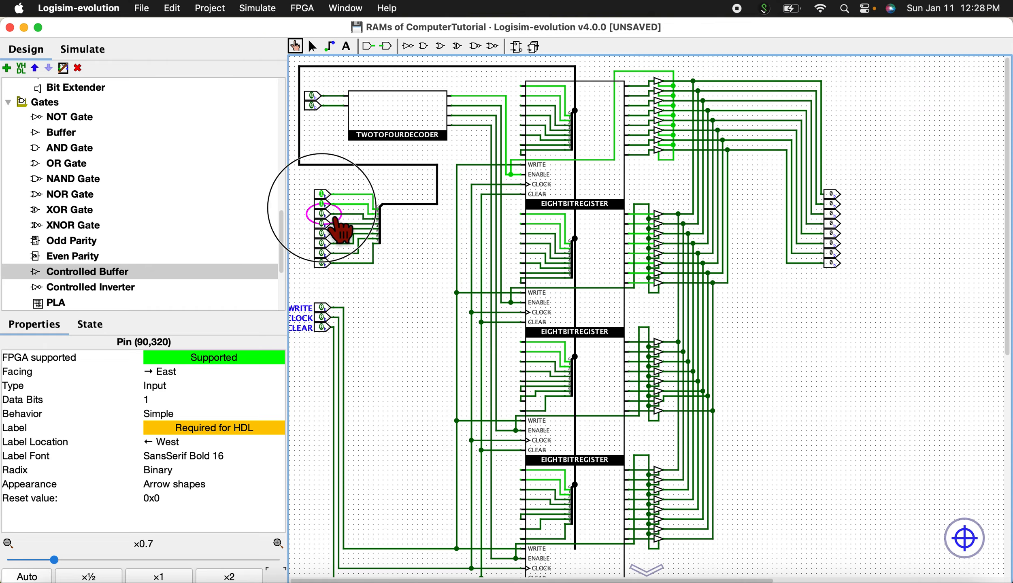
pyautogui.click(324, 204)
# Store the new data in the first register with WRITE on for one CLOCK pulse, ending with WRITE off.
pyautogui.click(323, 308)
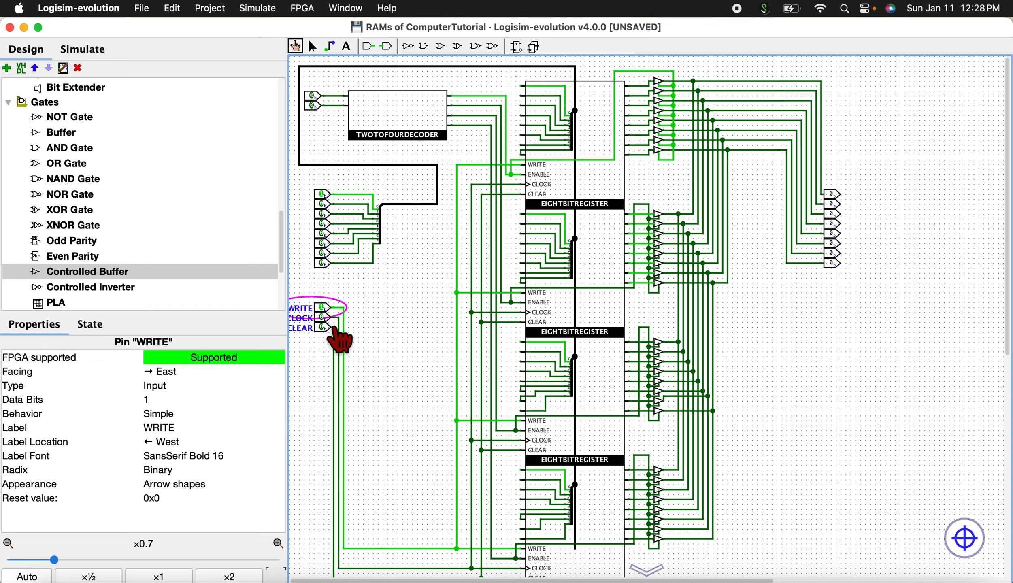
pyautogui.click(323, 318)
pyautogui.click(322, 317)
pyautogui.click(323, 308)
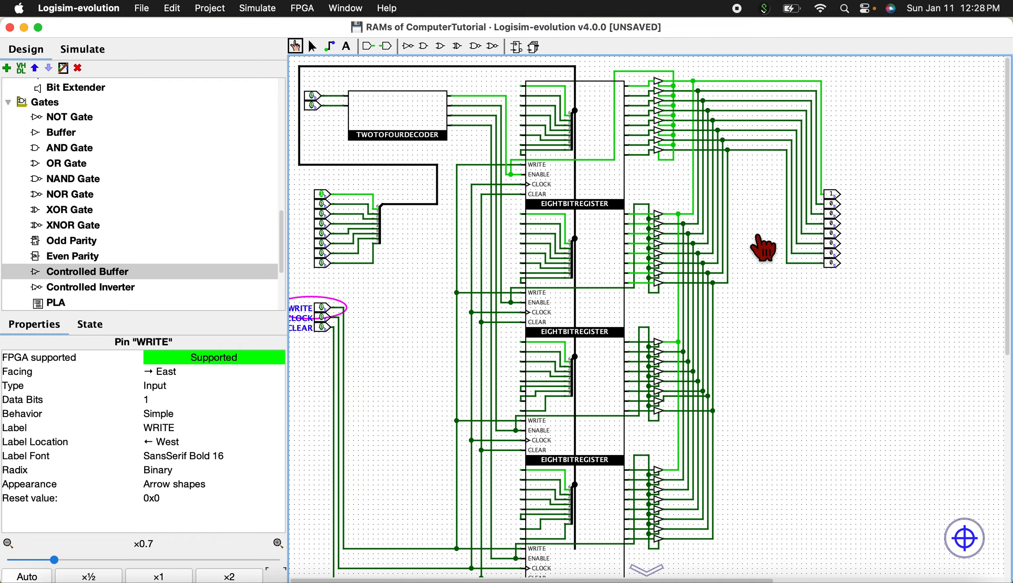
# Set the first data input to 0 and read back the second and first registers by toggling the decoder's lower address input.
pyautogui.click(324, 194)
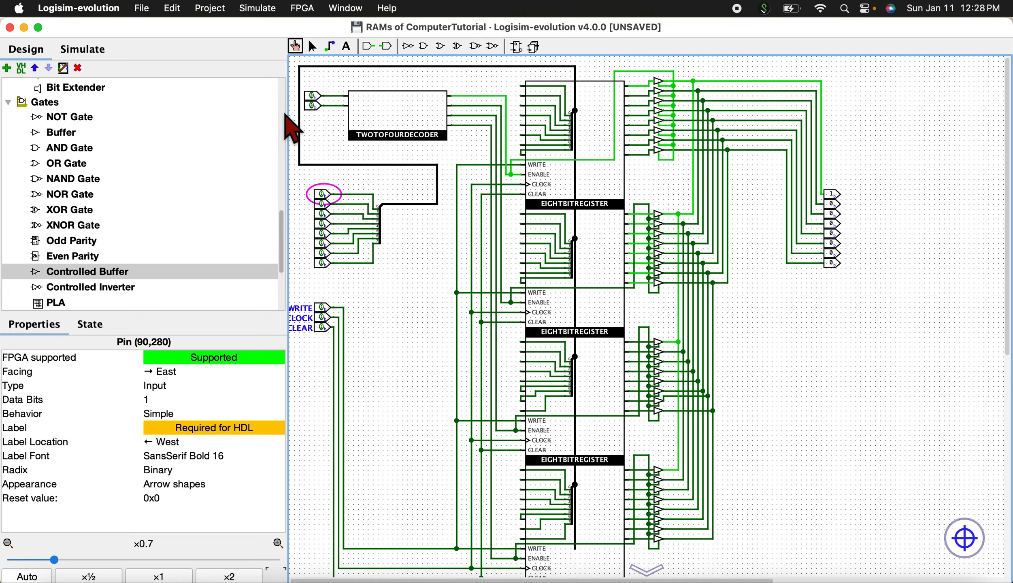
pyautogui.click(312, 105)
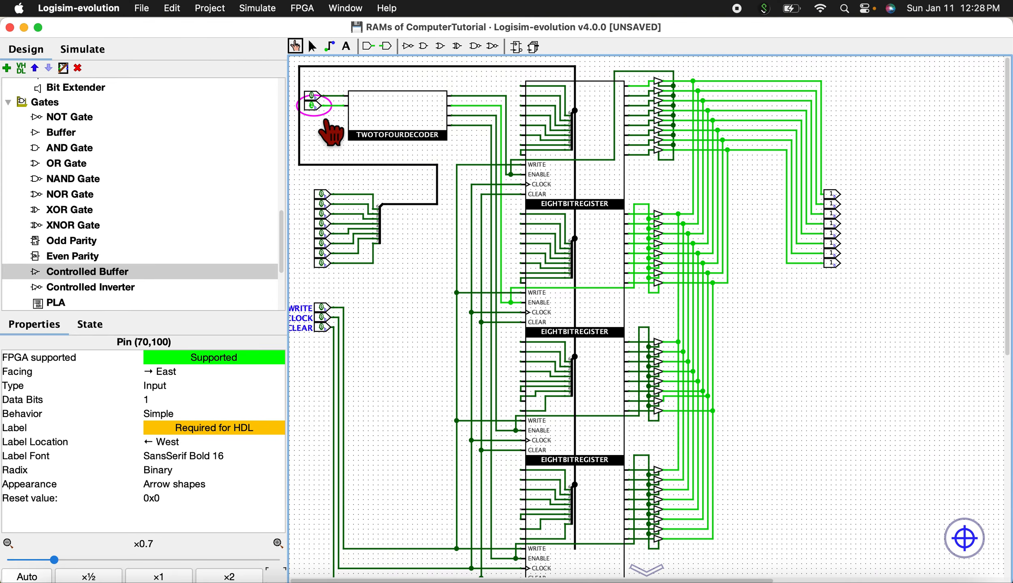
pyautogui.click(312, 105)
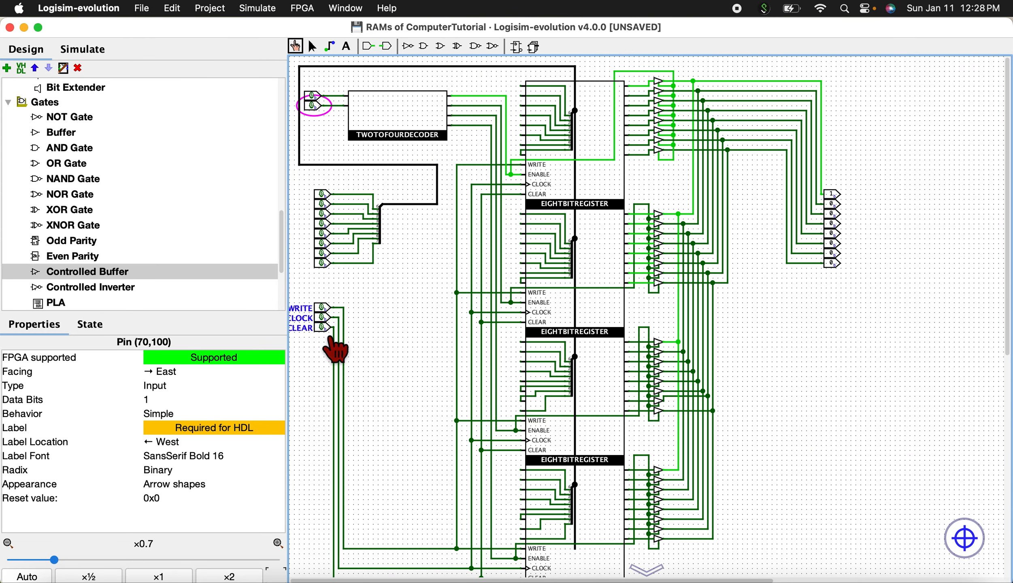
# Clear the stored data with CLEAR and a CLOCK pulse, and check both registers by toggling the decoder's lower address input.
pyautogui.click(333, 328)
pyautogui.click(333, 327)
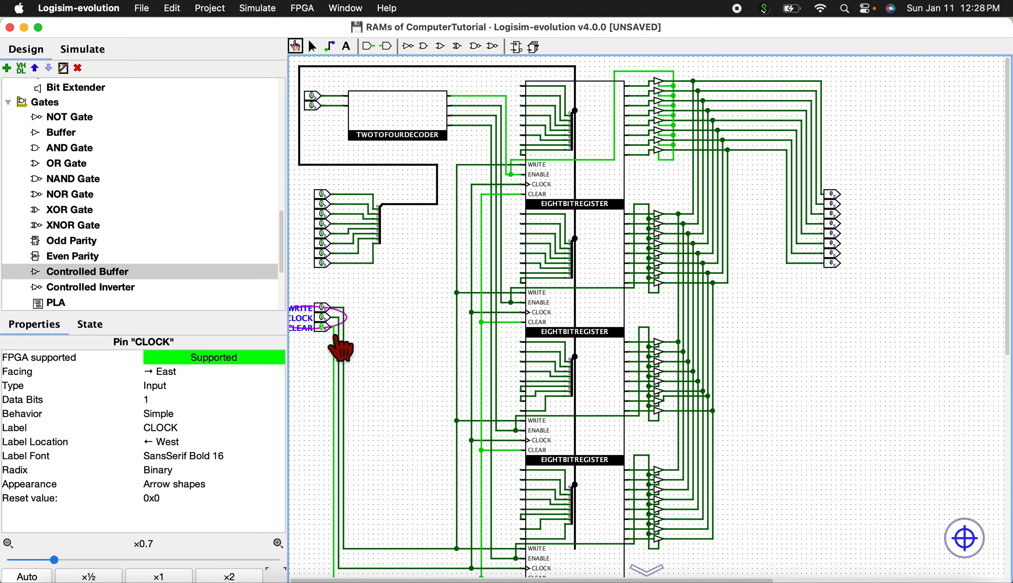
pyautogui.click(312, 108)
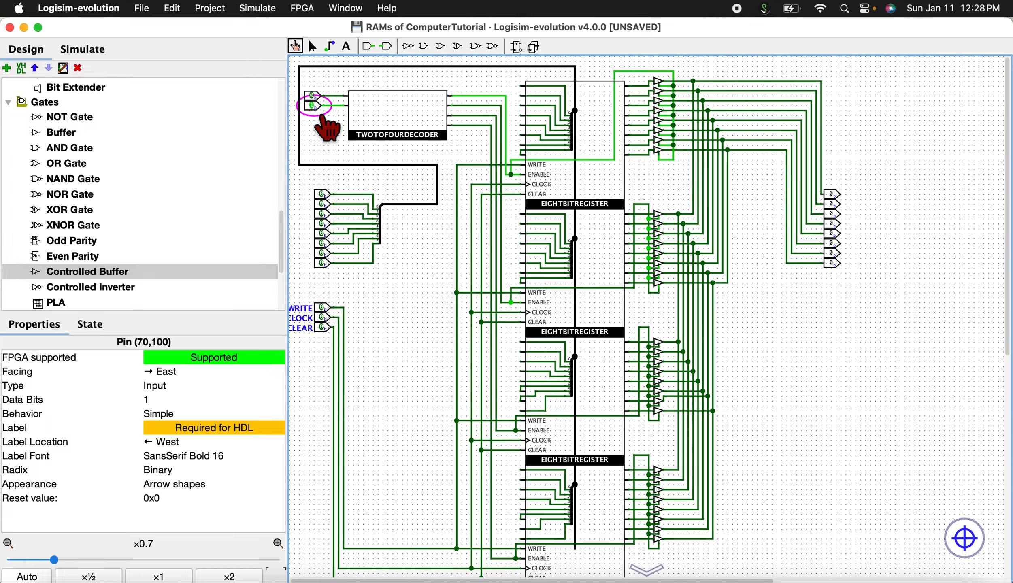
pyautogui.click(312, 108)
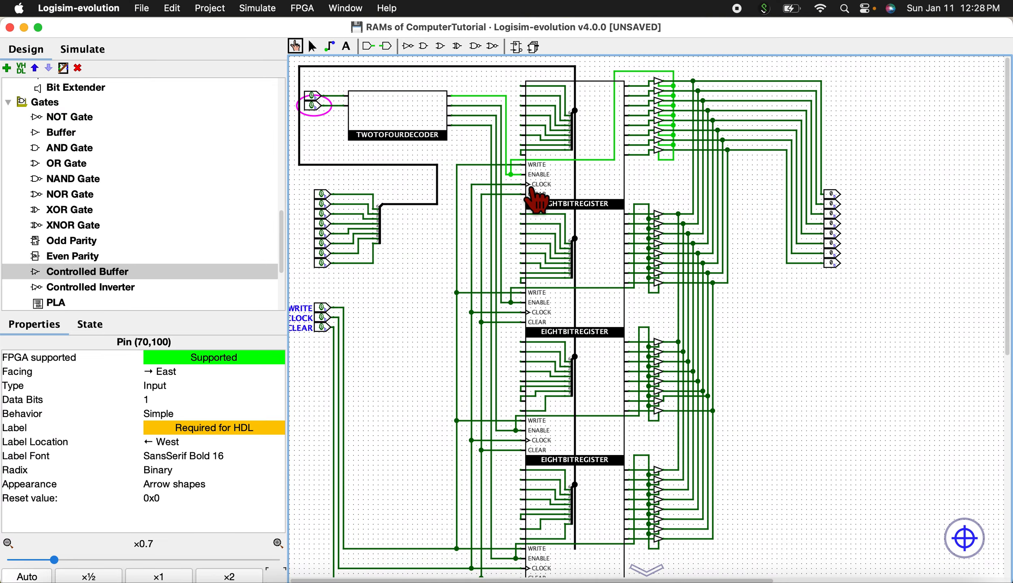